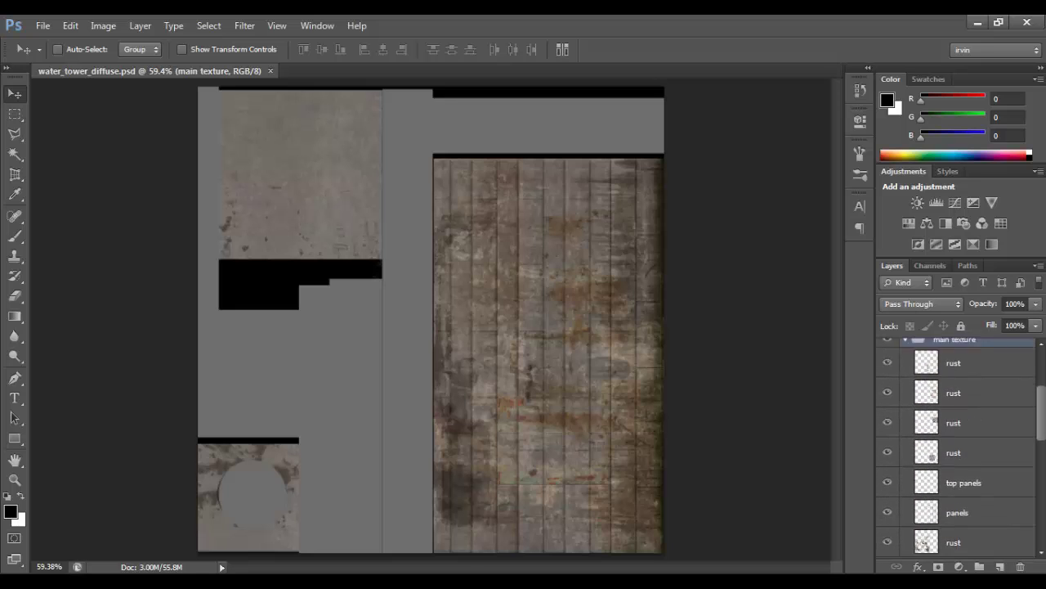
- Create a layer group named roof above the main texture group and add a layer named panels inside it
scroll(955, 460, up, 5)
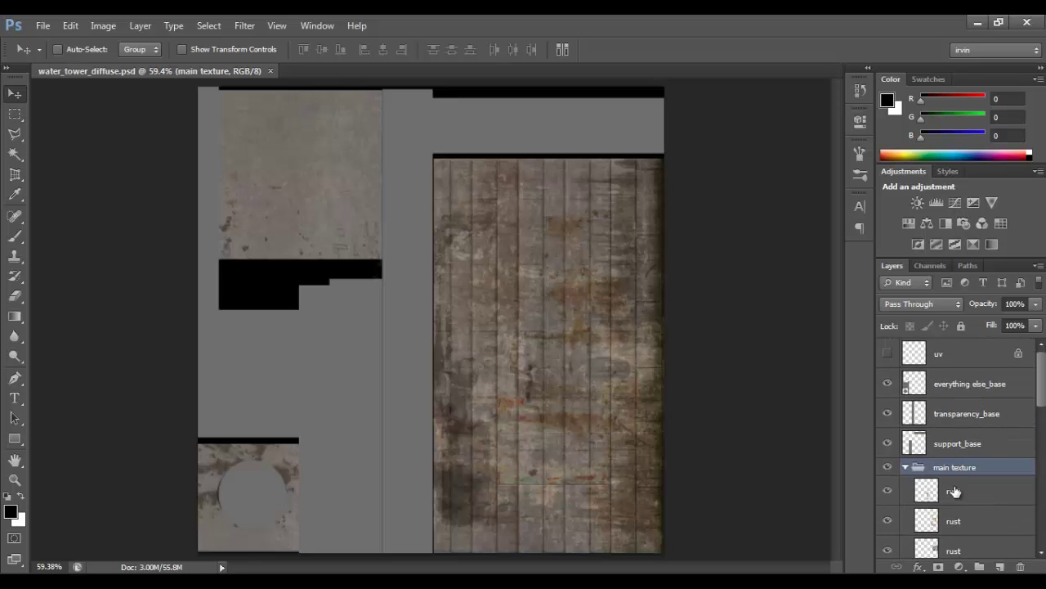
click(982, 567)
double_click(949, 467)
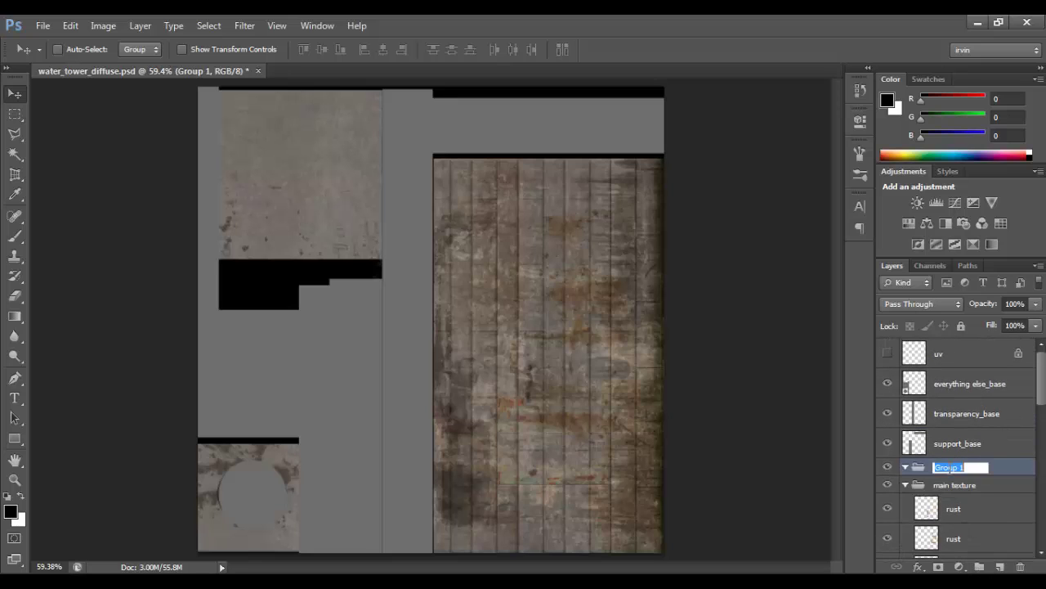
text(roof)
key(Return)
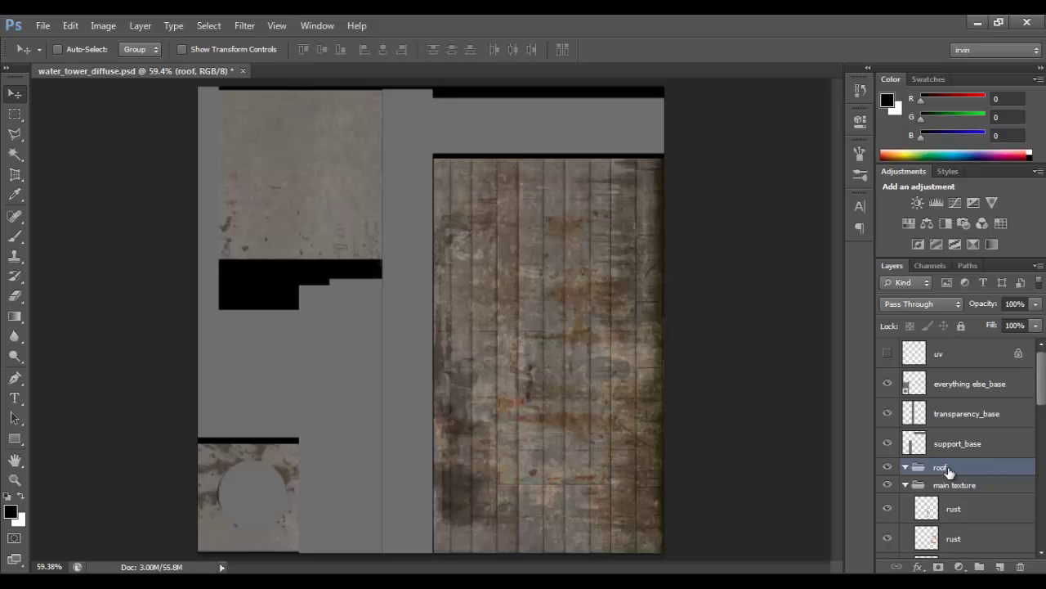
click(999, 567)
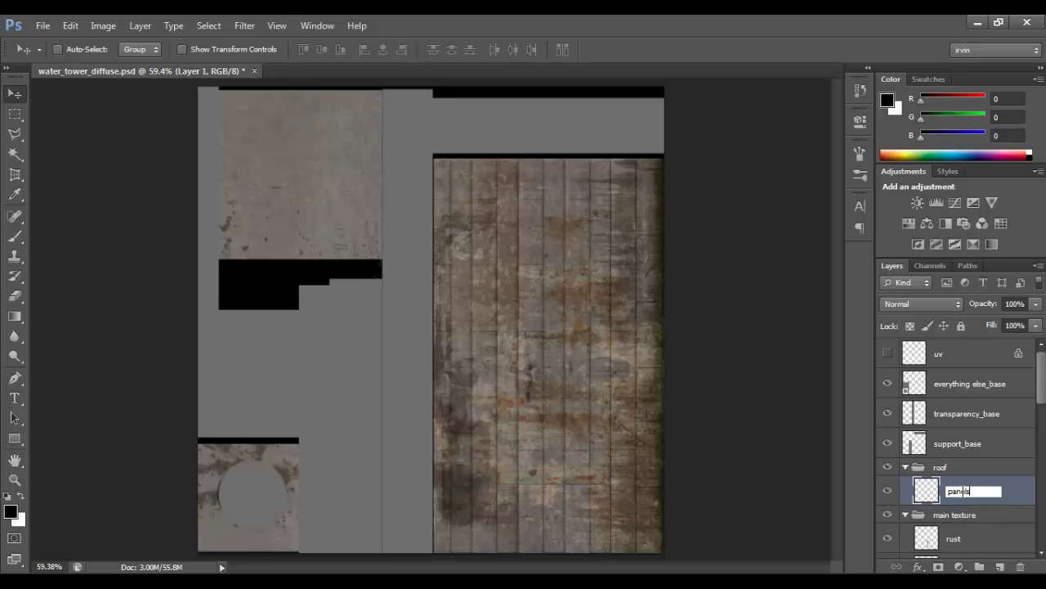
key(Return)
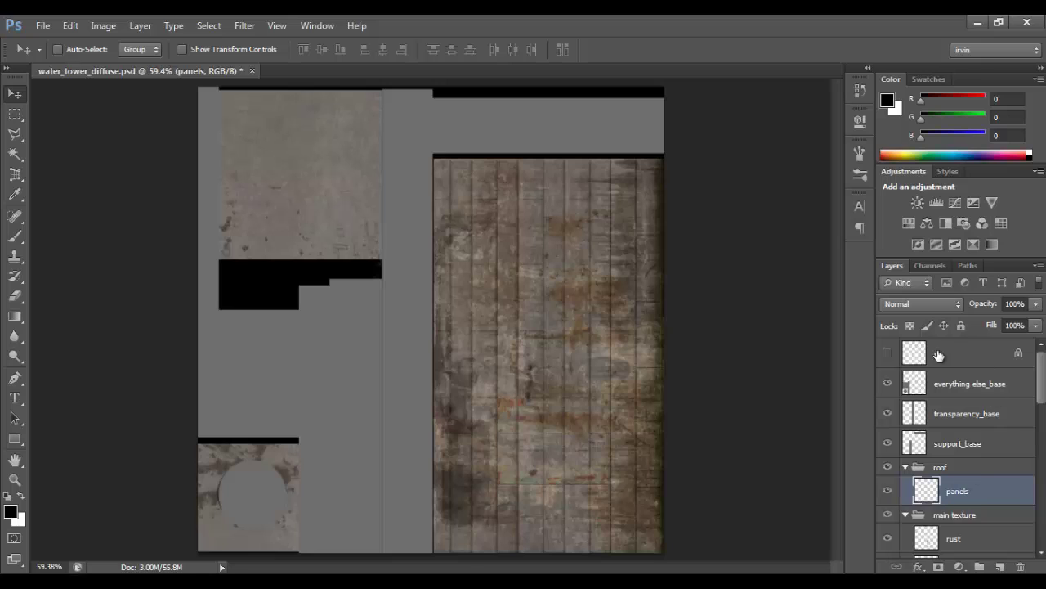
- Show the uv layer and select the circular roof's wireframe lines on it with the Magic Wand
click(887, 356)
click(959, 352)
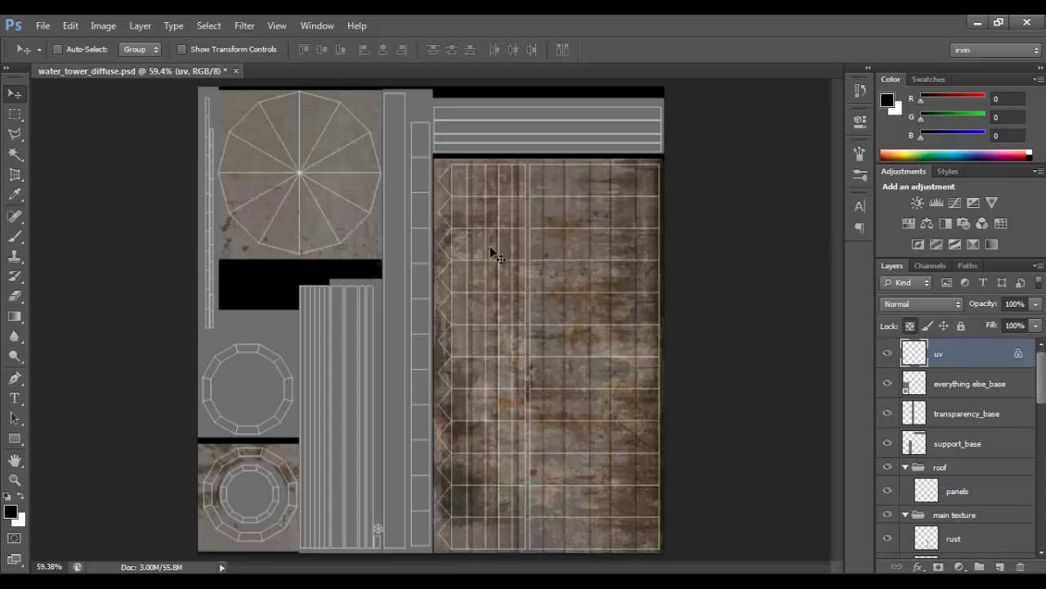
click(20, 157)
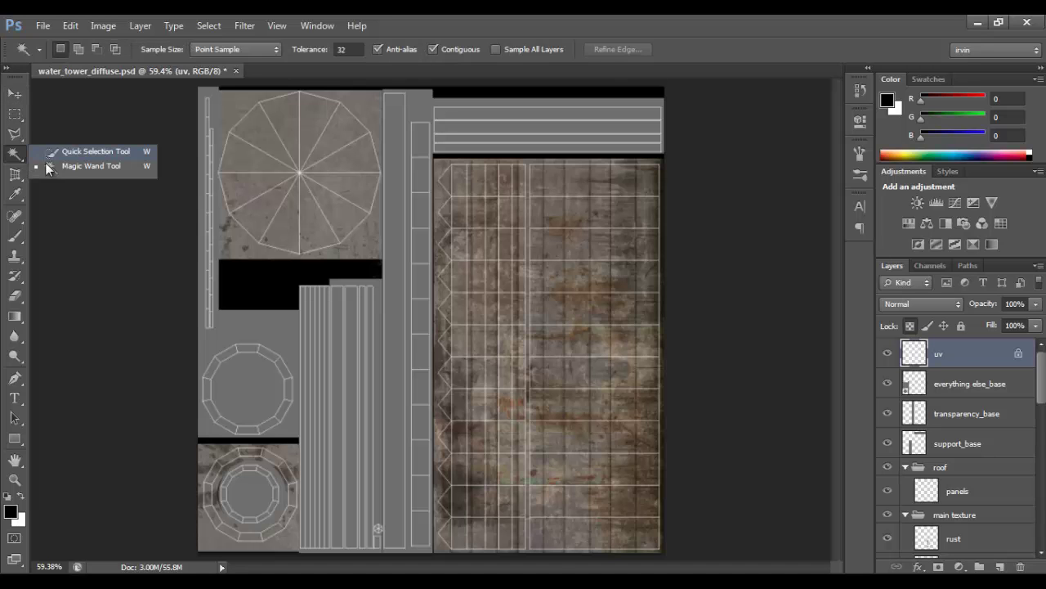
click(54, 167)
scroll(300, 173, up, 5)
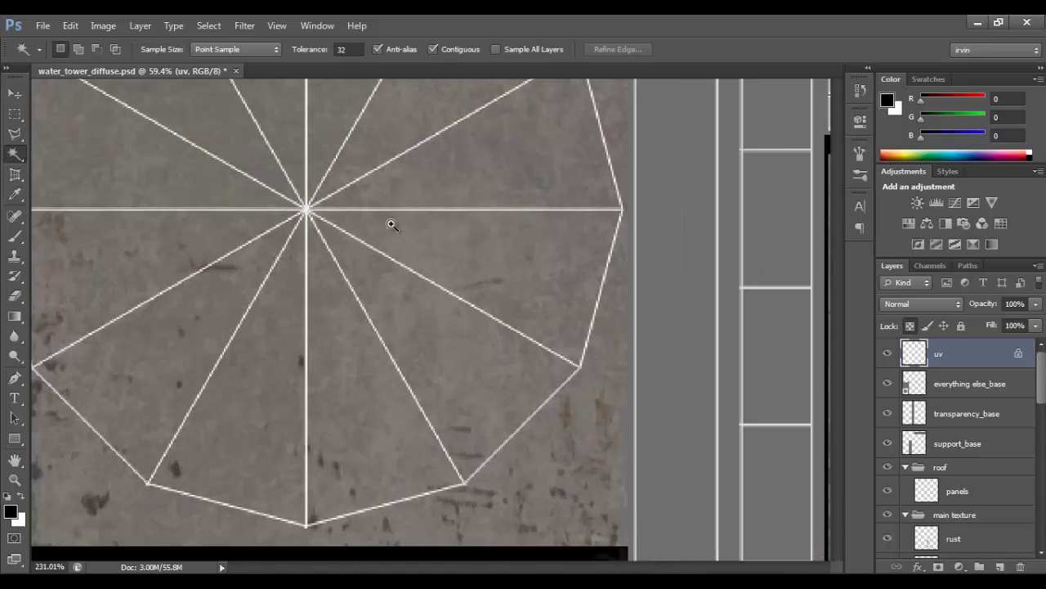
click(308, 221)
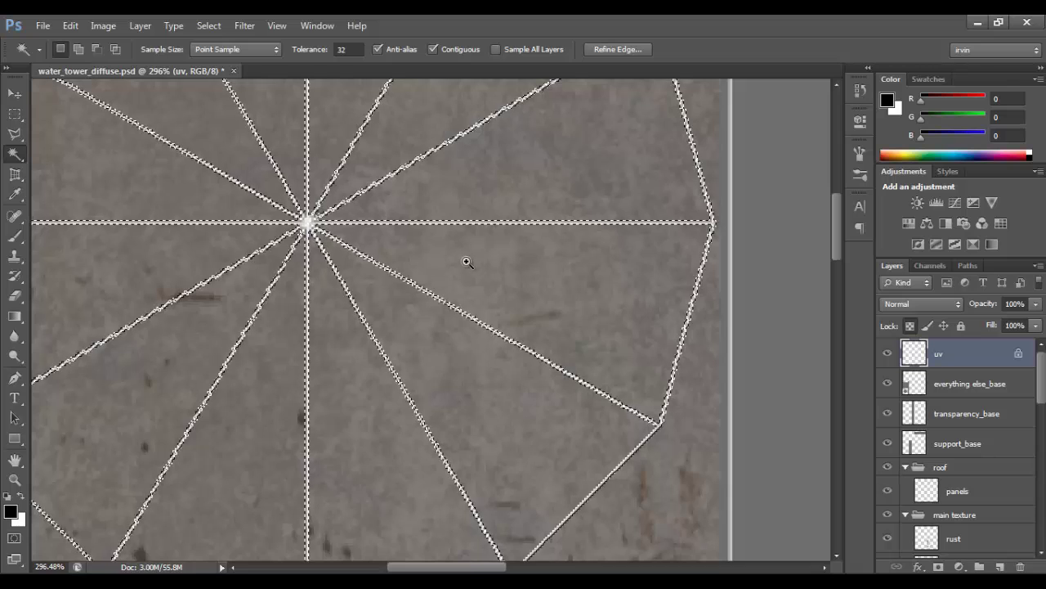
scroll(397, 241, down, 4)
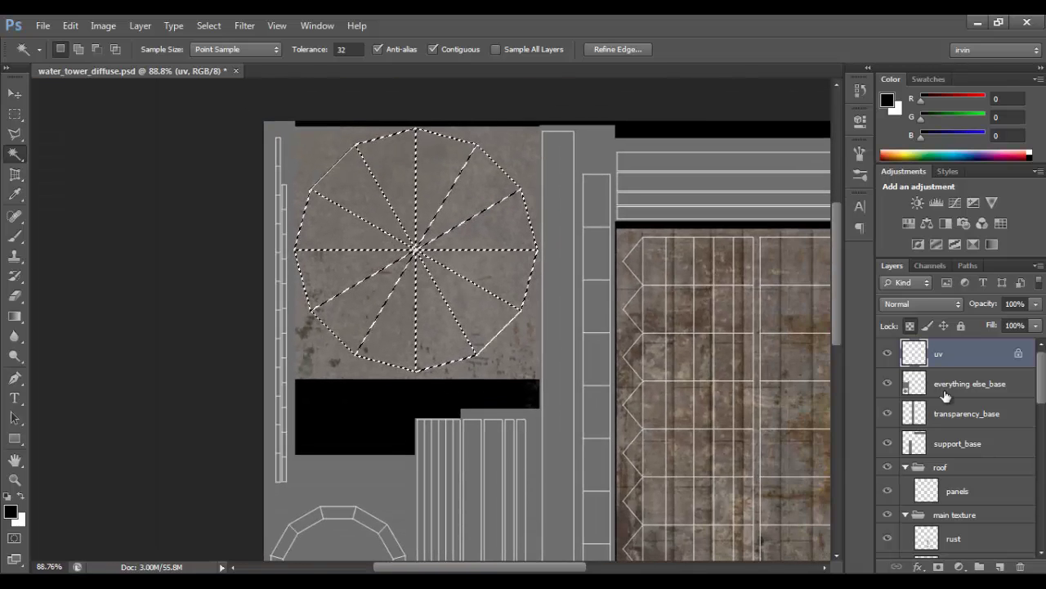
- Make the panels layer active and set the foreground color to dark brown 2a201b
click(953, 500)
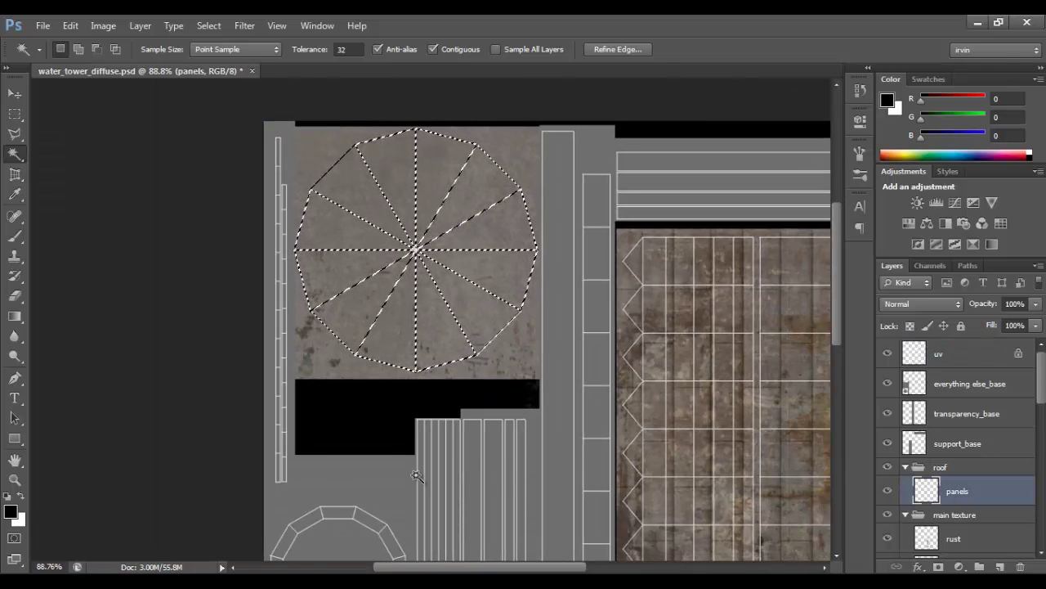
click(10, 512)
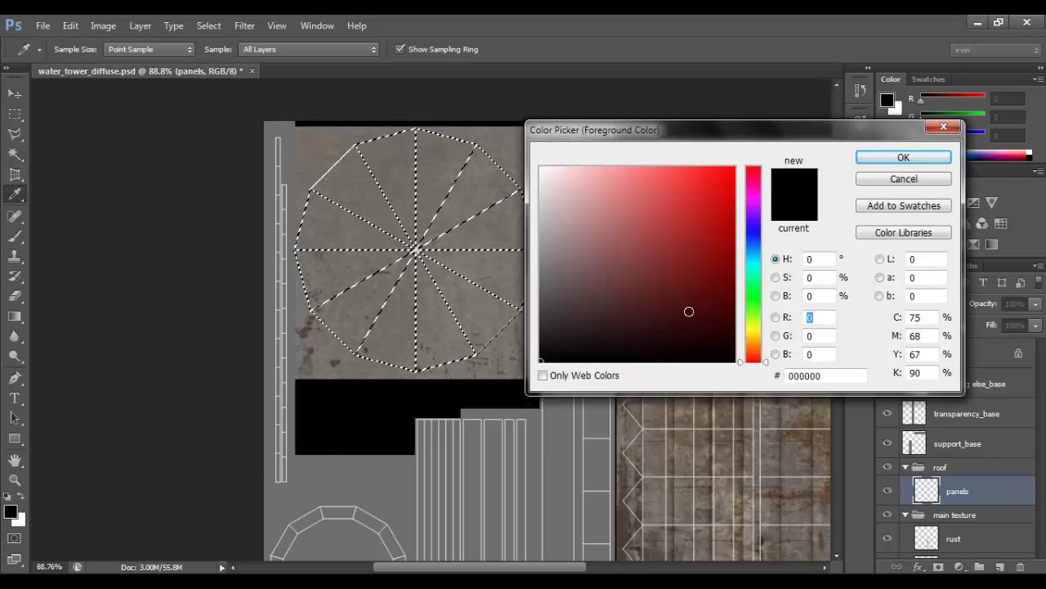
drag(630, 279, 615, 325)
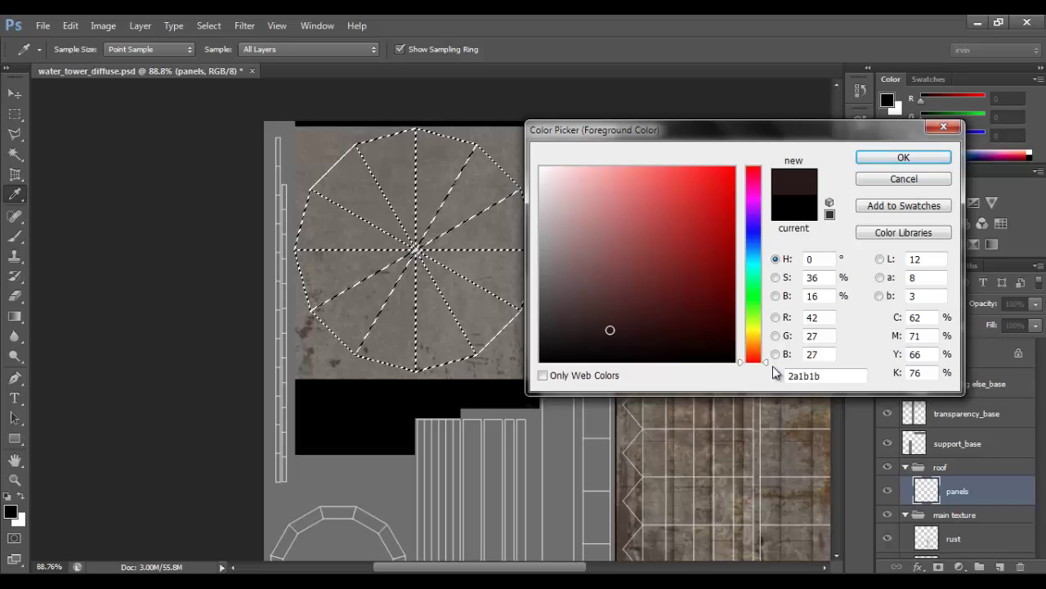
drag(766, 362, 769, 351)
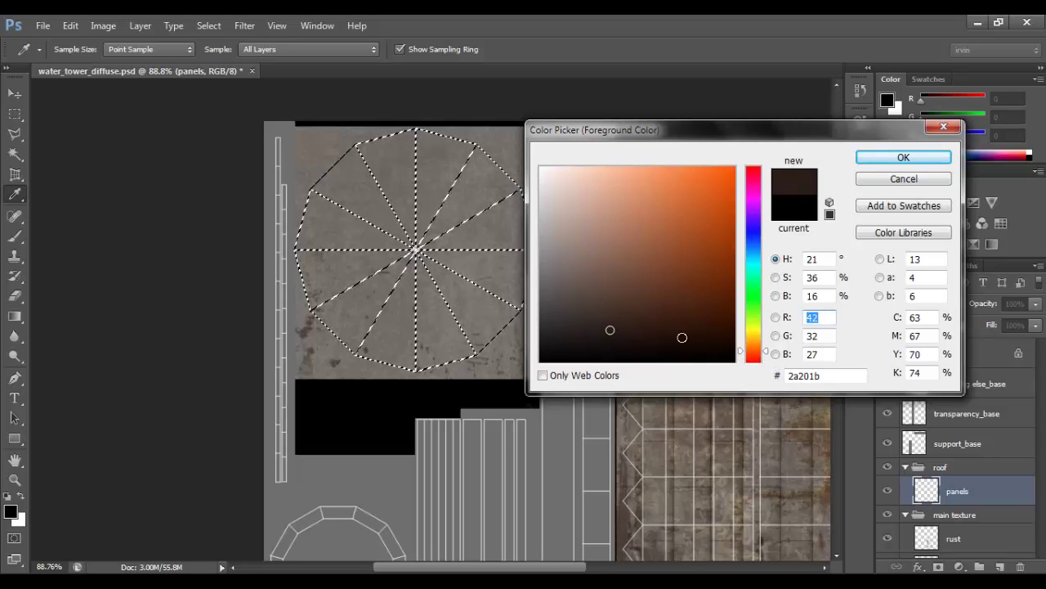
click(907, 157)
key(w)
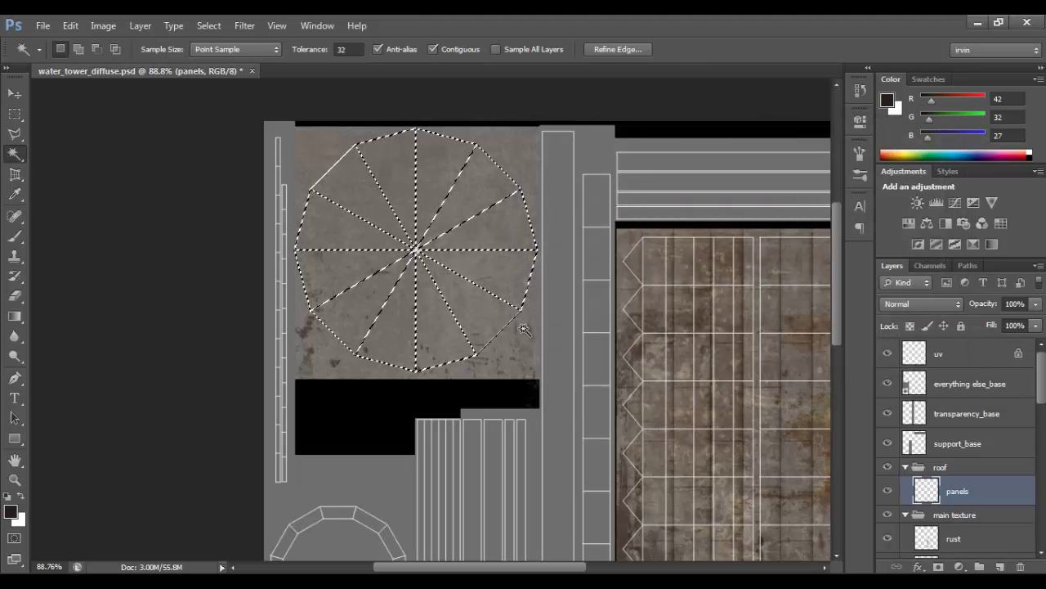
key(b)
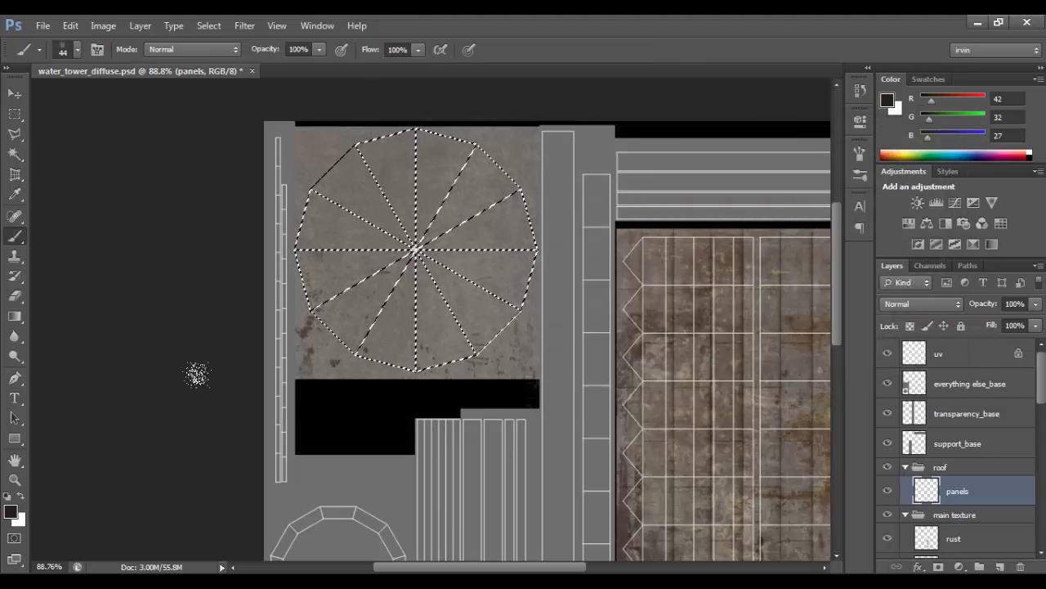
right_click(15, 238)
click(15, 238)
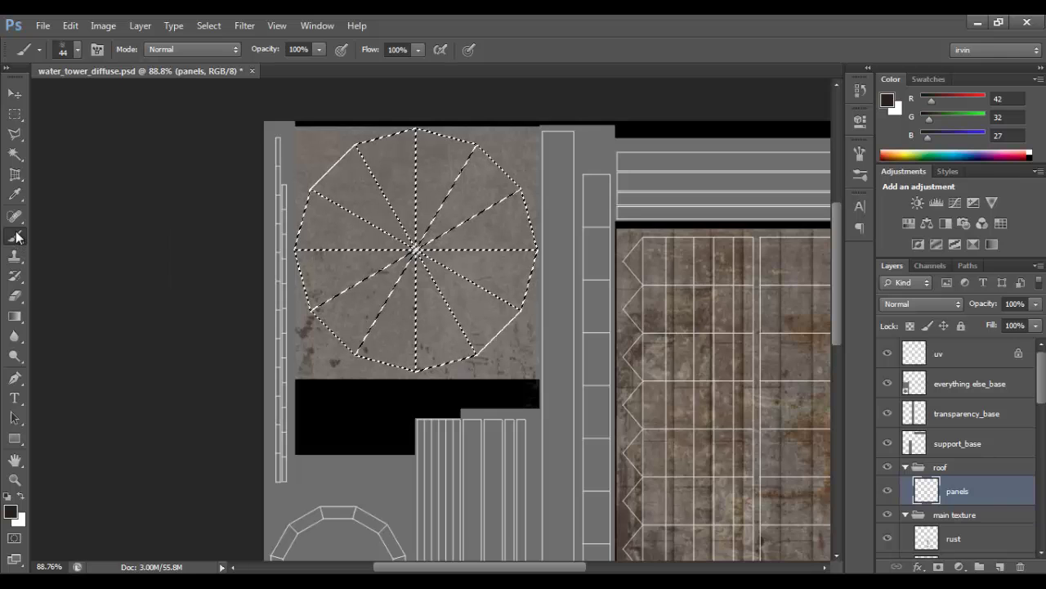
key(v)
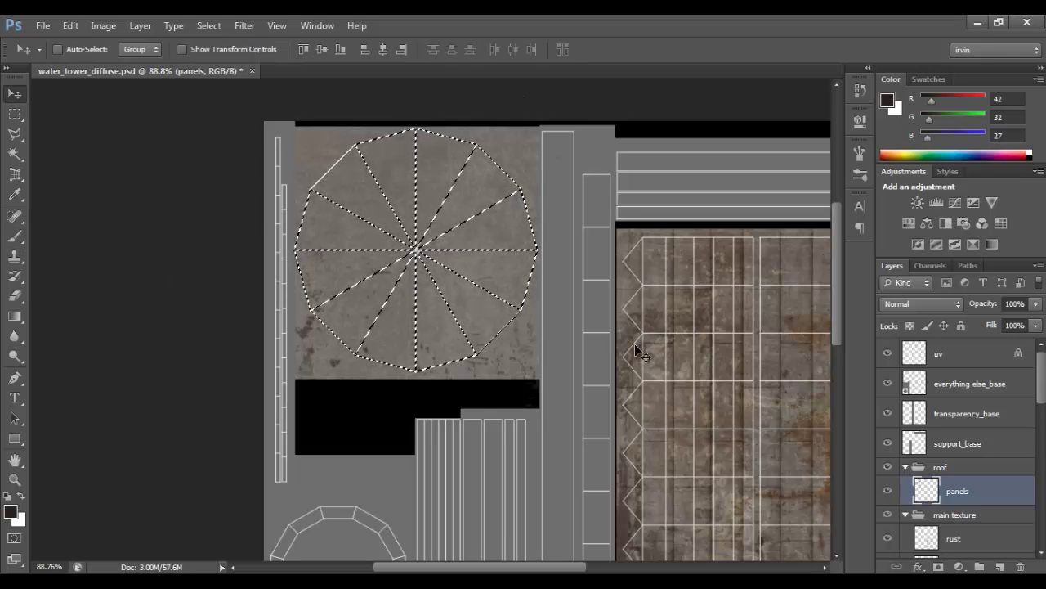
key(ctrl+d)
key(ctrl+alt+z)
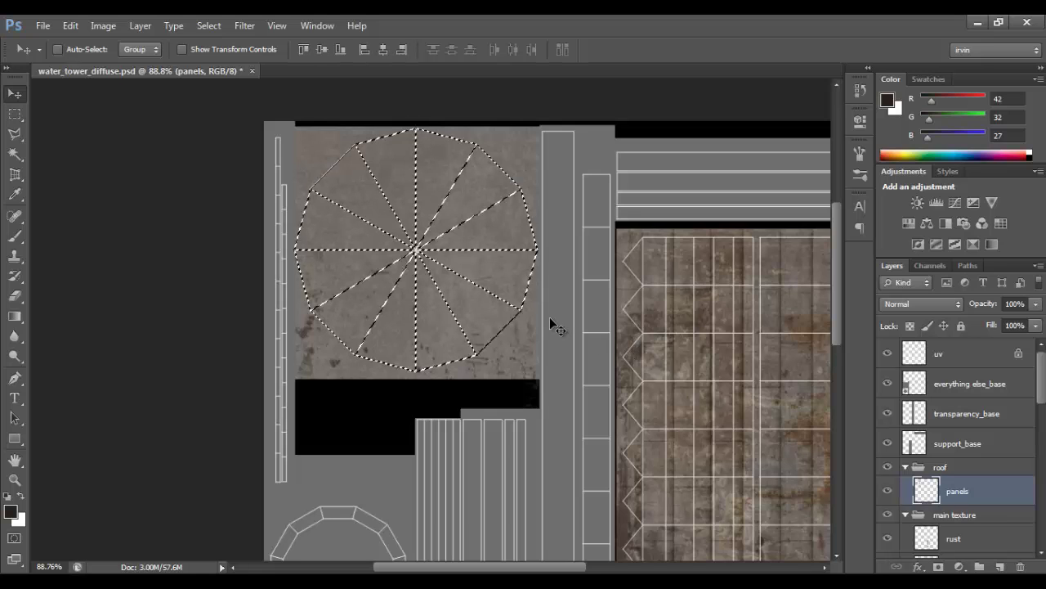
key(ctrl+alt+z)
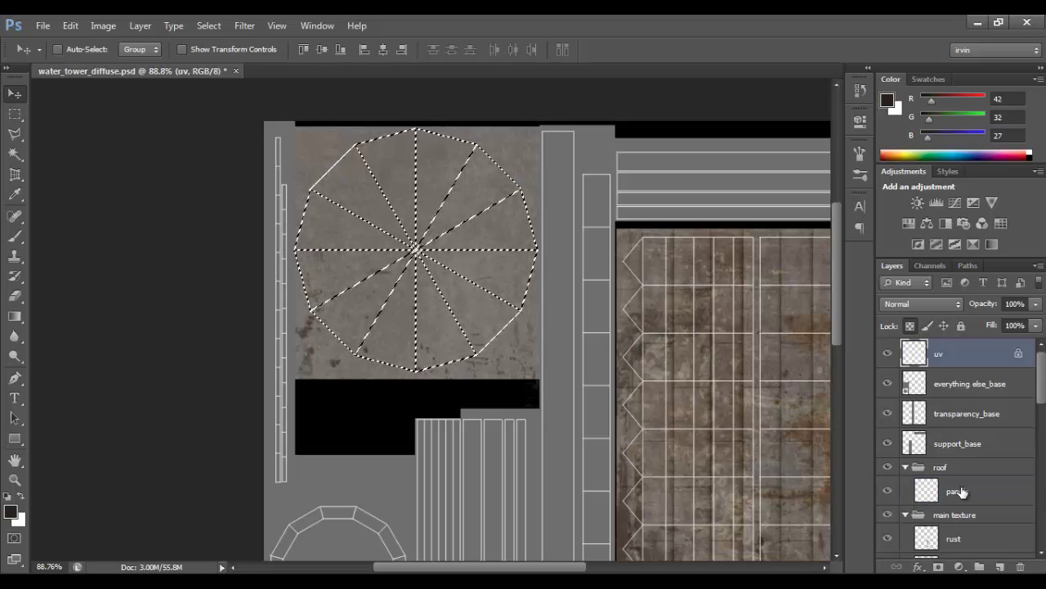
key(ctrl+shift+z)
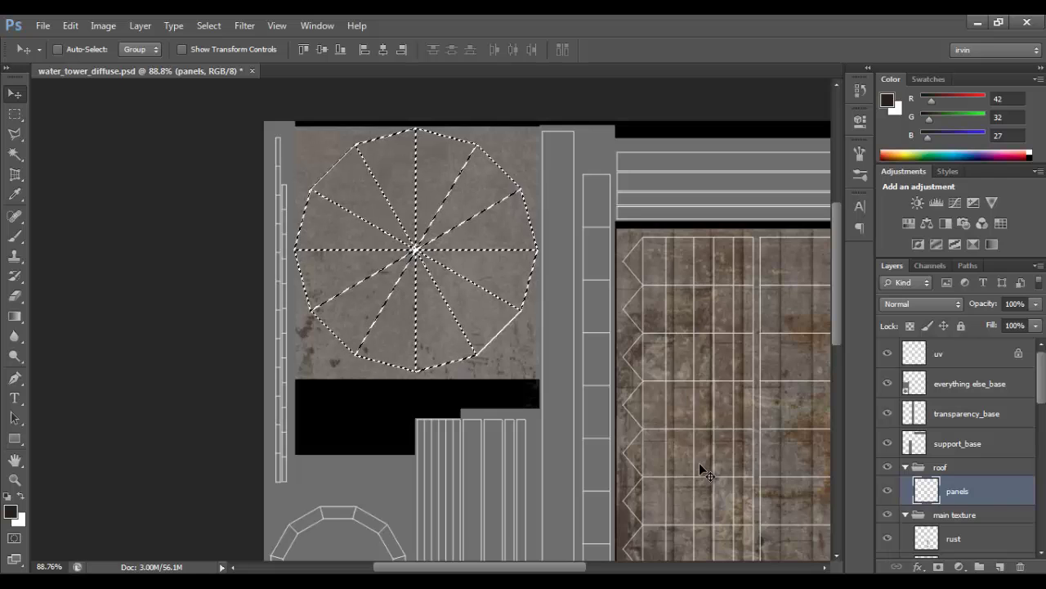
key(ctrl+d)
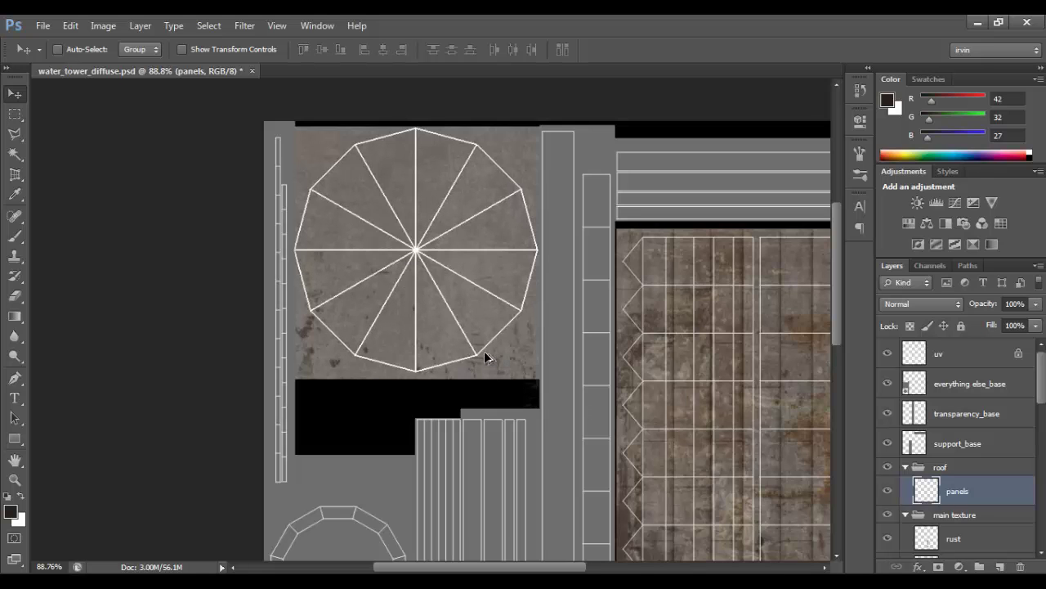
key(ctrl+alt+z)
key(ctrl+alt+z)
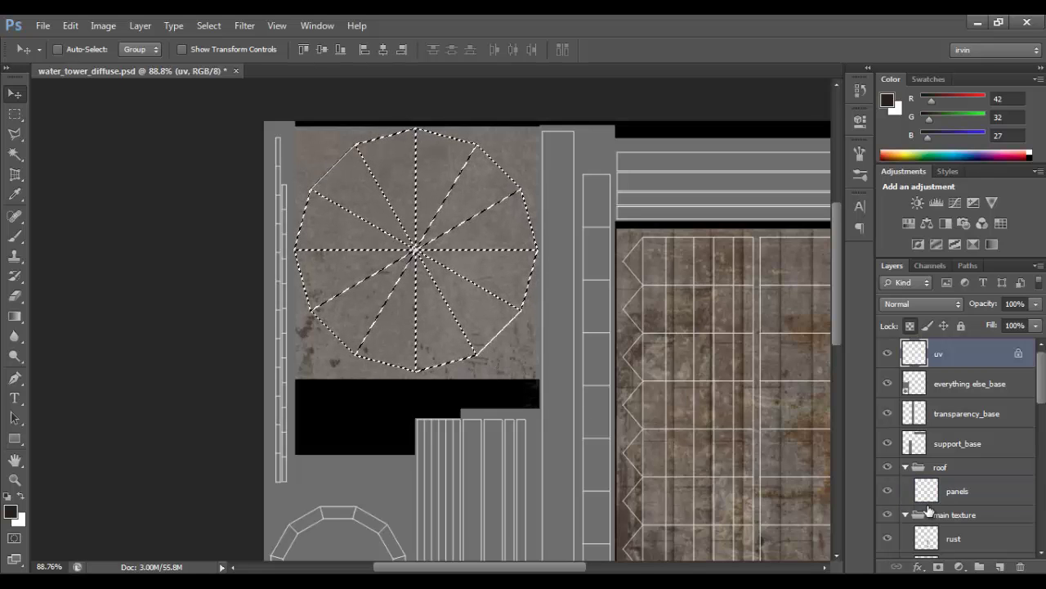
- Fill the selected roof lines on the panels layer with the dark brown foreground color, and hide the uv layer
click(958, 491)
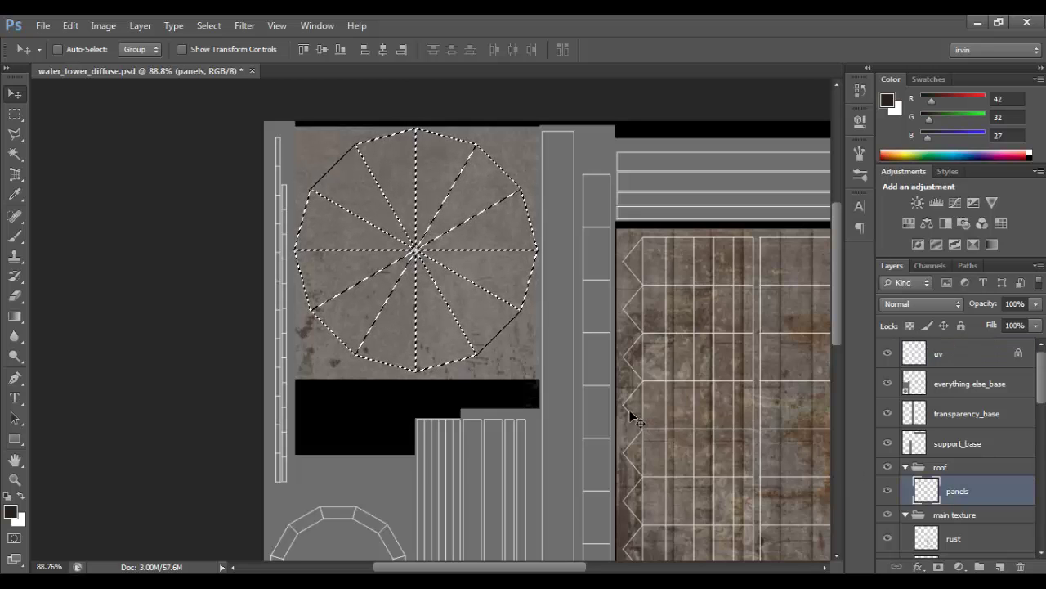
scroll(599, 336, up, 5)
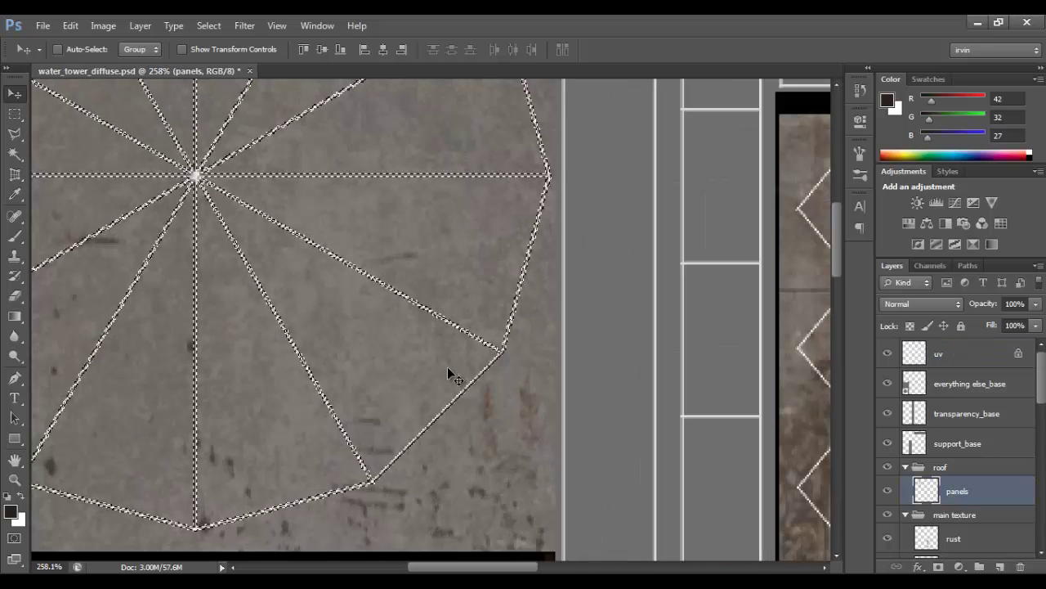
drag(465, 376, 602, 368)
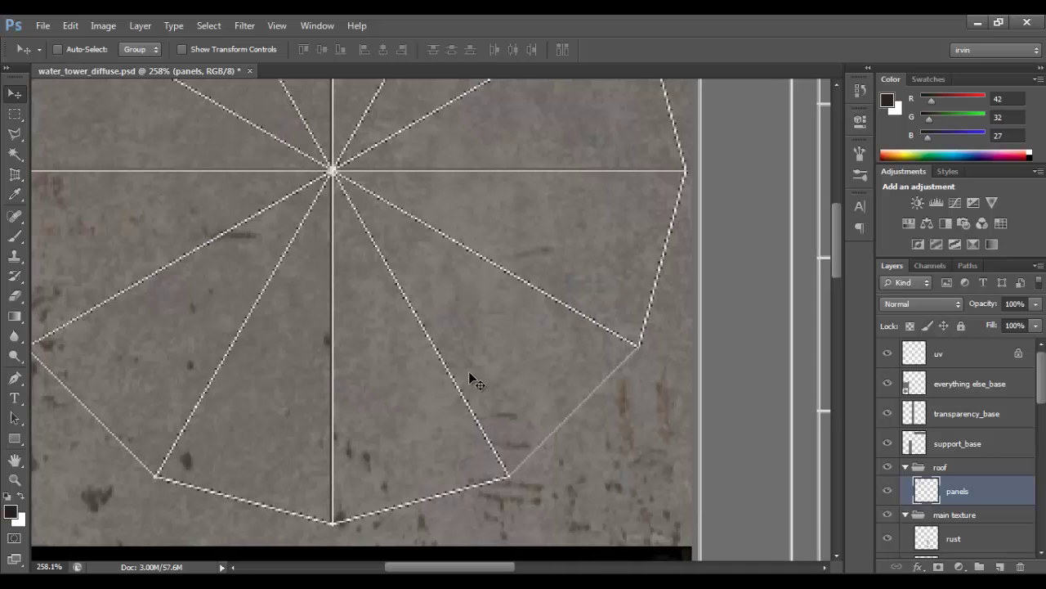
scroll(444, 357, down, 3)
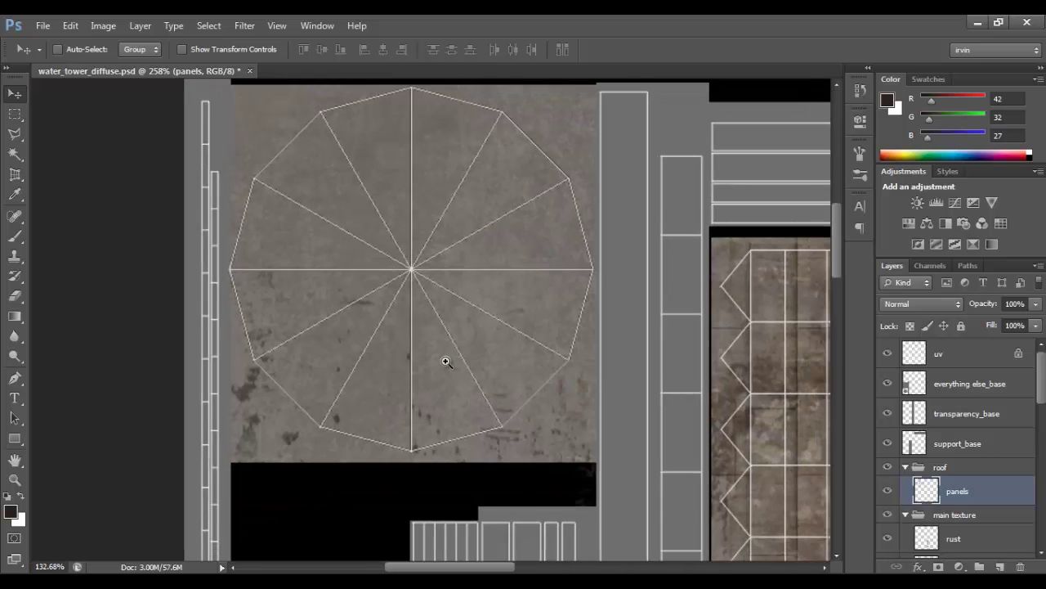
scroll(411, 362, up, 3)
scroll(467, 385, up, 1)
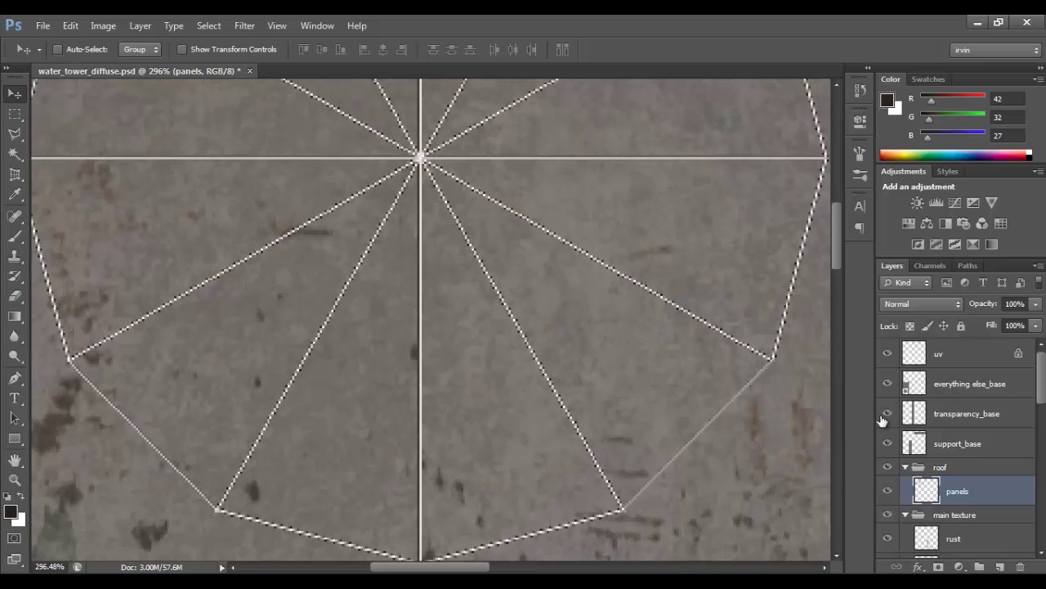
click(887, 352)
scroll(569, 354, down, 4)
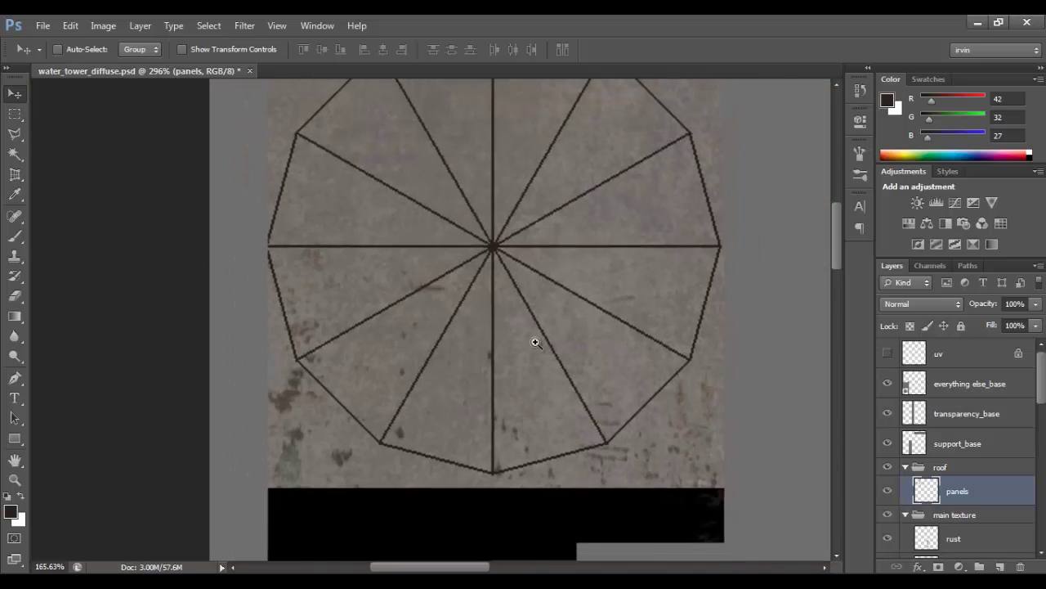
- Reduce the panels layer's opacity to 34% and save the texture file
scroll(516, 330, up, 1)
drag(666, 372, 614, 359)
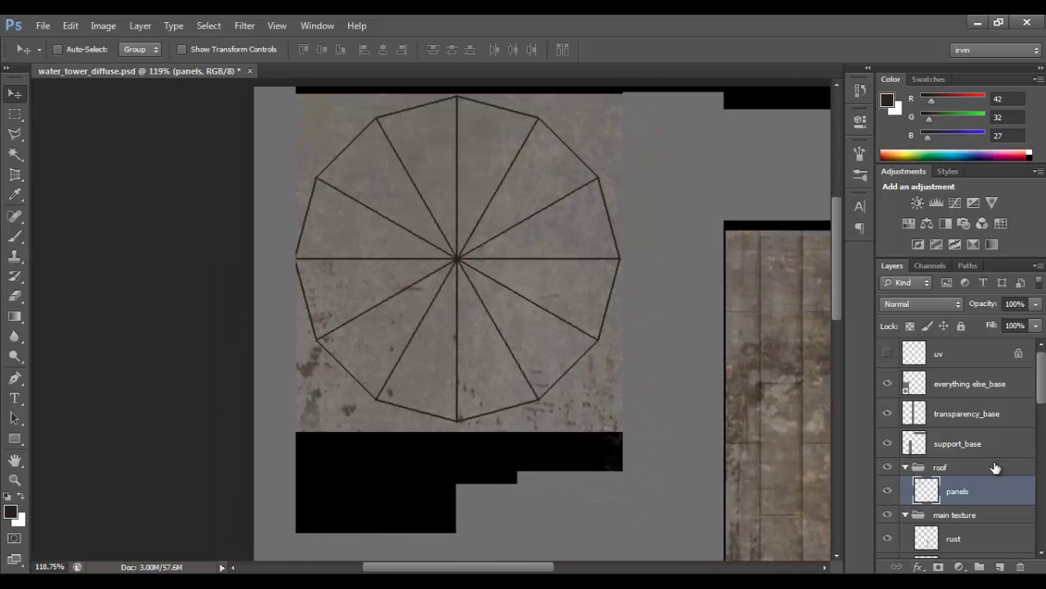
click(1035, 303)
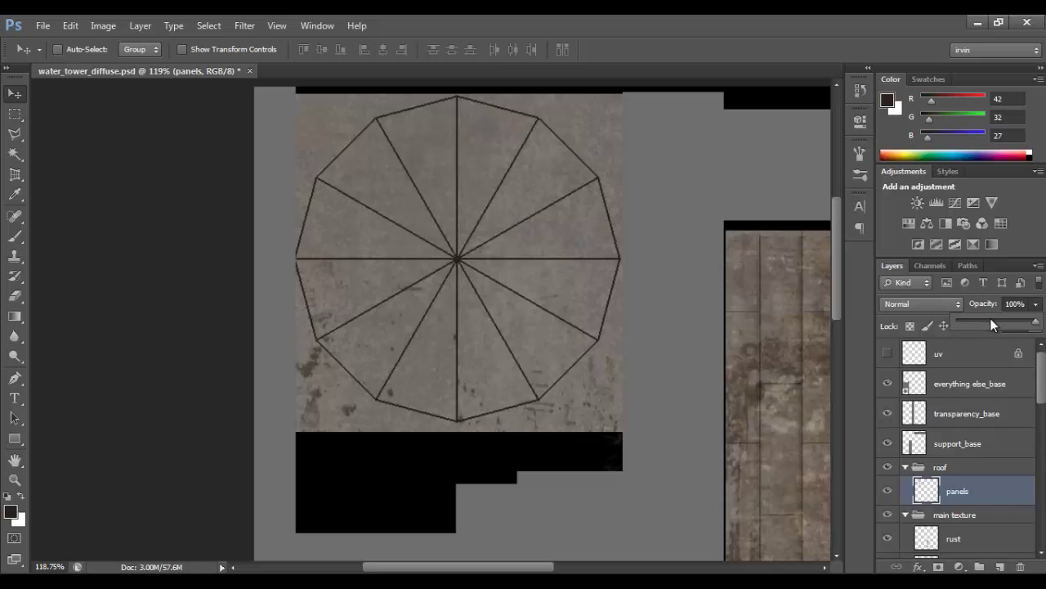
click(987, 321)
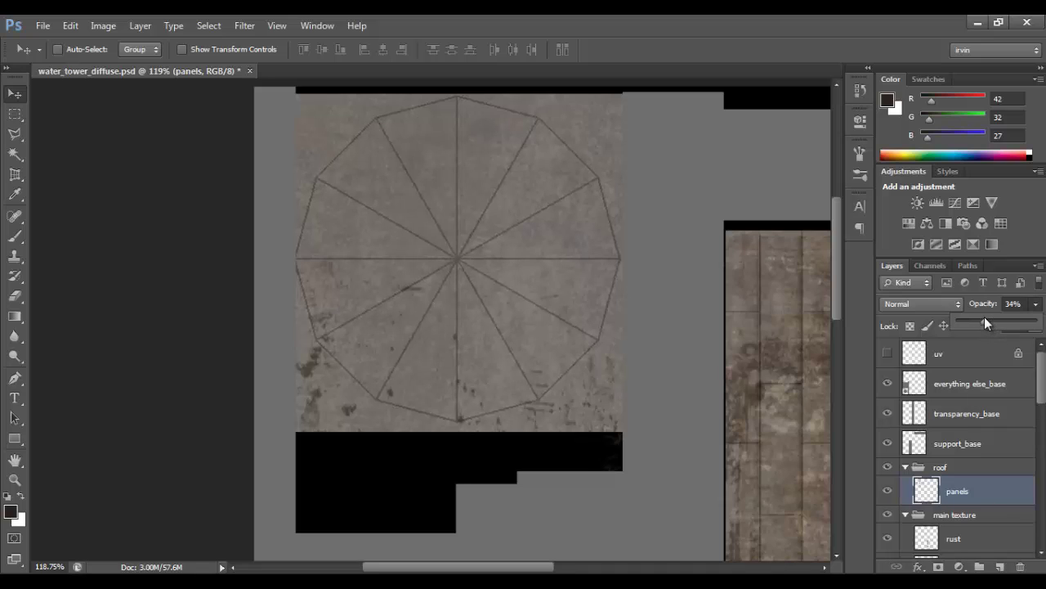
key(ctrl+s)
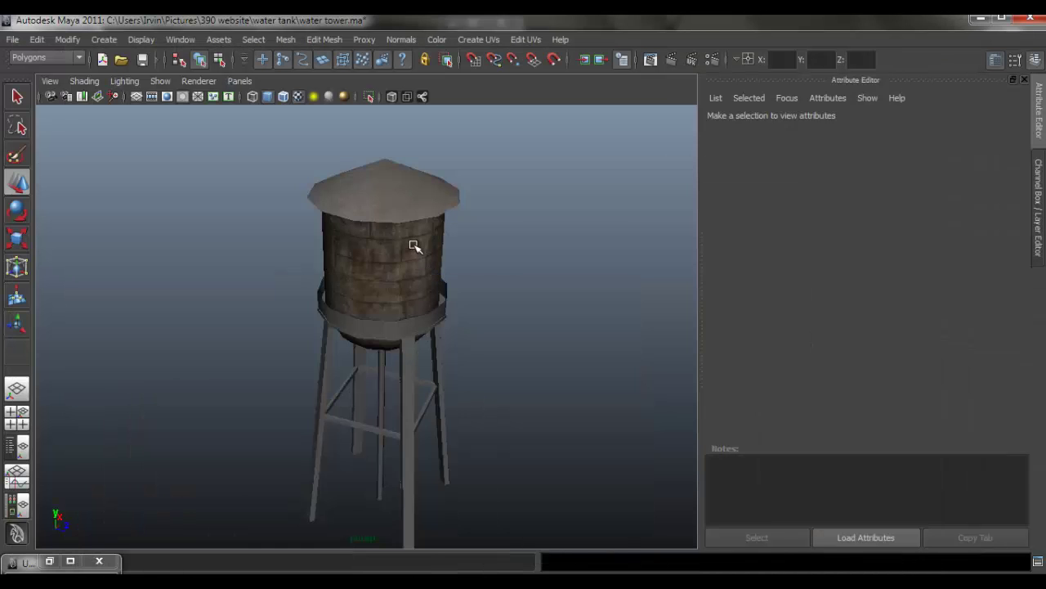
- Switch to Maya, reload the water_tower_diffuse.psd texture on the tower, and inspect the roof panel lines on the model
click(414, 246)
click(994, 304)
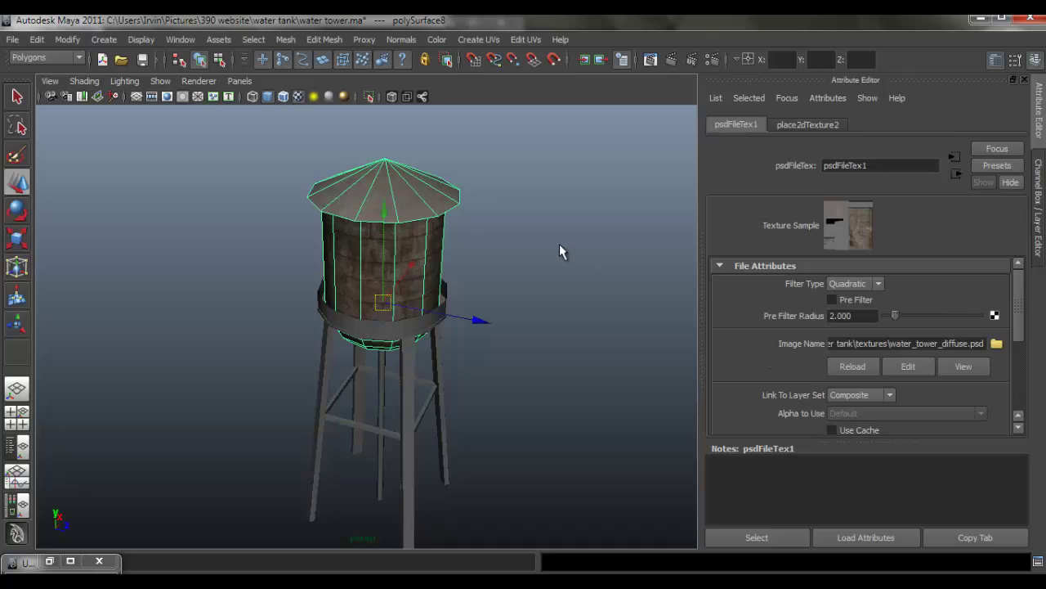
click(545, 217)
drag(444, 236, 529, 290)
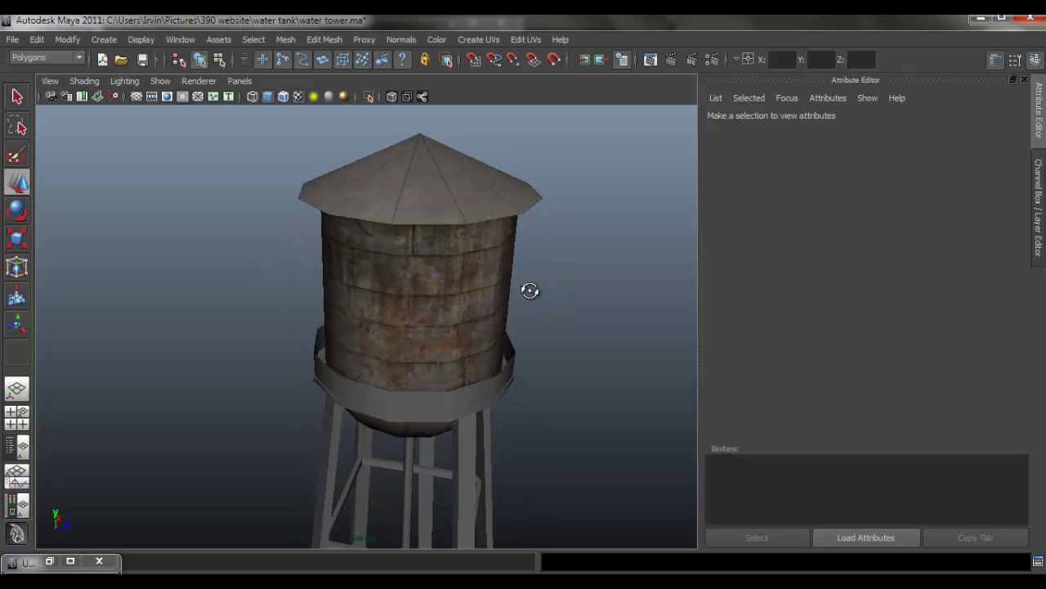
- Switch to Photoshop and raise the panels layer's opacity to 40%
key(alt+Tab)
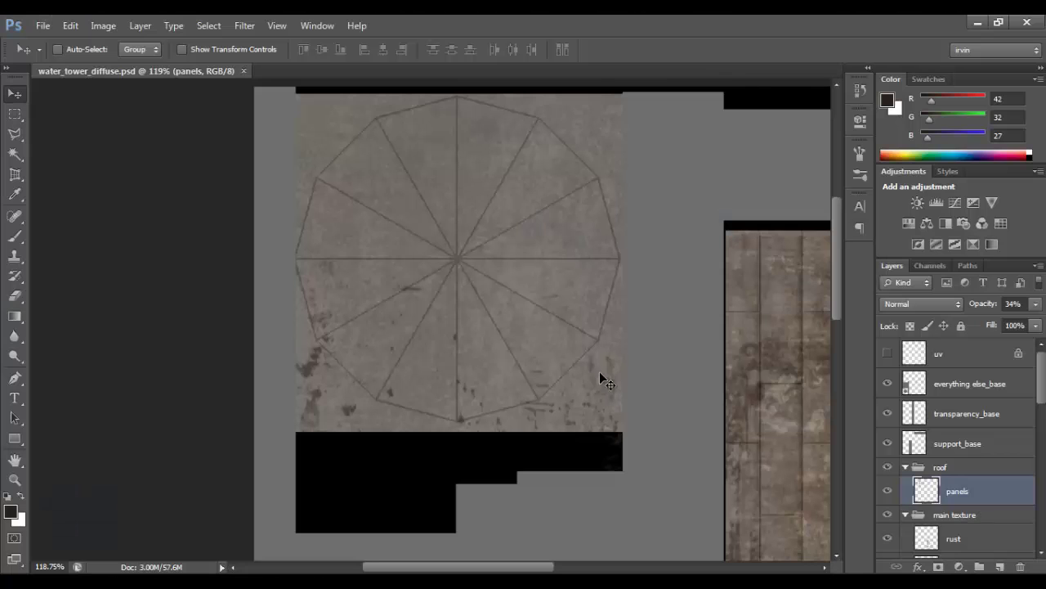
click(1036, 305)
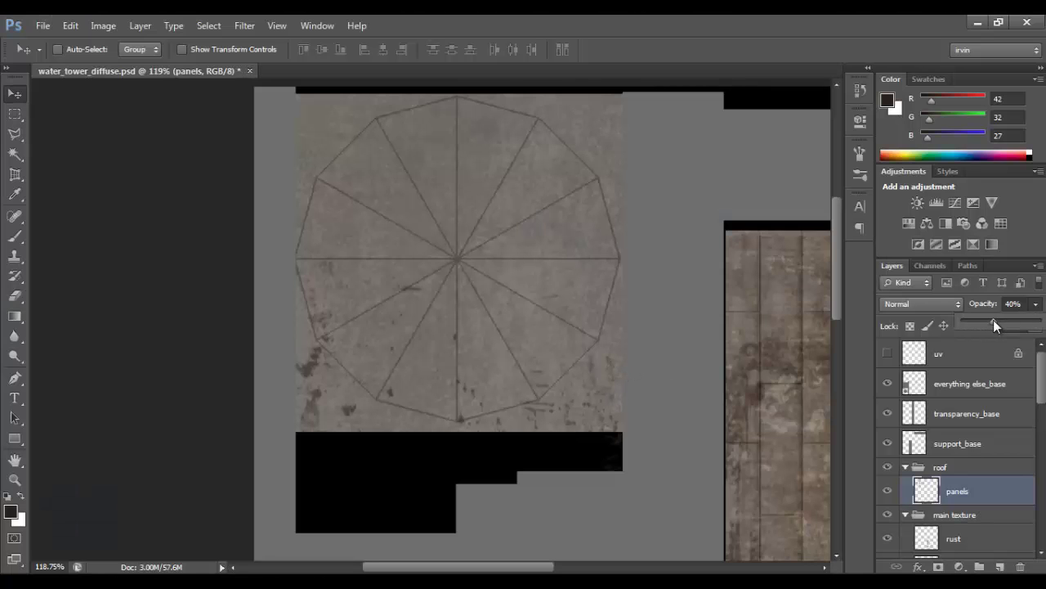
drag(483, 306, 409, 326)
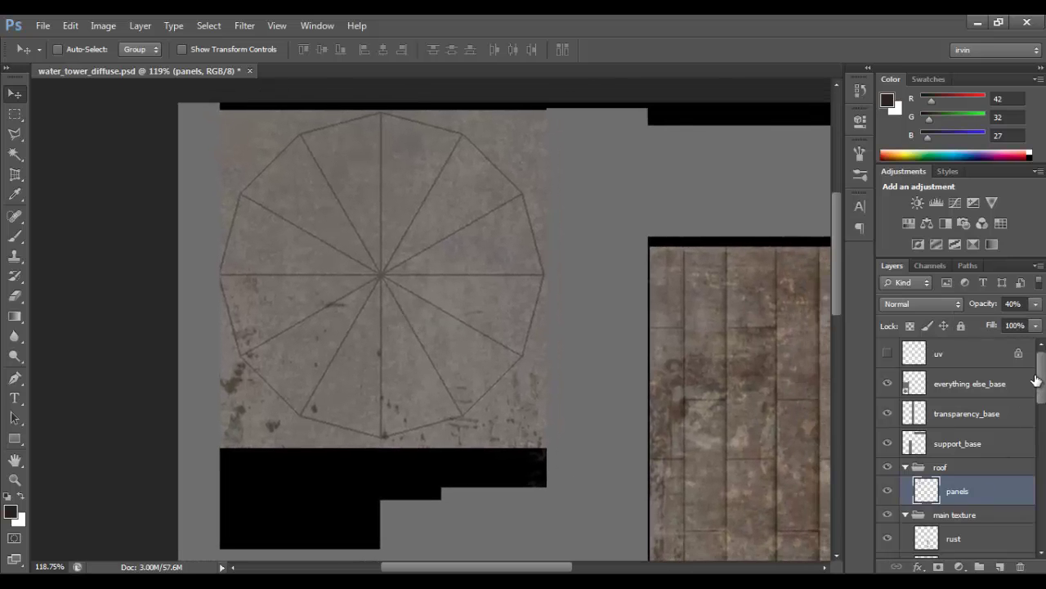
- Duplicate the topmost rust layer of the main texture group onto the roof and put the copy in the roof group beneath panels
drag(1036, 380, 1042, 398)
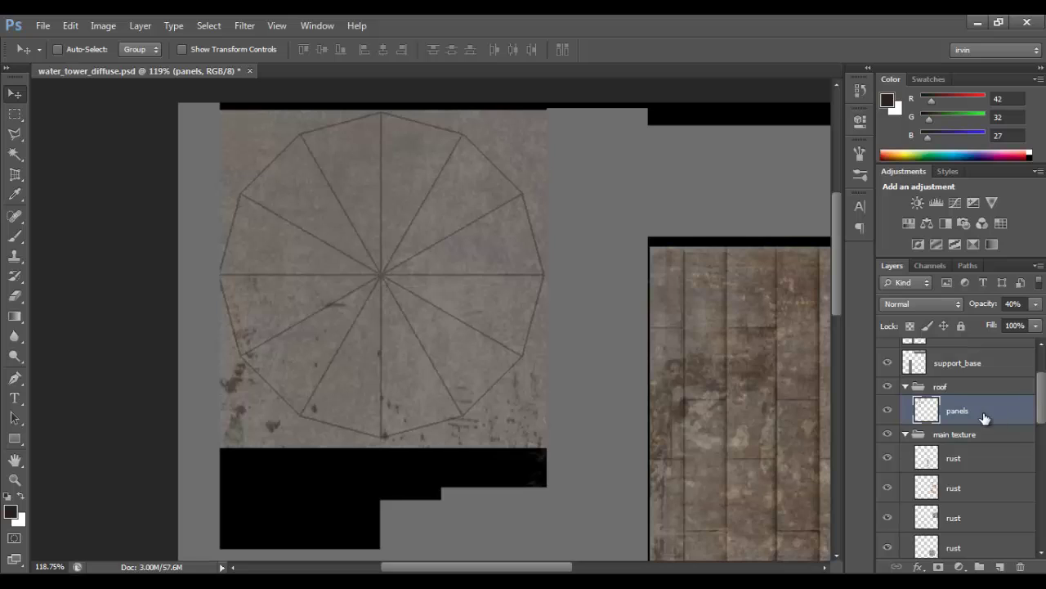
click(966, 391)
click(961, 412)
click(977, 460)
scroll(632, 444, down, 3)
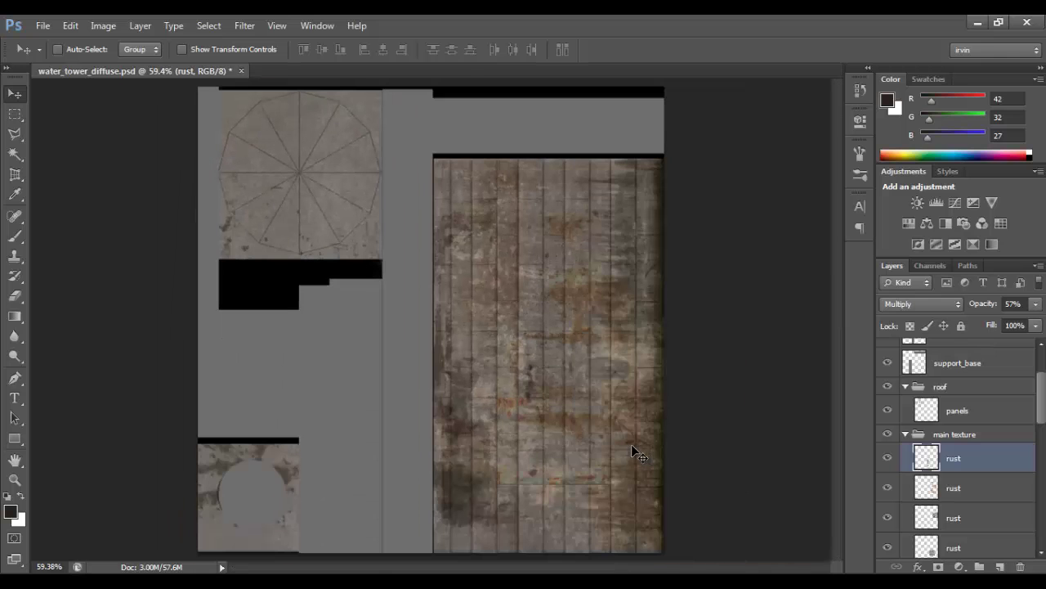
click(889, 459)
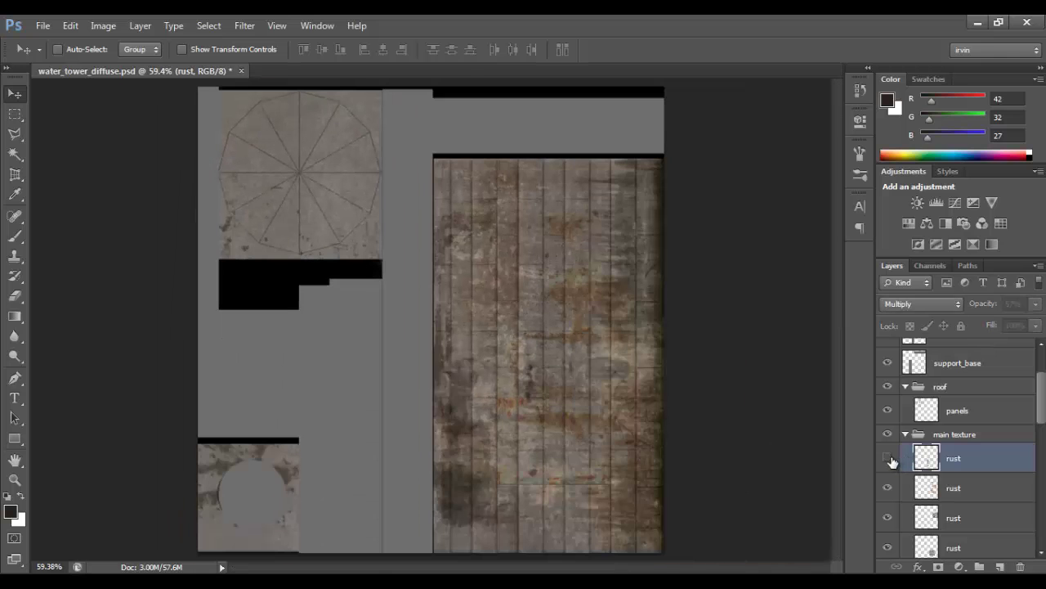
click(888, 458)
click(889, 459)
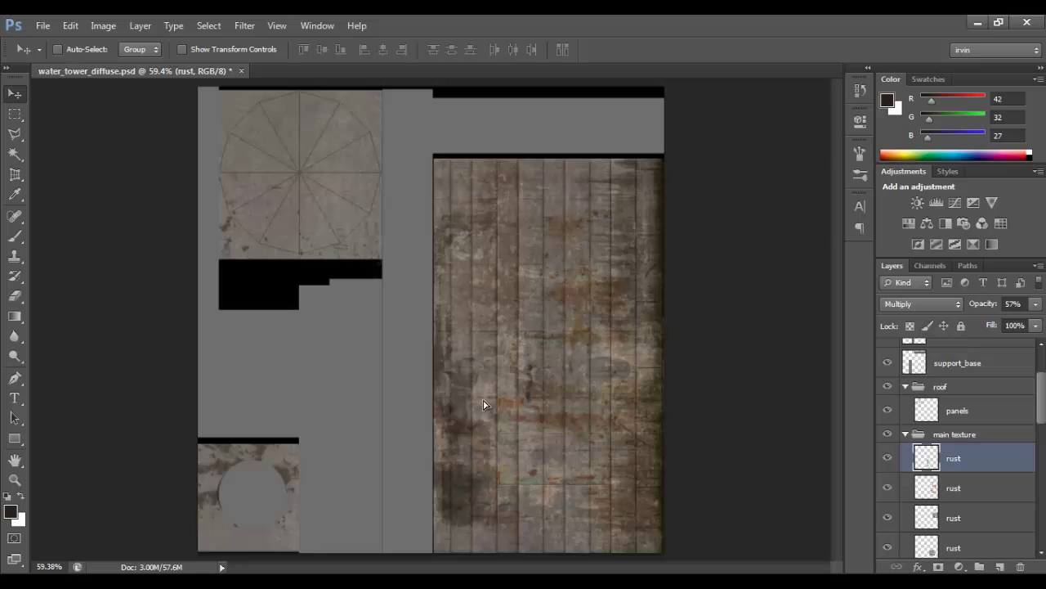
drag(483, 404, 317, 167)
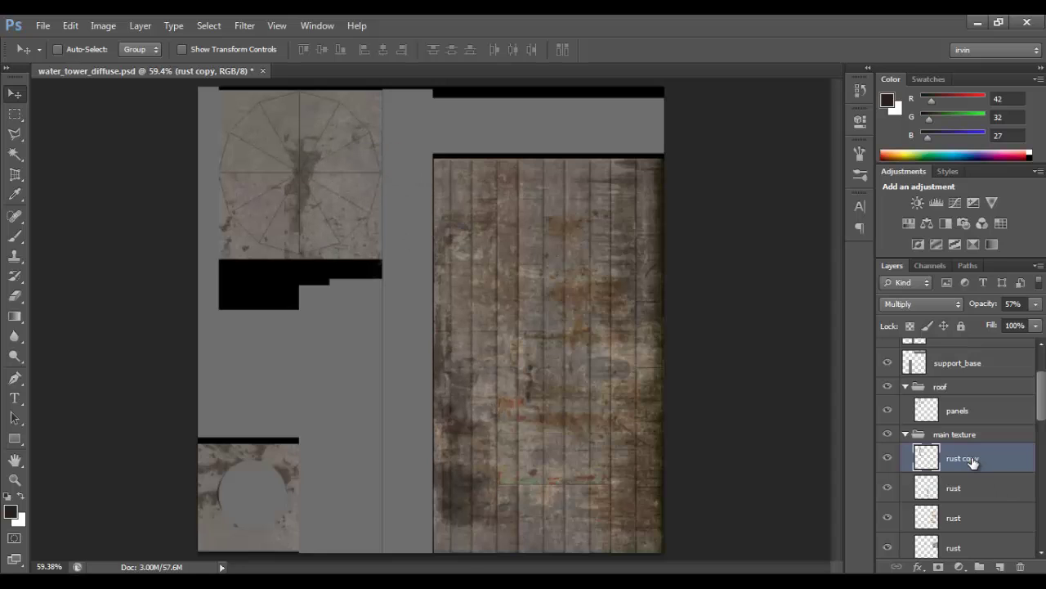
drag(973, 463, 963, 417)
click(891, 440)
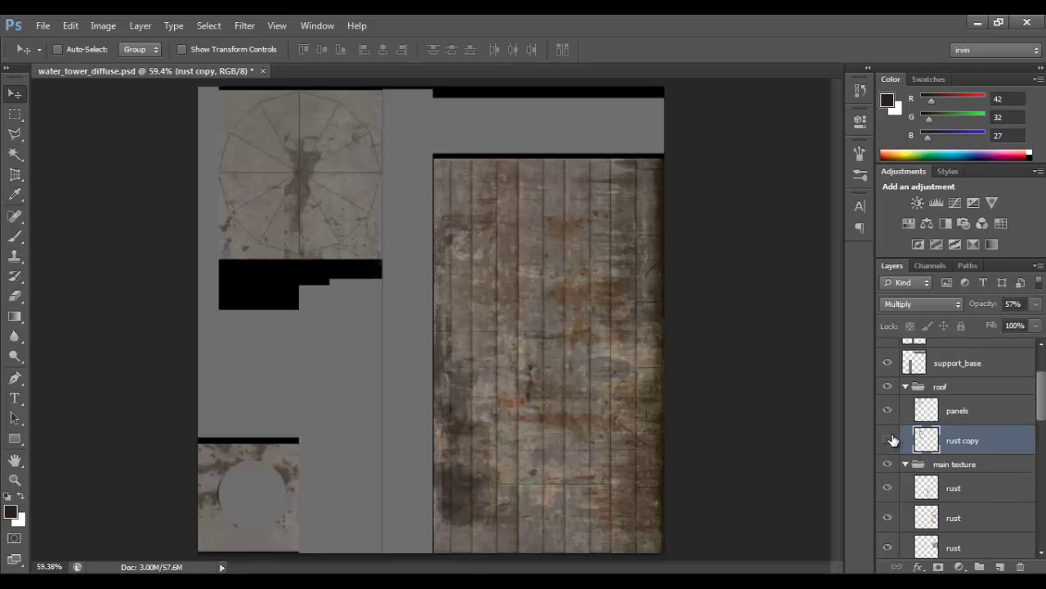
click(891, 440)
- Shift the rust copy to the roof's left edge, duplicate it, rotate the duplicate -120° and place it along the roof's lower-right edge
drag(340, 200, 290, 263)
drag(286, 304, 474, 335)
key(ctrl+t)
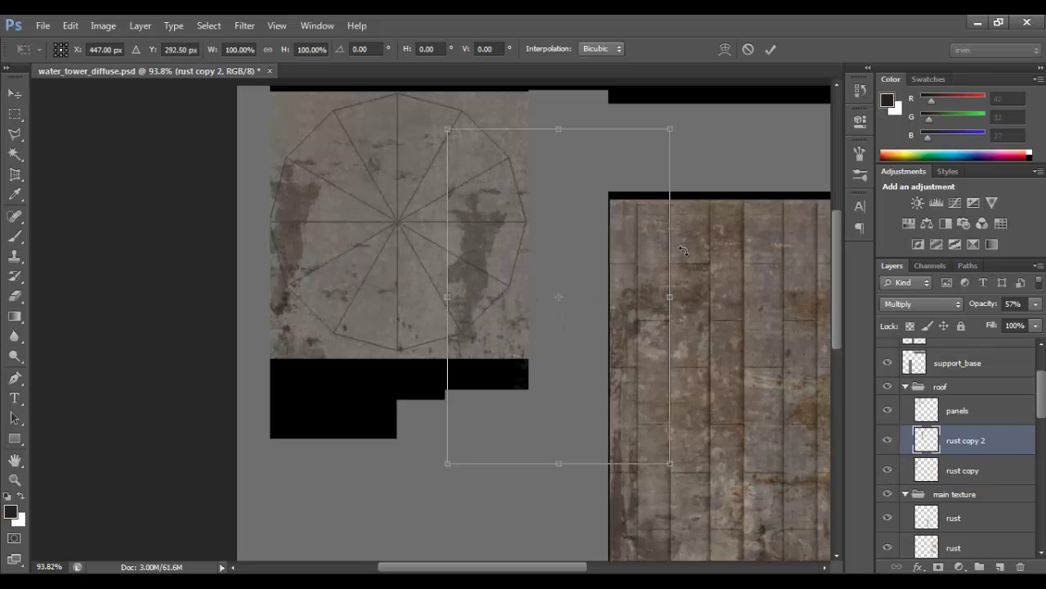
drag(685, 247, 399, 204)
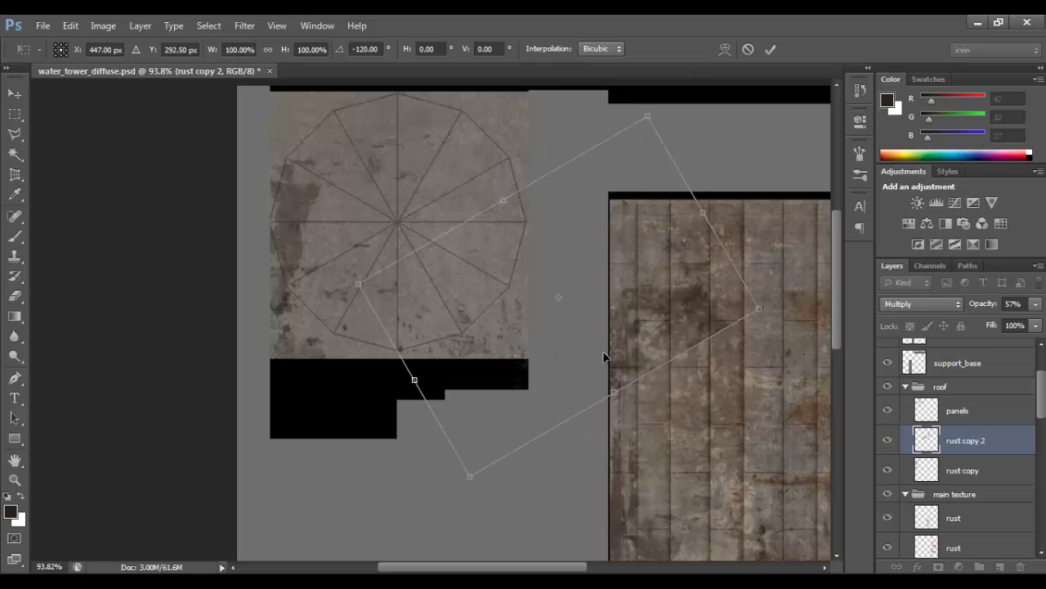
drag(620, 362, 502, 307)
key(Return)
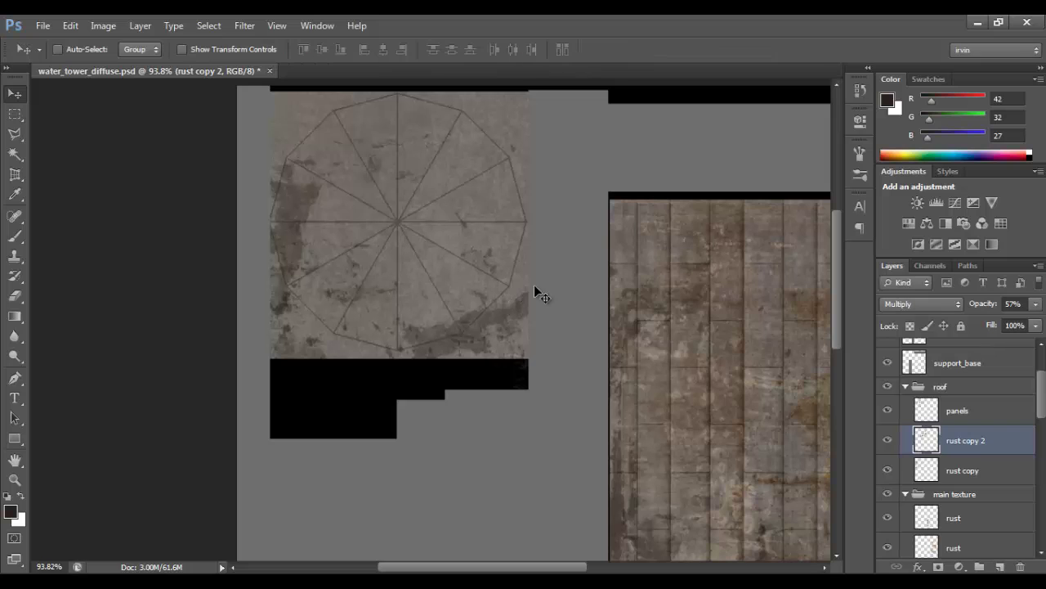
- Duplicate the orange rust layer from the main texture group over the roof and move the copy to the bottom of the roof group
scroll(975, 499, down, 2)
scroll(974, 498, down, 1)
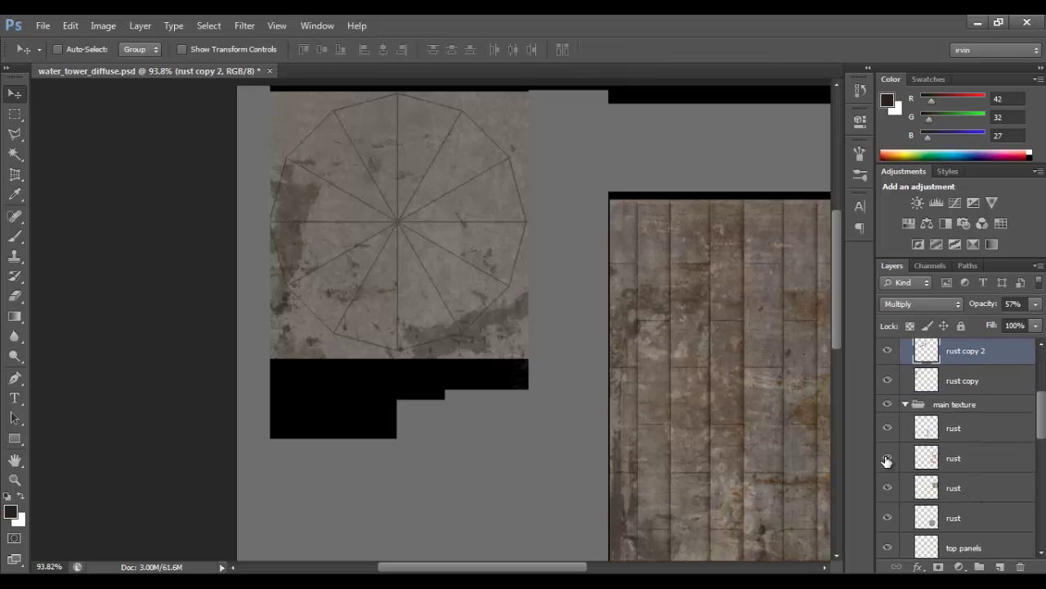
drag(735, 425, 566, 372)
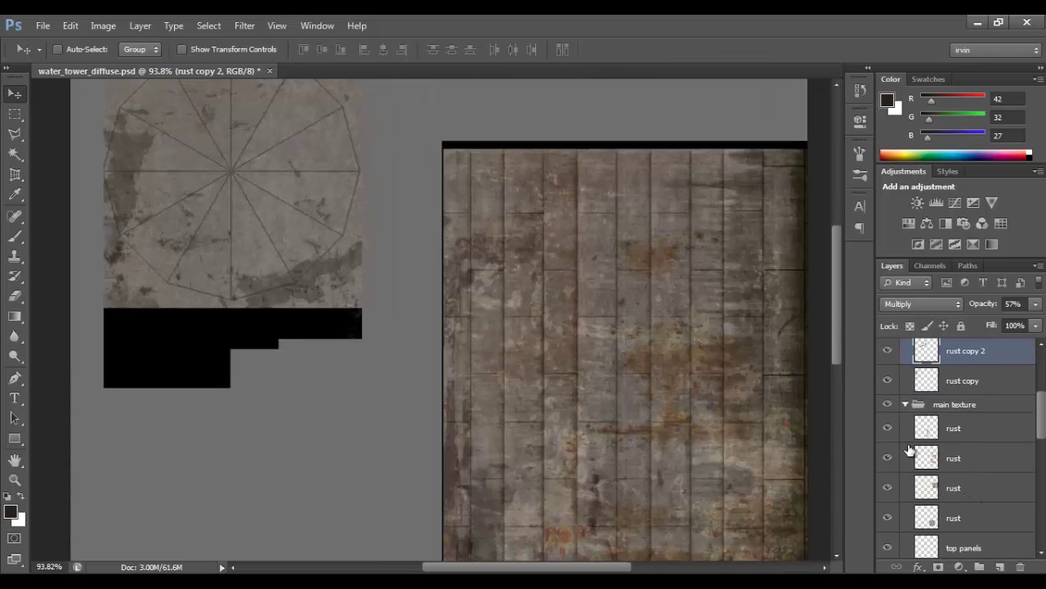
click(890, 461)
click(955, 460)
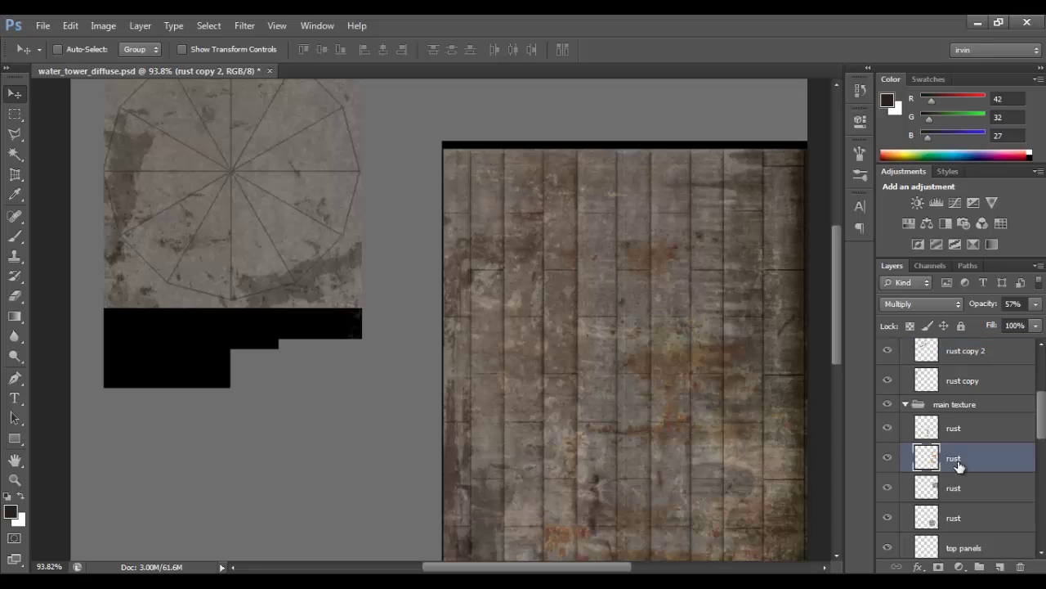
drag(761, 412, 314, 240)
drag(961, 455, 965, 407)
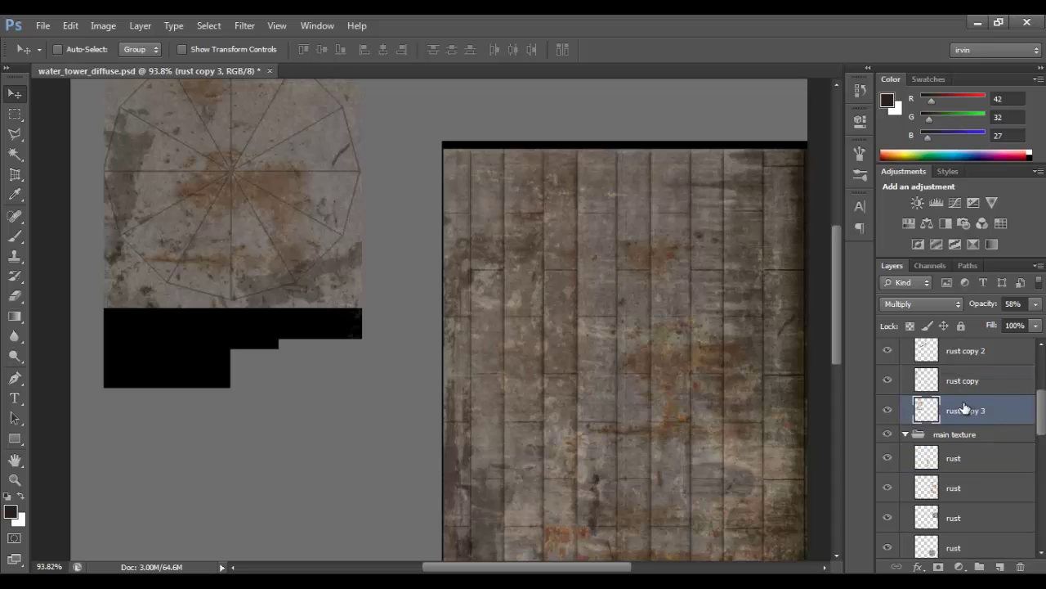
- Shift the orange rust to the roof's right half and soften its lower streak with the Eraser at 40% opacity
drag(399, 295, 571, 439)
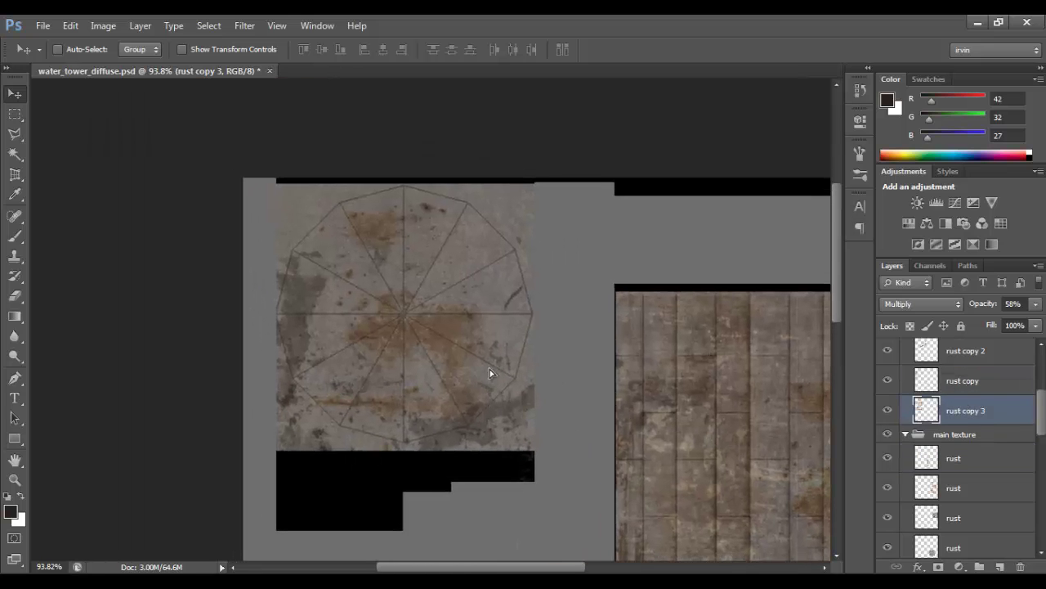
drag(490, 374, 551, 334)
scroll(500, 365, up, 3)
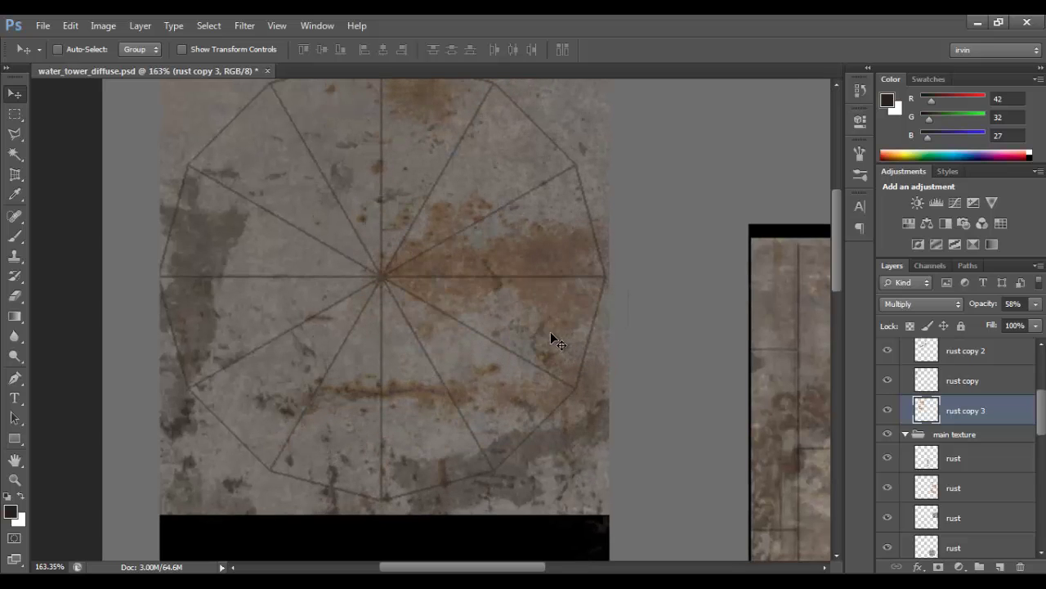
key(e)
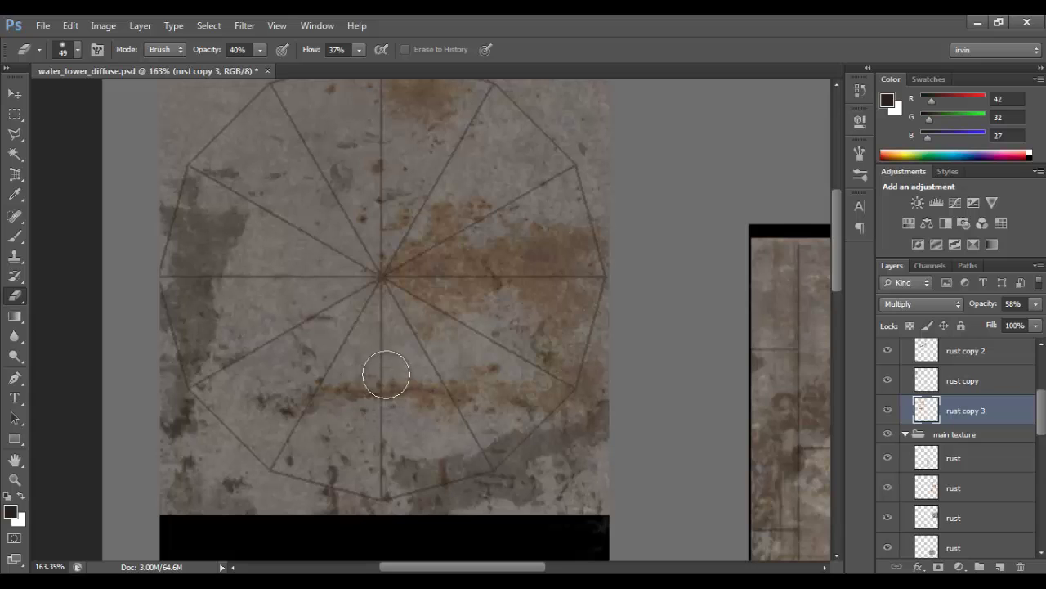
mouse_move(387, 380)
mouse_down()
mouse_move(357, 387)
mouse_move(425, 381)
mouse_move(430, 362)
mouse_move(415, 386)
mouse_move(437, 390)
mouse_move(378, 409)
mouse_move(472, 335)
mouse_up()
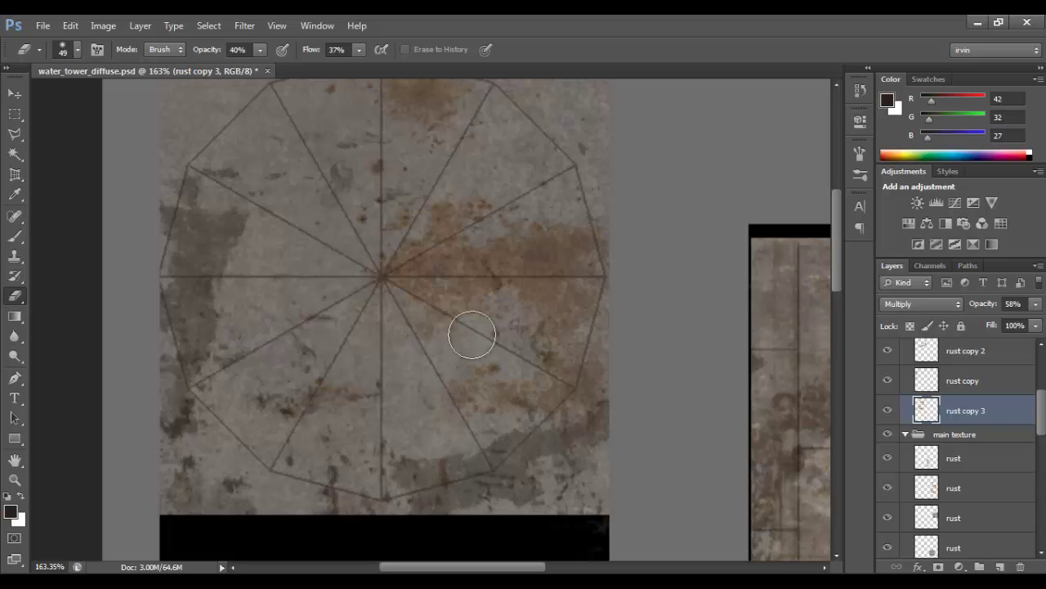
- Try other blend modes such as Darker Color, Hard Light and Difference on the rust copy 3 layer, and return it to Multiply
click(941, 307)
click(919, 69)
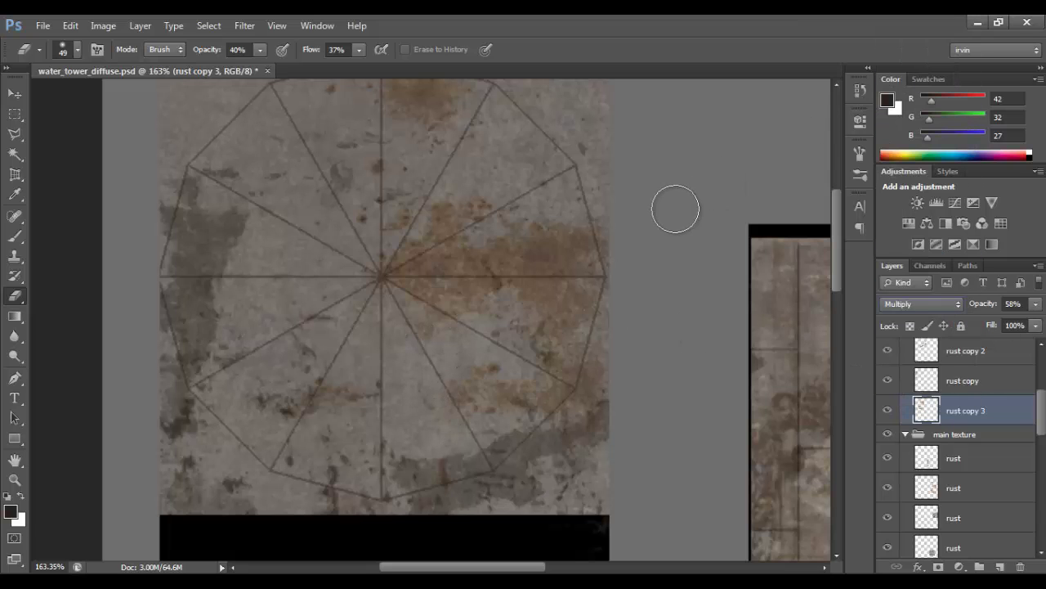
key(Up)
key(Down)
key(Down)
key(Down)
key(Down)
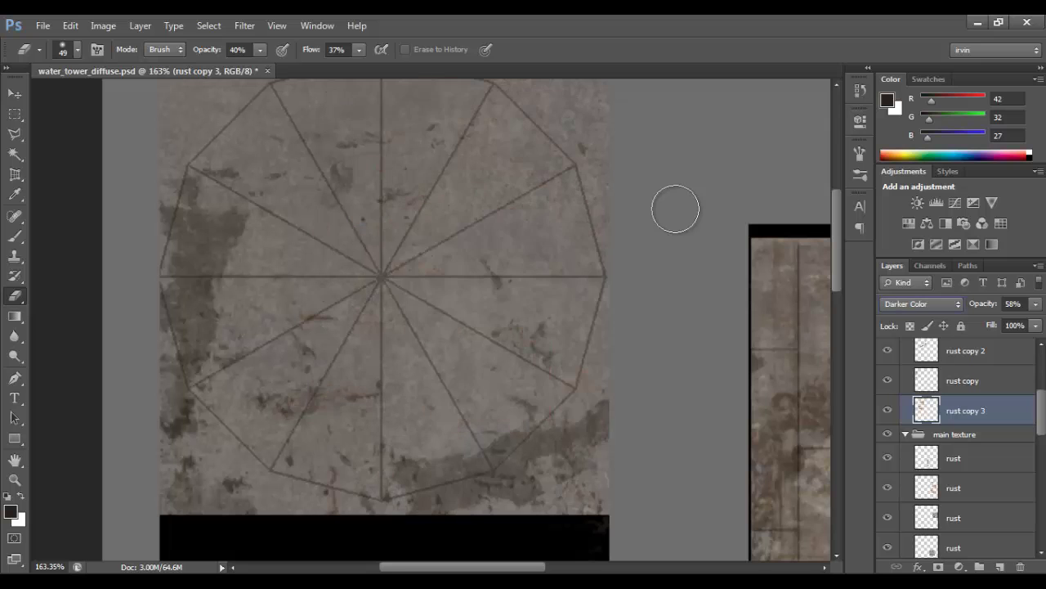
key(Down)
key(Down)
key(Down)
key(Down)
key(Down)
key(Down)
key(Down)
key(Down)
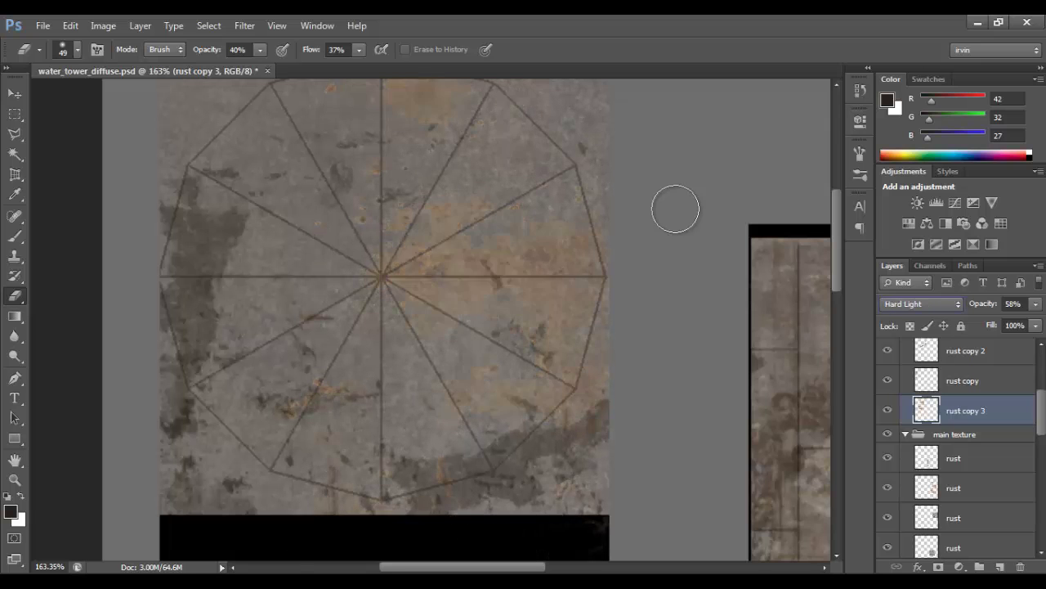
key(Down)
key(Down)
key(Down)
key(Down)
key(Down)
key(Down)
key(Up)
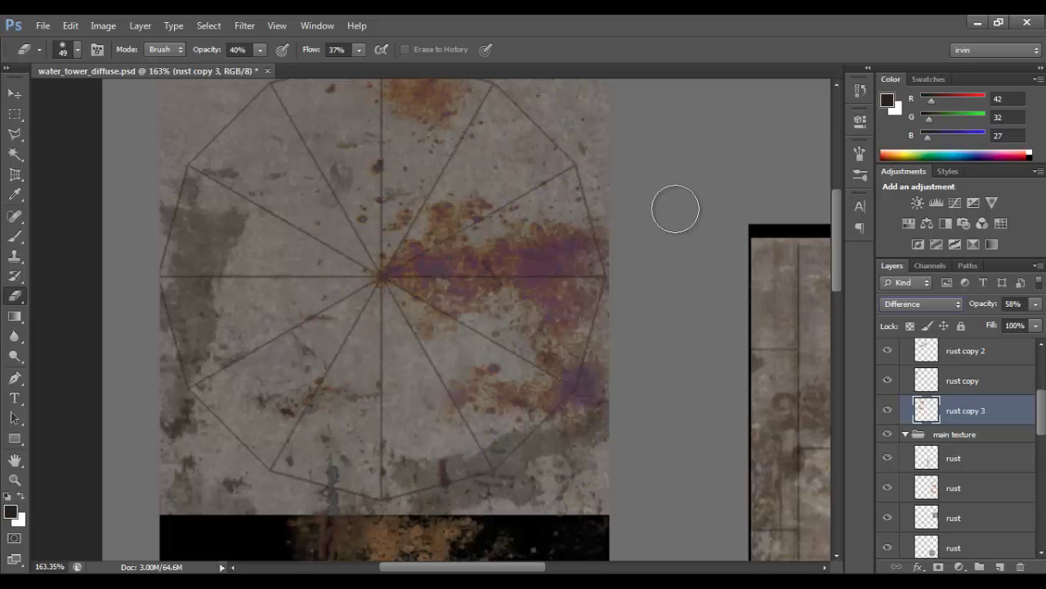
click(936, 308)
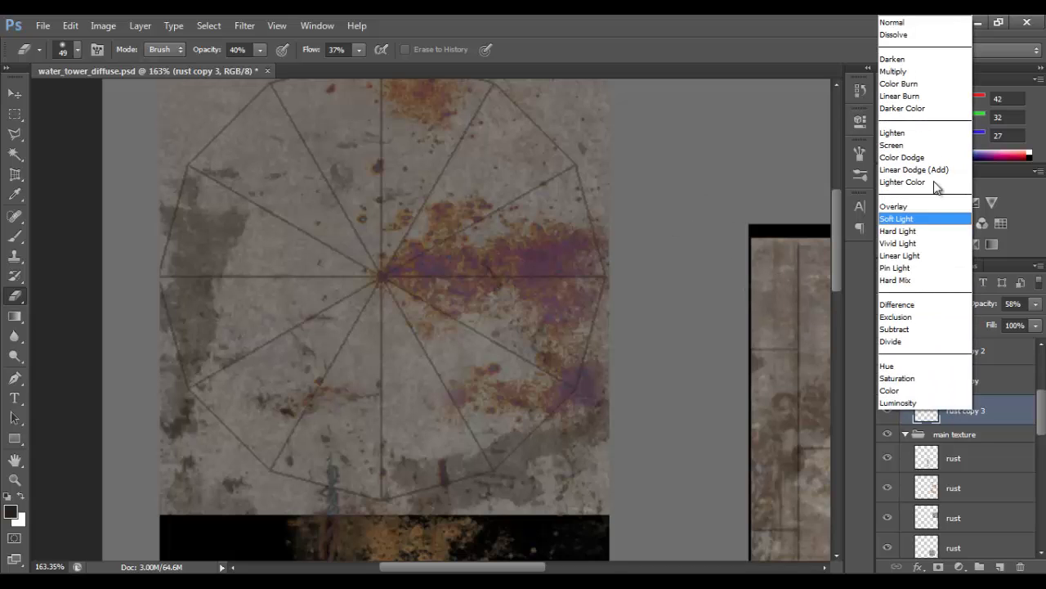
click(915, 72)
- Reduce the rust copy 3 layer's opacity to 47% and save the texture file
click(1033, 306)
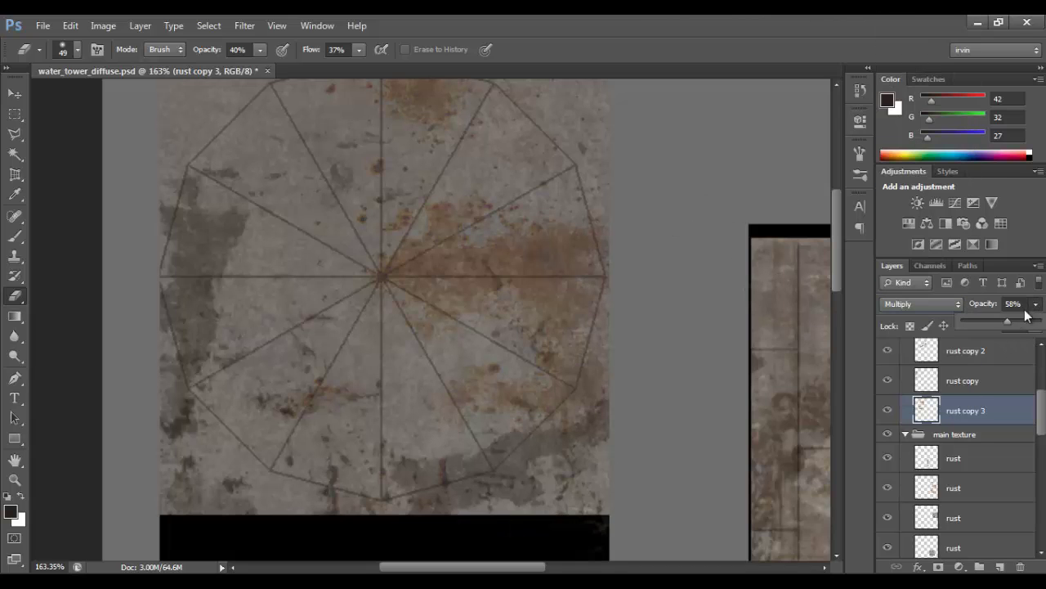
drag(996, 318, 995, 318)
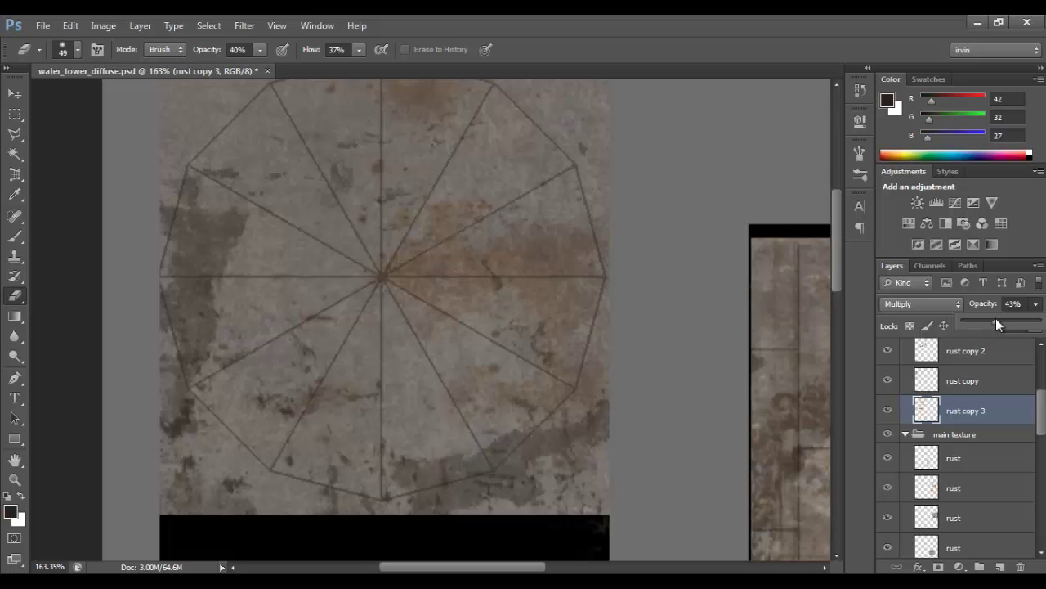
click(716, 332)
drag(691, 329, 654, 322)
drag(711, 379, 491, 296)
key(ctrl+s)
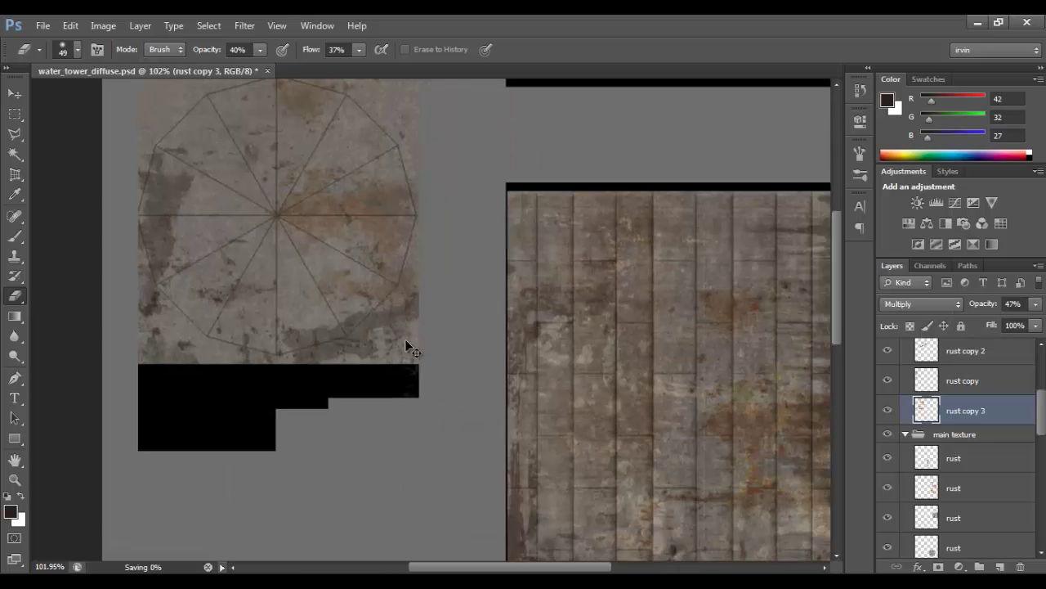
- Switch to Maya, reload the water_tower_diffuse.psd texture on the tower, and inspect the rust on the roof from above
click(265, 582)
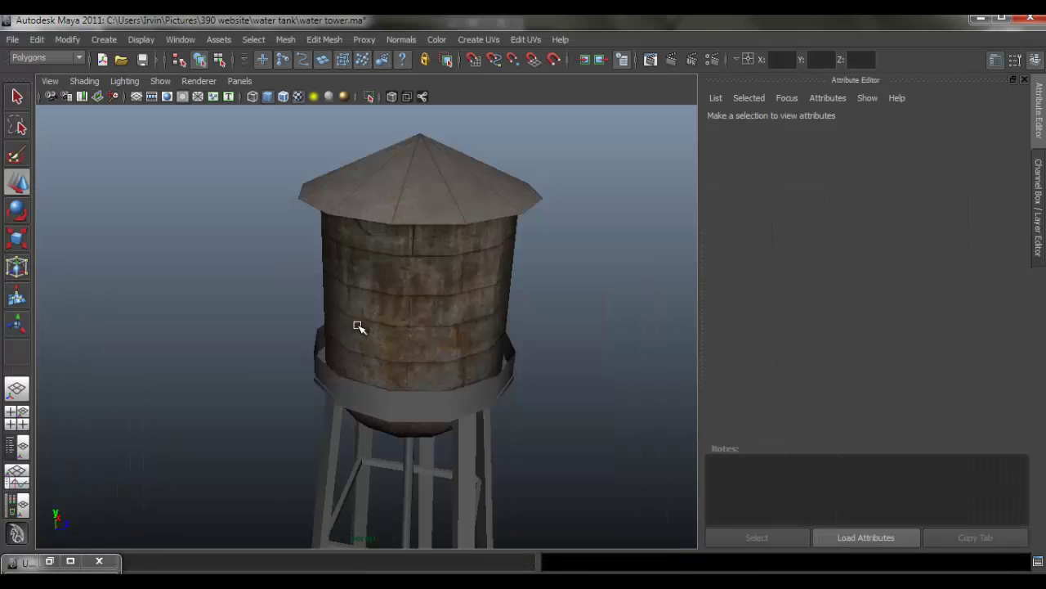
click(357, 327)
click(999, 310)
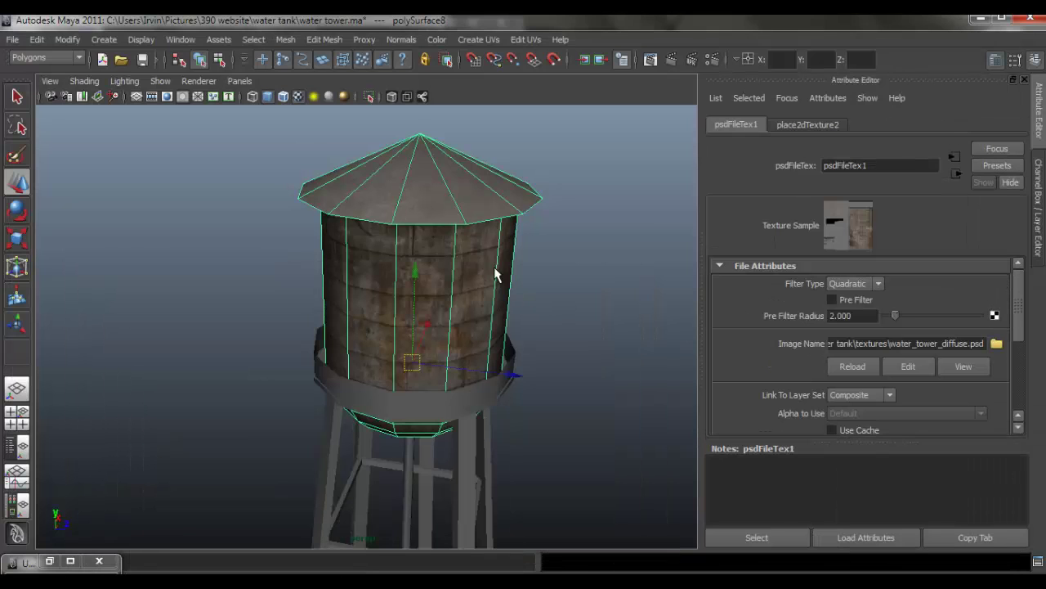
click(666, 275)
drag(437, 303, 393, 315)
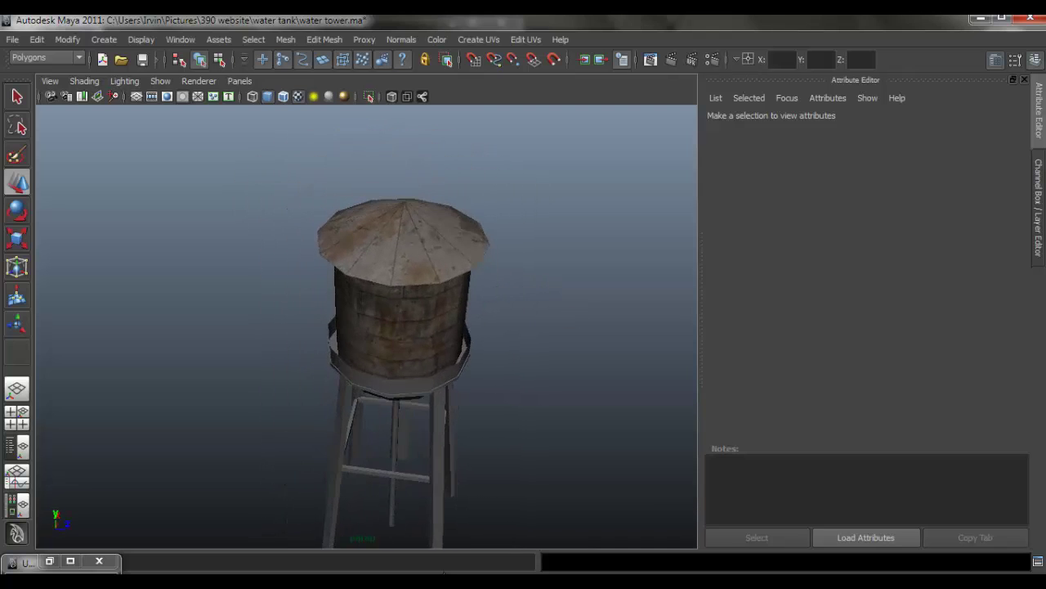
- Browse the water tower reference photos in Windows Live Photo Gallery and examine the rust on a real tower's roof
key(alt+Tab)
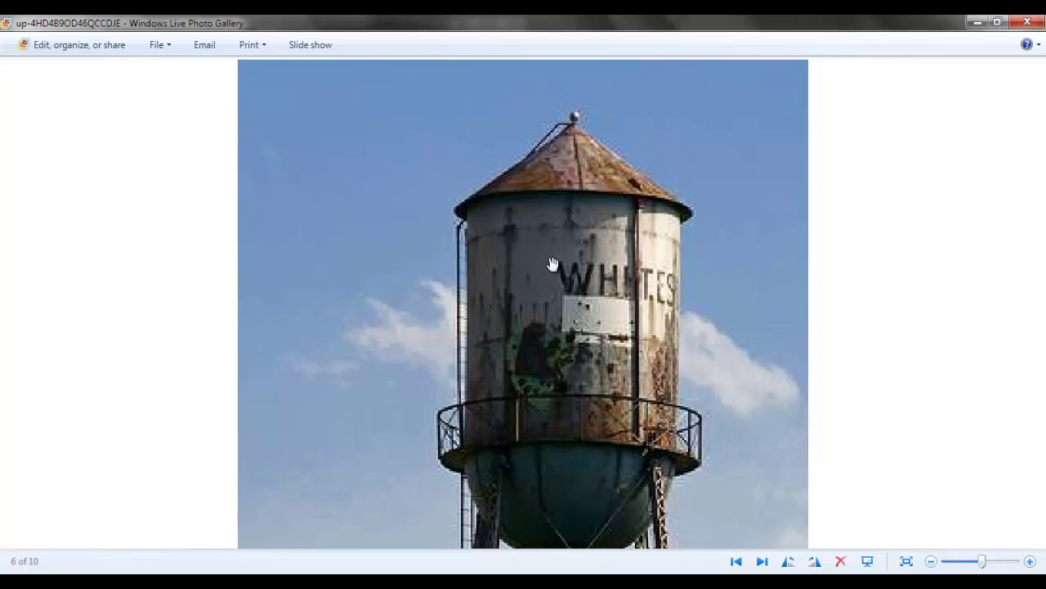
key(Right)
key(Right)
key(Right)
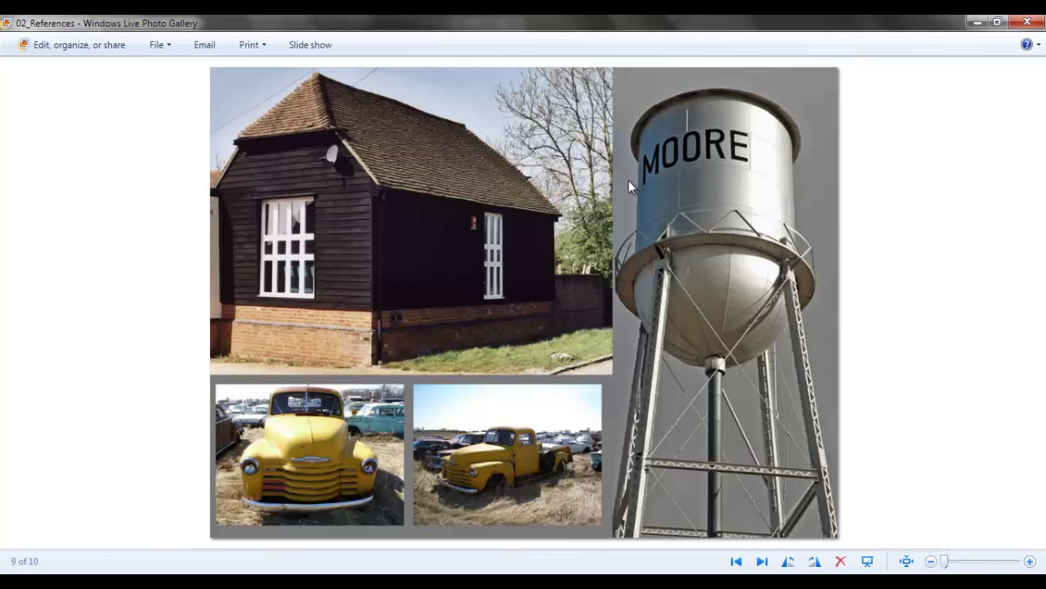
key(Right)
key(Right)
scroll(535, 163, up, 3)
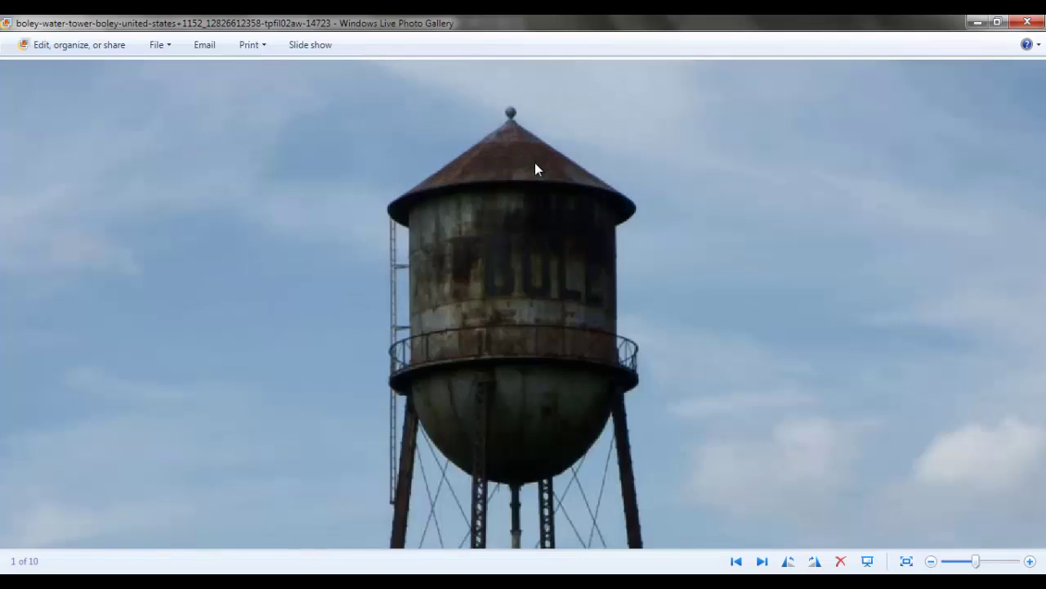
click(976, 24)
- Inspect the roof on the Maya model again and return to the diffuse texture in Photoshop
drag(363, 306, 458, 565)
click(457, 565)
click(451, 565)
drag(417, 335, 391, 317)
click(171, 568)
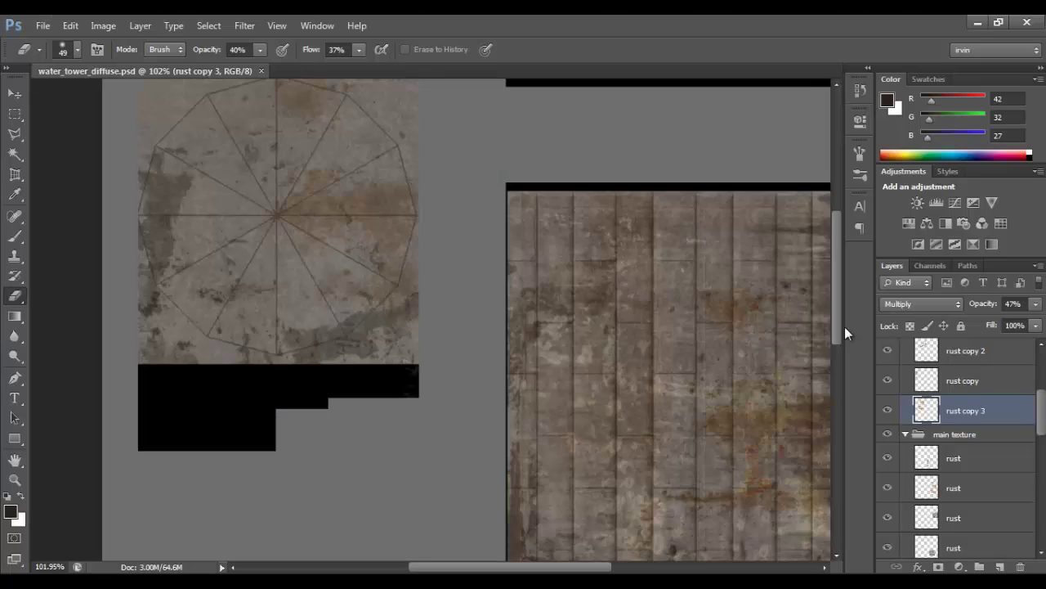
- Set the rust copy 3 layer's opacity to 60% and place two duplicates of it over other parts of the roof
click(1035, 303)
click(1014, 324)
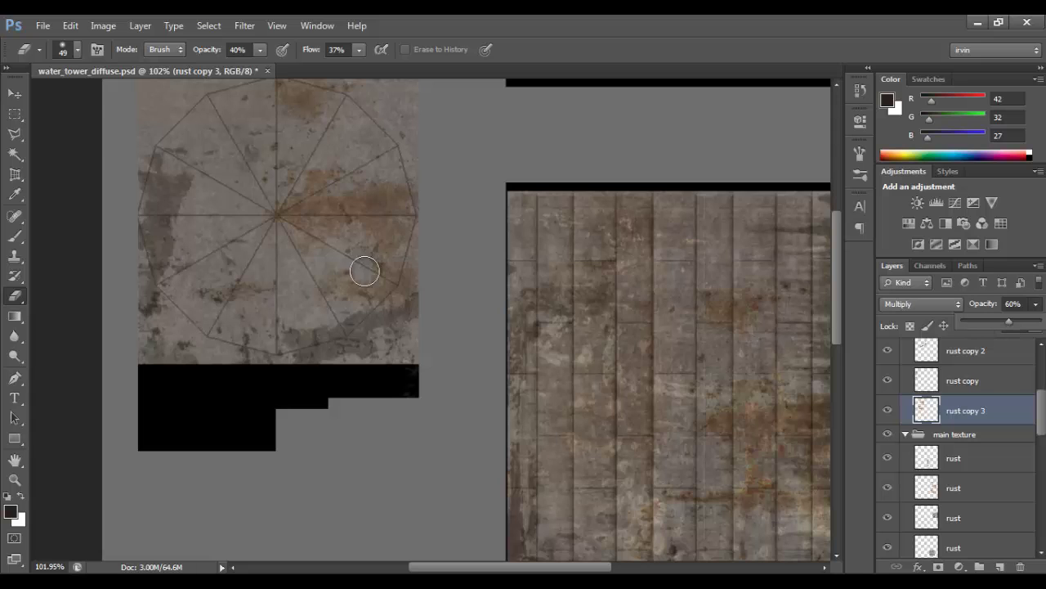
key(v)
mouse_move(381, 263)
mouse_down()
mouse_move(309, 332)
mouse_move(325, 360)
mouse_move(300, 369)
mouse_up()
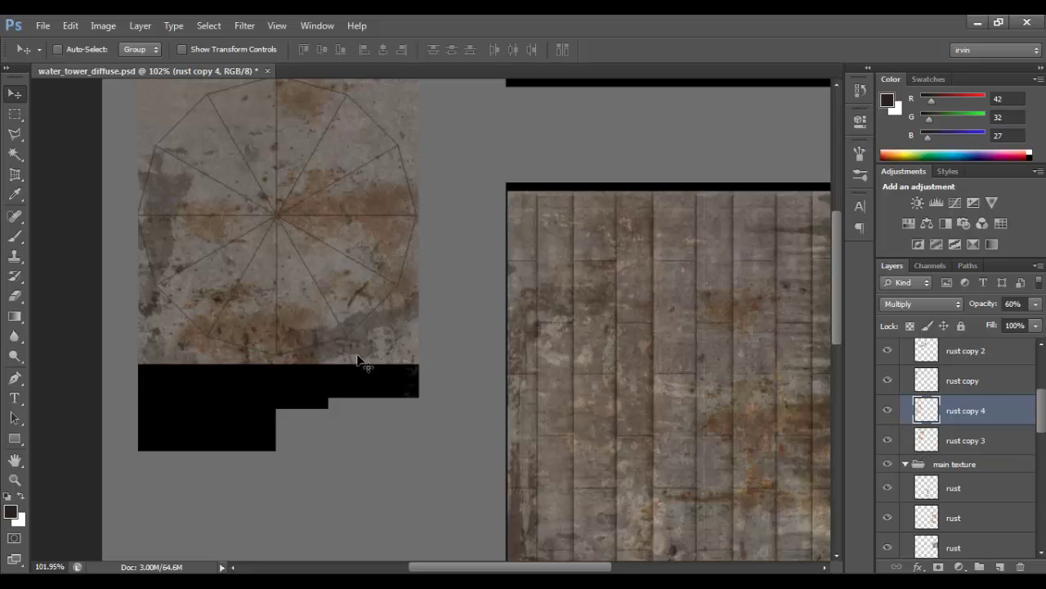
drag(259, 335, 299, 253)
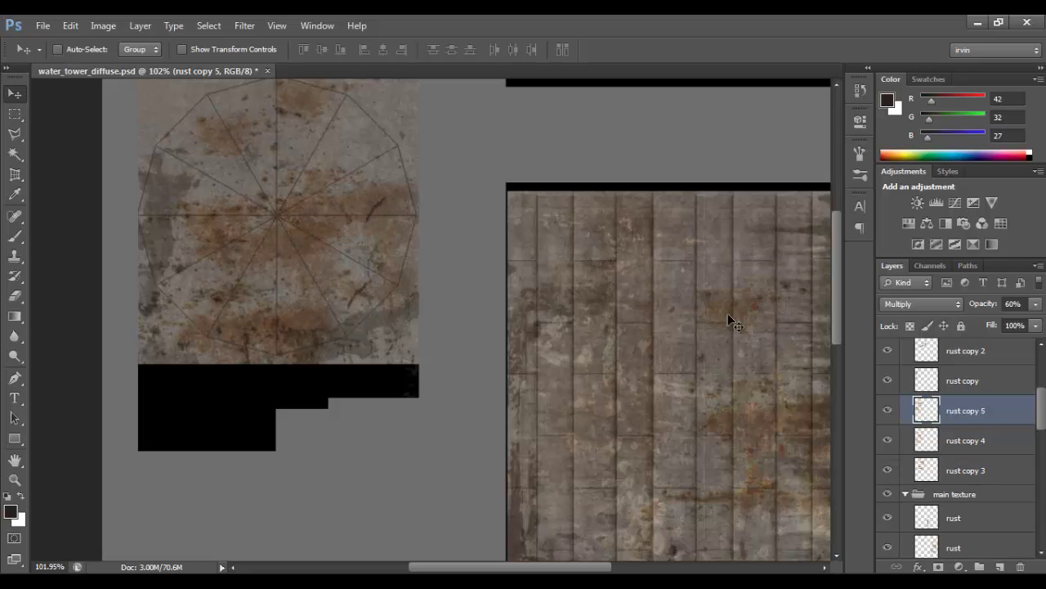
- Set the rust copy 5 layer's opacity to 19% and save the texture file
click(1037, 304)
click(979, 320)
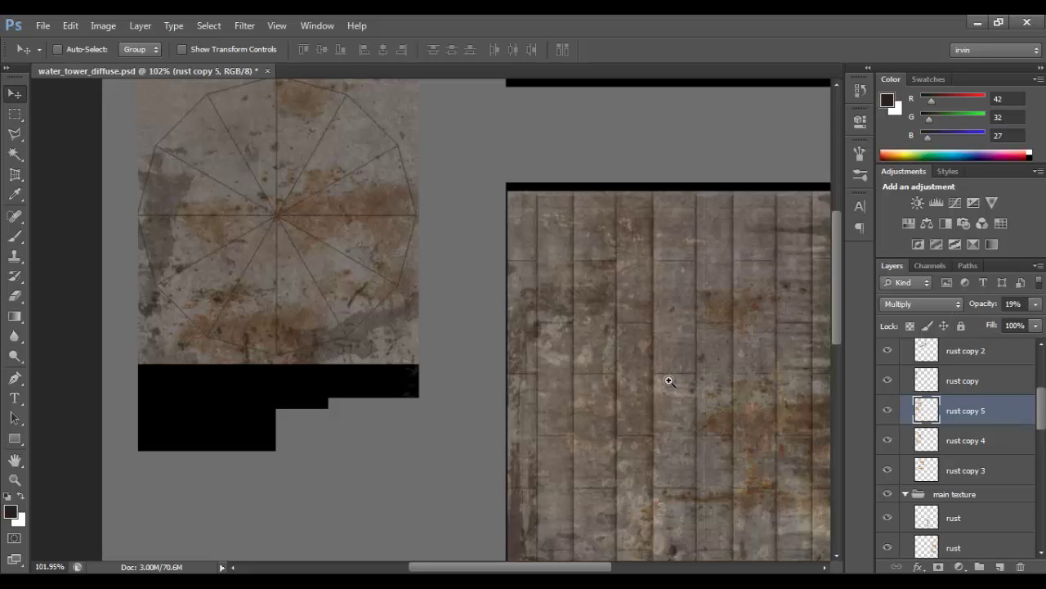
scroll(708, 397, down, 3)
drag(578, 316, 599, 354)
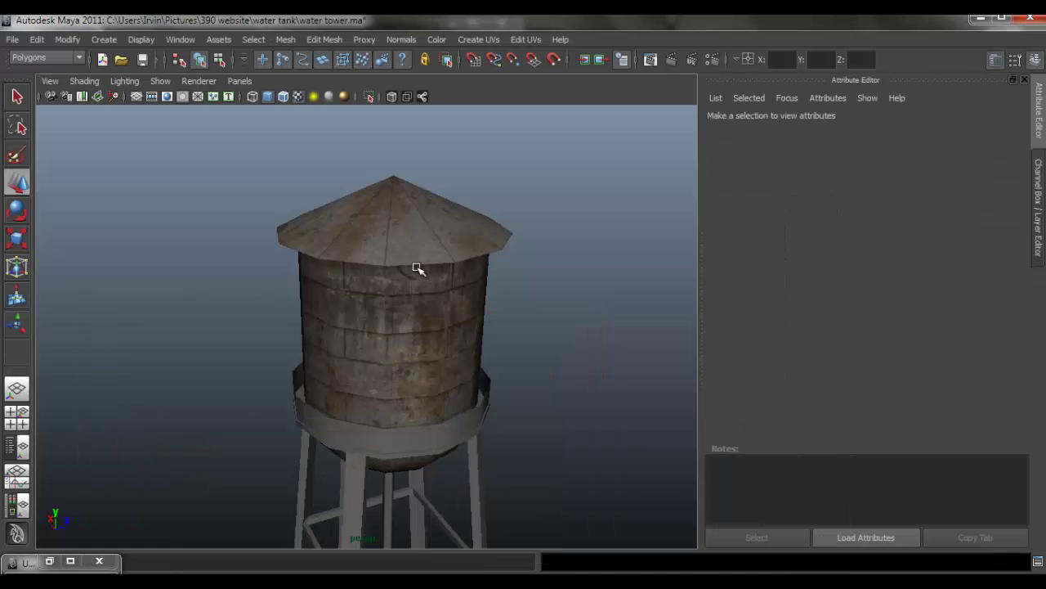
- Reload the water_tower_diffuse.psd texture on the tower in Maya and inspect the roof rust from several sides
click(462, 278)
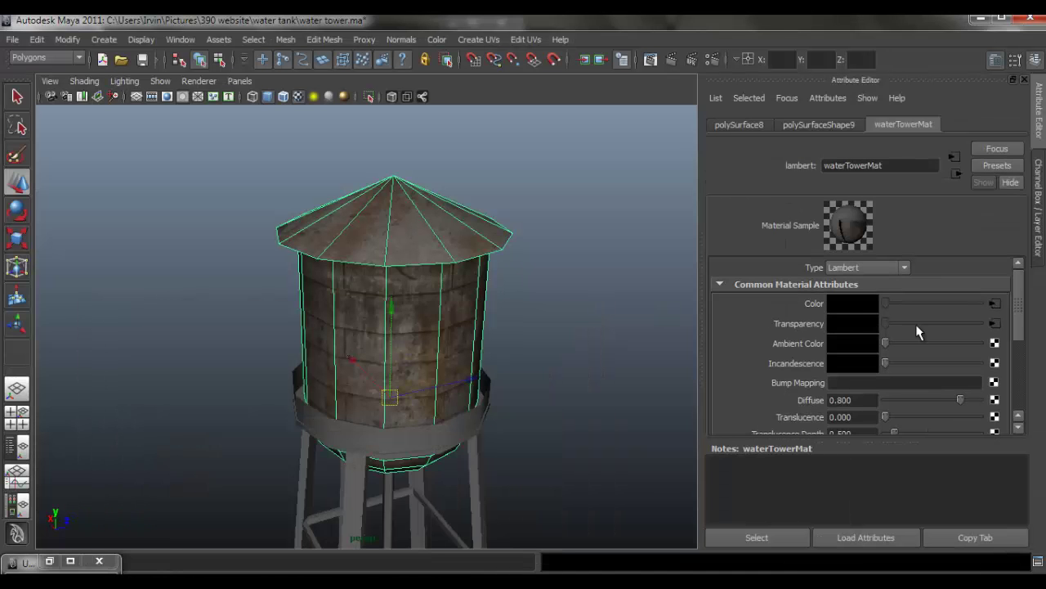
click(994, 306)
click(537, 297)
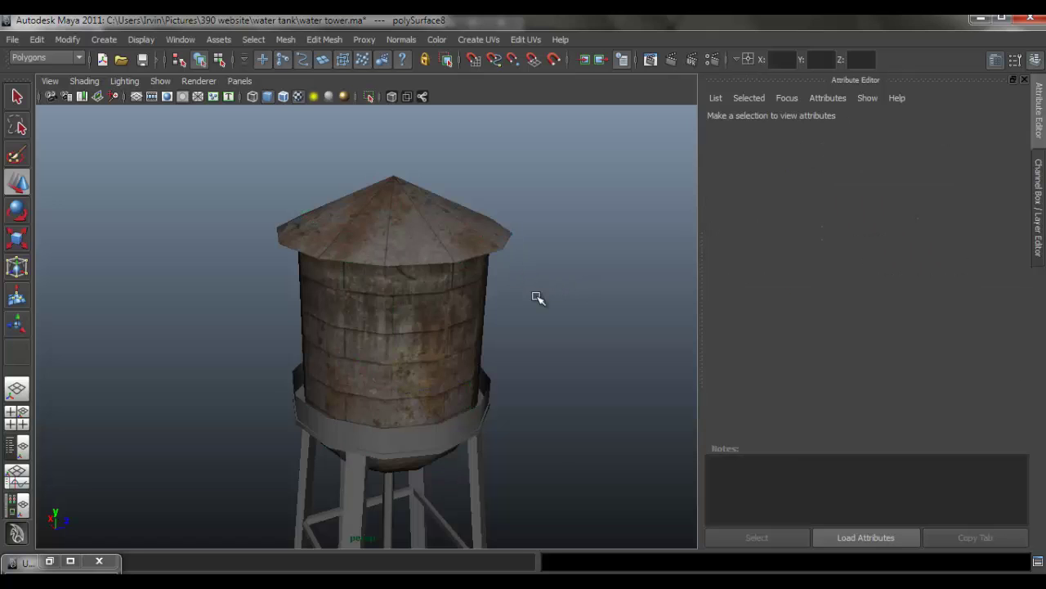
alt+drag(537, 298, 259, 346)
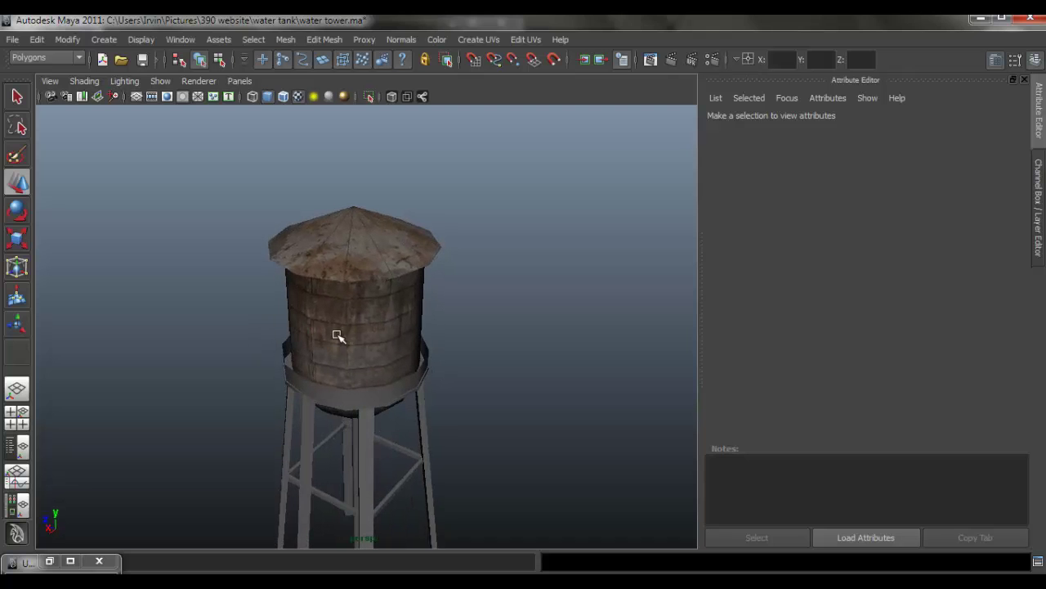
alt+drag(394, 339, 365, 360)
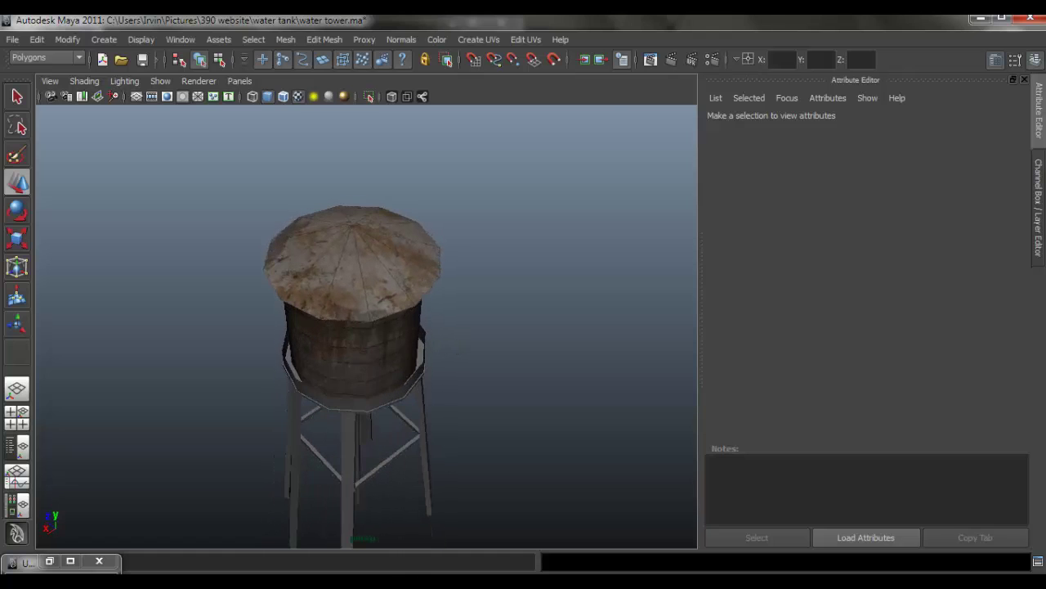
- Return to Photoshop and toggle the rust layer below the panels layer to see which areas it stains
key(alt+Tab)
key(alt+Tab)
key(alt+Tab)
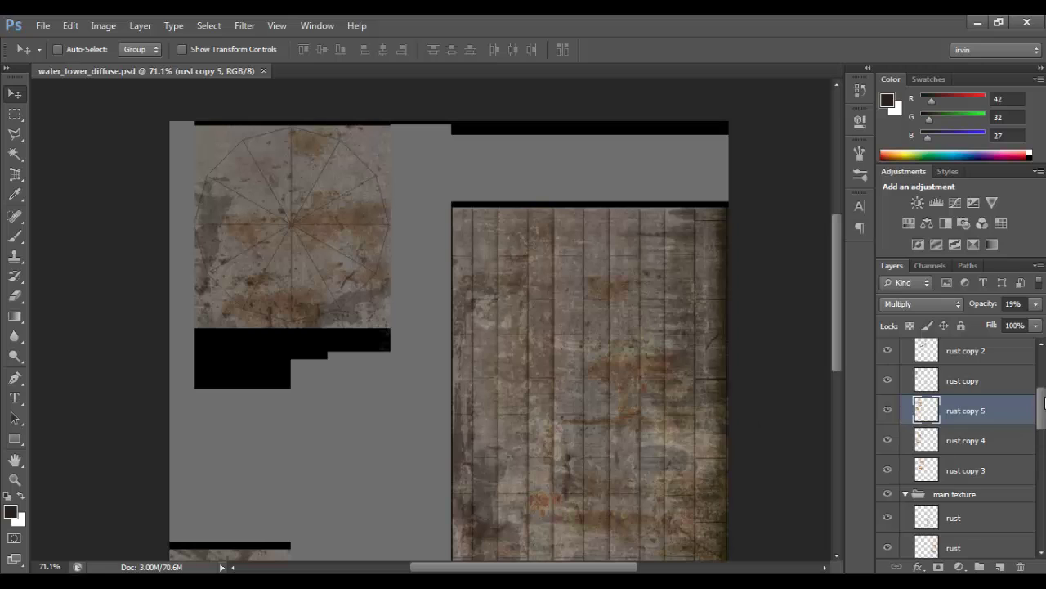
scroll(1044, 401, down, 3)
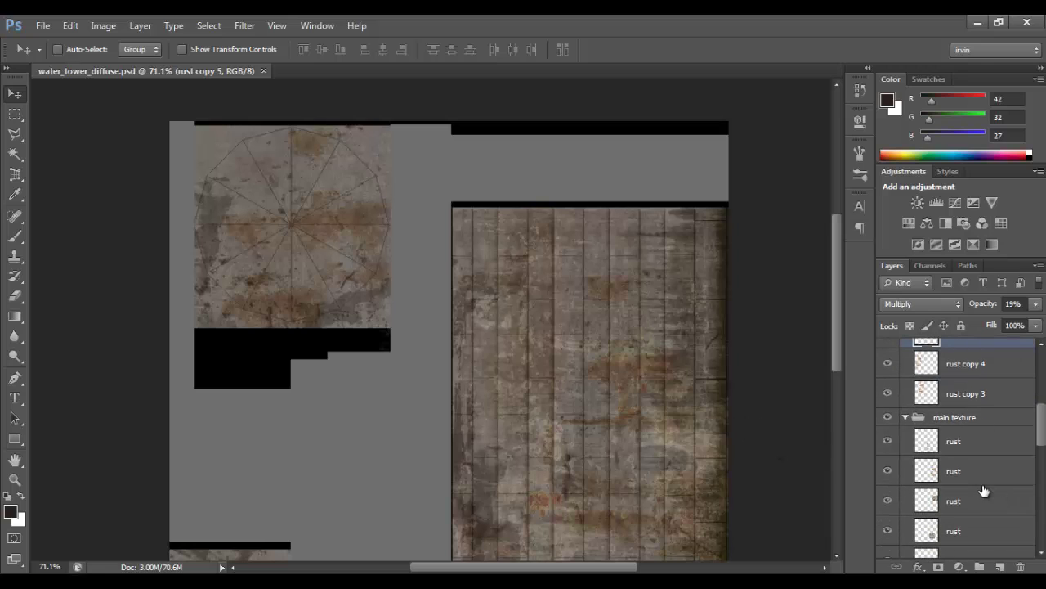
scroll(983, 490, down, 5)
click(888, 501)
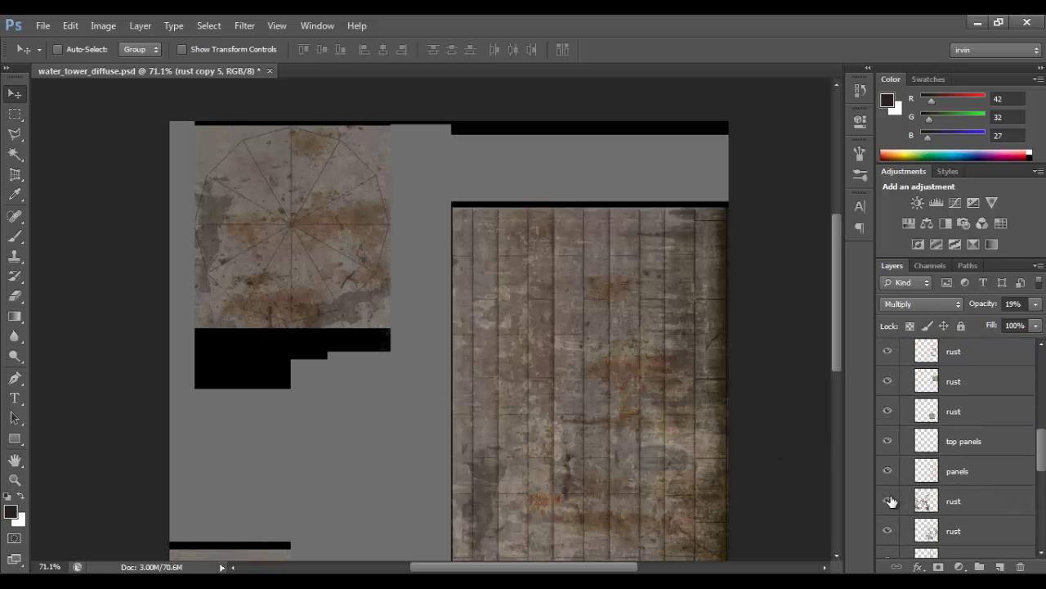
click(888, 501)
click(888, 501)
click(888, 501)
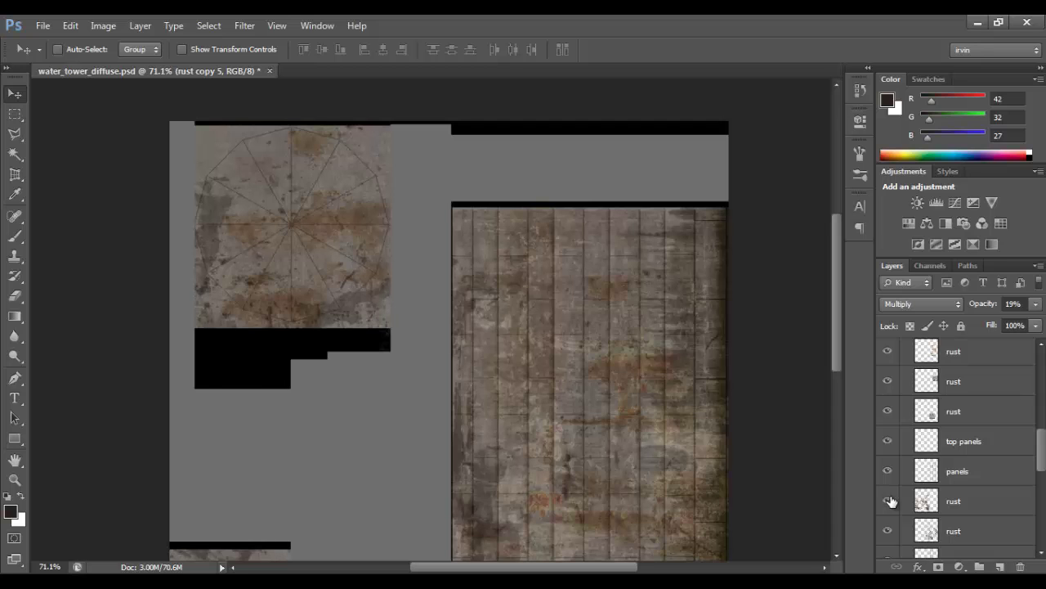
- Duplicate the rust layer below panels onto the roof area and clear the part of the copy overlapping the wall texture
click(898, 497)
drag(542, 454, 476, 288)
key(m)
scroll(479, 262, down, 2)
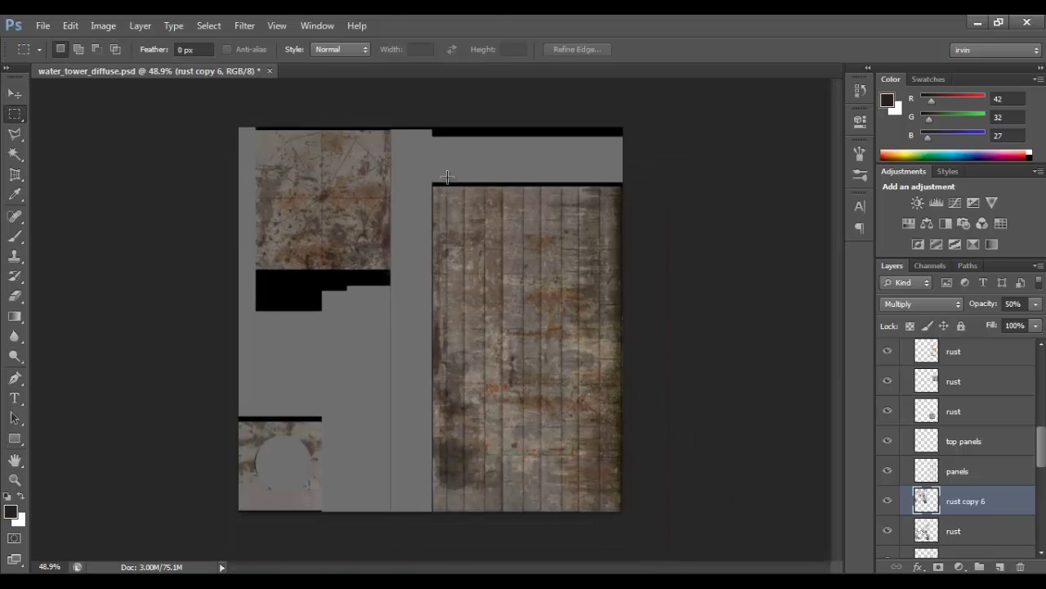
drag(417, 129, 532, 564)
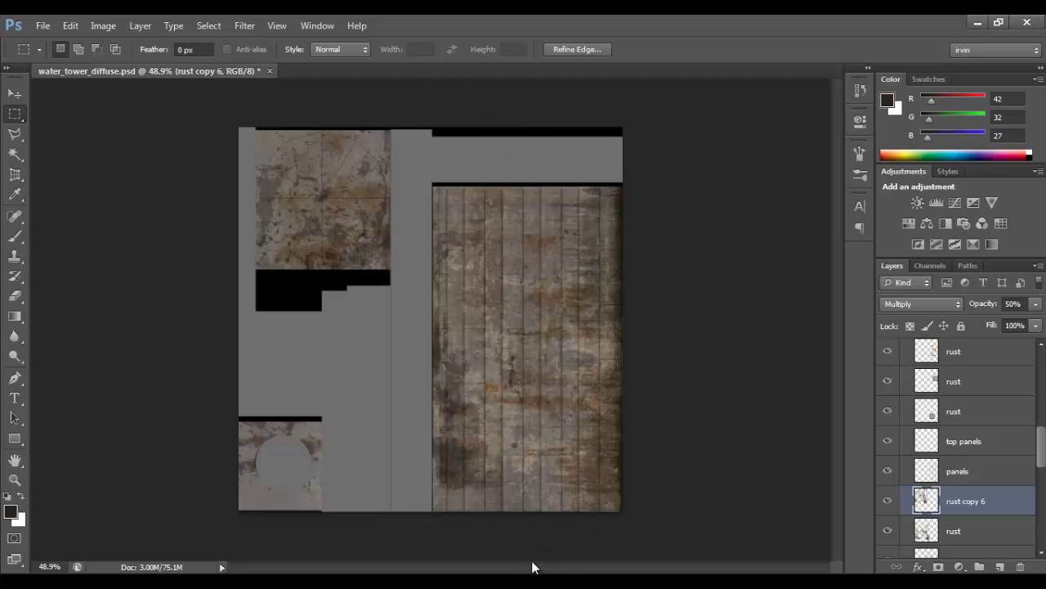
key(ctrl+d)
- Move the rust copy 6 layer directly above rust copy 3 and reduce its opacity to 23%
scroll(305, 196, up, 6)
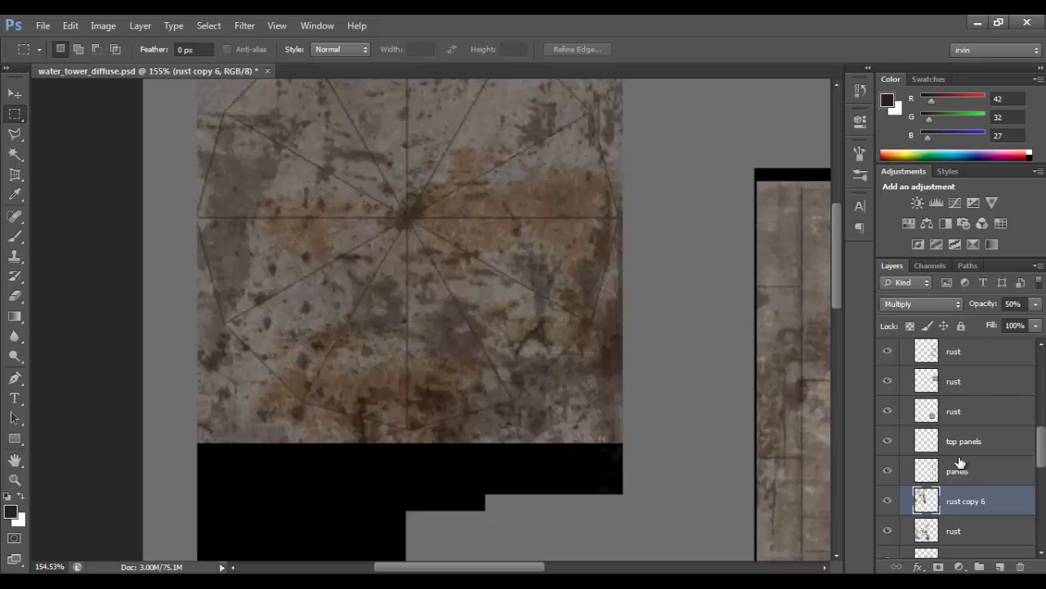
drag(987, 495, 975, 440)
scroll(981, 472, up, 1)
click(1035, 304)
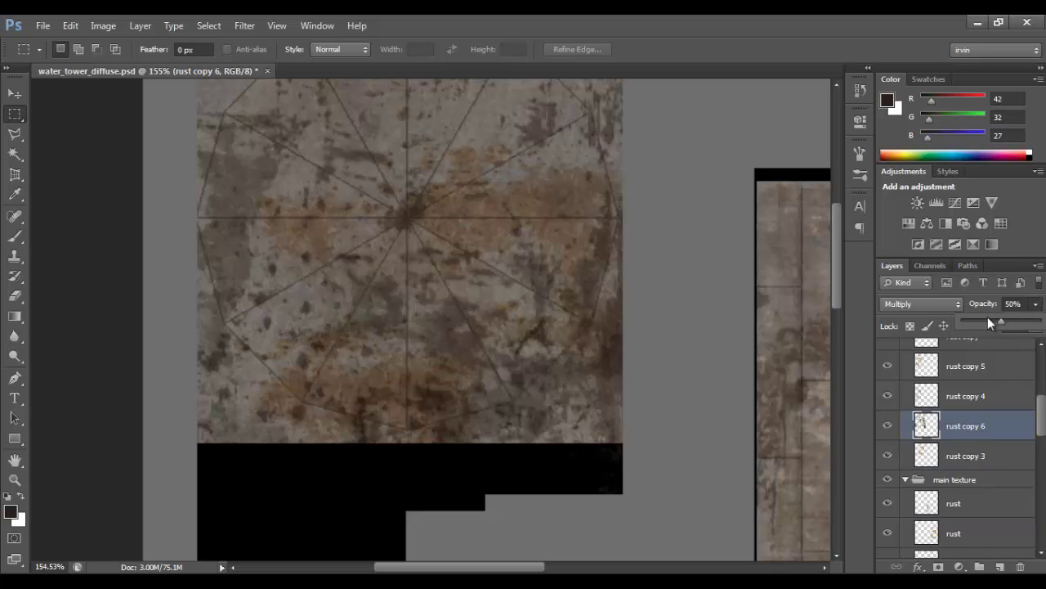
- Compare the roof with and without the rust copy 6 layer and save the texture file
click(885, 426)
click(885, 425)
click(885, 425)
click(886, 425)
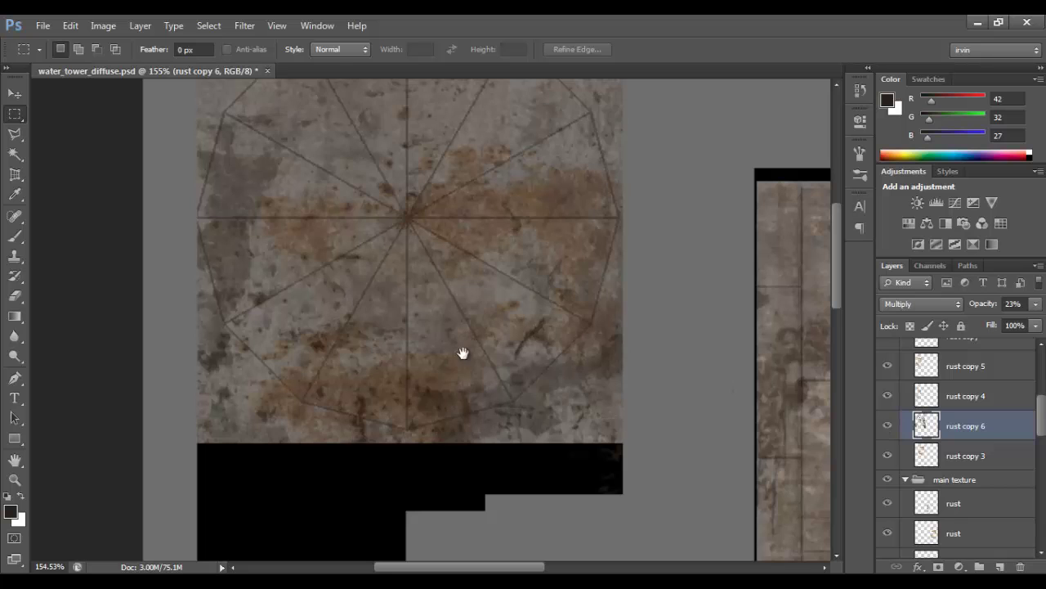
drag(466, 335, 448, 397)
key(ctrl+s)
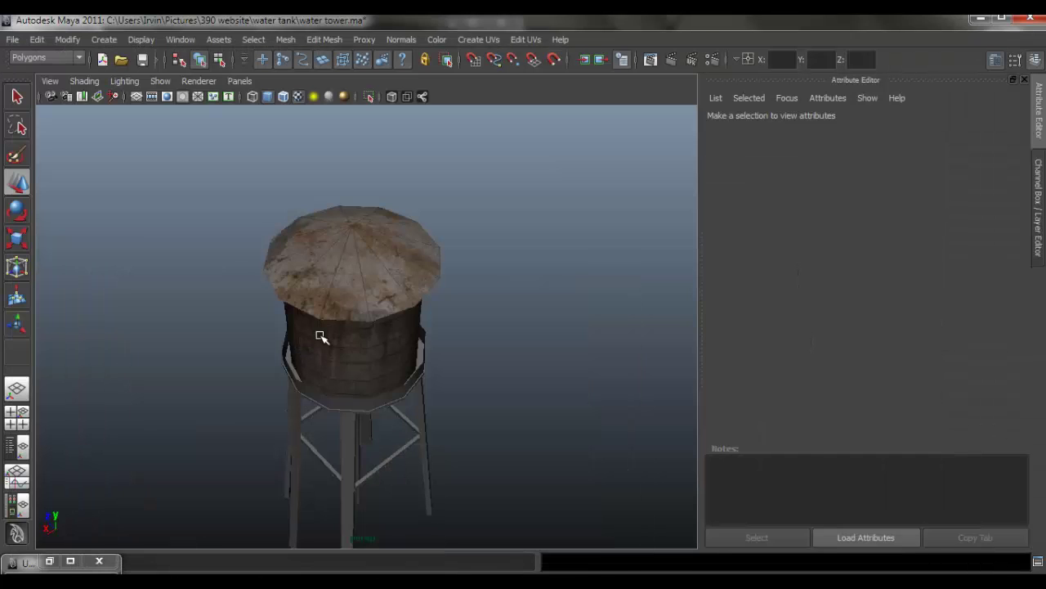
- Switch to Maya, reload the tower's diffuse texture with the added roof grime, and inspect the roof and wall up close
click(323, 335)
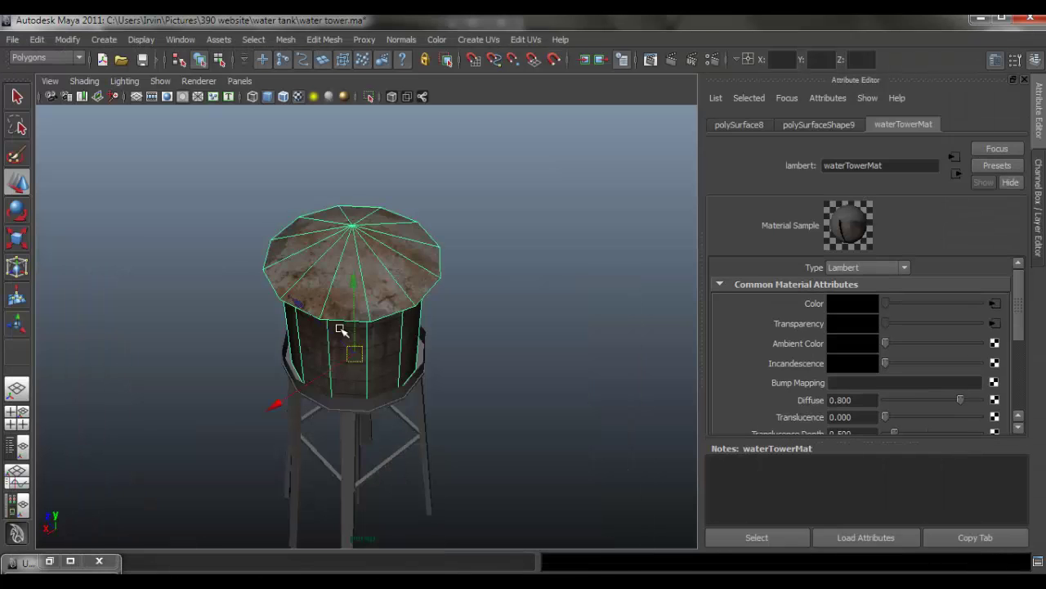
click(994, 305)
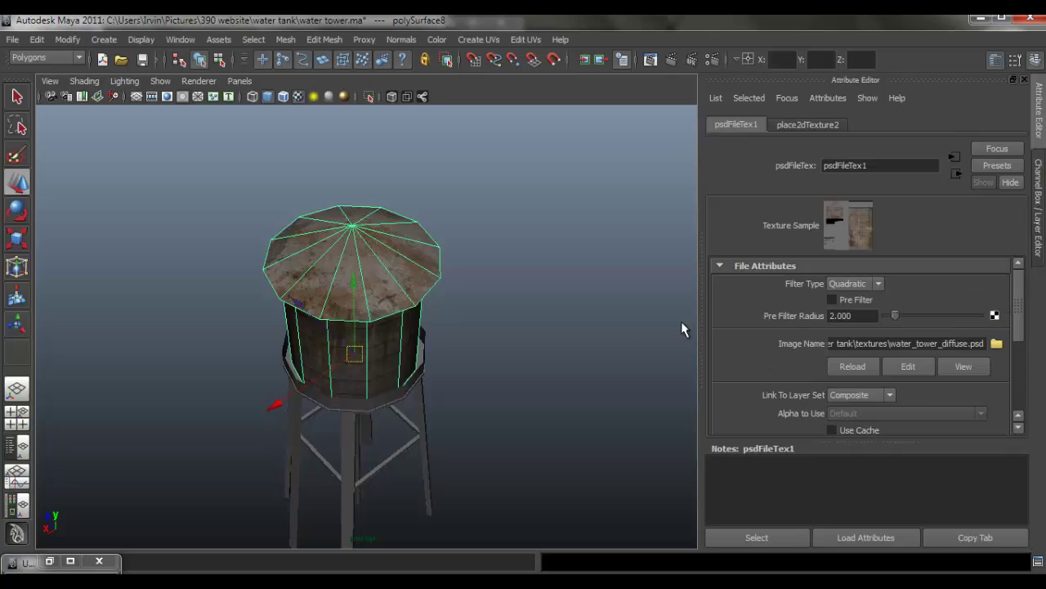
click(588, 324)
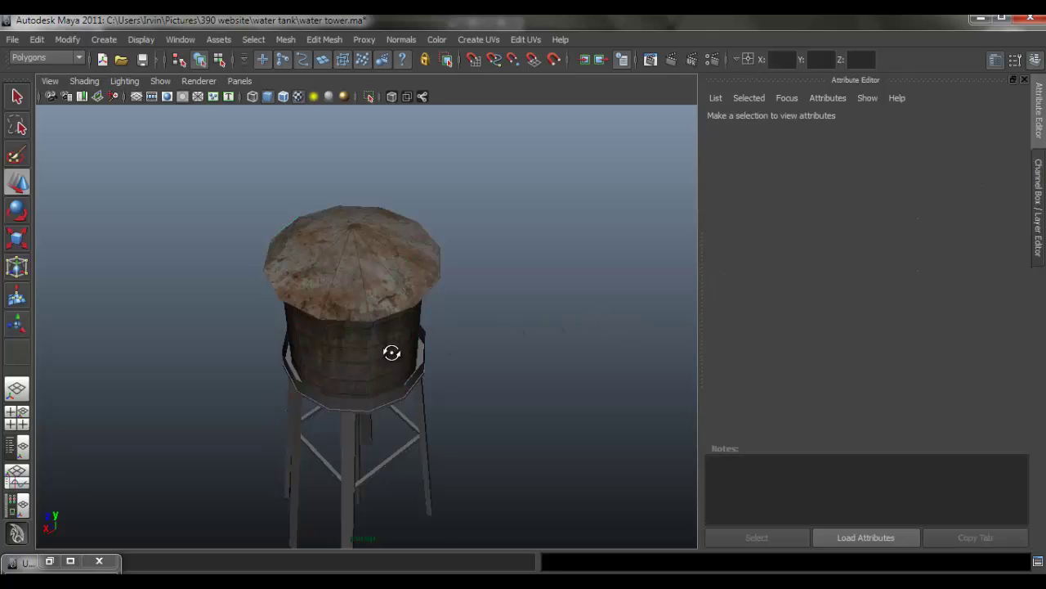
drag(463, 325, 647, 327)
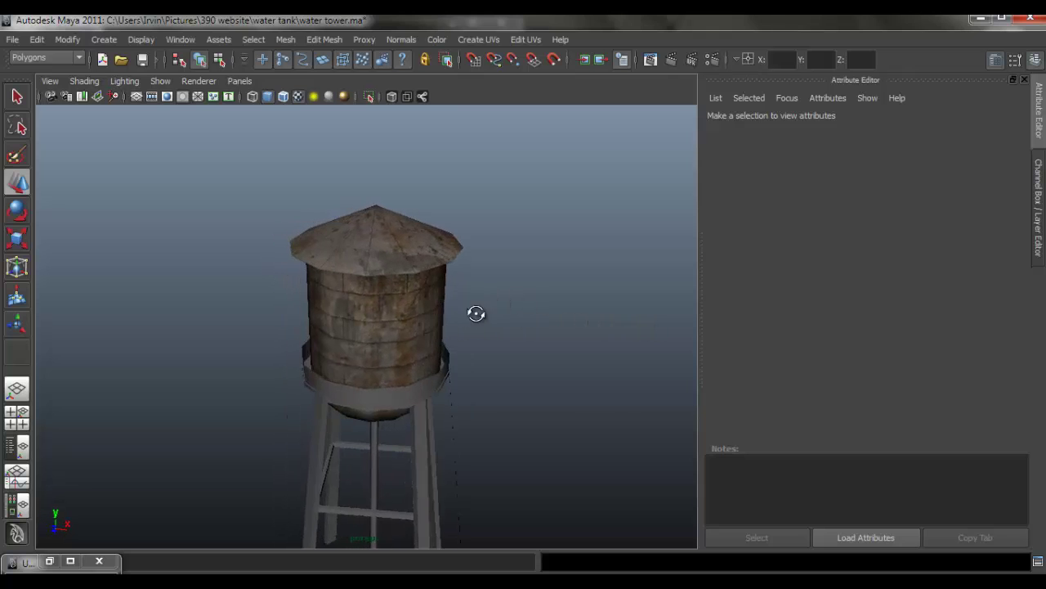
drag(476, 313, 327, 324)
scroll(434, 327, up, 5)
- Compare the Maya model's roof with the Boley water tower reference photo and return to Photoshop
click(435, 581)
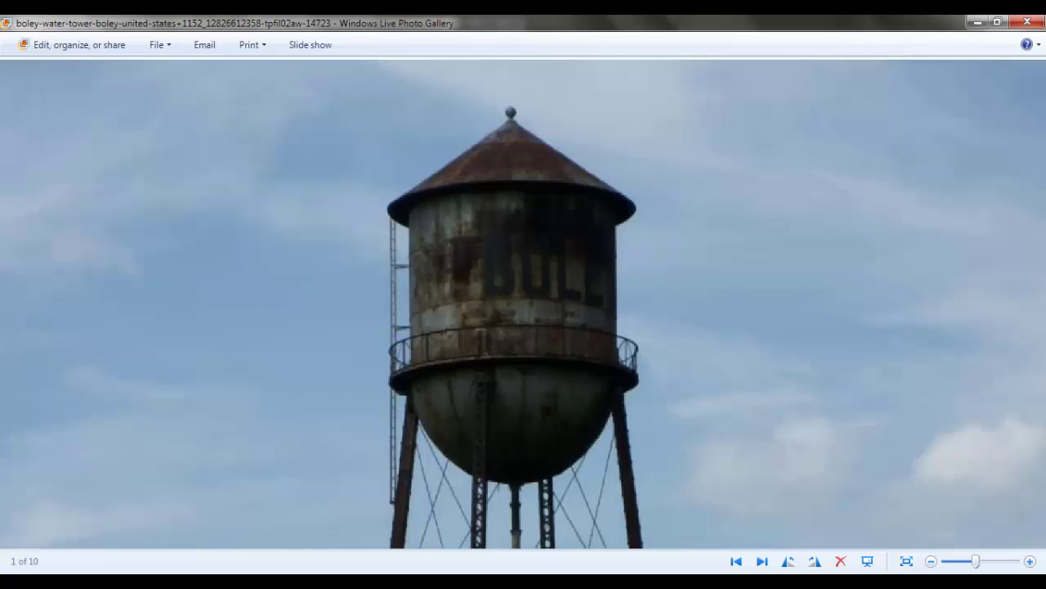
click(420, 581)
drag(423, 357, 417, 328)
click(449, 581)
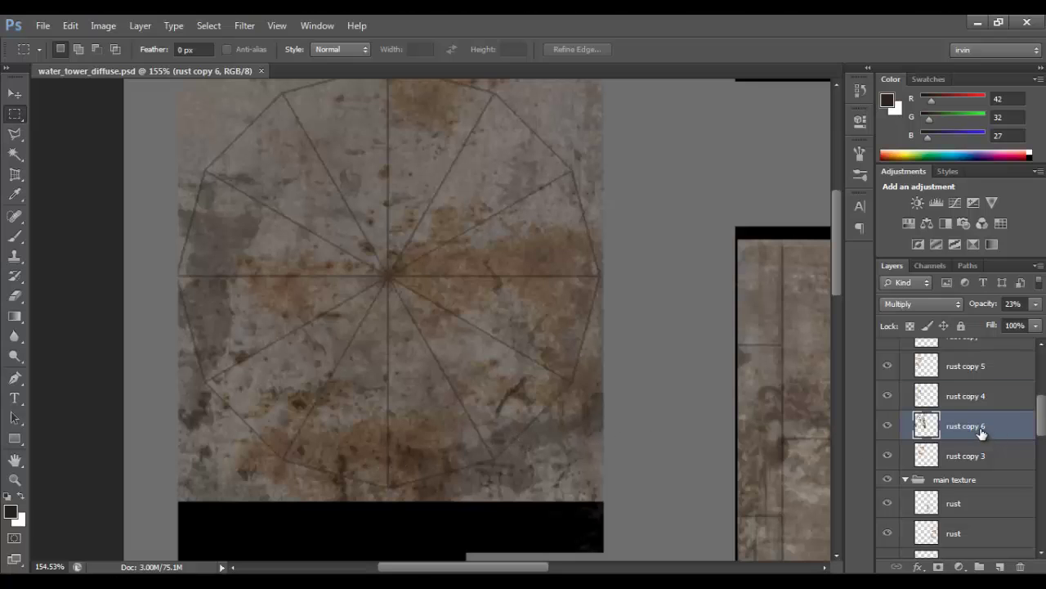
- Browse for an image to open in the decals folder of the Texture Library
scroll(981, 433, down, 2)
scroll(981, 433, up, 3)
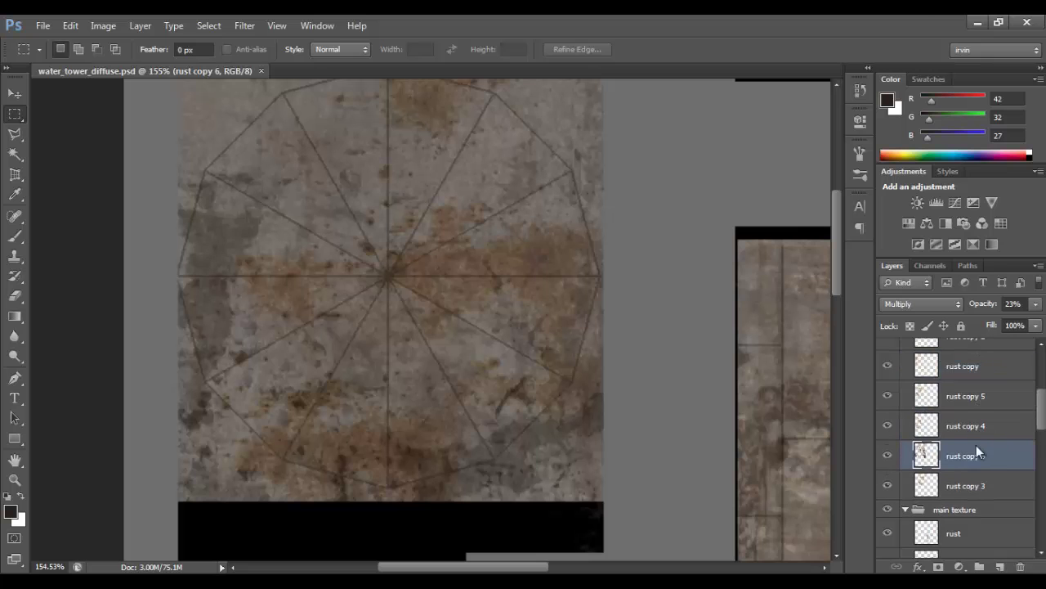
key(ctrl+o)
click(64, 193)
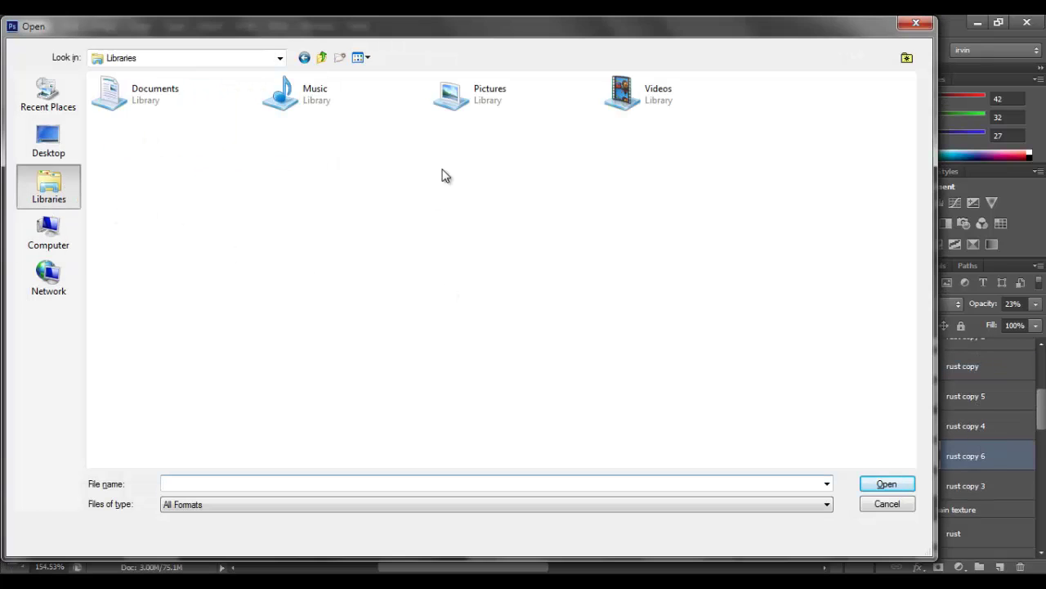
double_click(467, 107)
double_click(229, 248)
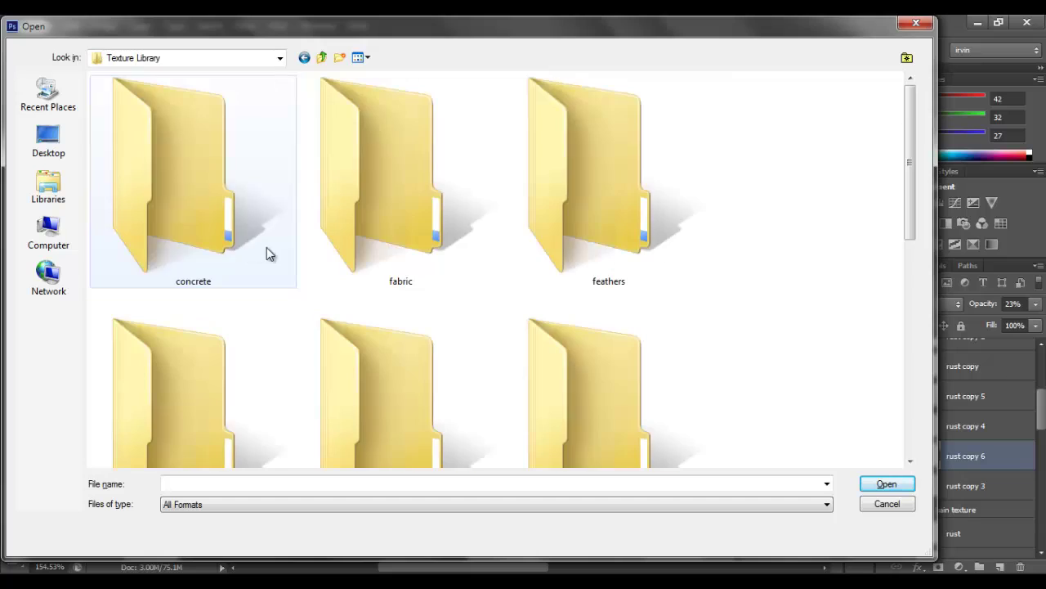
scroll(490, 261, down, 3)
scroll(401, 270, down, 6)
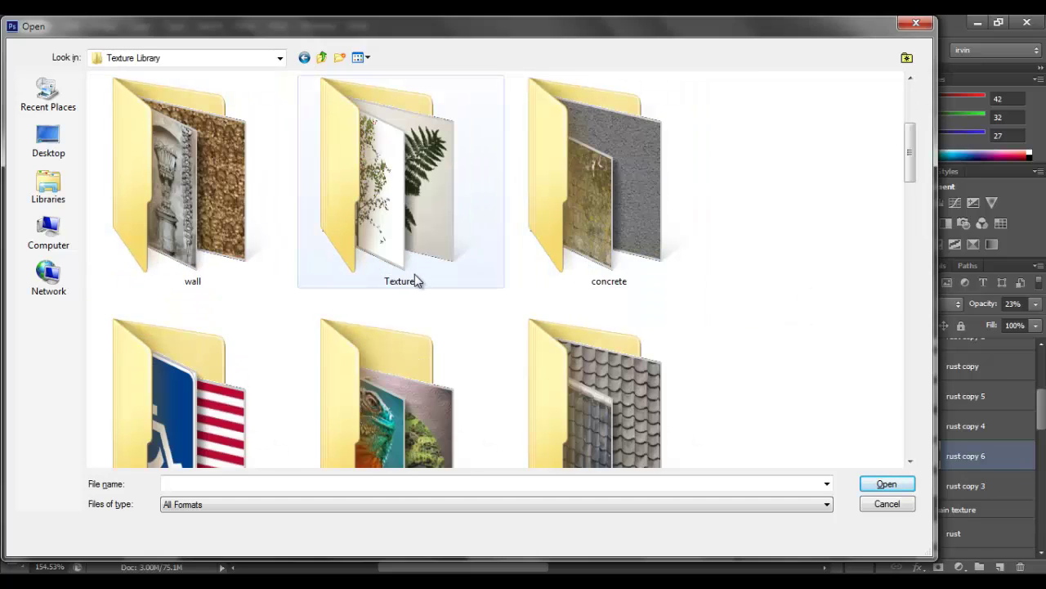
scroll(413, 282, down, 6)
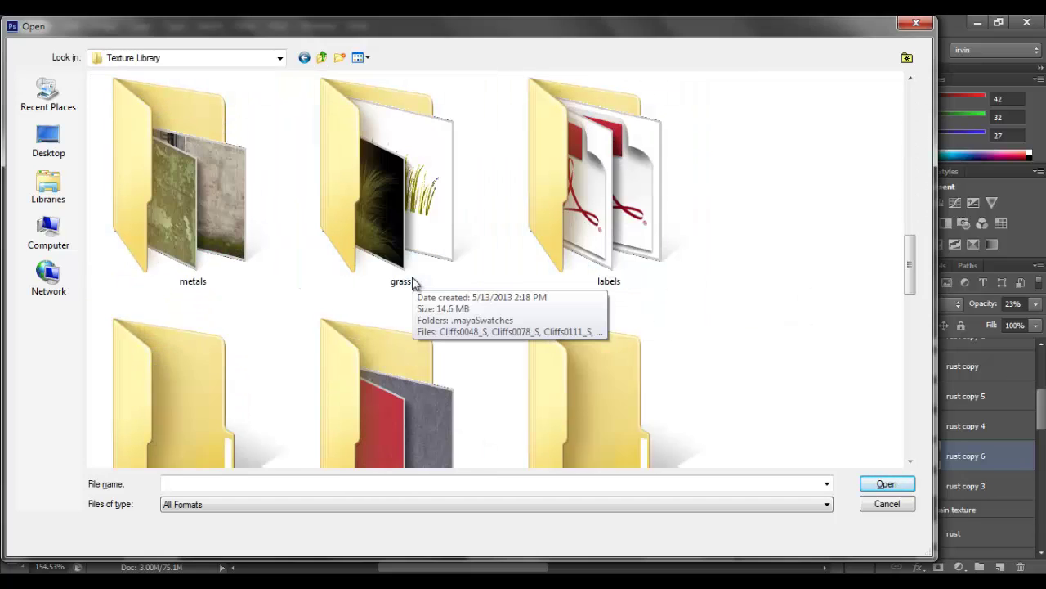
scroll(413, 282, down, 3)
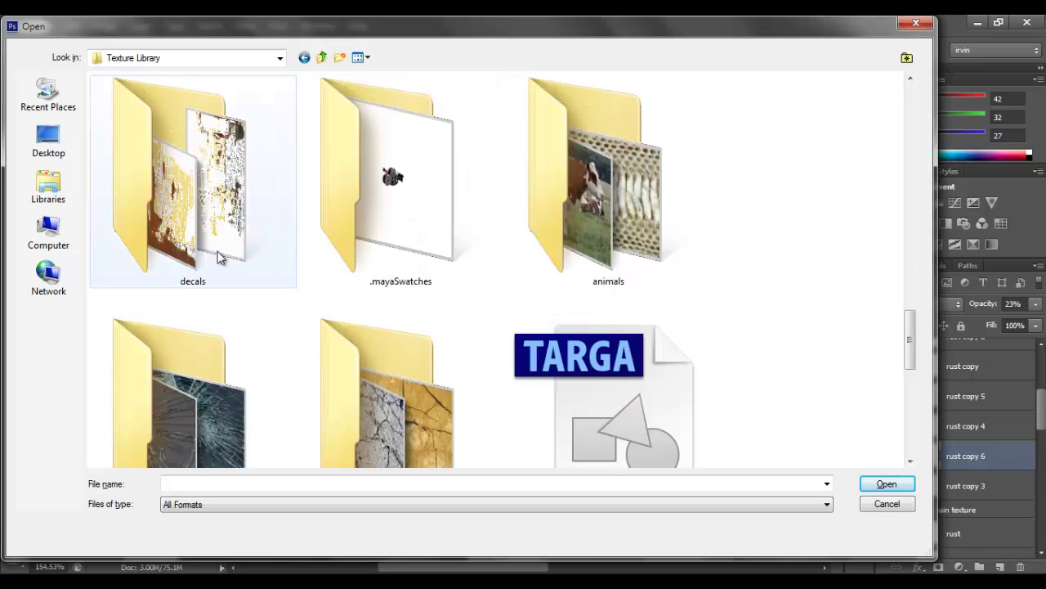
double_click(188, 189)
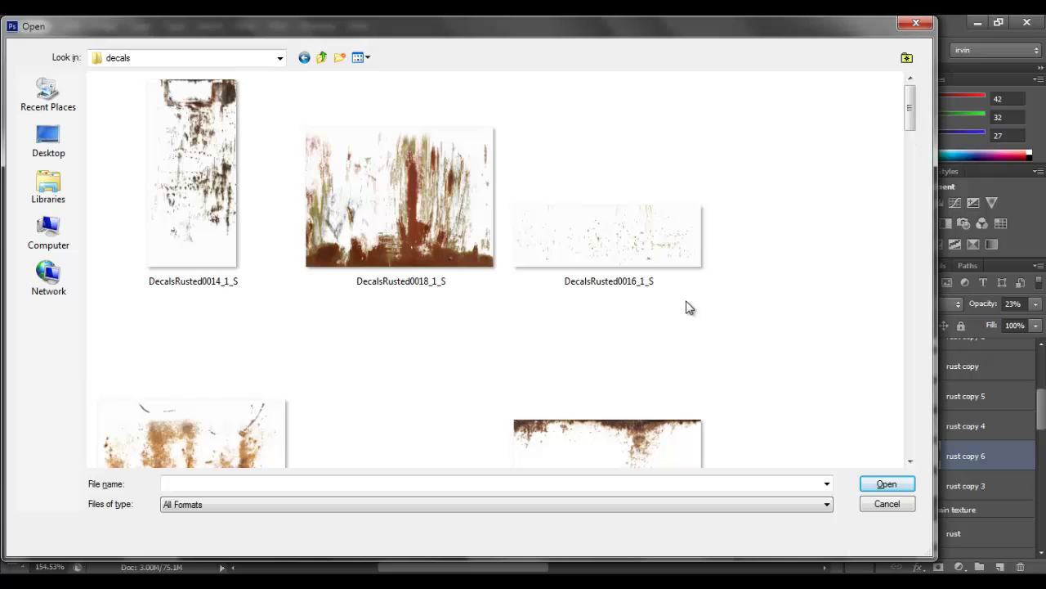
- Open the decal images DecalsRusted0016_1_S.png and DecalLeakingMossy0009_1_S.png together
scroll(654, 282, down, 3)
click(650, 258)
scroll(646, 278, down, 3)
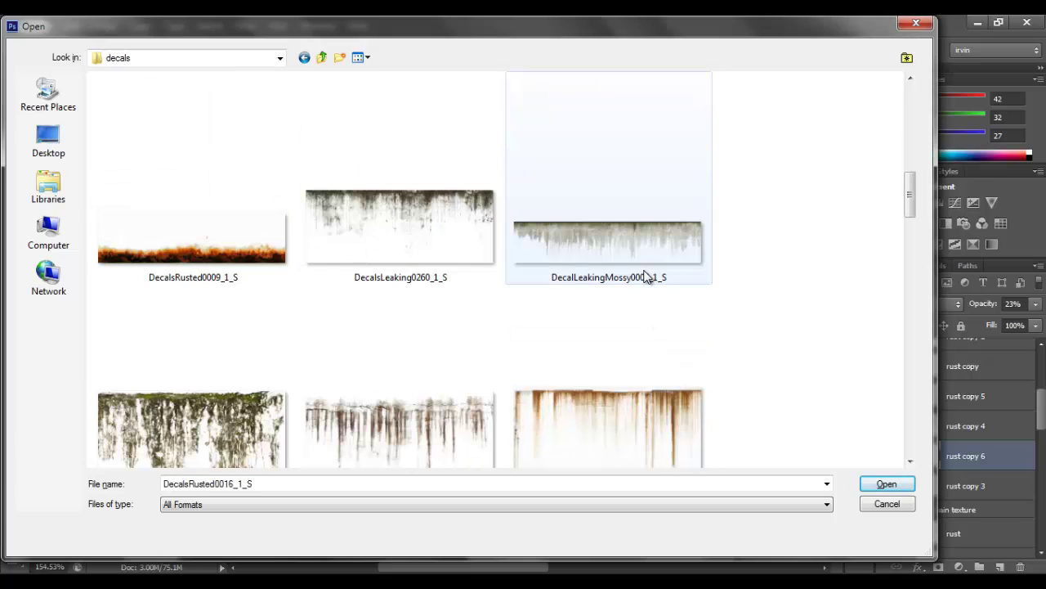
ctrl+click(619, 258)
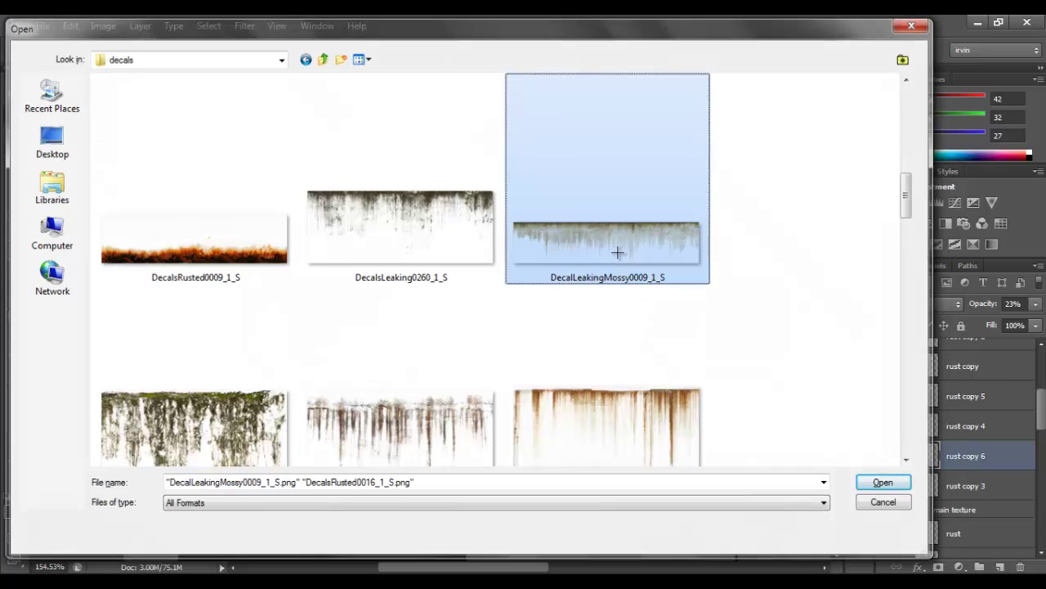
key(Return)
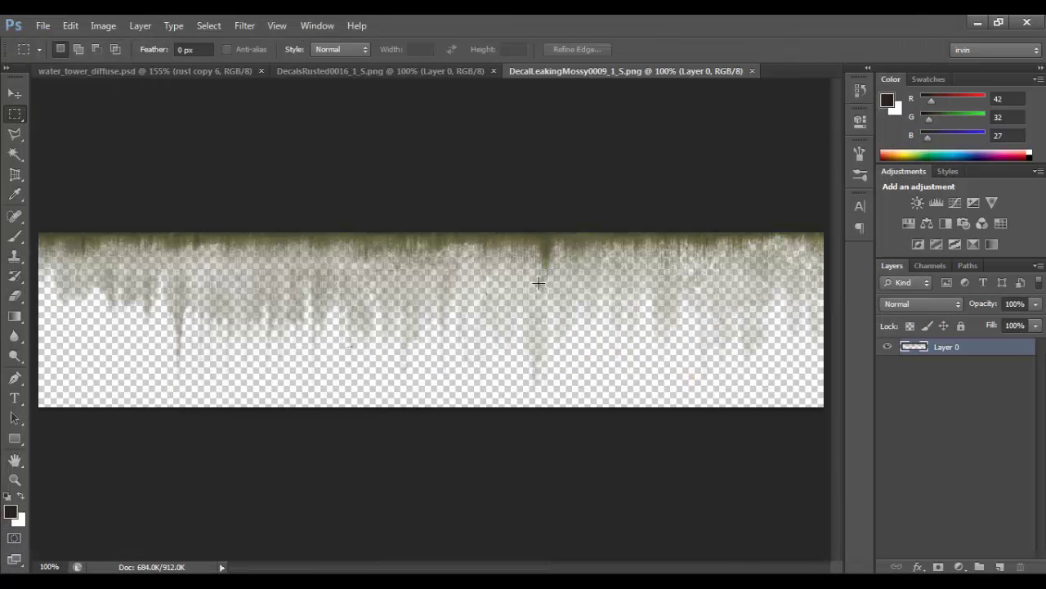
- Bring the DecalsRusted0016_1_S.png decal into water_tower_diffuse.psd, placing it over the roof texture
key(b)
key(v)
click(414, 71)
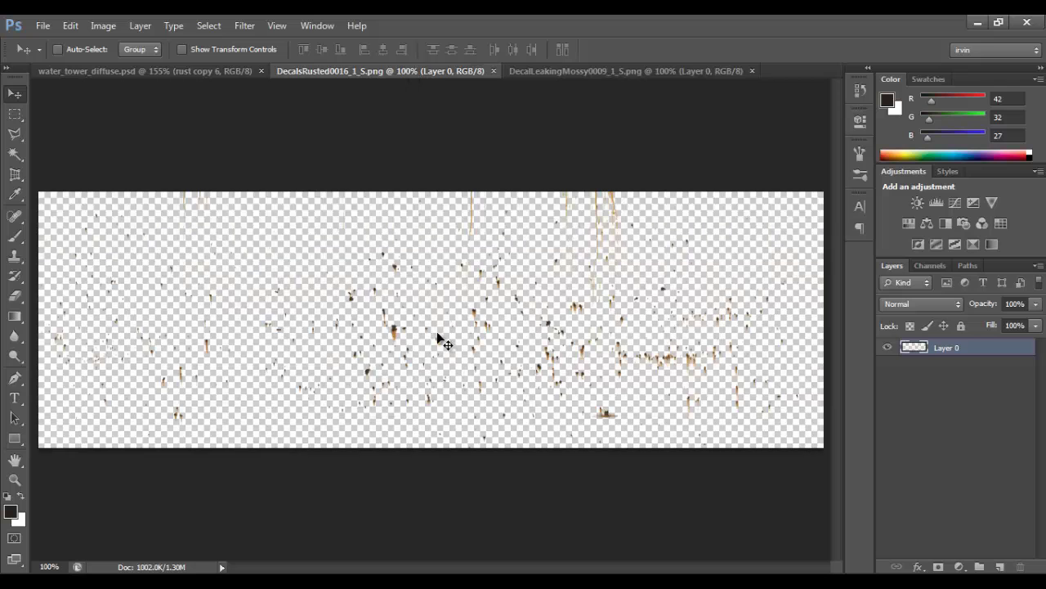
drag(436, 339, 473, 368)
scroll(997, 498, down, 4)
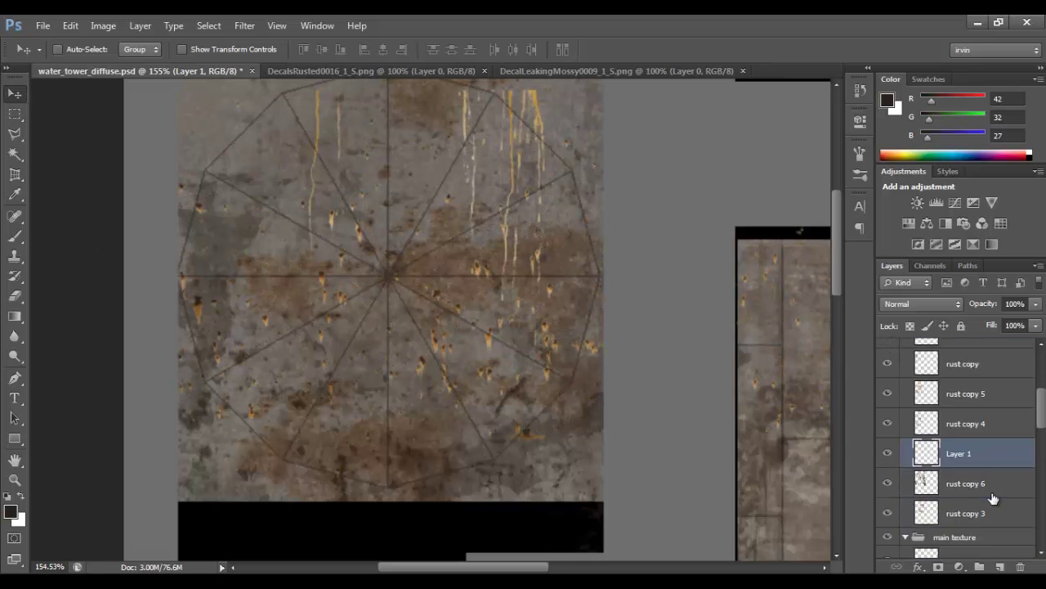
- Scale the rust spots decal to about 50% and position it across the middle and lower part of the roof
key(ctrl+t)
scroll(608, 355, down, 3)
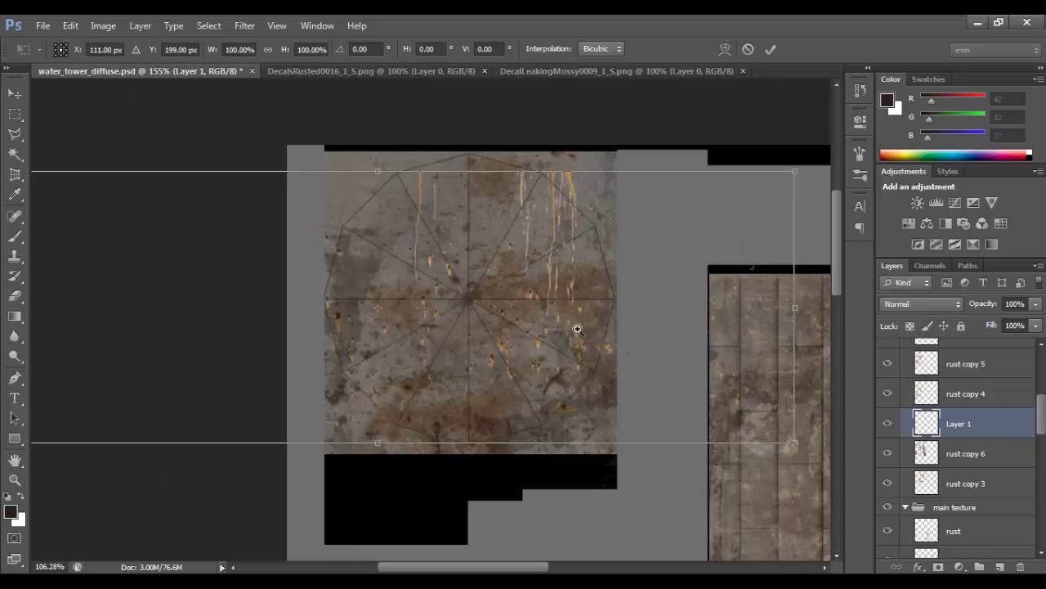
drag(746, 411, 465, 319)
drag(407, 285, 572, 336)
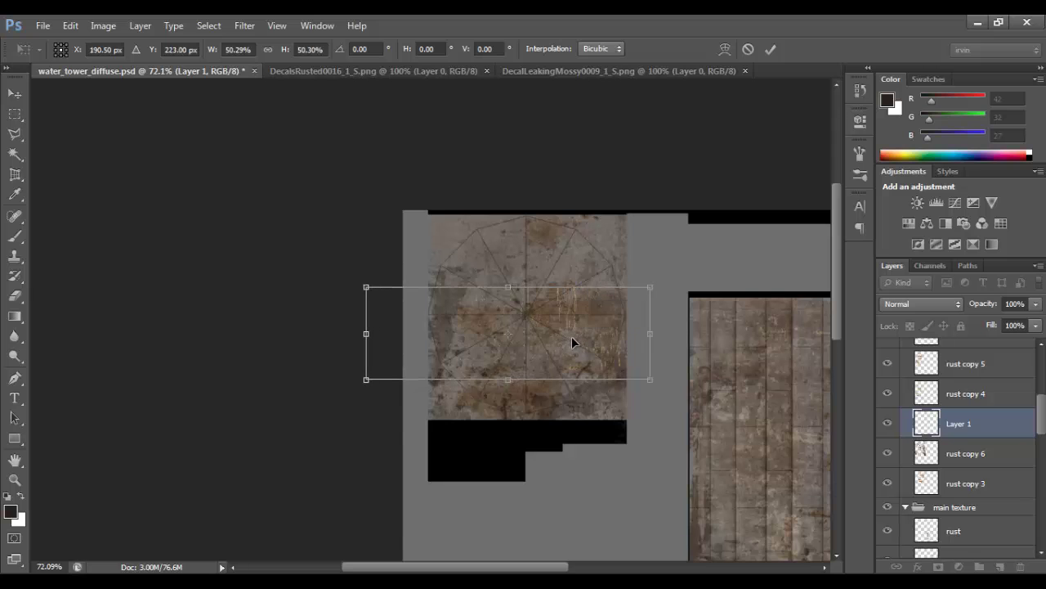
key(Return)
scroll(640, 362, up, 3)
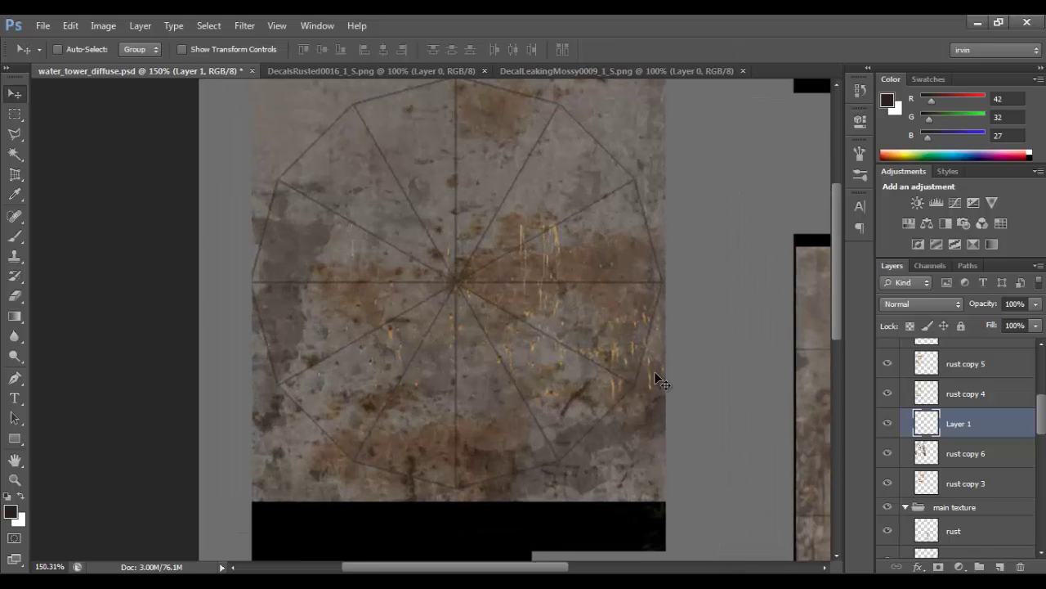
- Blend the rust spots decal with Multiply at 58% opacity and shift it further down the roof
click(923, 304)
click(902, 72)
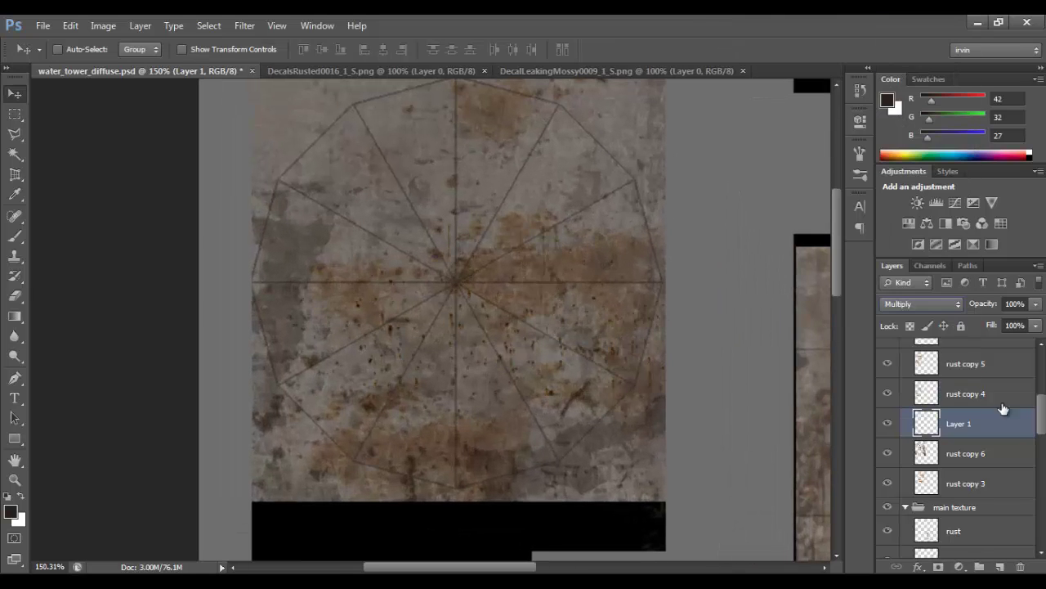
click(1036, 304)
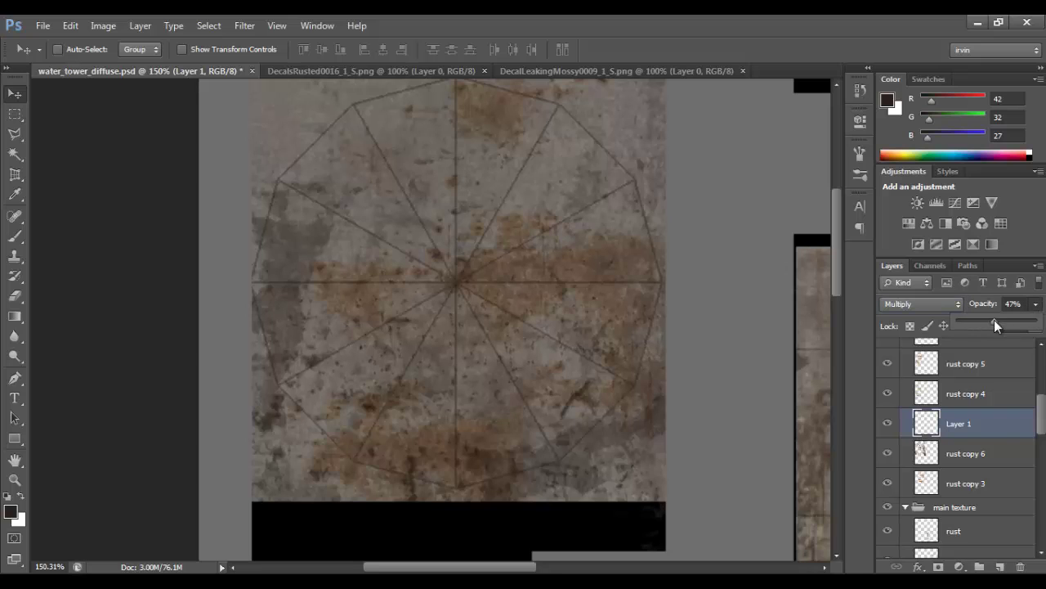
click(476, 343)
drag(477, 344, 457, 401)
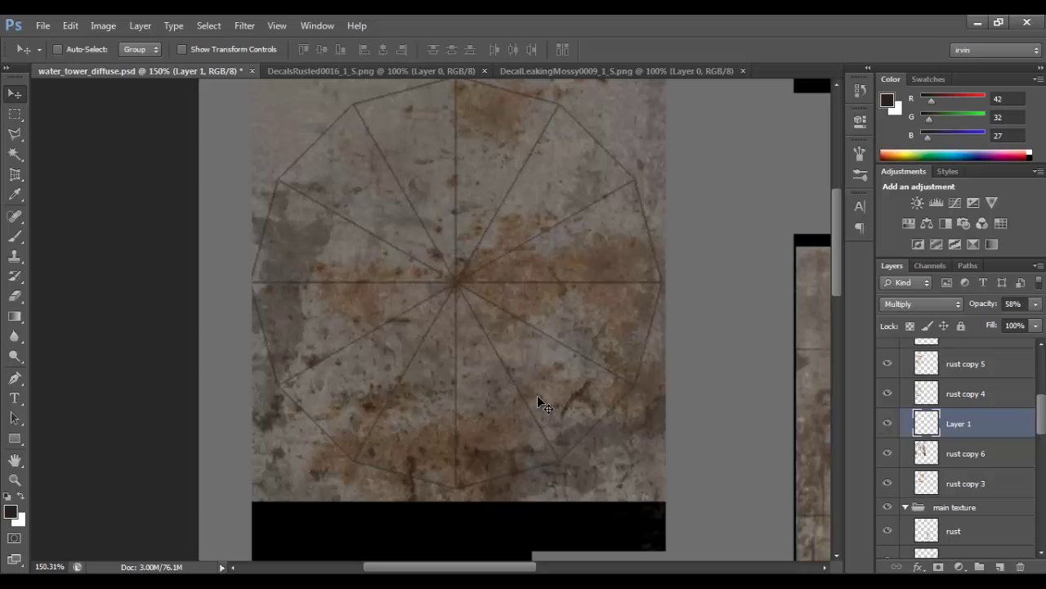
- Lower the opacity of the rust copy 6 layer to 17%
click(964, 459)
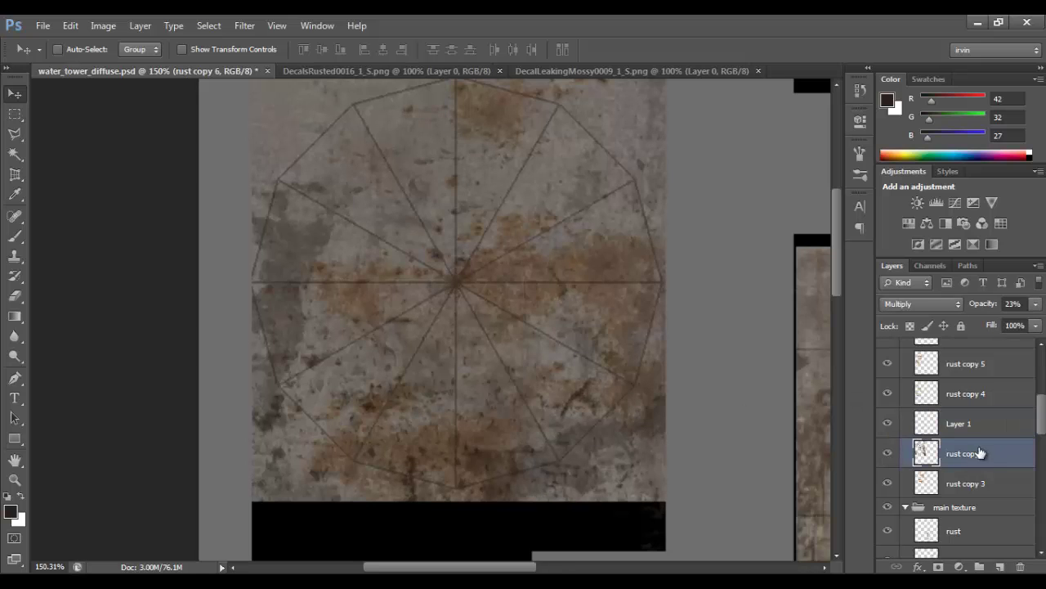
click(1035, 303)
click(970, 323)
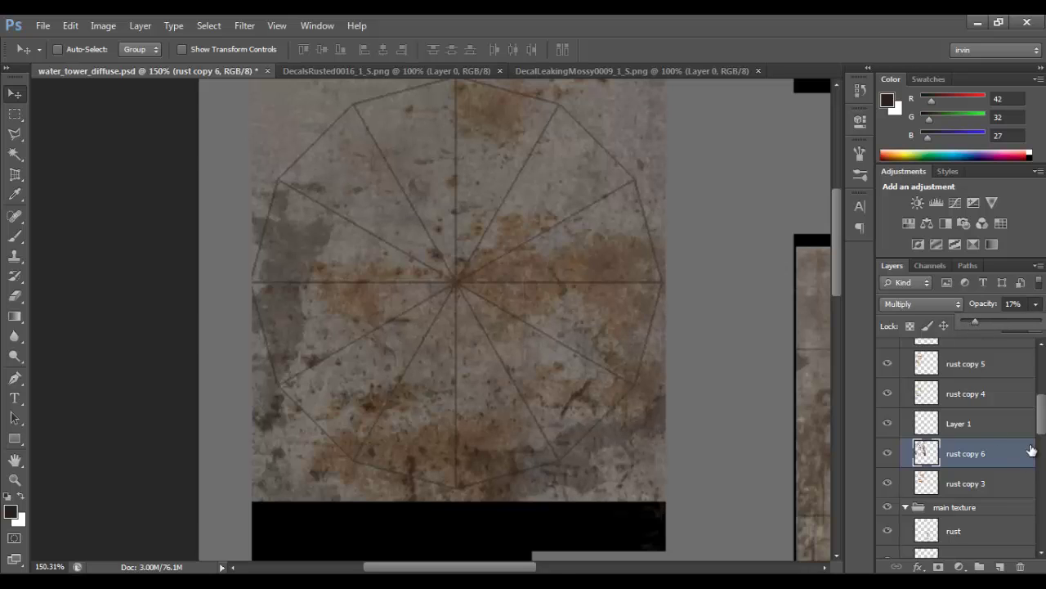
key(Return)
- Bring the DecalLeakingMossy0009_1_S.png decal into the diffuse PSD and align its upper edge with the roof's horizontal centre seam
click(621, 72)
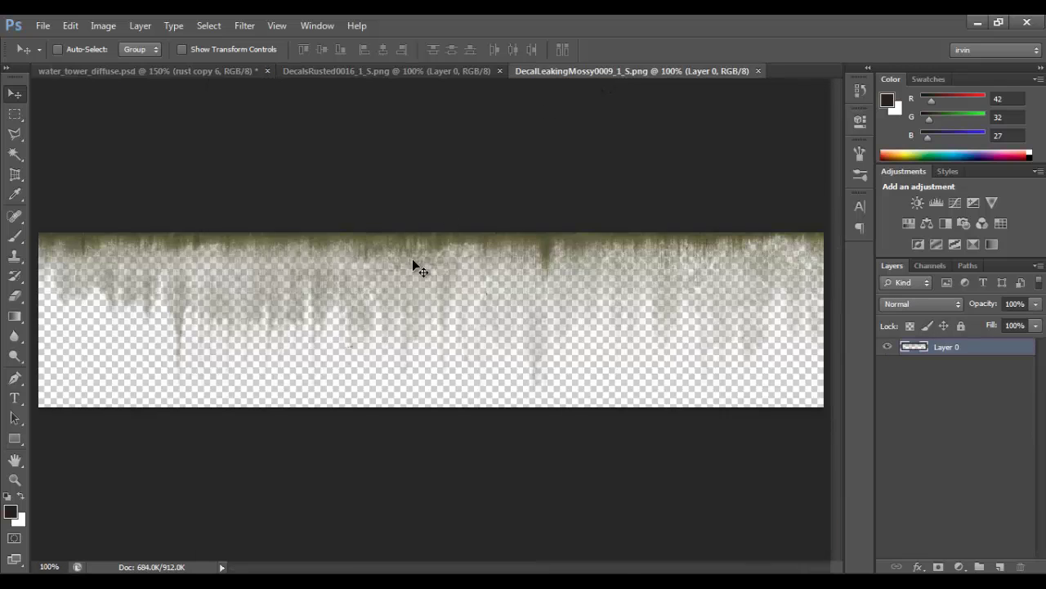
mouse_move(414, 264)
mouse_down()
mouse_move(236, 133)
mouse_move(204, 72)
mouse_move(419, 256)
mouse_up()
scroll(1022, 422, down, 1)
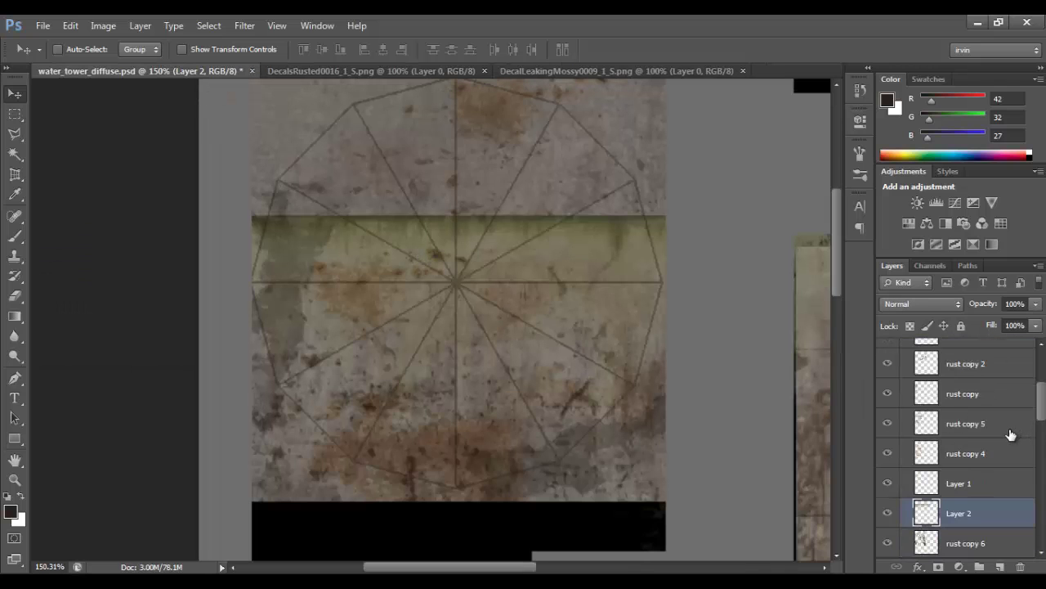
drag(570, 335, 129, 350)
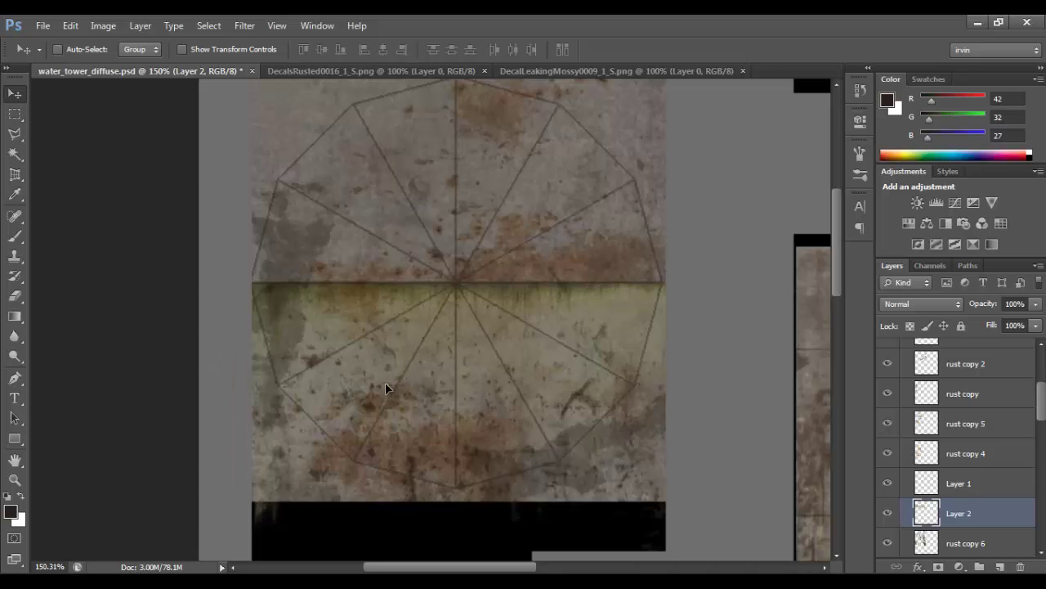
- Squash the mossy leak decal to about 28% of its height, keeping its upper edge on the roof's centre seam
key(ctrl+t)
drag(220, 546, 243, 358)
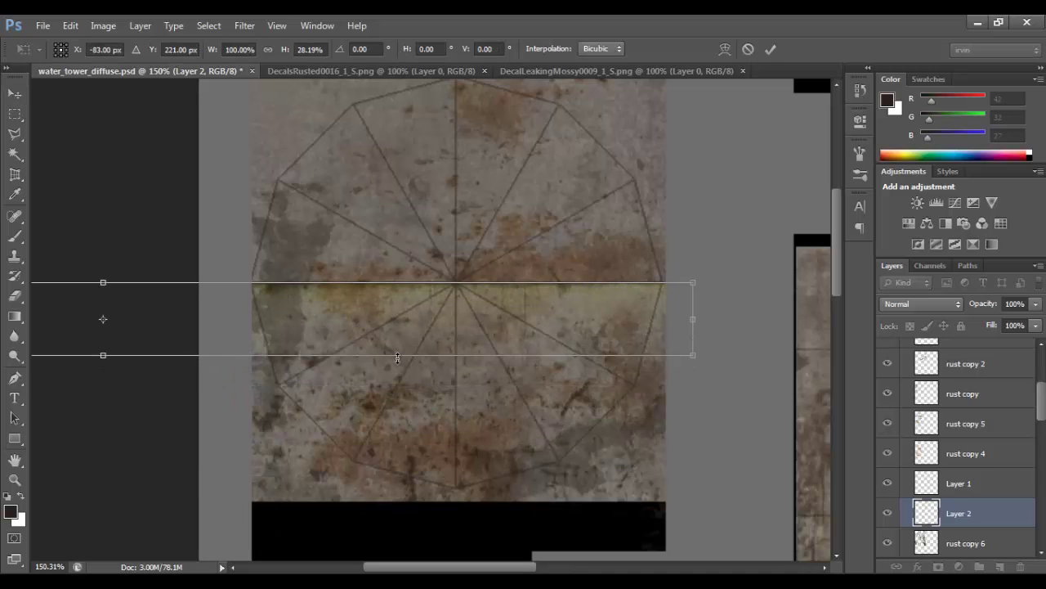
drag(423, 353, 349, 359)
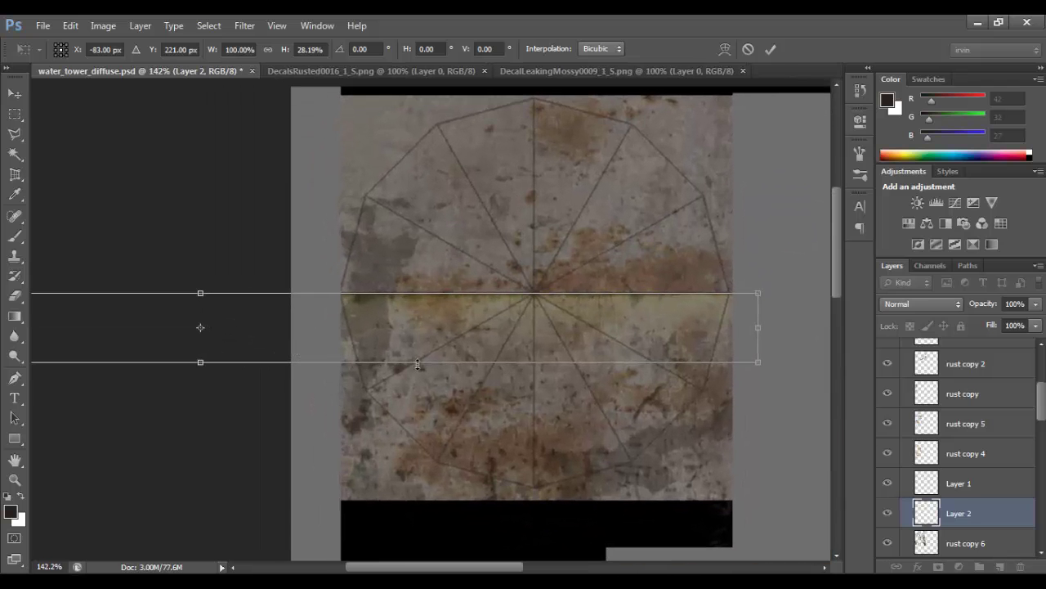
key(Return)
click(685, 319)
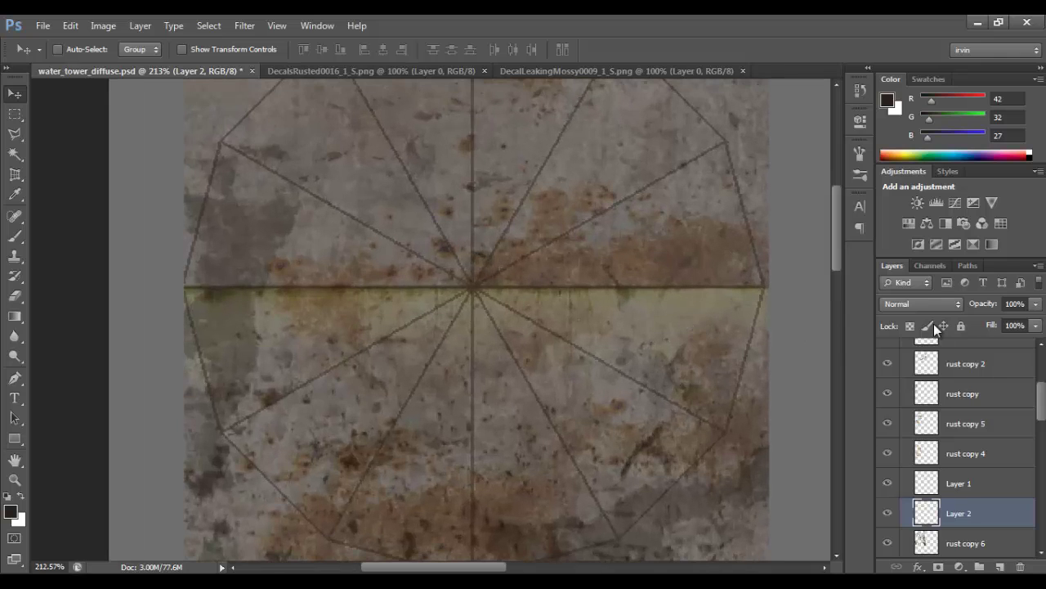
- Set the mossy leak decal to Multiply and flatten it again to about 28.6% height below the centre seam
click(940, 303)
click(902, 72)
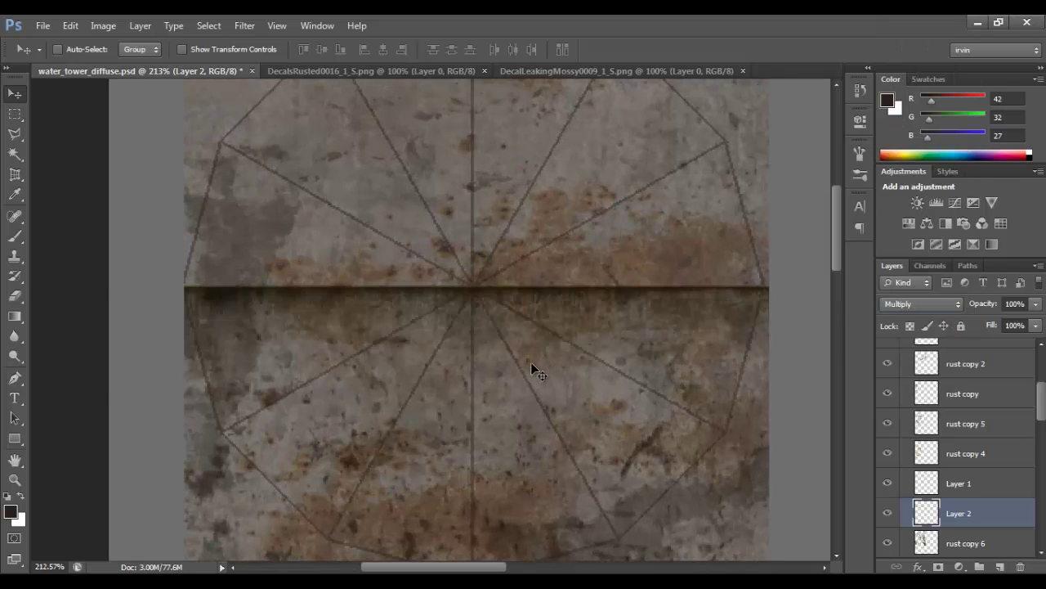
key(ctrl+t)
drag(452, 390, 449, 298)
key(Return)
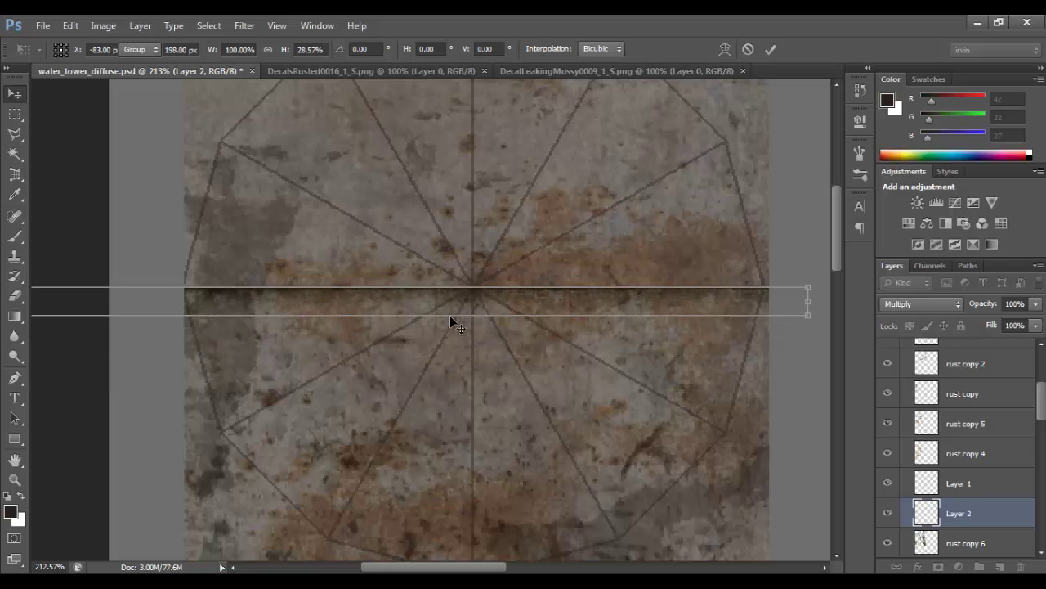
- Set the mossy leak decal's opacity to 52% and nudge it into place along the roof's centre seam
click(1034, 305)
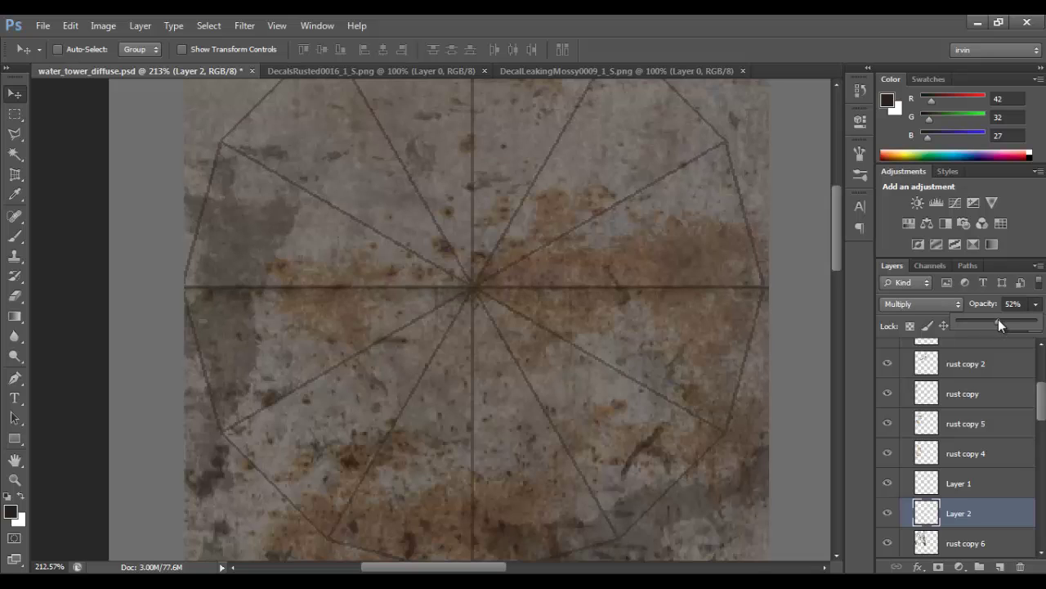
click(454, 311)
key(Down)
key(Down)
key(Down)
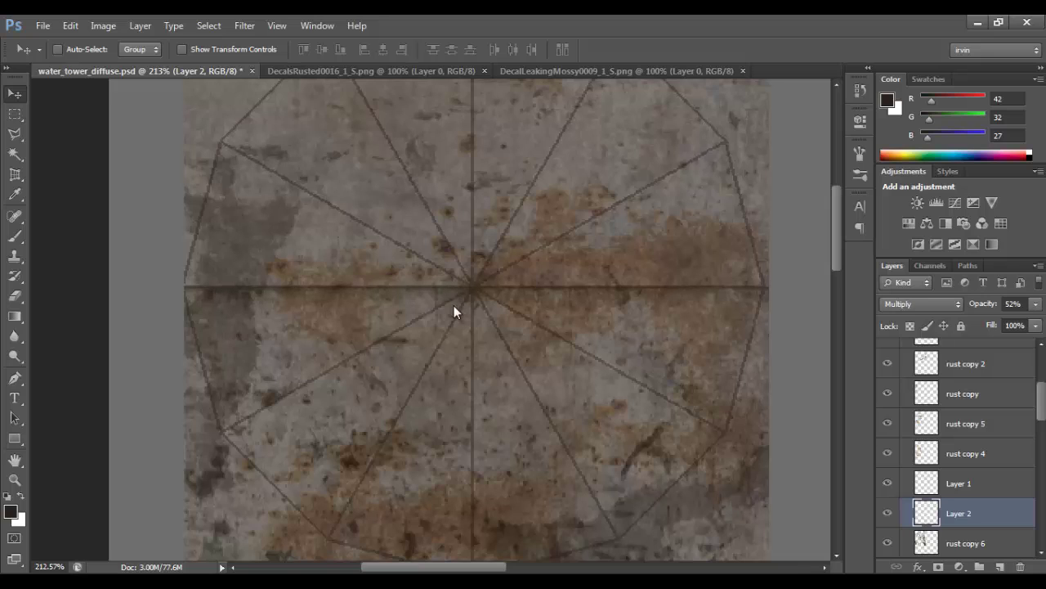
key(m)
drag(175, 229, 315, 290)
drag(142, 223, 822, 388)
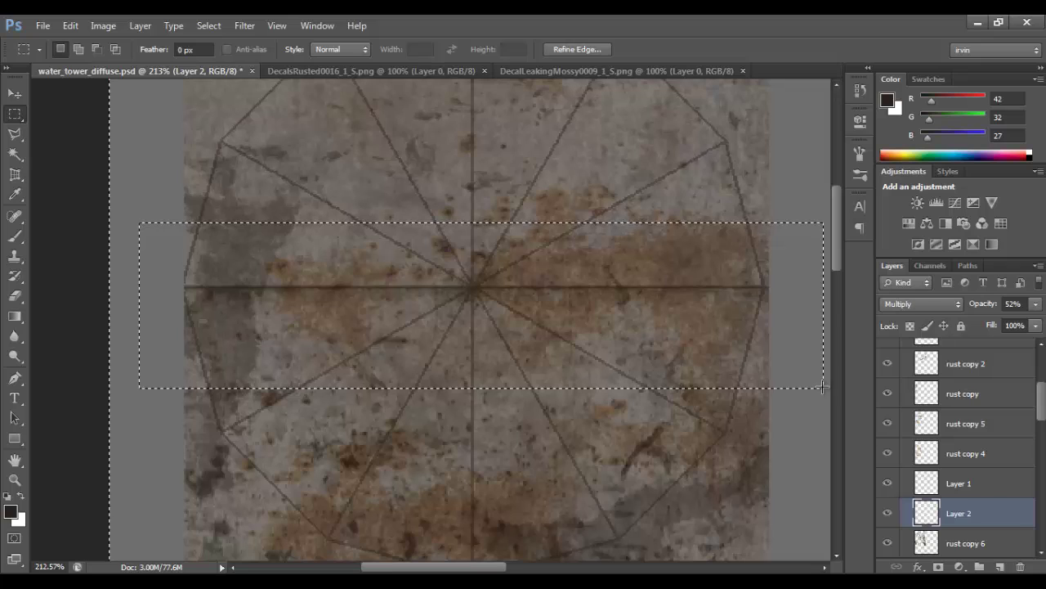
click(822, 388)
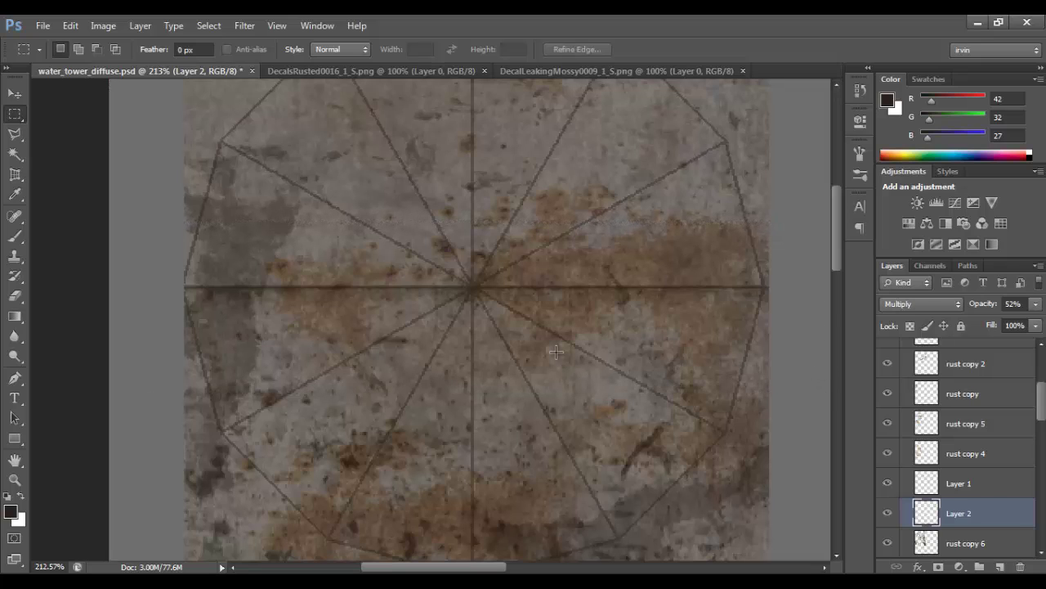
key(v)
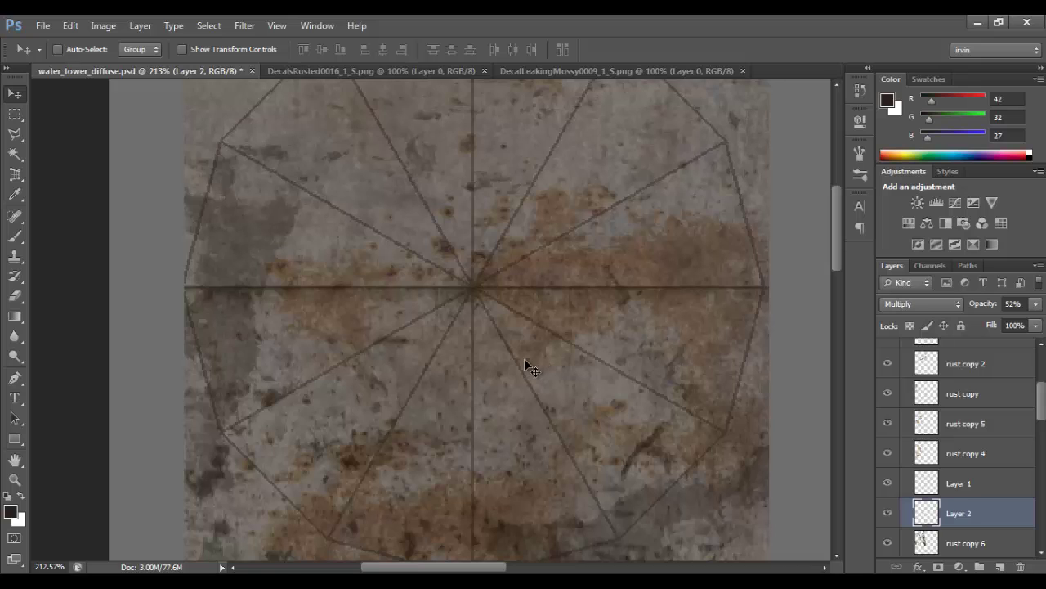
- Duplicate the mossy leak decal, flip the copy vertically and place it directly above the roof's centre seam
key(ctrl+j)
key(ctrl+t)
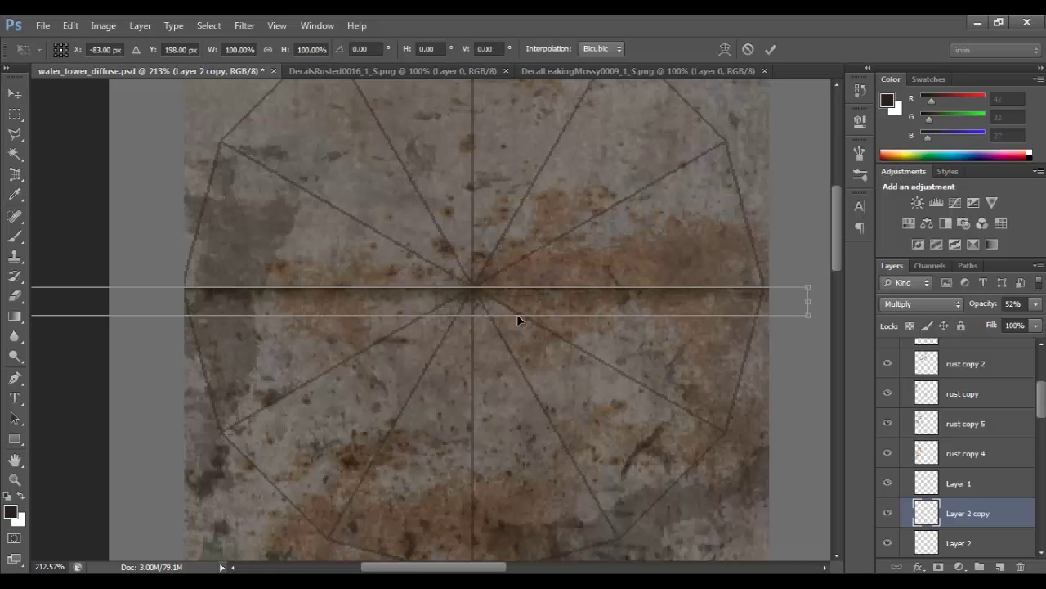
right_click(513, 290)
click(599, 543)
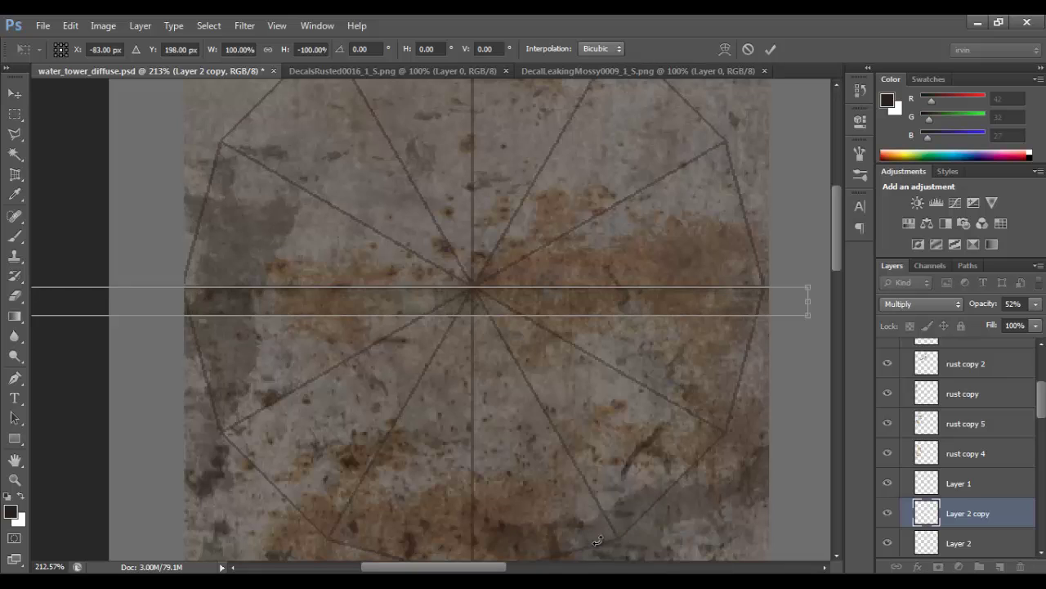
key(Return)
drag(555, 351, 553, 322)
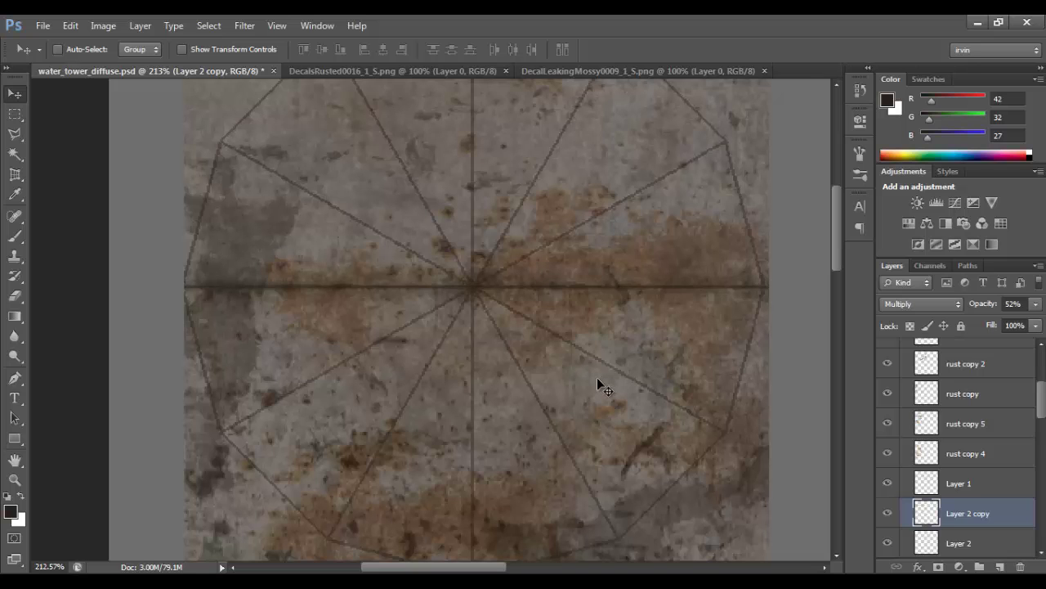
- Save the diffuse PSD, switch to Maya, reload the tower's psdFileTex1 texture and inspect the roof from above
key(ctrl+s)
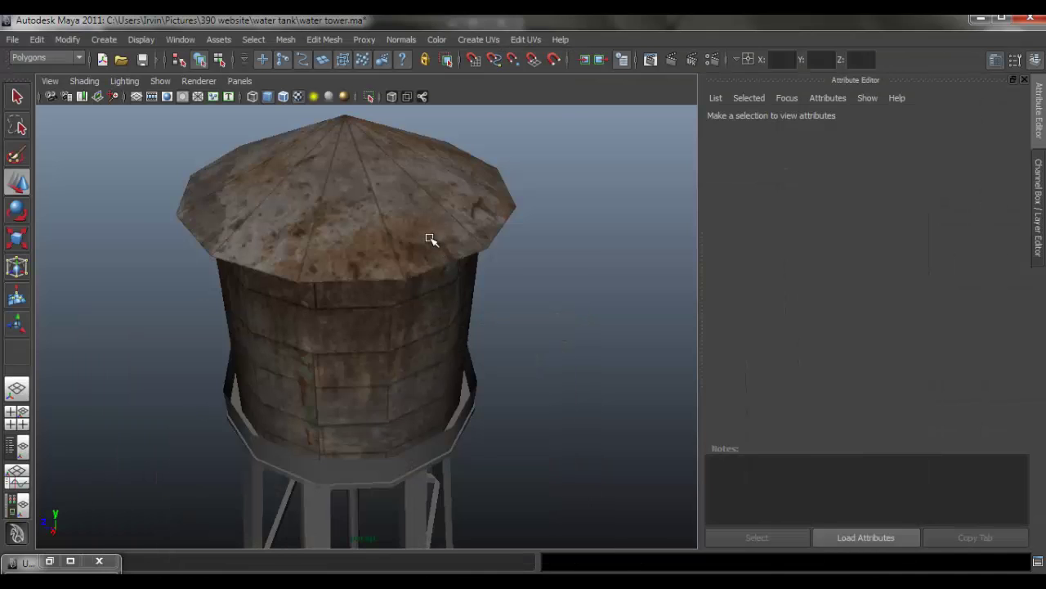
click(431, 240)
click(1004, 311)
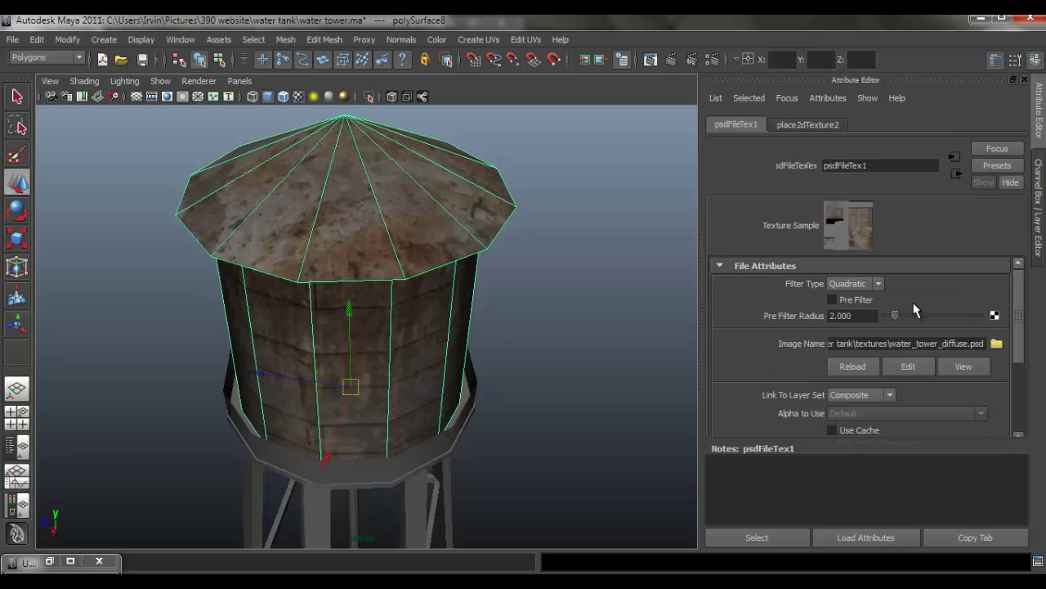
click(603, 271)
drag(398, 299, 436, 322)
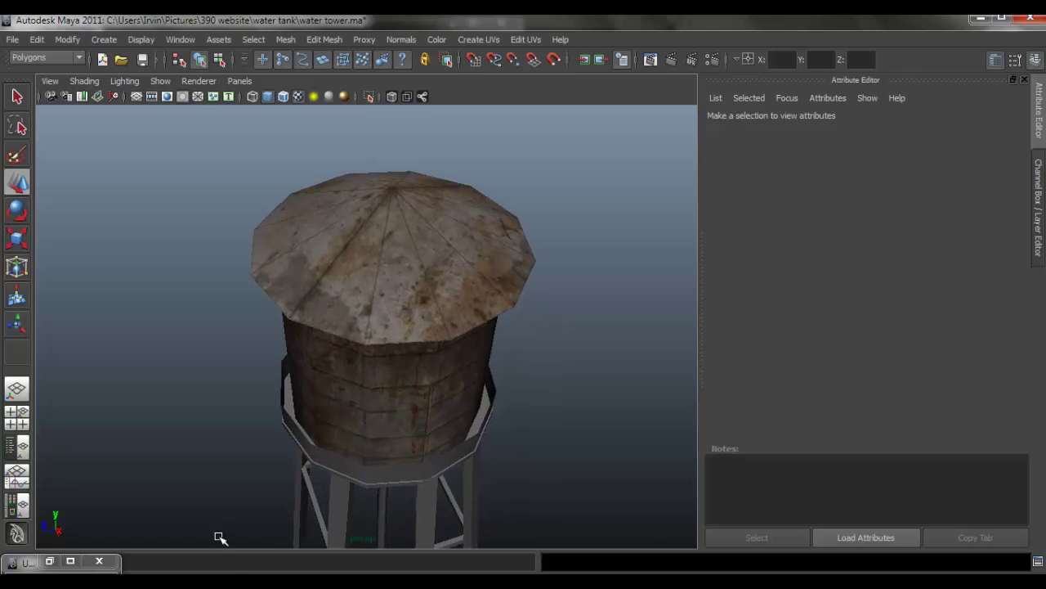
- Switch back to Photoshop and merge the mossy leak decal with its flipped copy into one layer
key(alt+Tab)
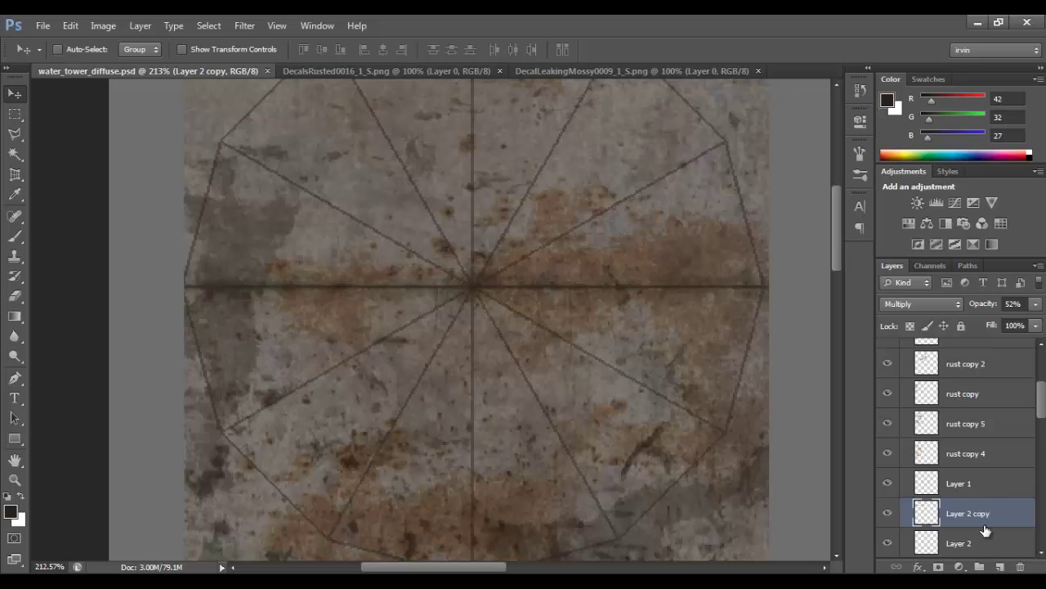
scroll(978, 447, down, 1)
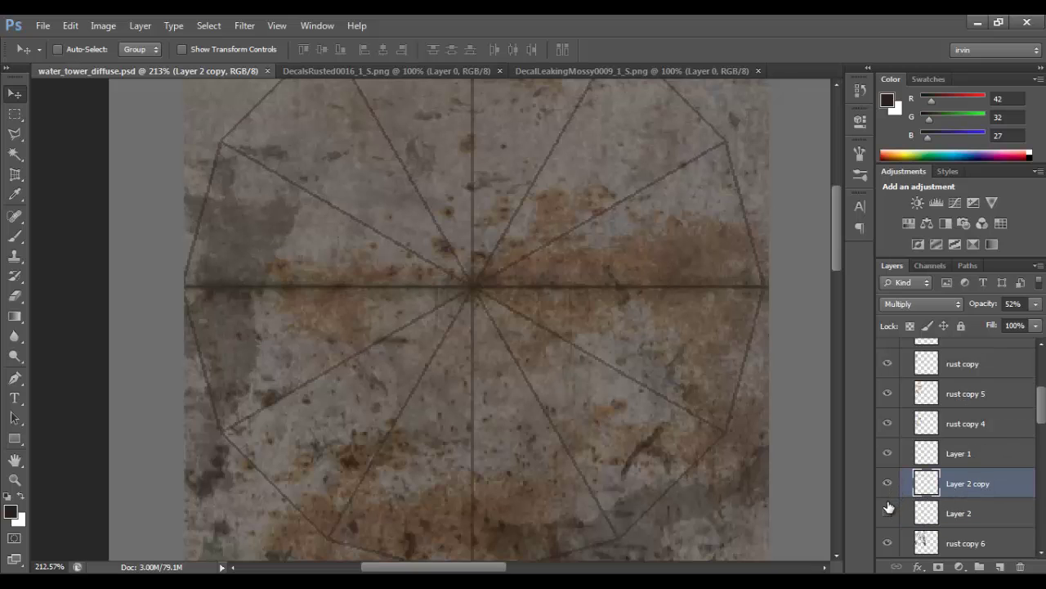
shift+click(984, 509)
right_click(981, 503)
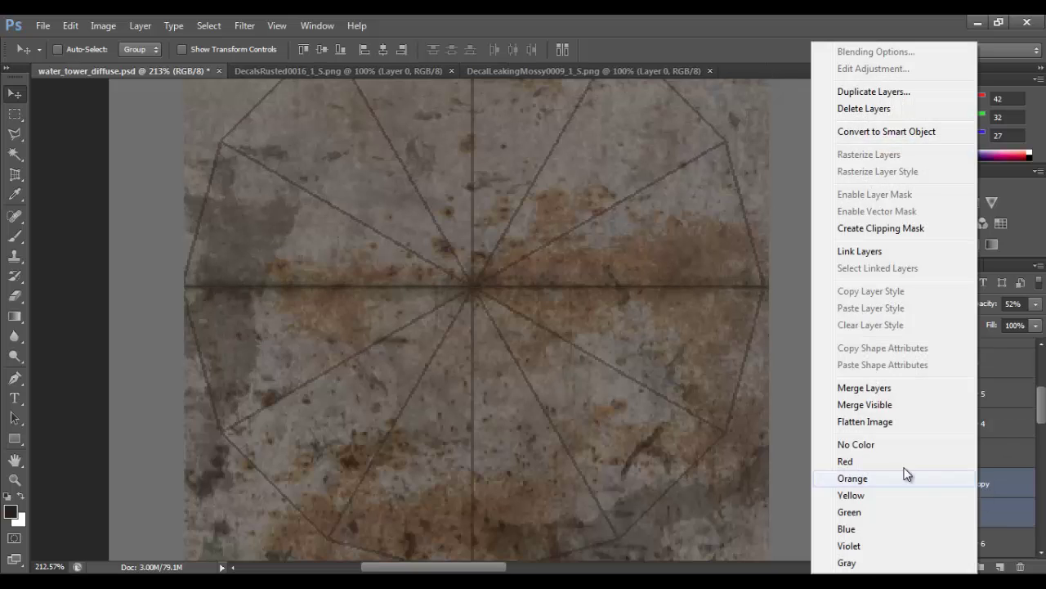
click(878, 389)
- Set the merged seam grime layer to Multiply at 64% opacity
click(939, 303)
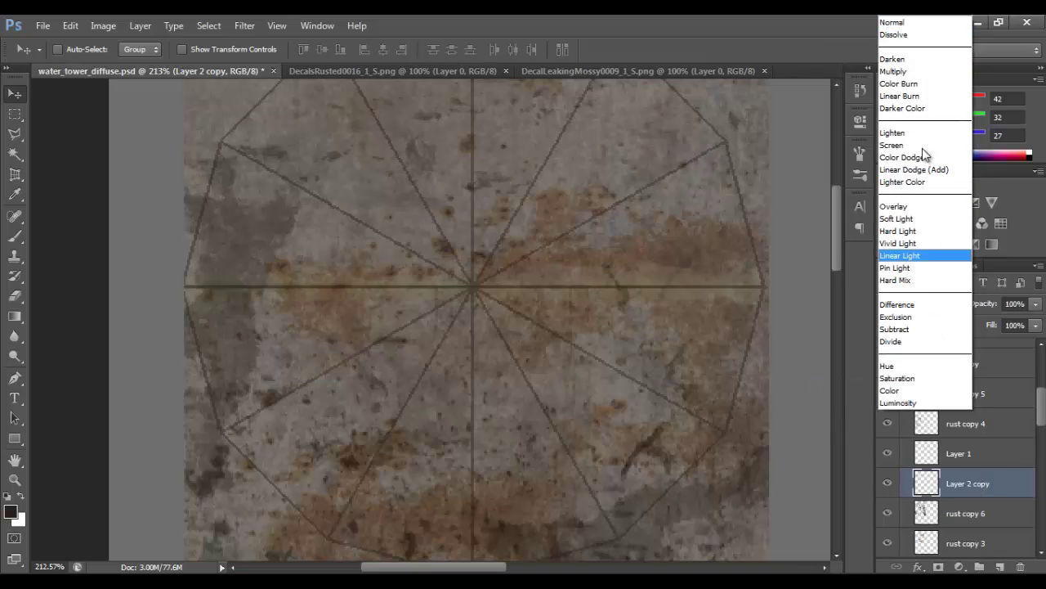
click(898, 71)
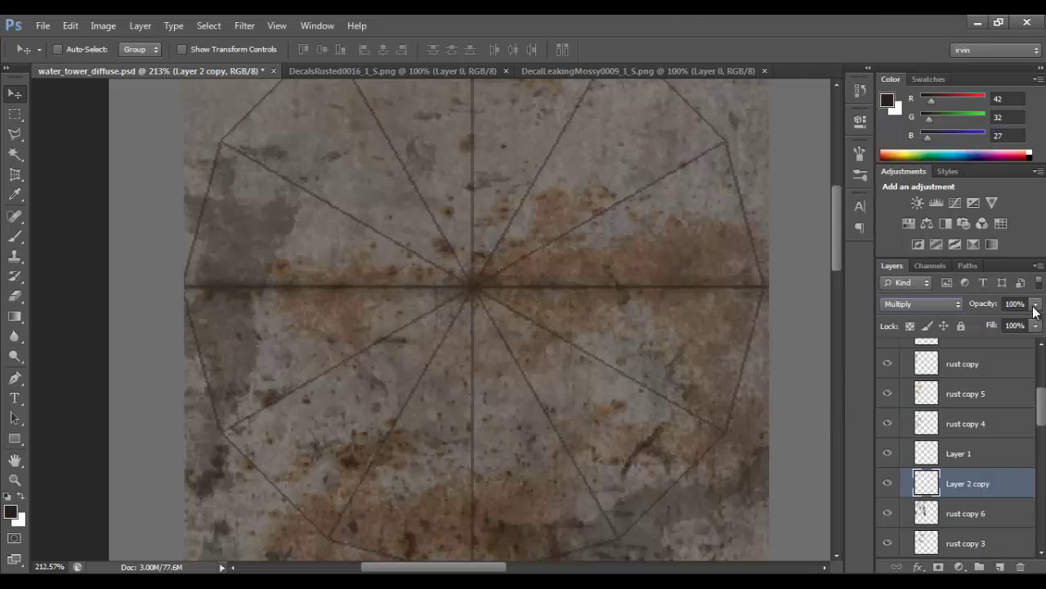
click(1035, 306)
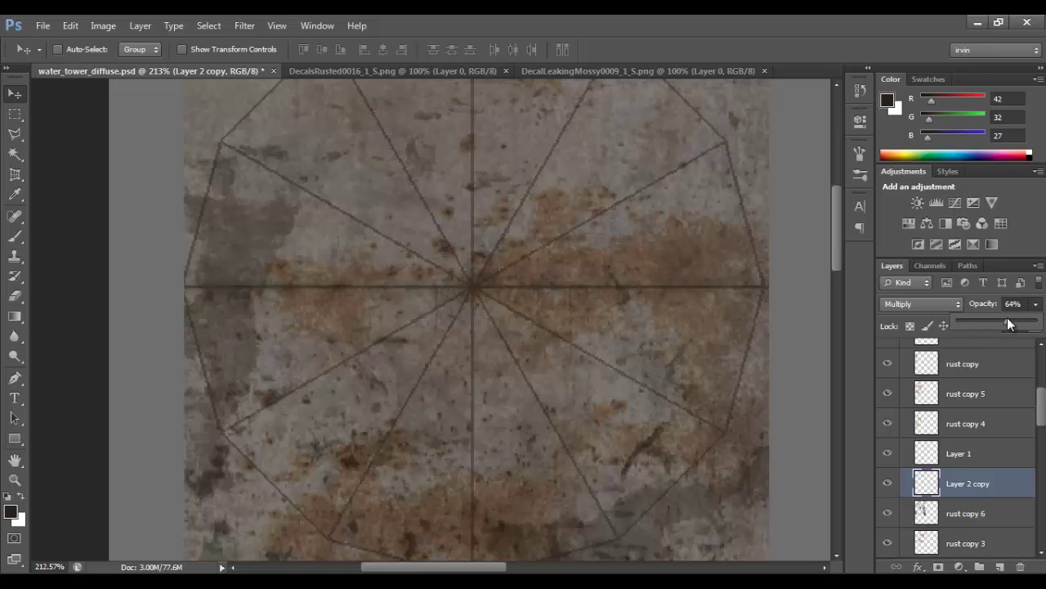
- Rename Layer 1 as rust and the merged seam grime layer Layer 2 copy as edge rust
click(902, 456)
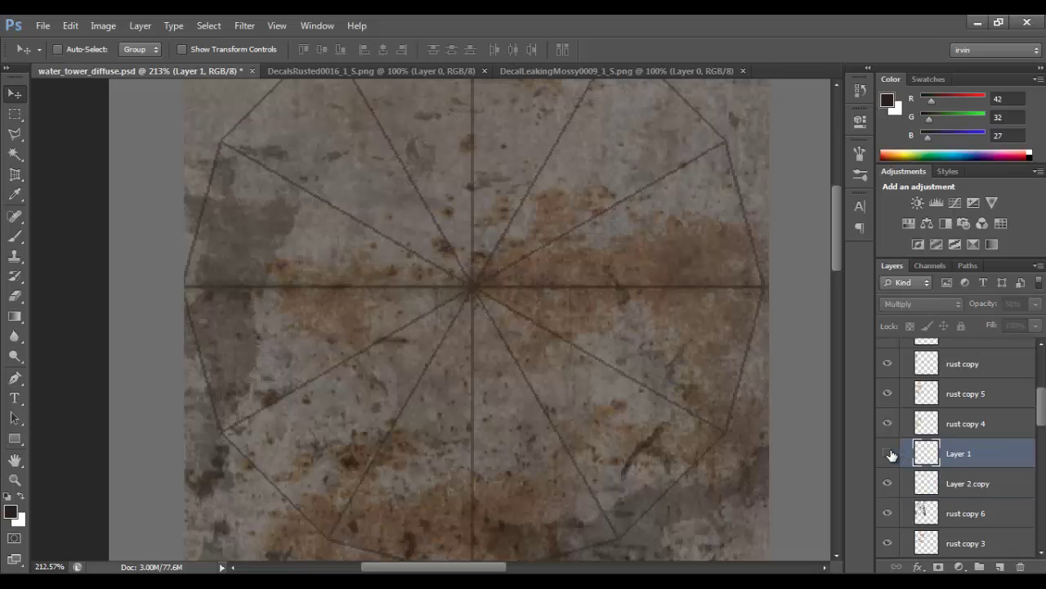
double_click(956, 455)
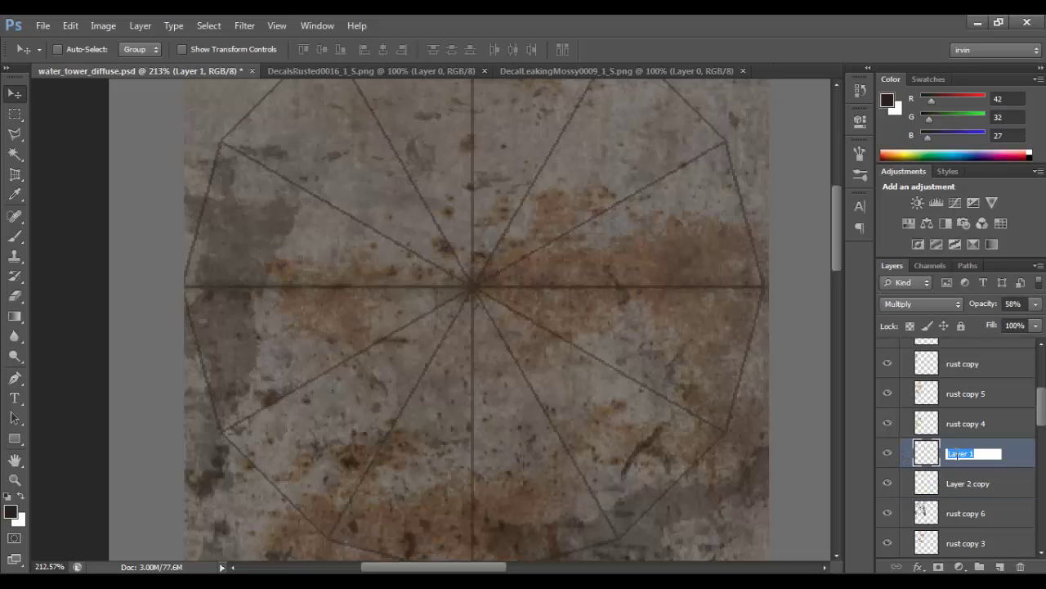
text(rust)
key(Return)
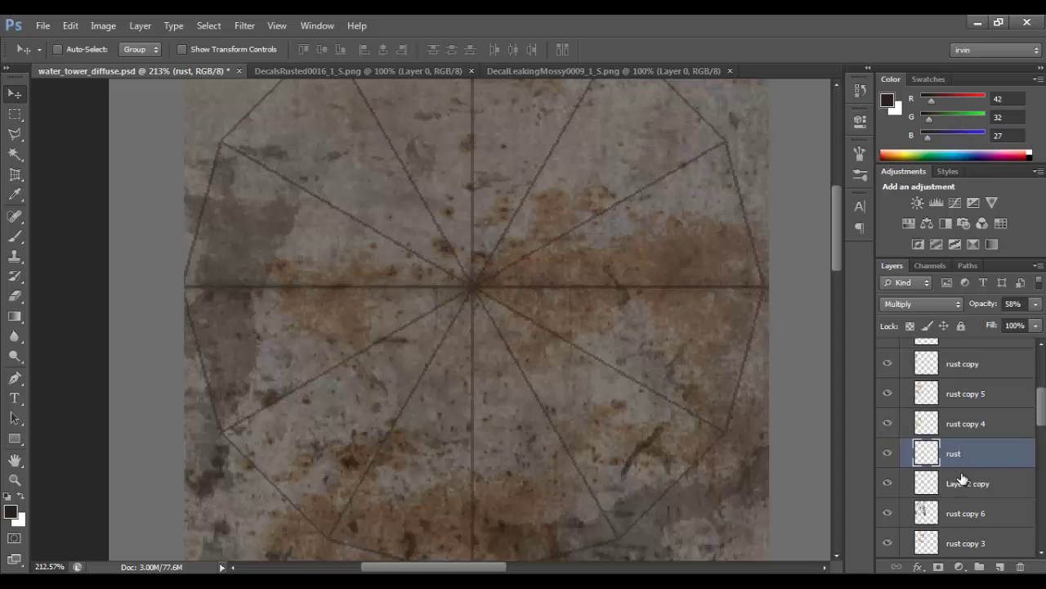
click(964, 483)
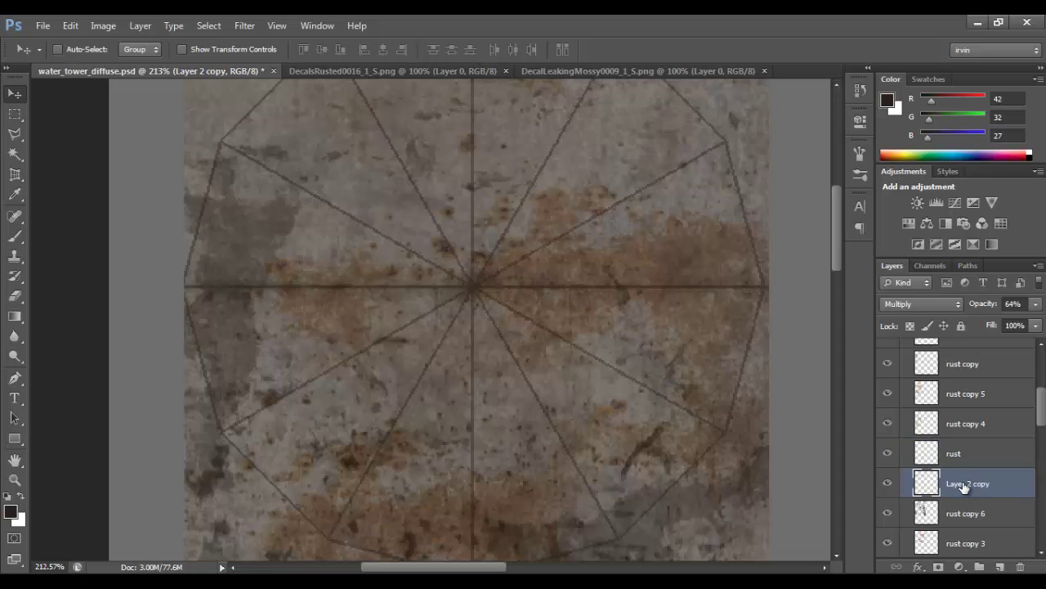
double_click(965, 484)
text(ed)
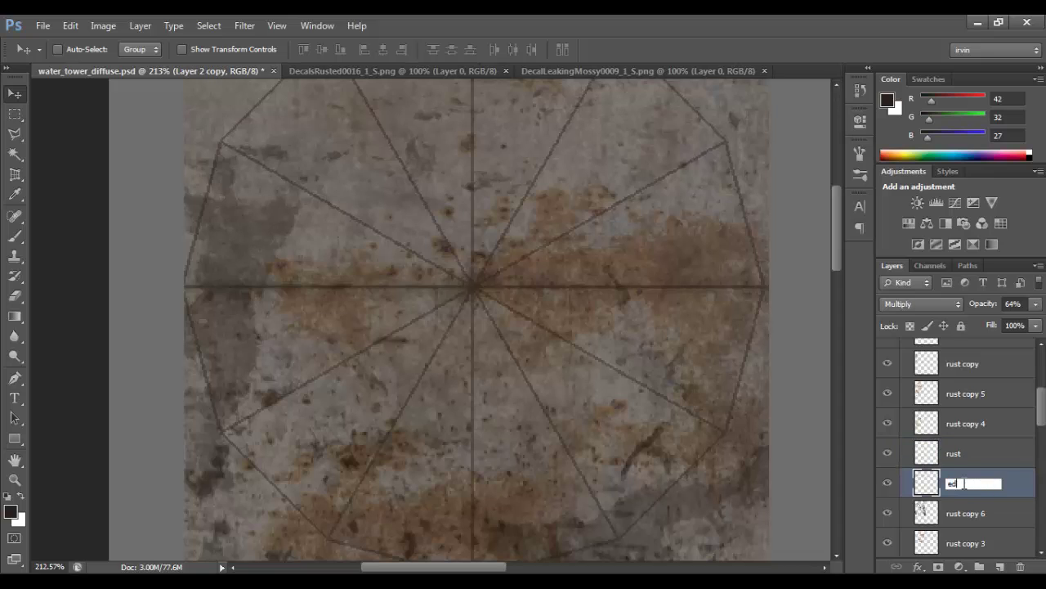
text(ge rust)
key(Return)
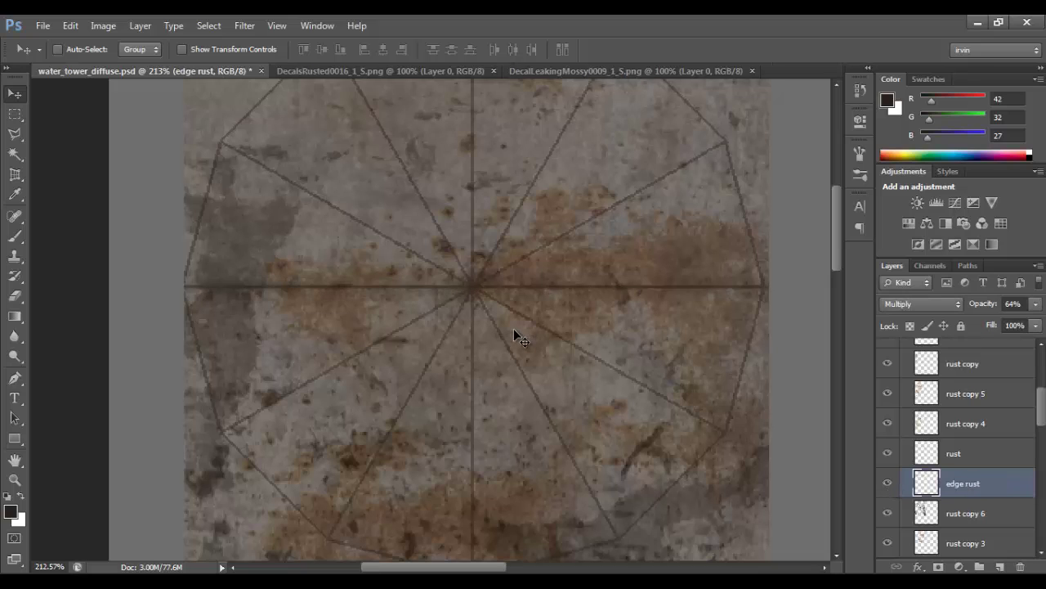
- Duplicate the edge rust layer, rotate the copy 90° and place it along the roof's vertical seam
key(ctrl+j)
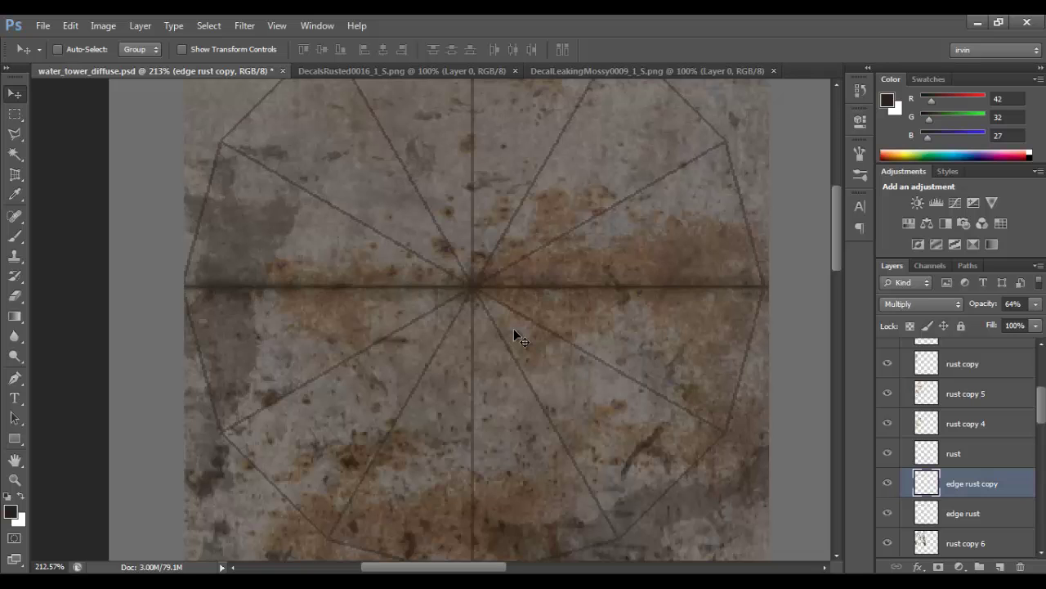
key(ctrl+t)
drag(594, 216, 572, 550)
scroll(477, 428, down, 5)
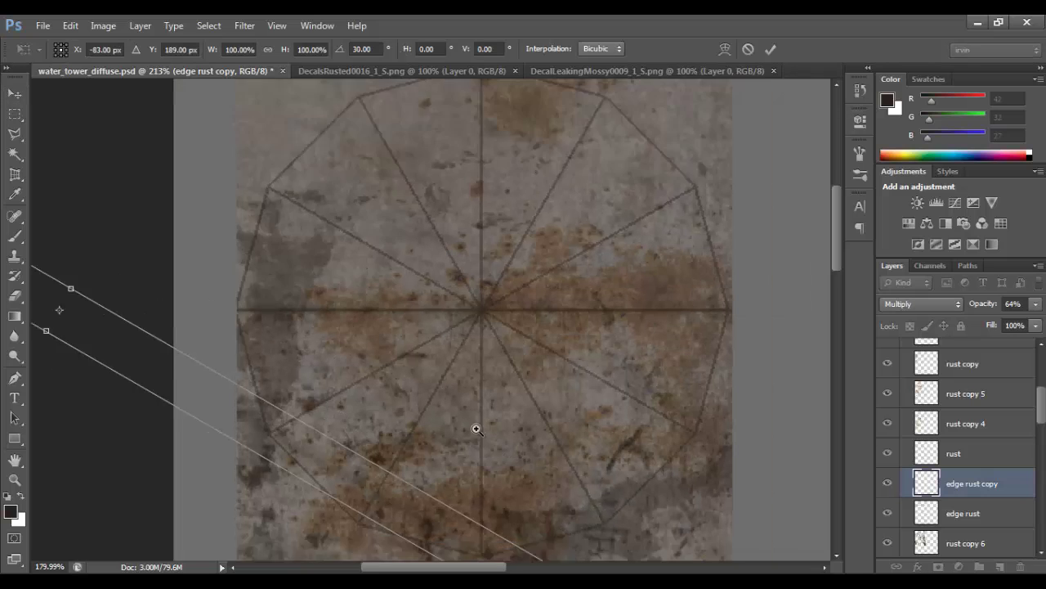
drag(375, 393, 294, 549)
drag(204, 401, 496, 152)
scroll(573, 339, up, 3)
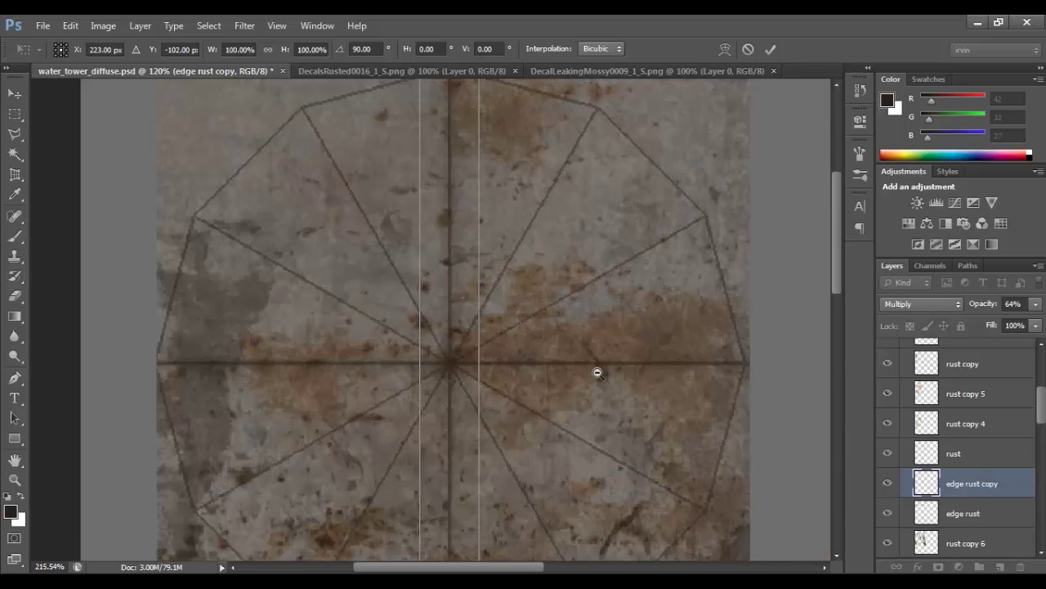
key(Return)
- Duplicate the vertical grime strip, rotate the copy about 30° and align it with the steep seam running from upper right to lower left
scroll(600, 378, down, 3)
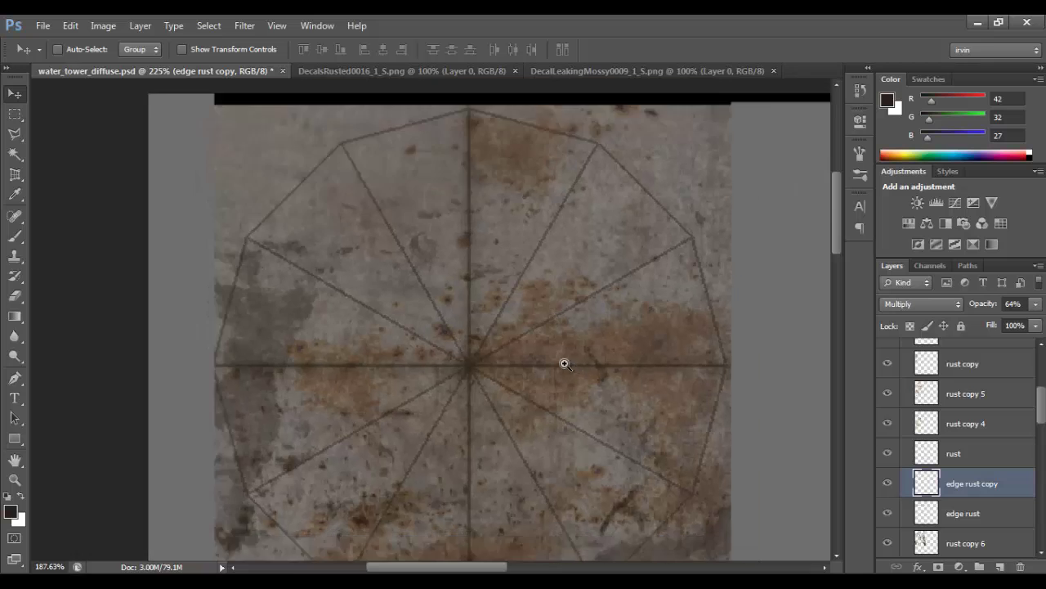
drag(532, 384, 528, 338)
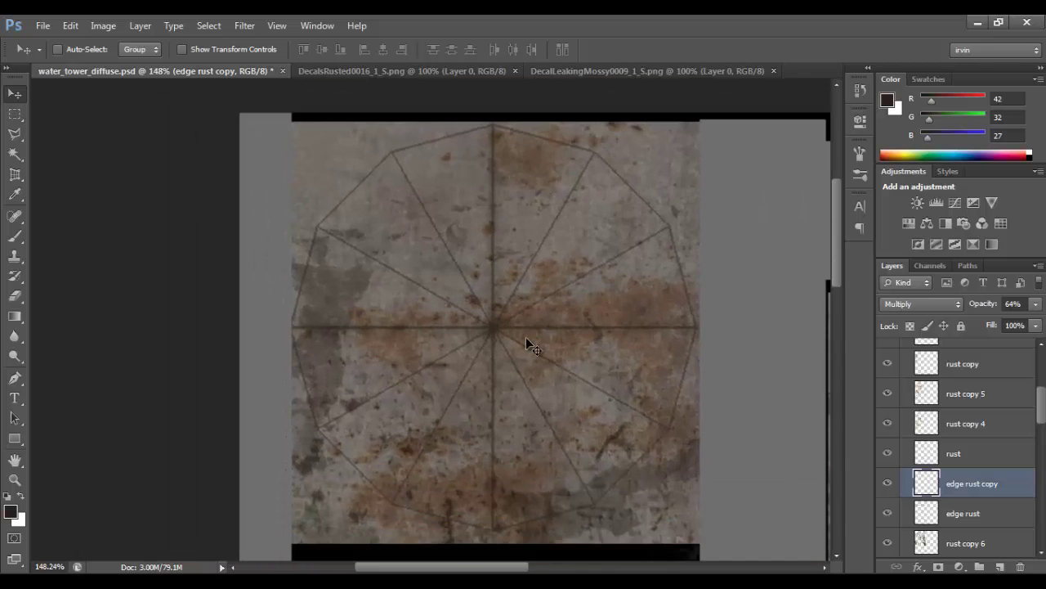
key(ctrl+j)
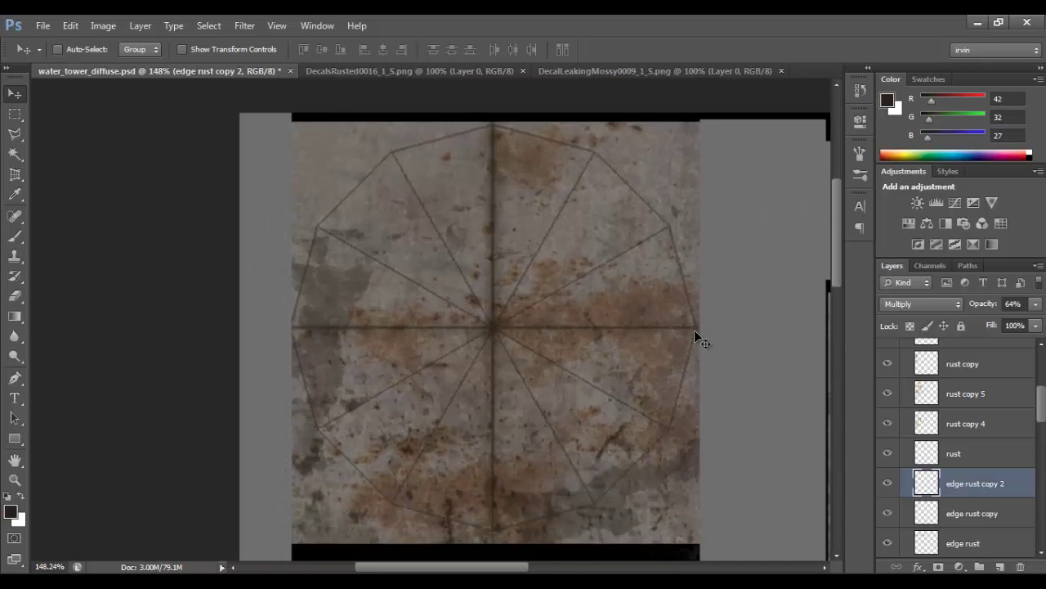
key(ctrl+t)
drag(601, 428, 281, 489)
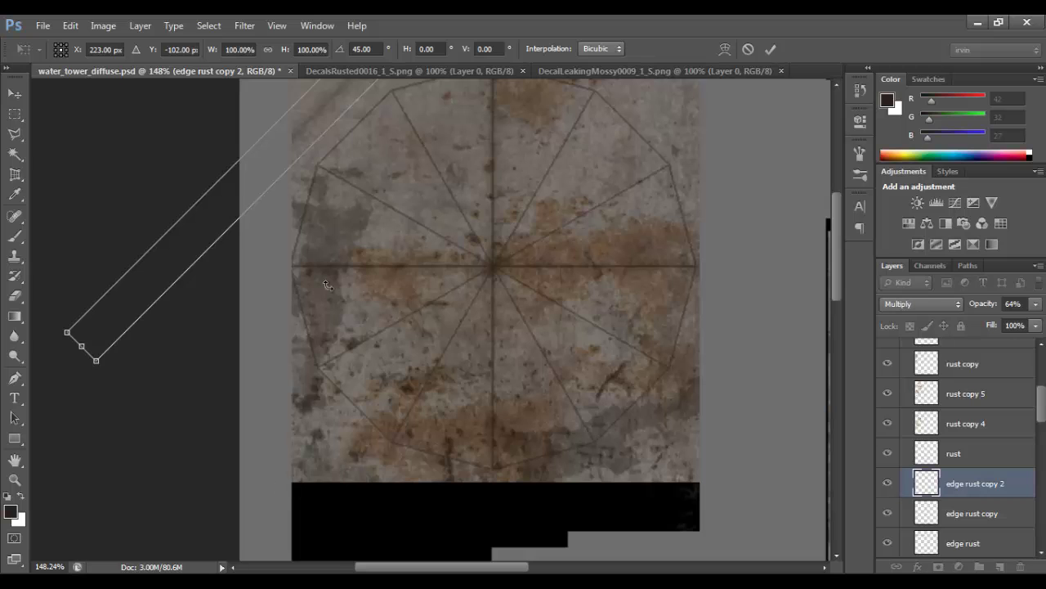
drag(303, 136, 477, 325)
drag(572, 319, 627, 364)
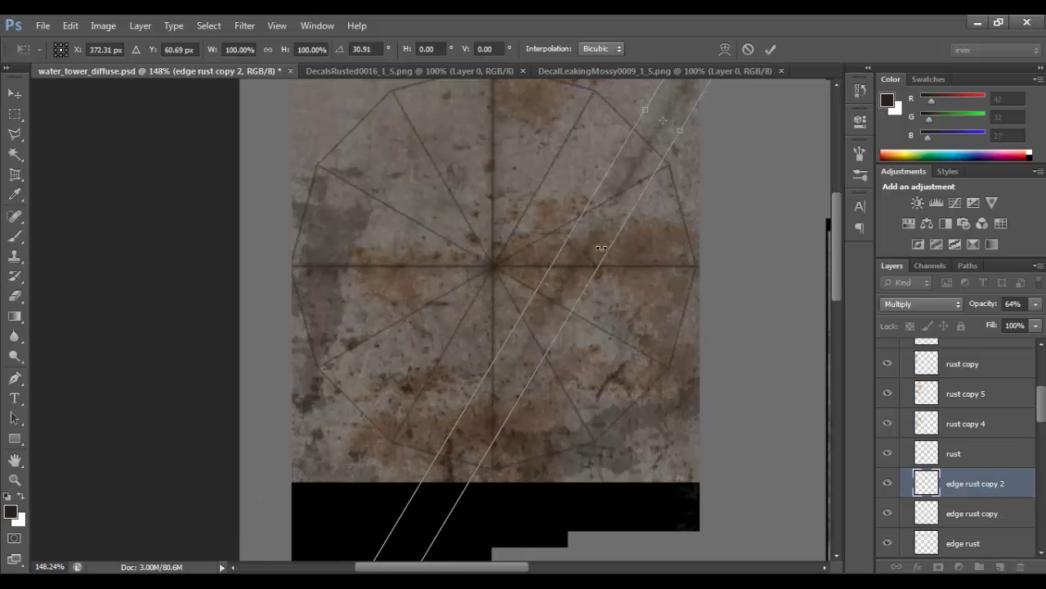
drag(580, 224, 520, 195)
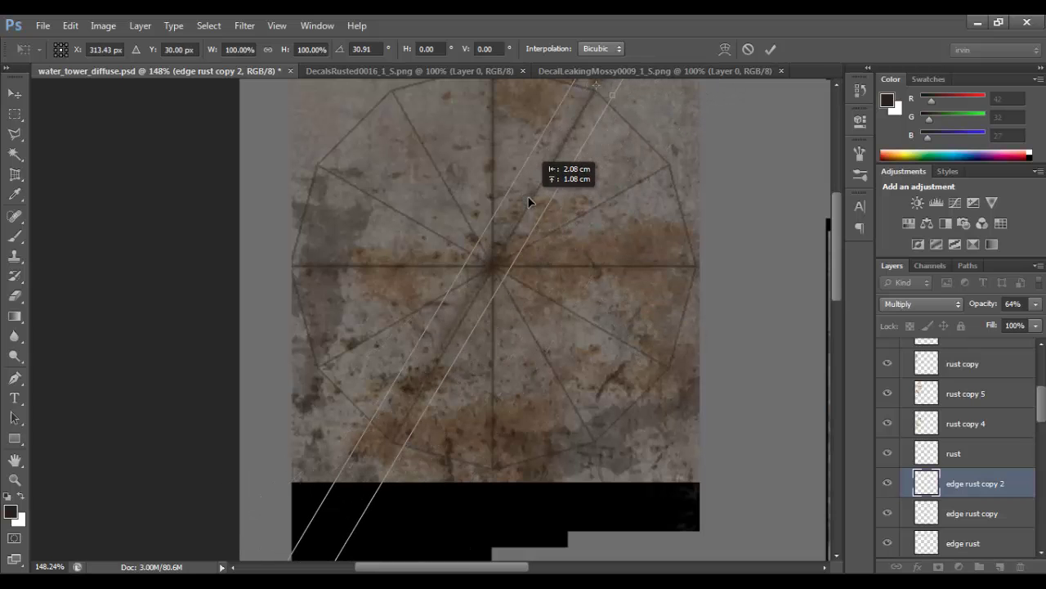
drag(562, 243, 566, 231)
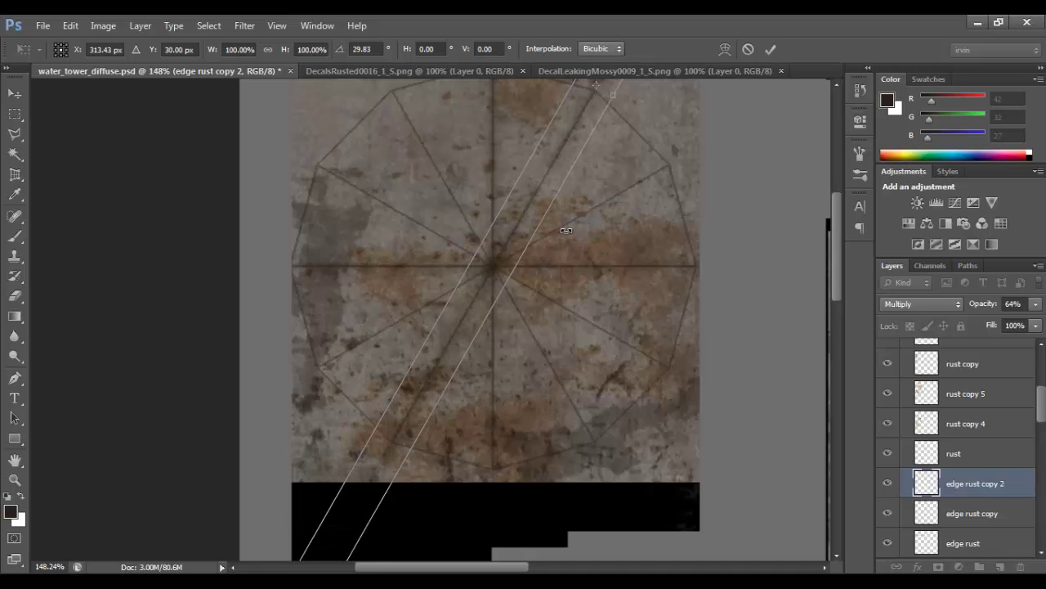
key(Return)
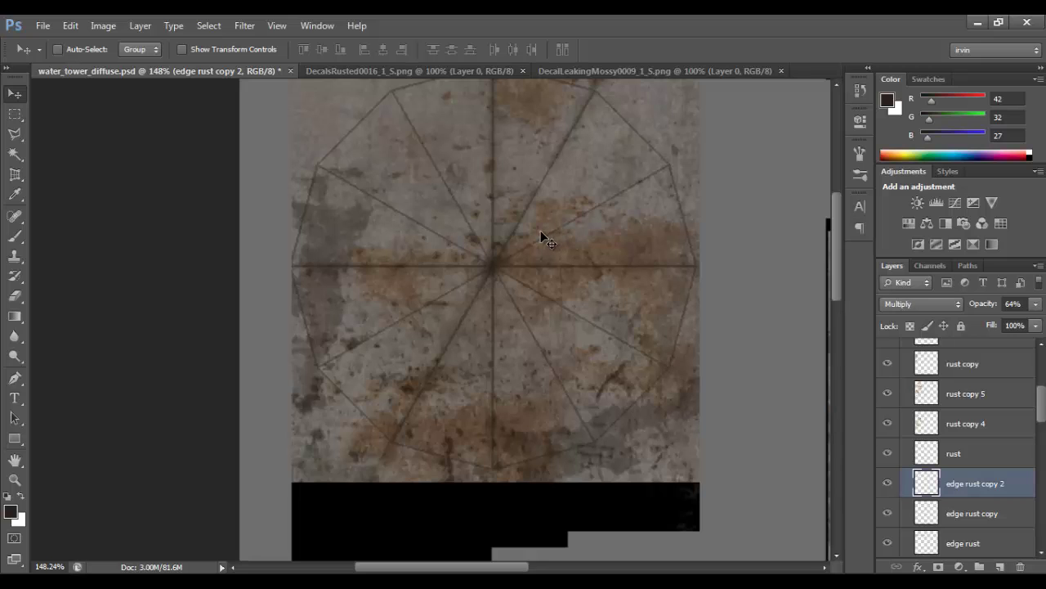
- Duplicate the steep diagonal grime strip, flip the copy horizontally and place it along the mirrored seam from upper left to lower right
key(ctrl+j)
key(ctrl+t)
right_click(519, 249)
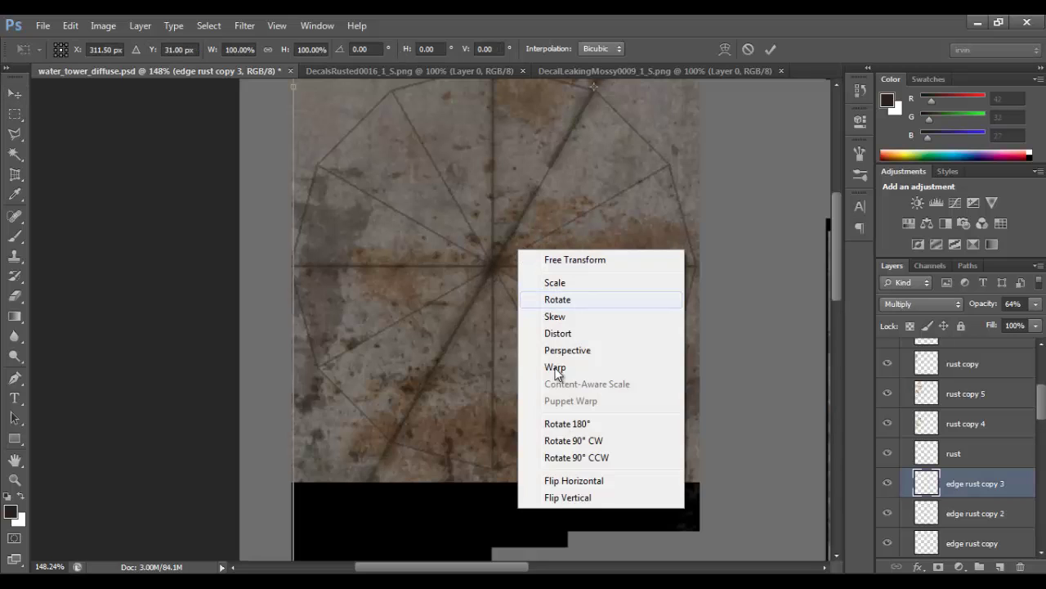
click(574, 481)
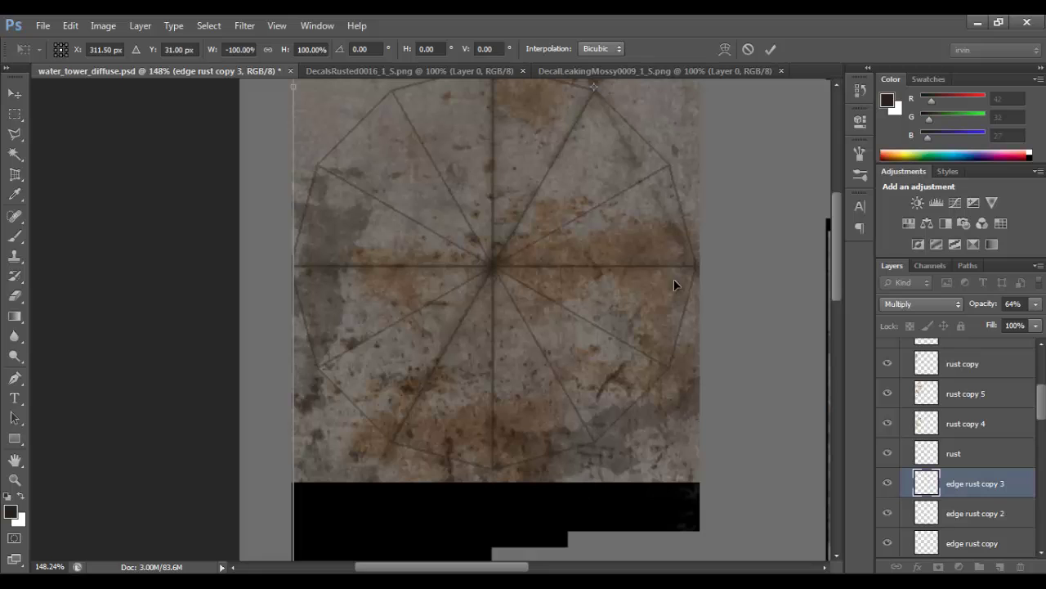
drag(674, 279, 467, 271)
key(Return)
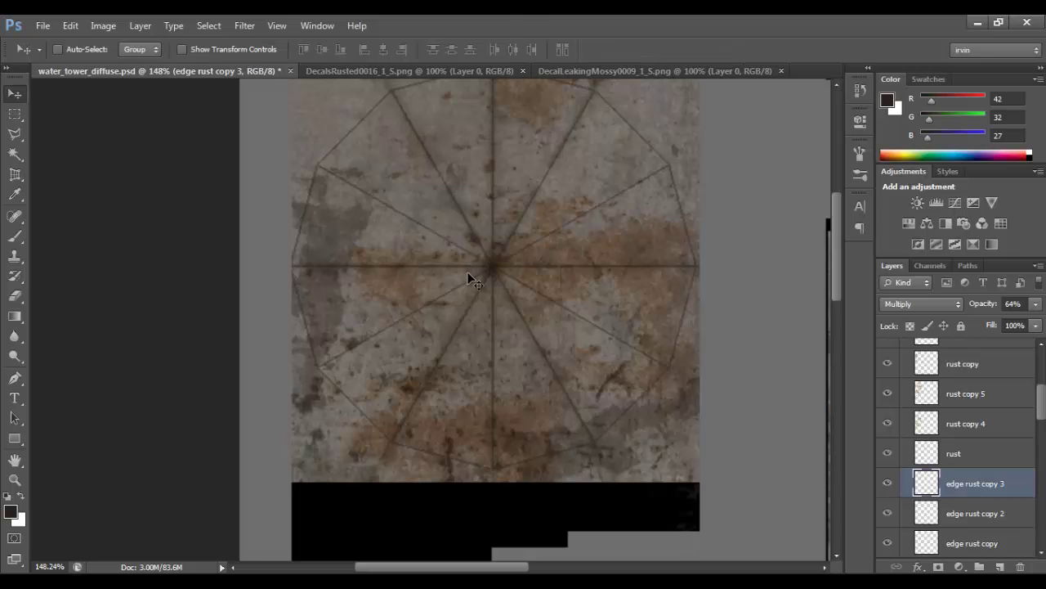
- Duplicate the flipped grime strip, rotate the copy about -29.5° and align it with the shallow seam running from upper left to lower right
key(ctrl+j)
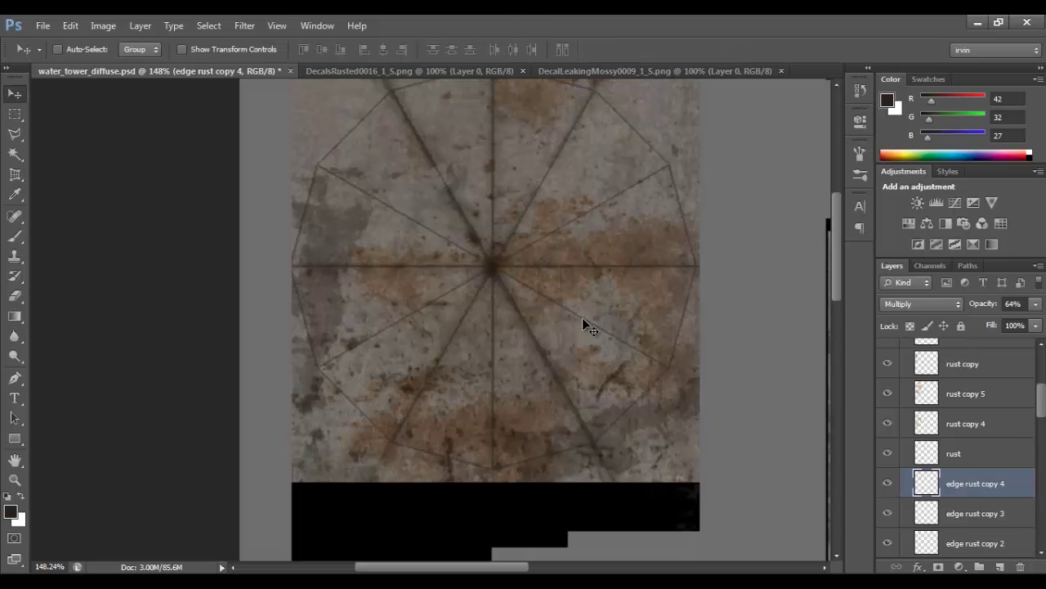
key(ctrl+t)
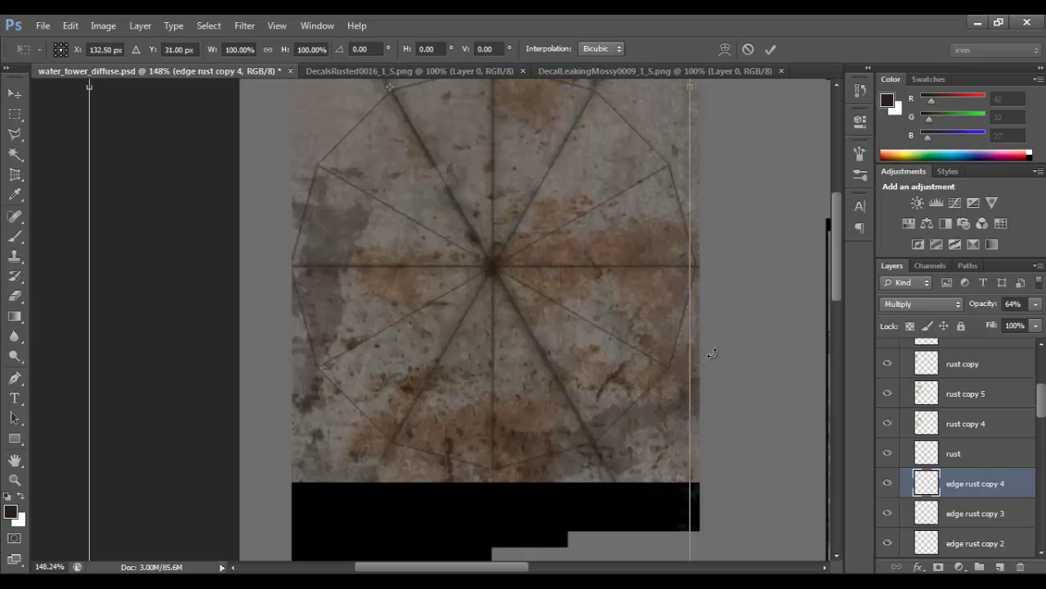
drag(712, 353, 693, 196)
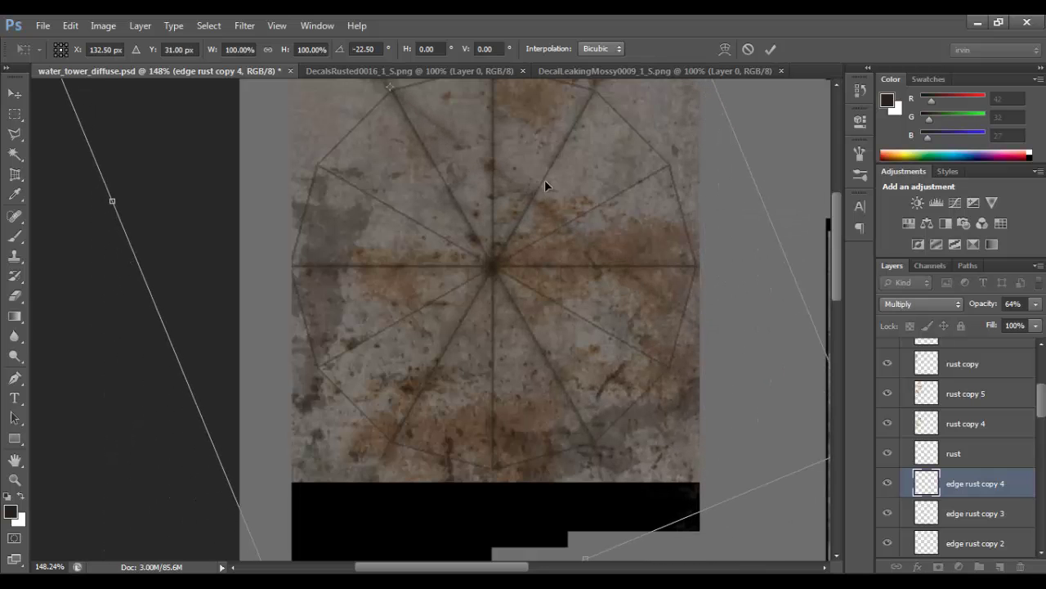
drag(544, 182, 333, 169)
drag(752, 307, 746, 234)
mouse_move(317, 210)
mouse_down()
mouse_move(318, 226)
mouse_move(309, 220)
mouse_up()
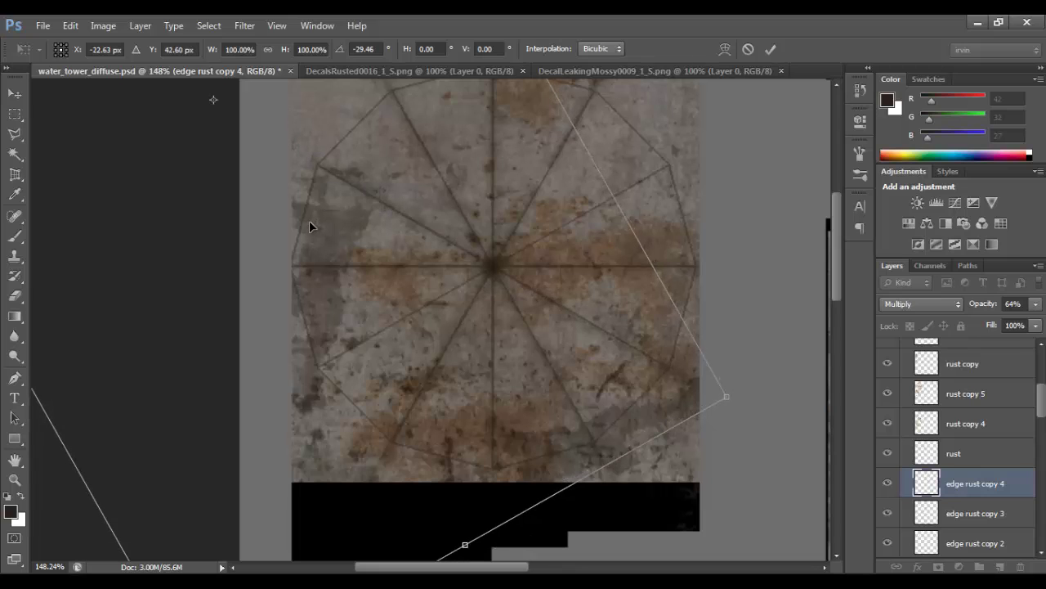
key(Return)
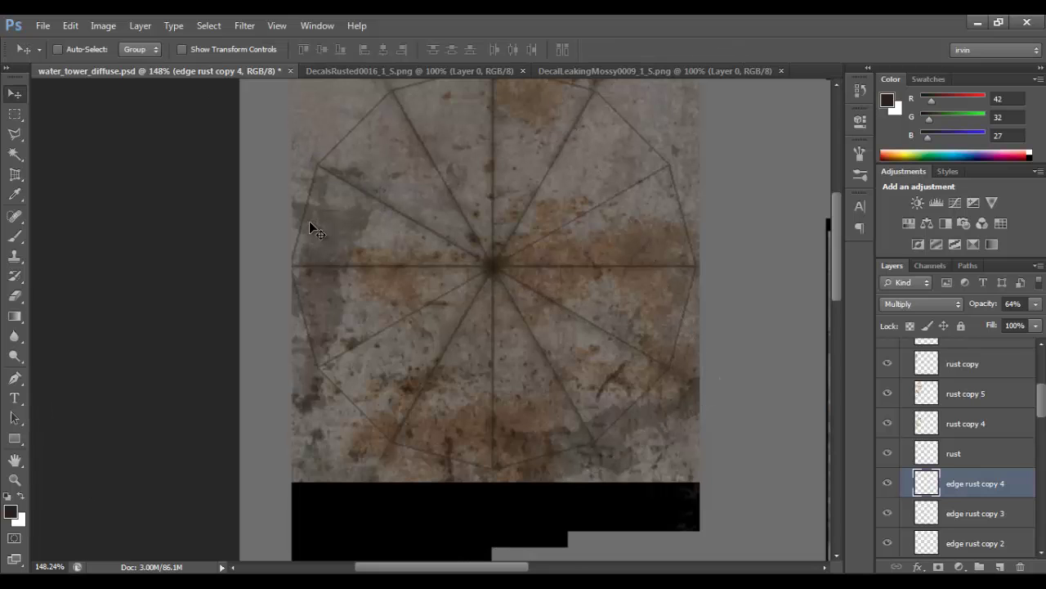
- Duplicate the shallow diagonal grime strip, flip the copy horizontally and move it onto the opposite shallow seam
key(ctrl+j)
key(ctrl+t)
right_click(523, 281)
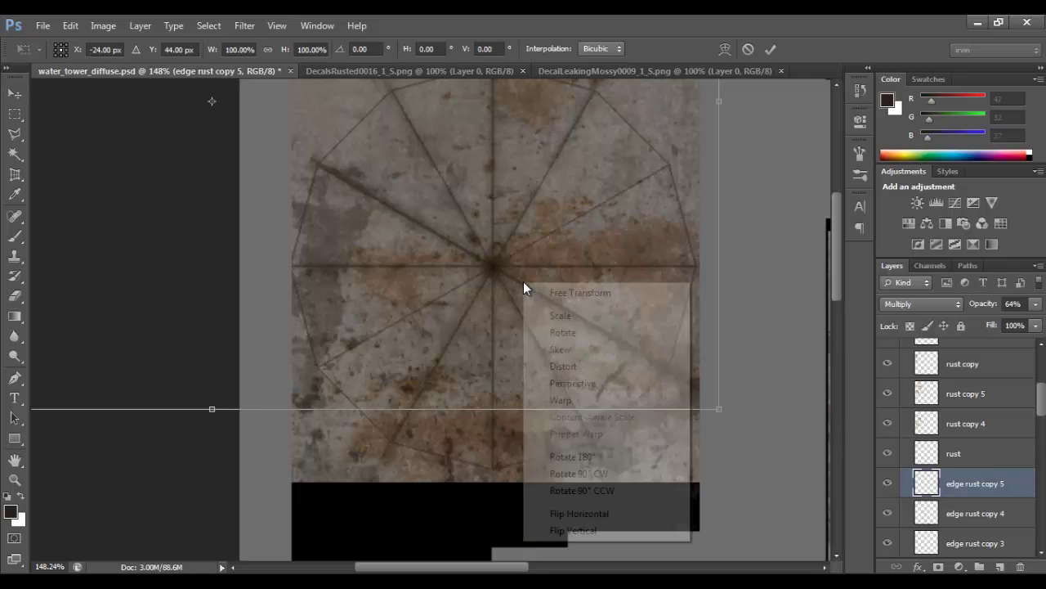
click(582, 513)
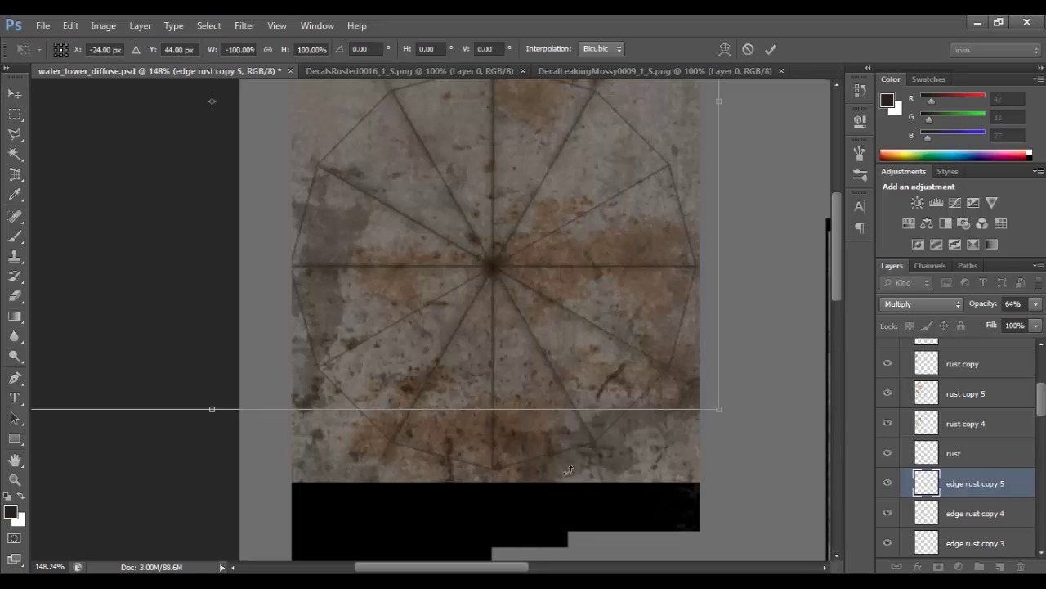
key(Return)
drag(348, 346, 777, 439)
- Switch to Maya, reload the saved diffuse PSD in the tower's psdFileTex1 texture and inspect the roof seams from several angles
drag(395, 281, 452, 301)
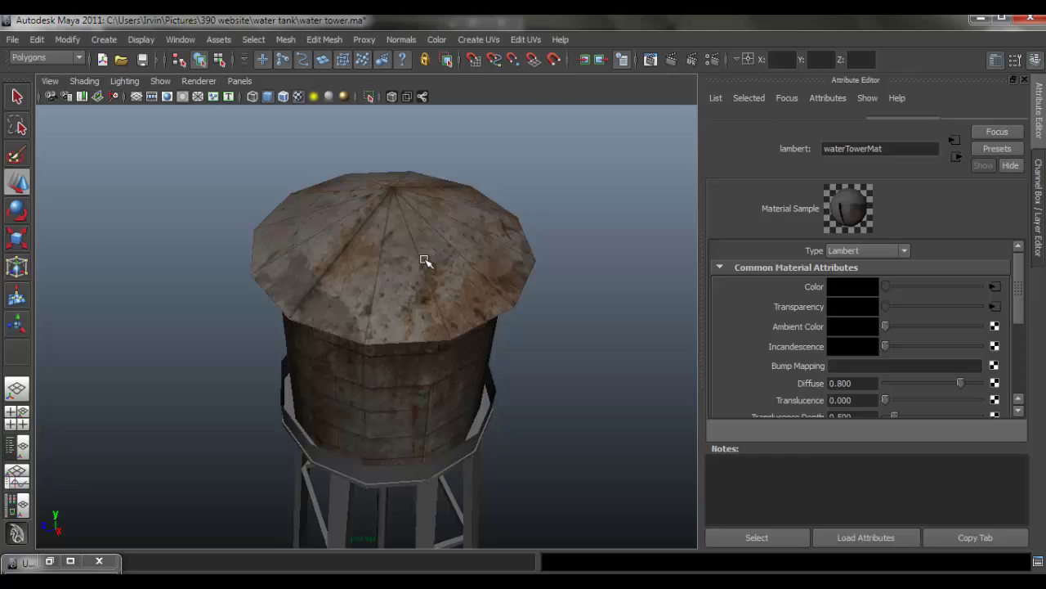
click(425, 260)
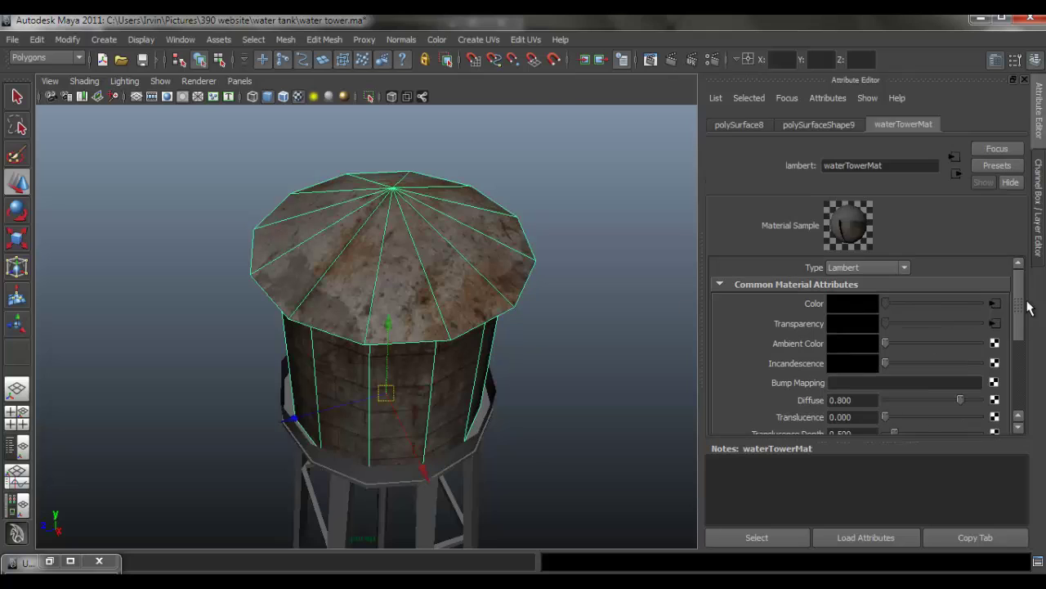
click(994, 305)
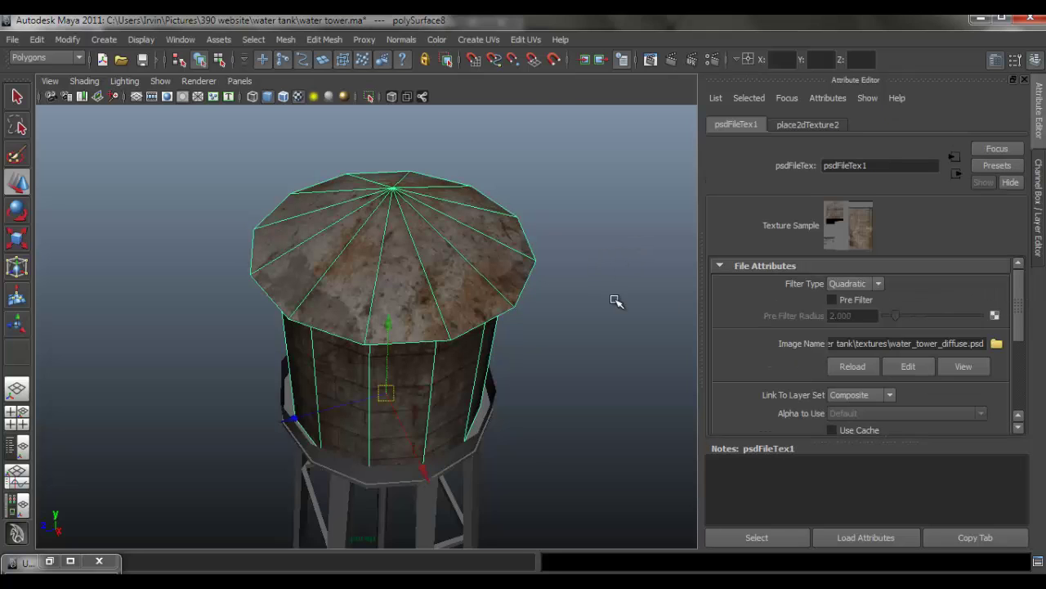
click(561, 354)
drag(560, 355, 419, 296)
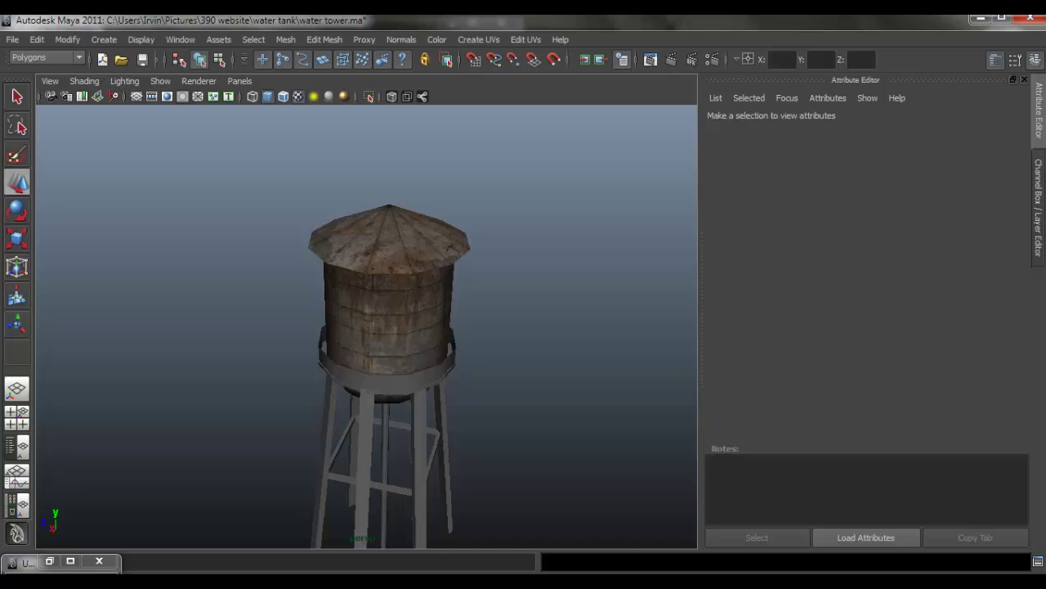
key(alt+Tab)
key(alt+Tab)
drag(432, 294, 427, 286)
- Switch back to Photoshop and lower the opacity of the roof group's panels layer to 32%
key(alt+Tab)
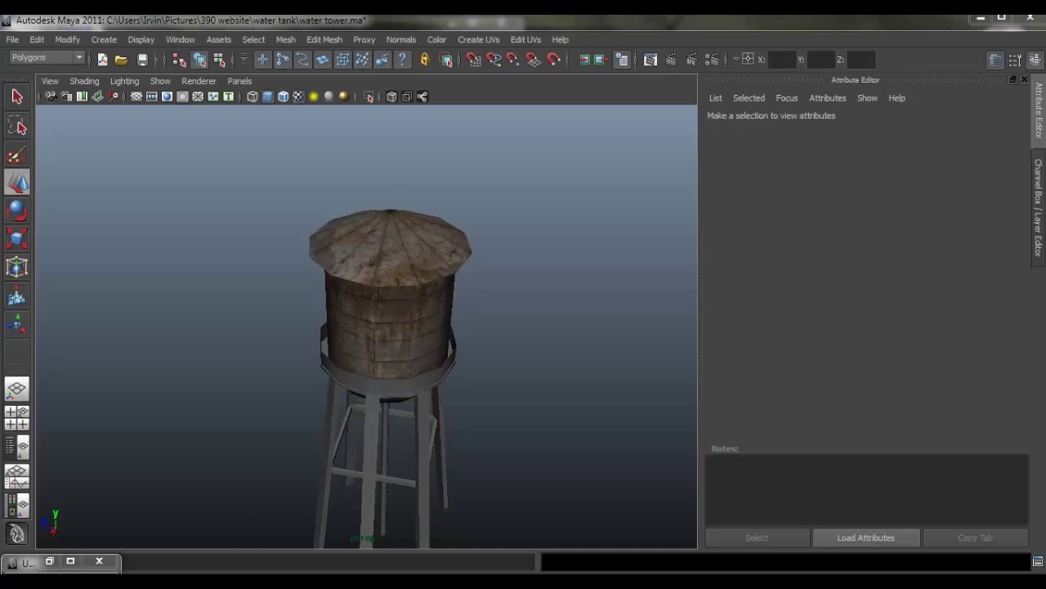
scroll(948, 480, down, 8)
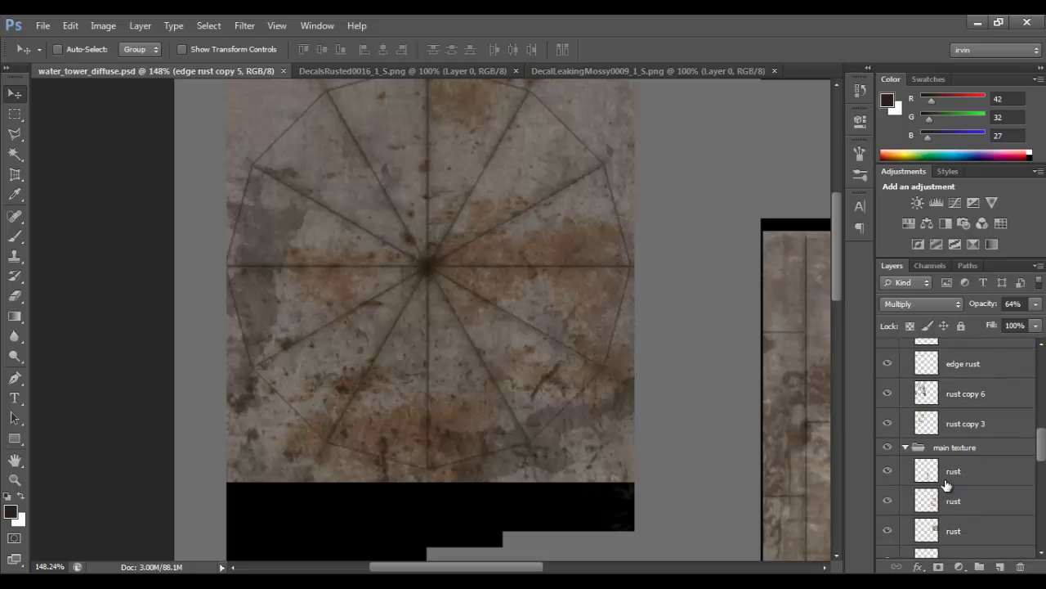
scroll(946, 484, up, 10)
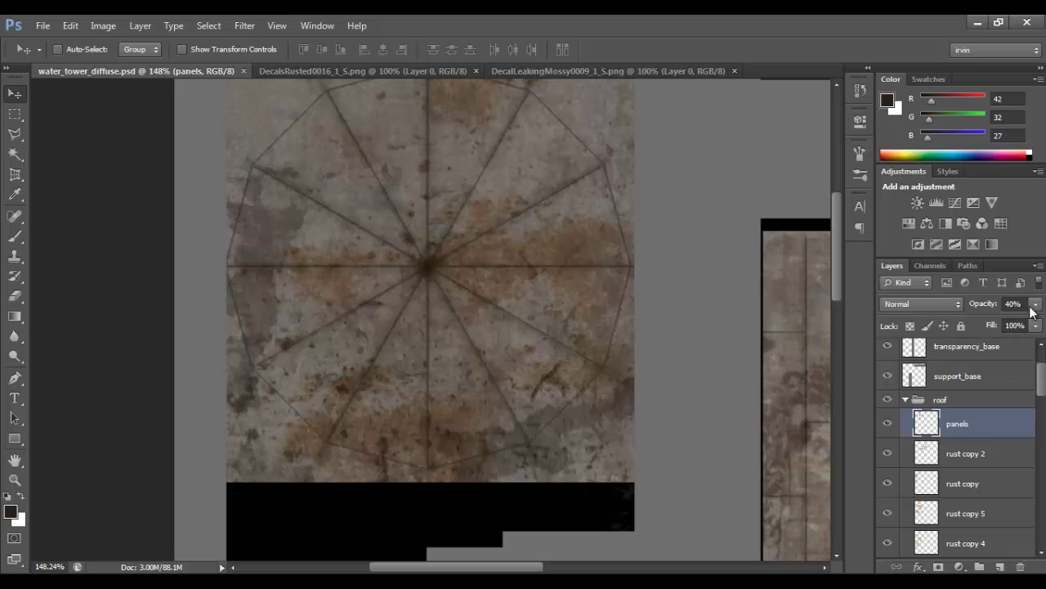
drag(982, 322, 982, 322)
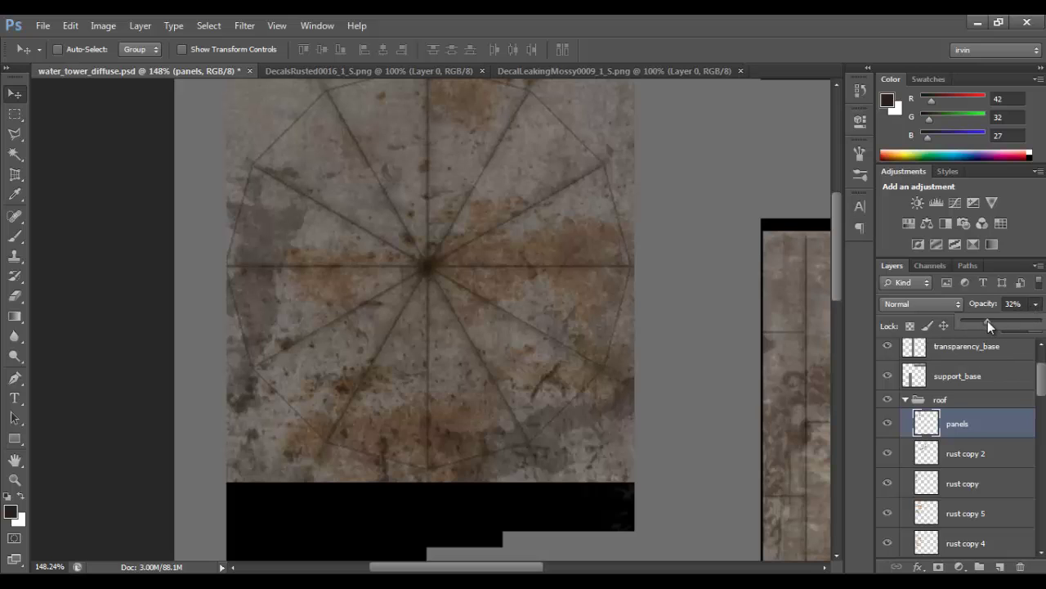
- Move the panels layer to the end of the roof group, below rust copy 3, and lower its opacity to 18%
drag(956, 424, 971, 468)
drag(972, 401, 972, 522)
scroll(971, 459, down, 3)
drag(968, 427, 973, 521)
scroll(969, 455, down, 5)
drag(968, 378, 973, 464)
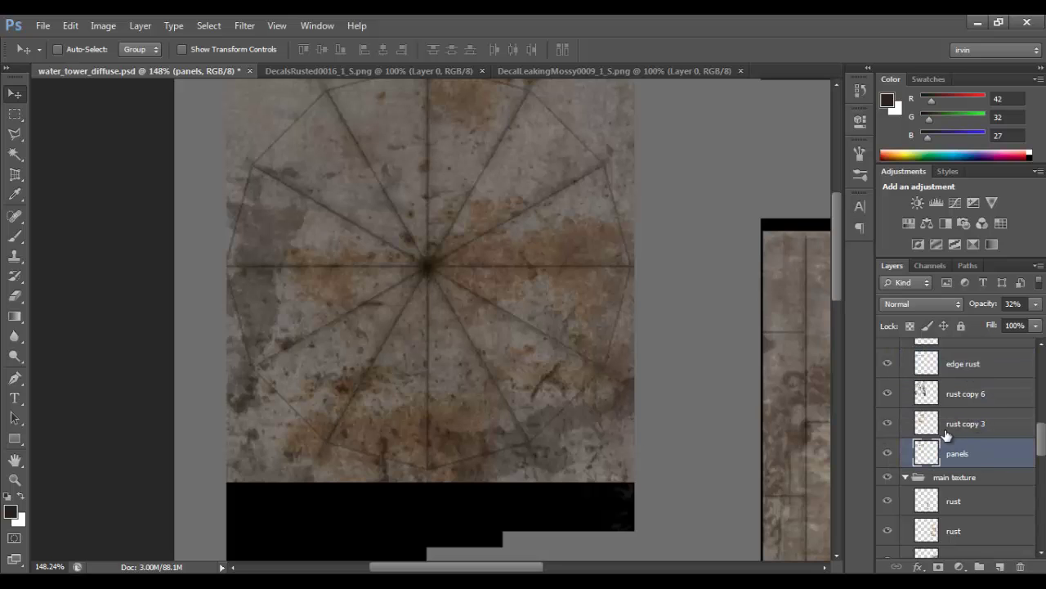
click(1035, 304)
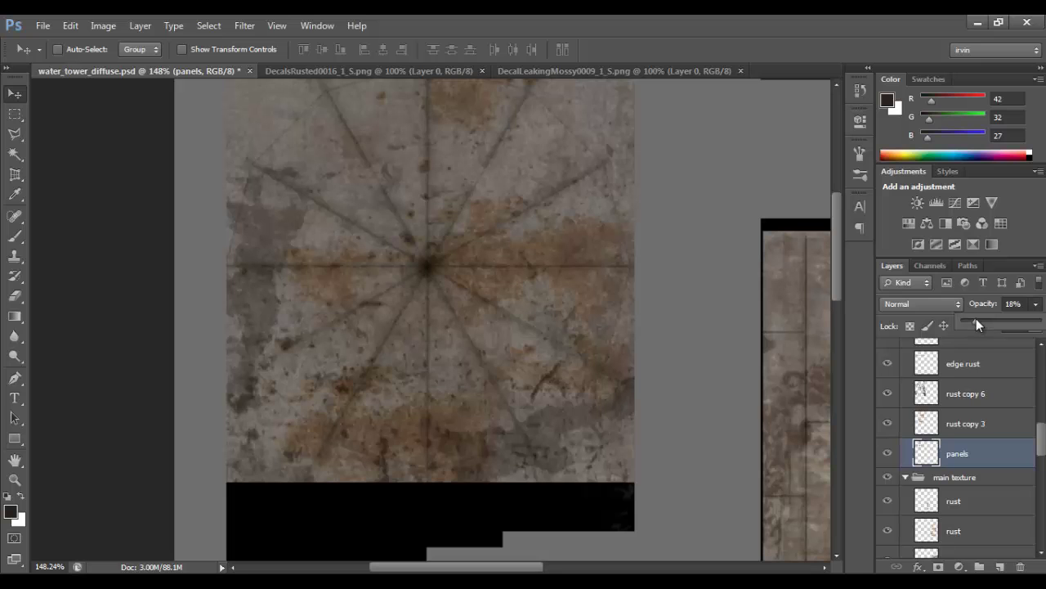
- Save the diffuse PSD, reload it in the tower's psdFileTex1 texture in Maya and inspect the fainter roof seams
key(ctrl+s)
click(245, 584)
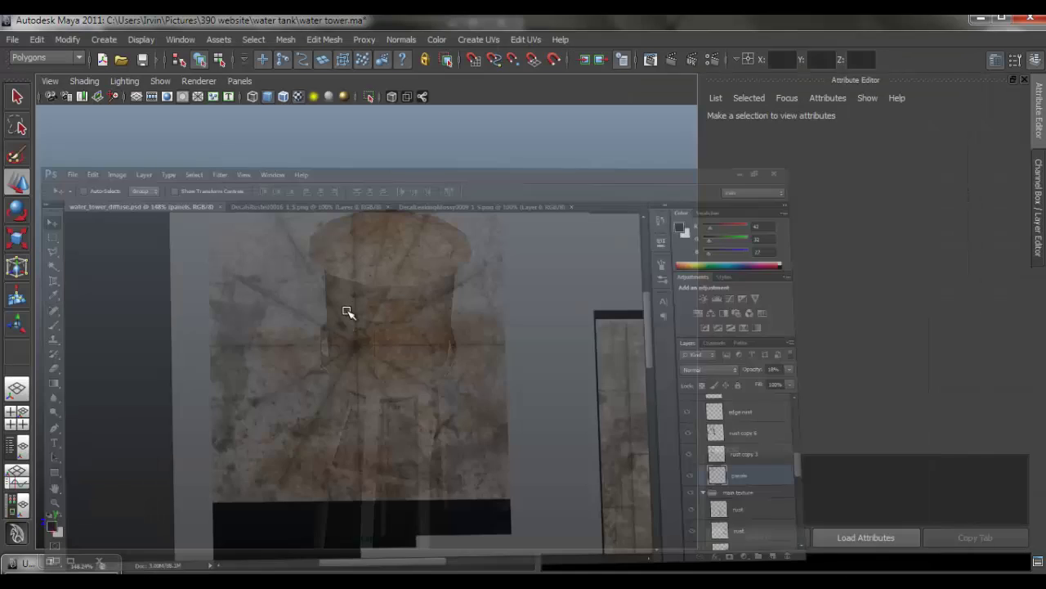
click(423, 271)
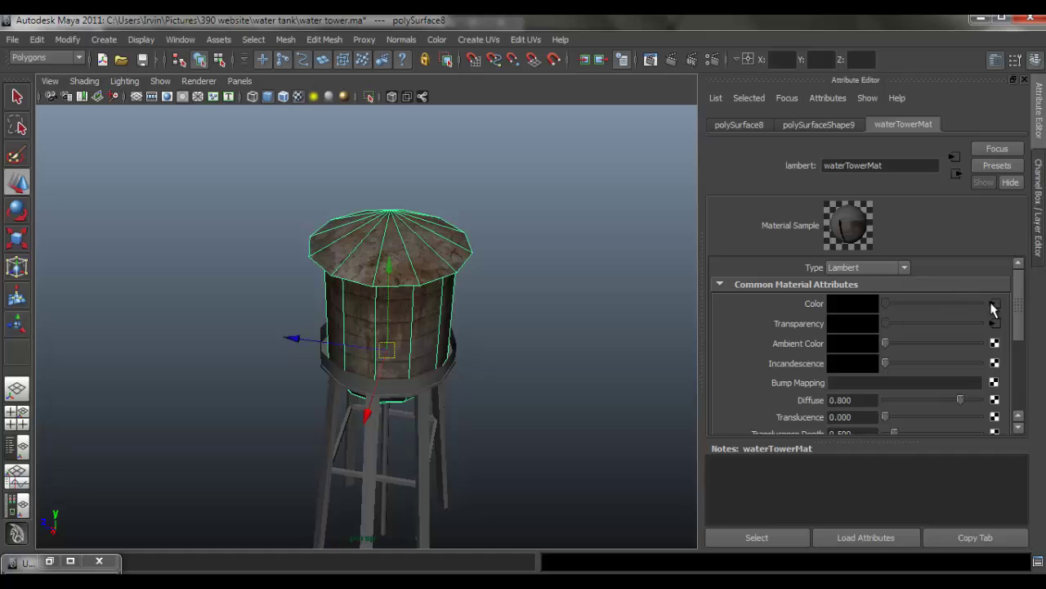
click(994, 304)
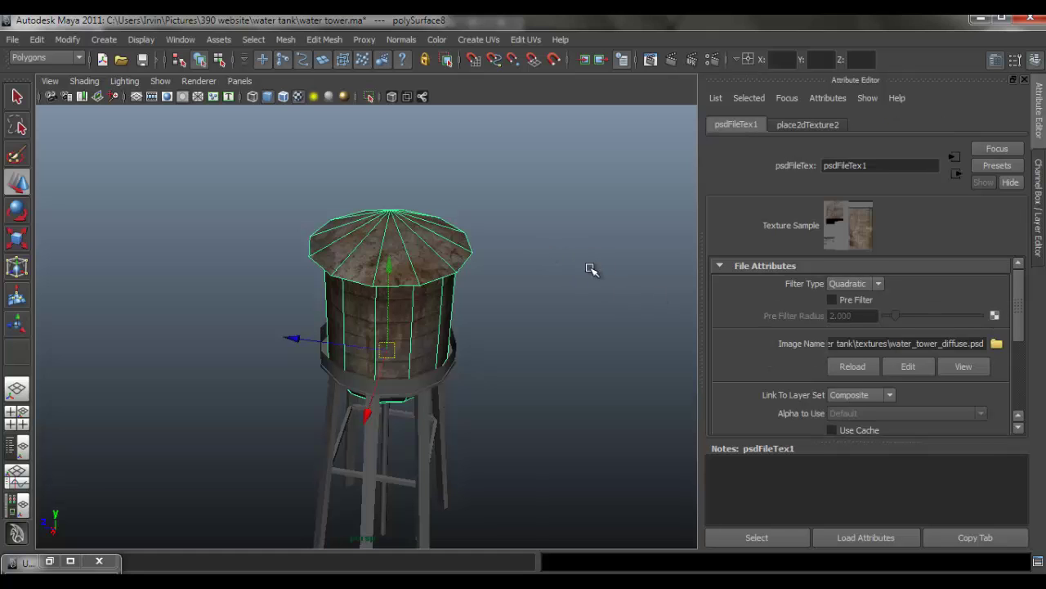
click(592, 270)
drag(435, 323, 457, 311)
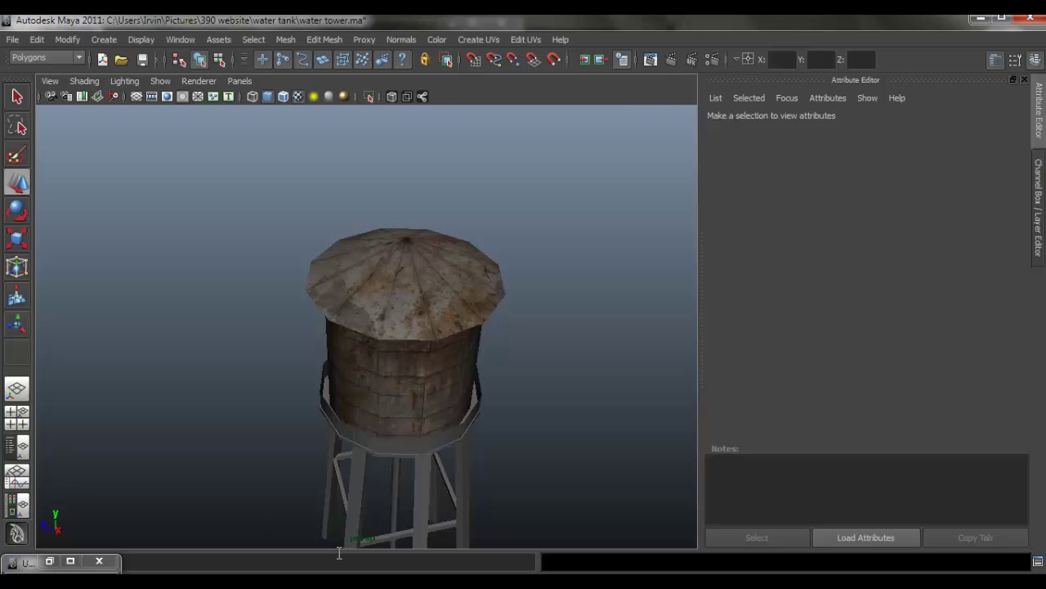
- Switch back to Photoshop and set the panels layer's opacity to 30%
click(339, 579)
key(alt+Tab)
key(alt+Tab)
click(1036, 305)
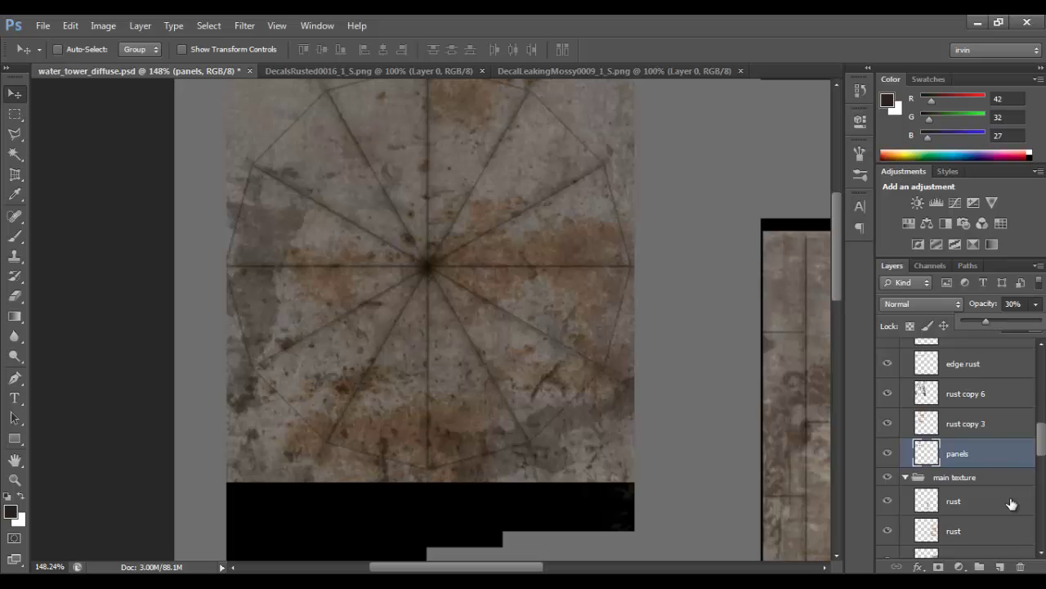
- On a new layer above panels, make a thin dark ring about 6.6 cm wide around the roof's hub using elliptical selections
click(1000, 567)
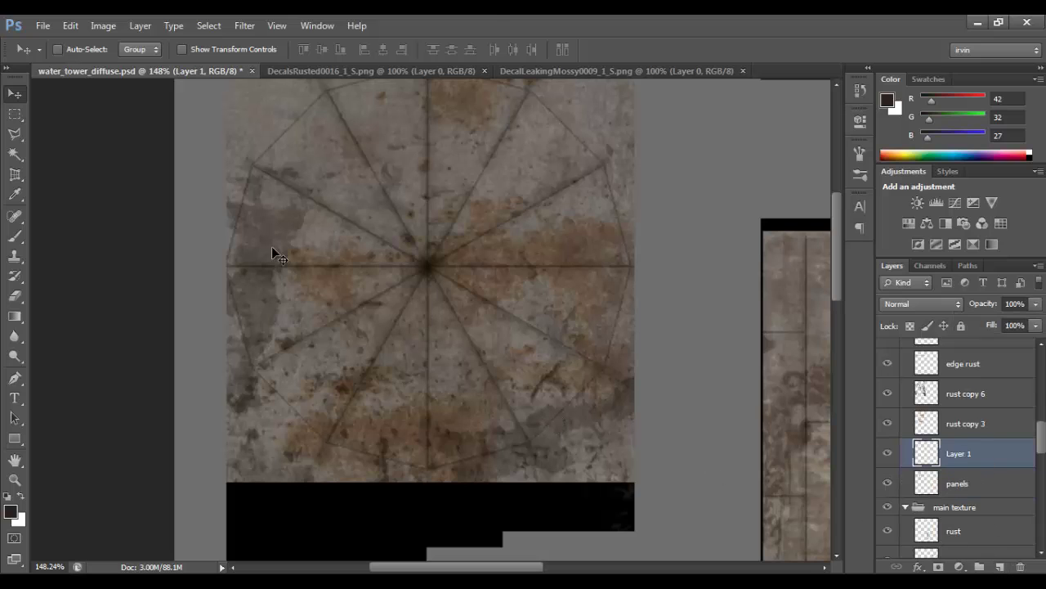
click(14, 117)
click(58, 128)
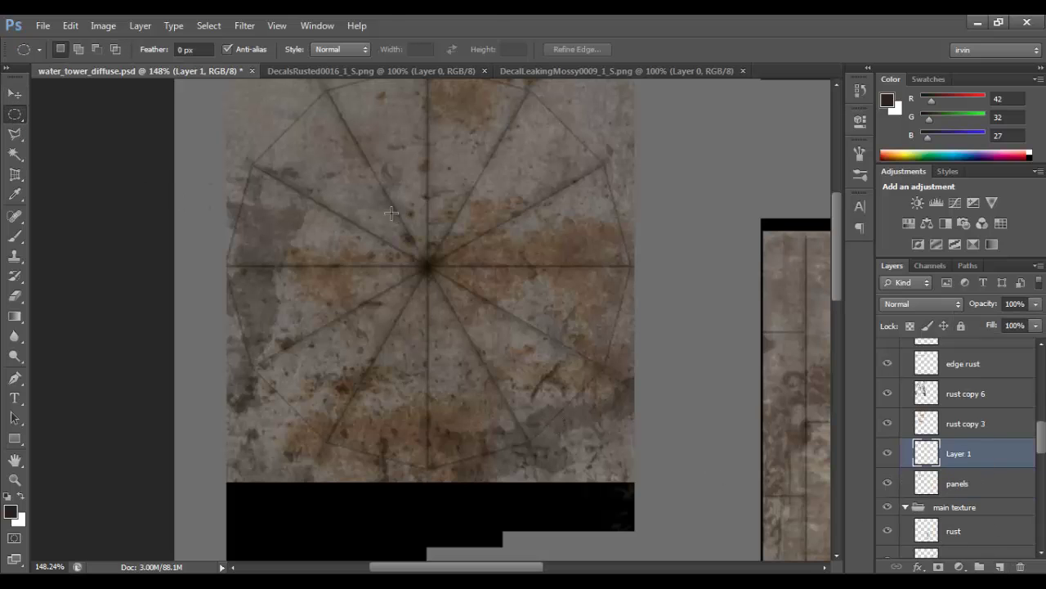
drag(311, 196, 570, 375)
drag(360, 220, 536, 422)
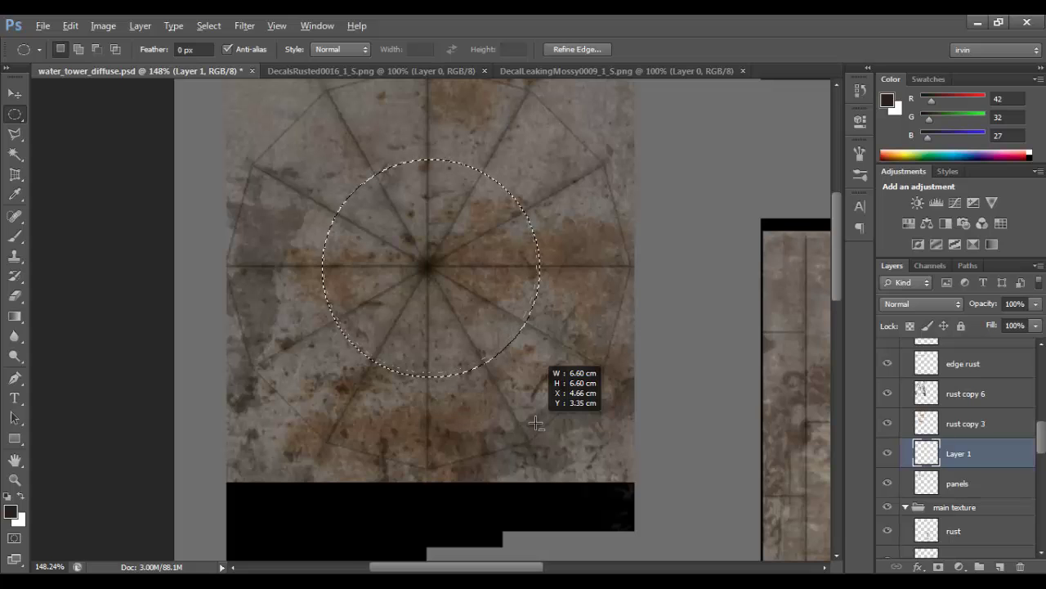
drag(537, 423, 536, 426)
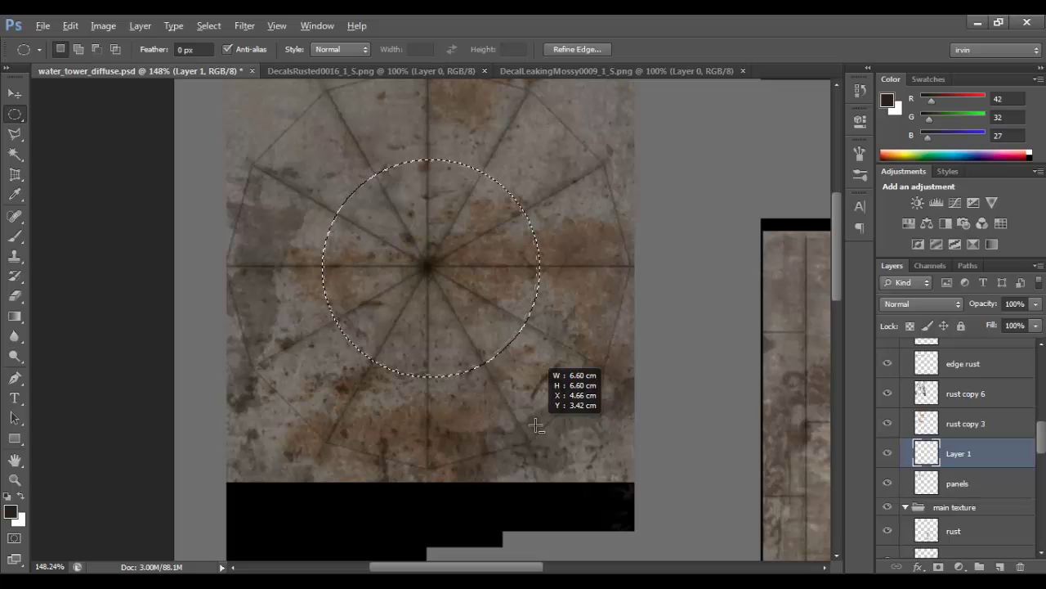
drag(538, 425, 536, 424)
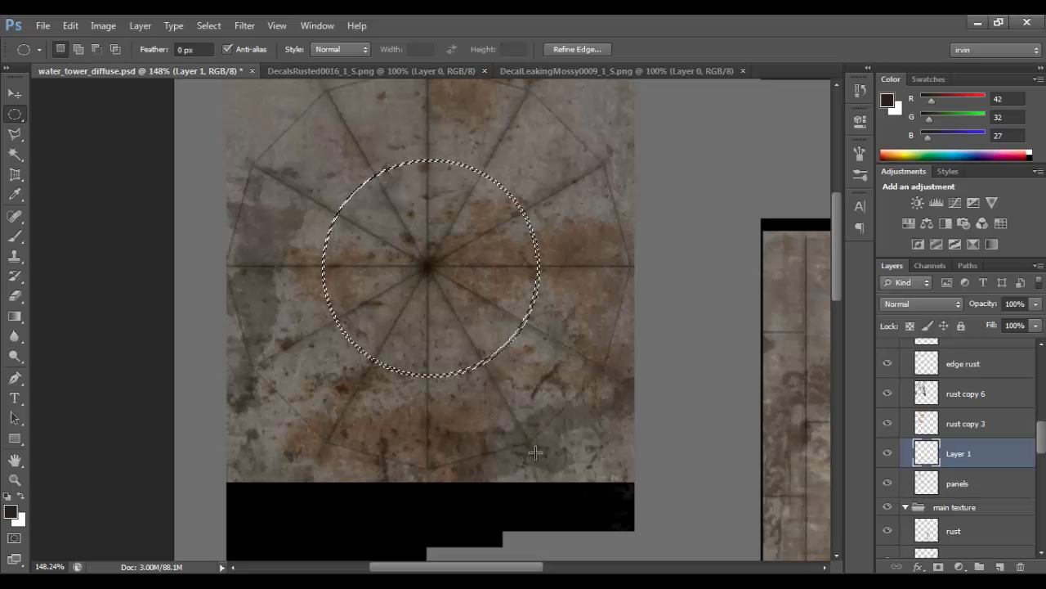
key(ctrl+d)
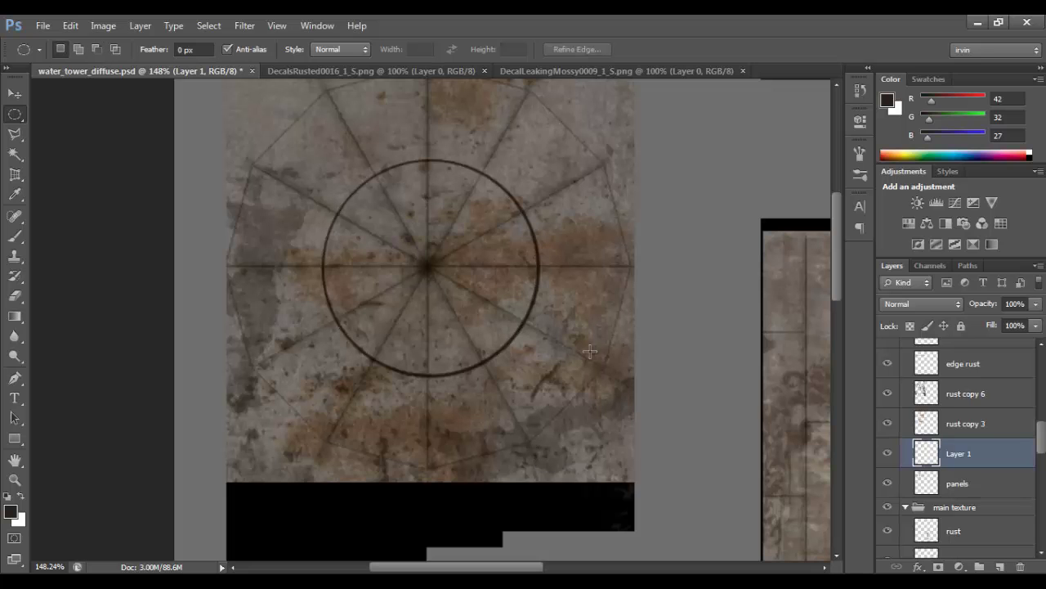
- Thin the ring's line by clearing its inner edge with a slightly smaller circular selection
scroll(524, 304, up, 4)
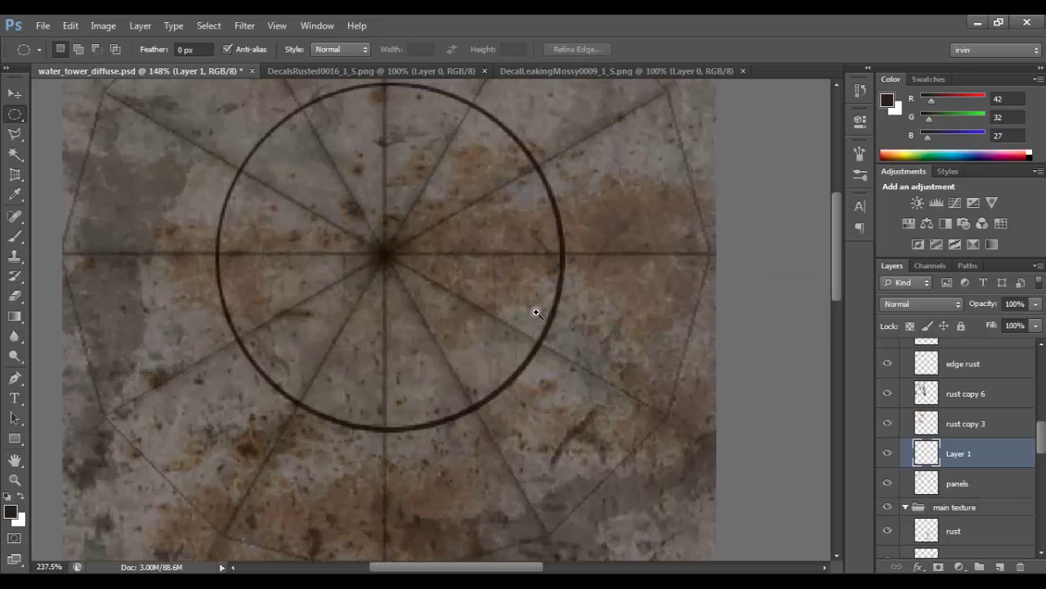
drag(446, 278, 463, 290)
mouse_move(288, 164)
mouse_down()
mouse_move(540, 468)
mouse_move(467, 408)
mouse_move(597, 458)
mouse_move(592, 445)
mouse_move(601, 468)
mouse_up()
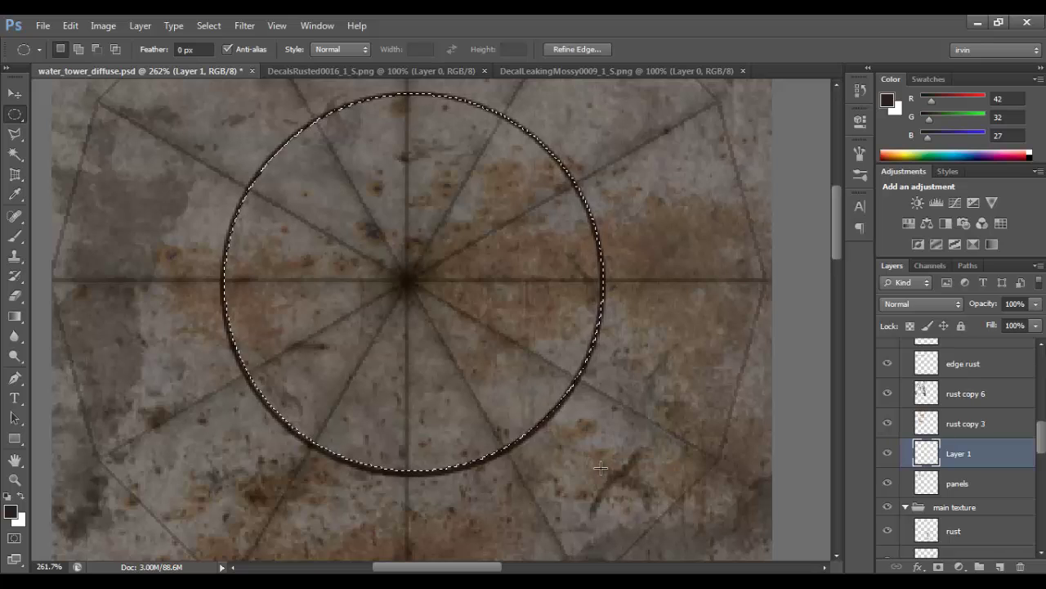
key(ctrl+d)
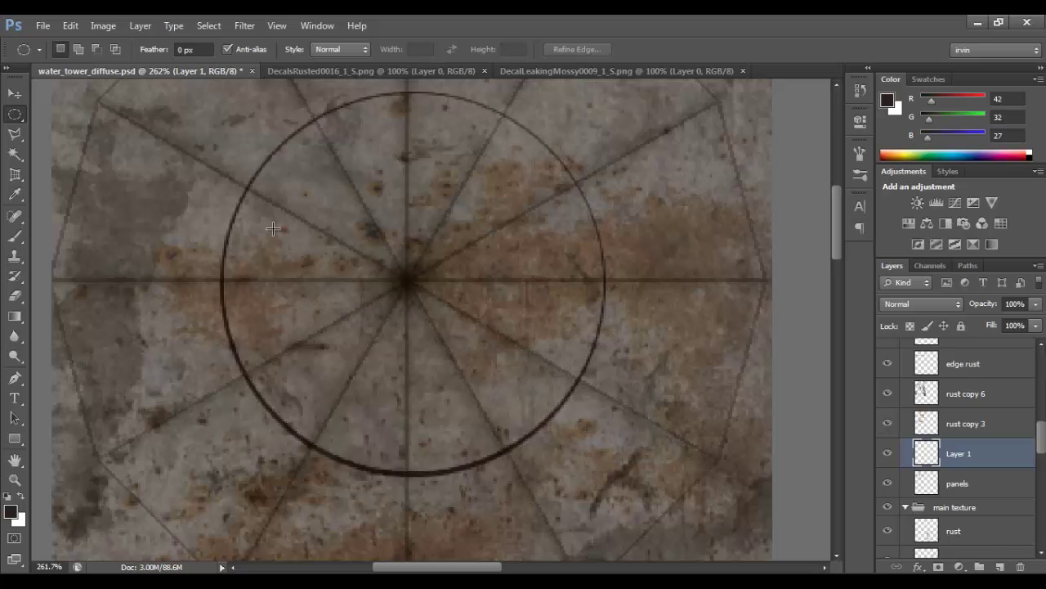
- Trim the thicker lower part of the ring with a shifted elliptical selection to even out the line
drag(273, 228, 596, 471)
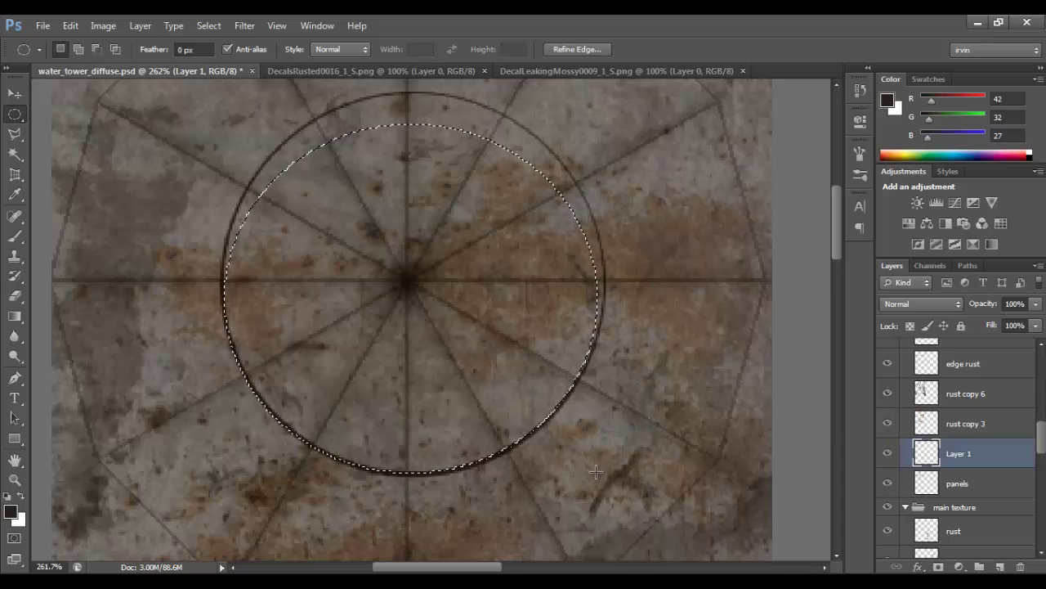
key(ctrl+d)
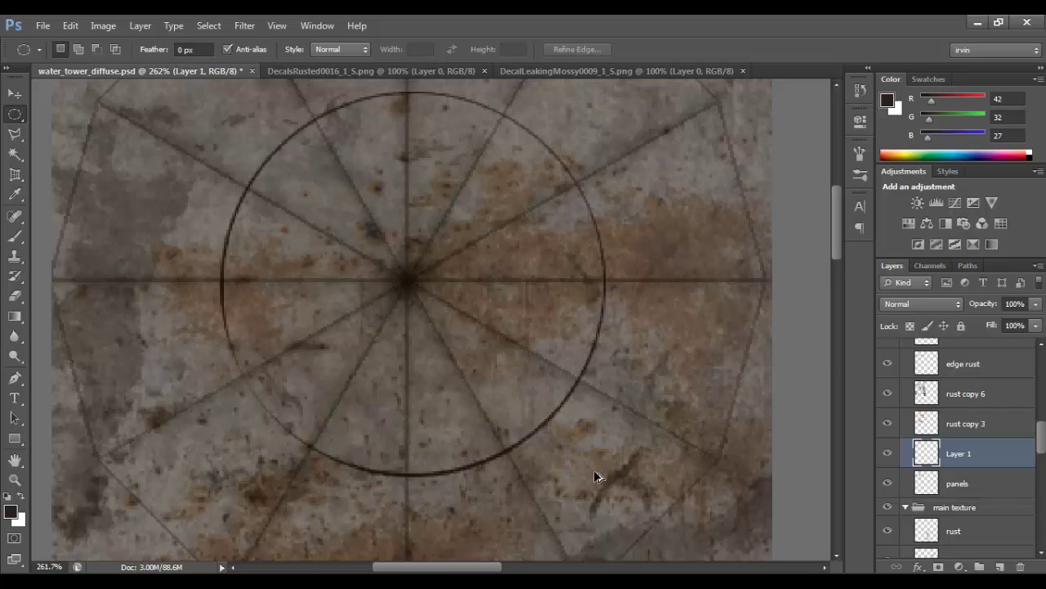
key(ctrl+shift+d)
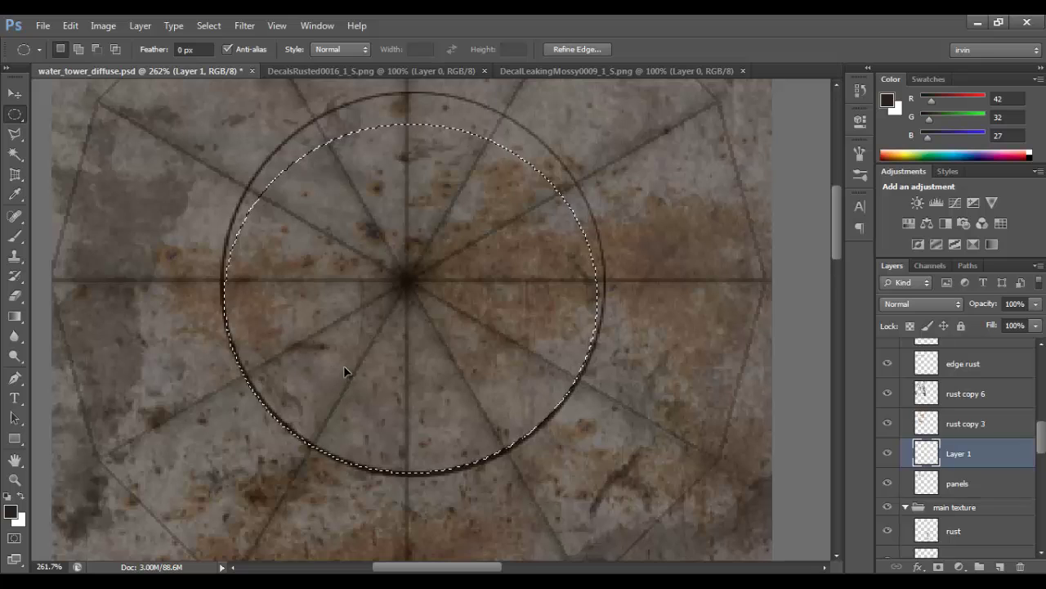
drag(343, 365, 345, 369)
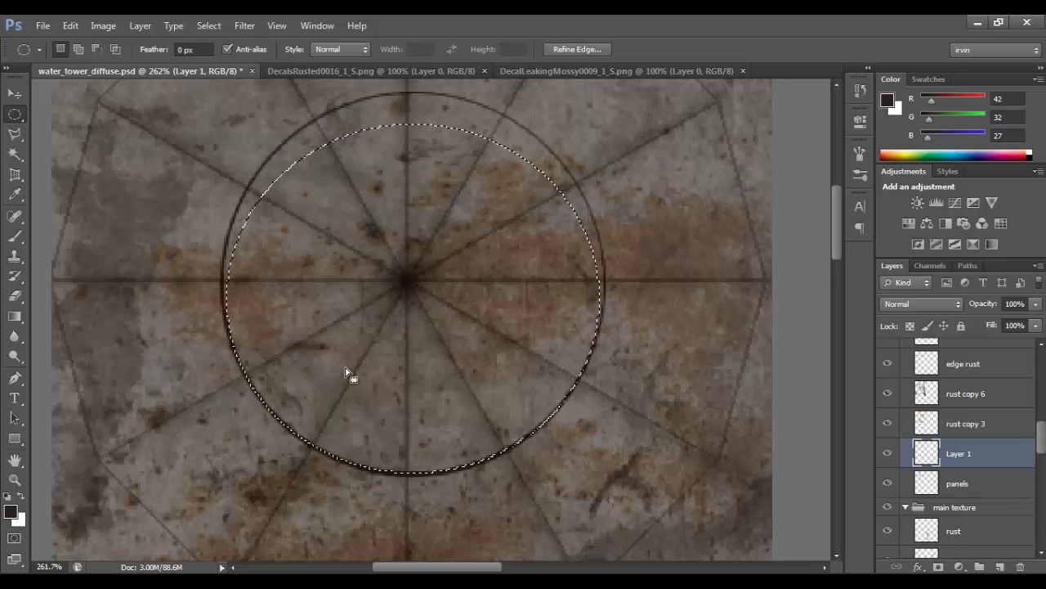
click(377, 333)
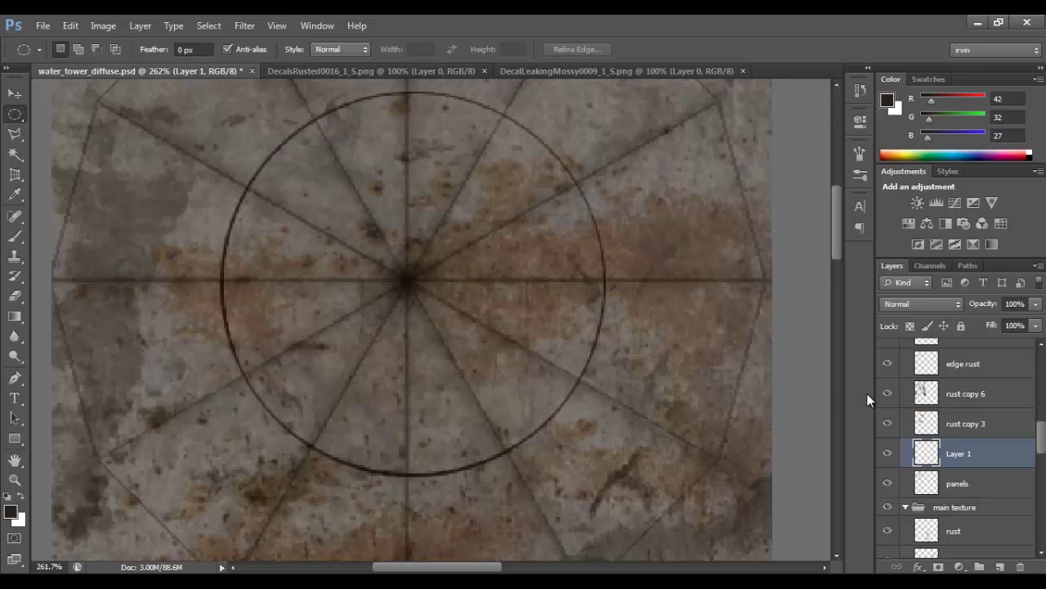
- Lower the ring layer's opacity to 48% and save the diffuse PSD
click(1035, 304)
click(996, 321)
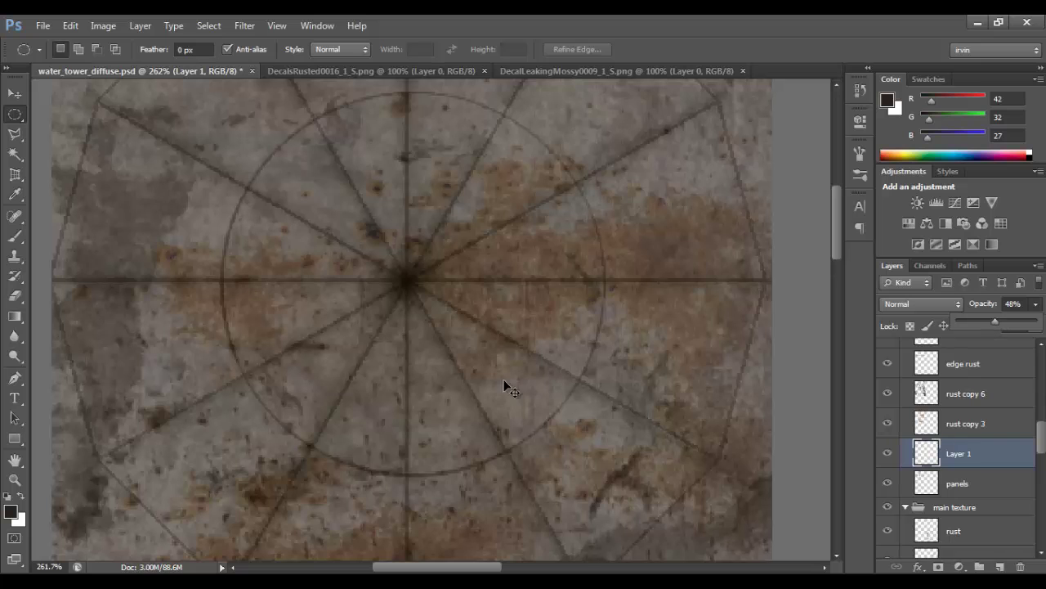
key(ctrl+s)
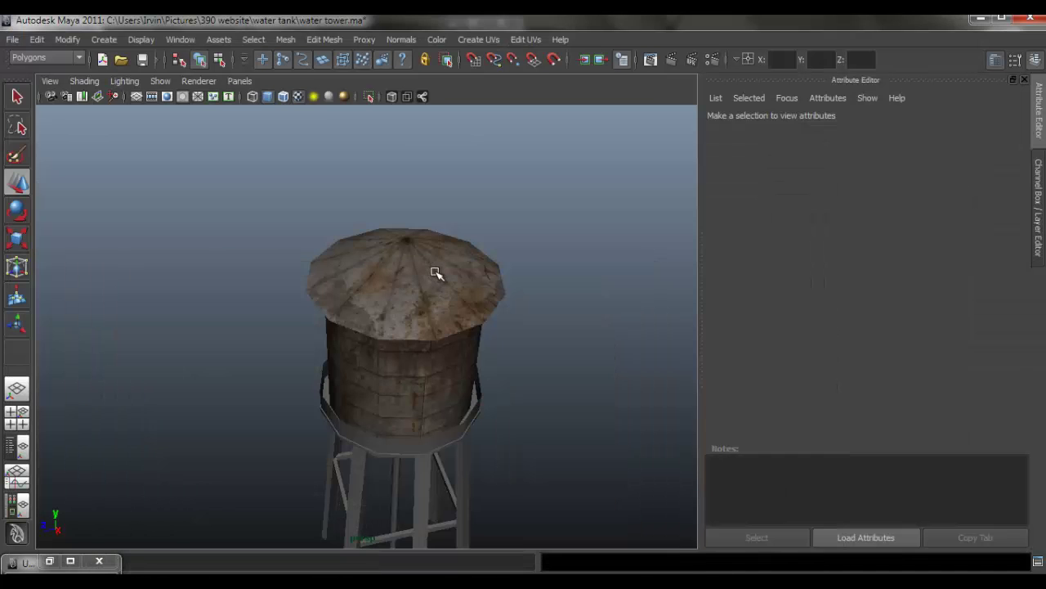
- Reload the saved diffuse PSD in the tower's psdFileTex1 texture in Maya and inspect the ring on the roof
click(435, 273)
click(985, 303)
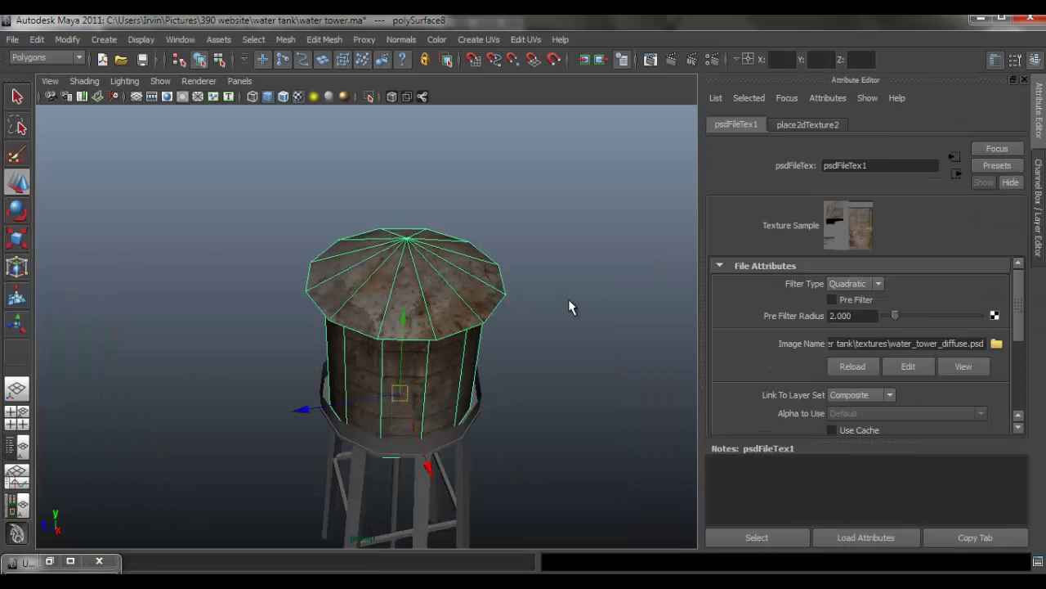
click(609, 321)
drag(439, 415, 524, 393)
- Examine the water tower reference photos in Windows Live Photo Gallery and compare their roofs with the Maya model
click(455, 580)
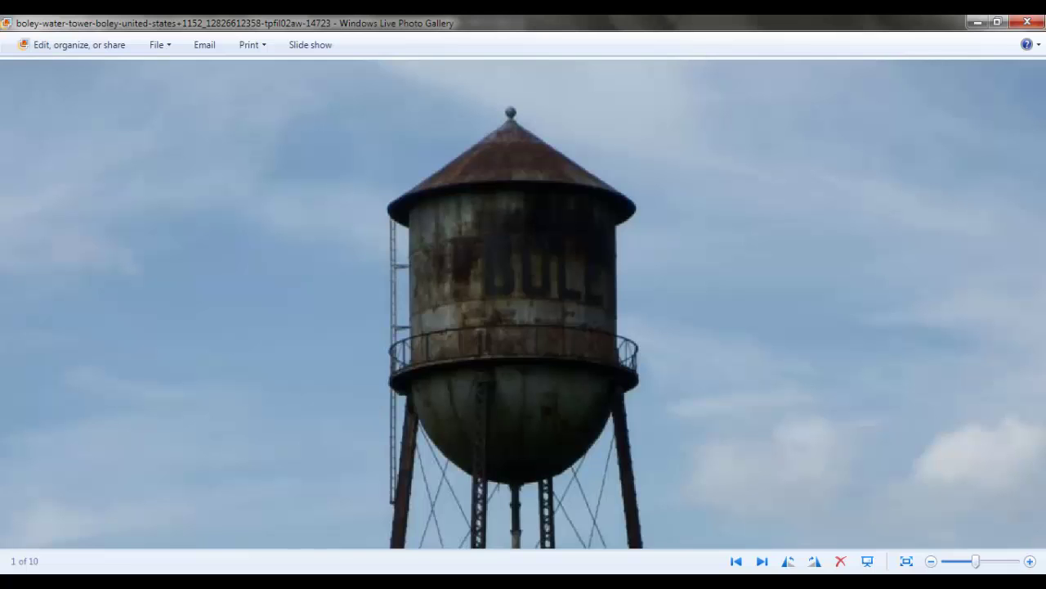
key(alt+Tab)
drag(467, 402, 457, 303)
key(alt+Tab)
key(Right)
key(Right)
key(Right)
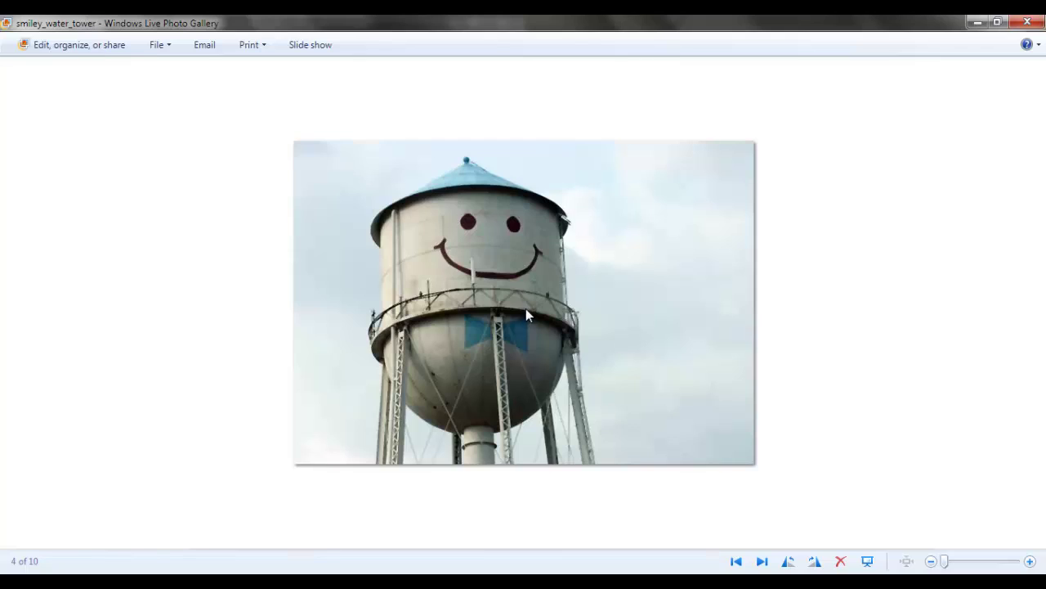
key(Right)
key(Right)
scroll(551, 191, up, 3)
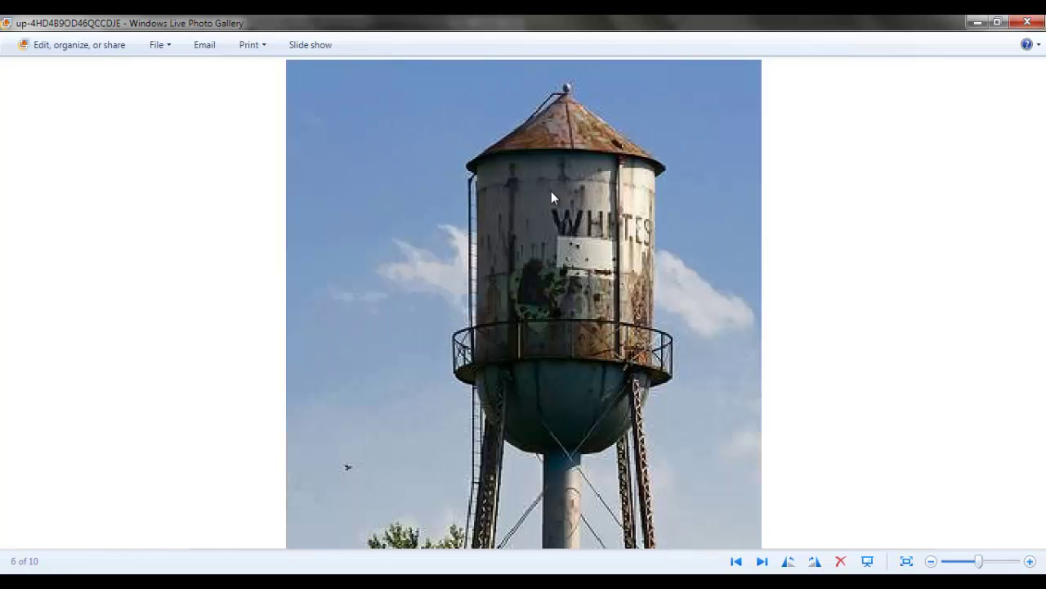
key(alt+Tab)
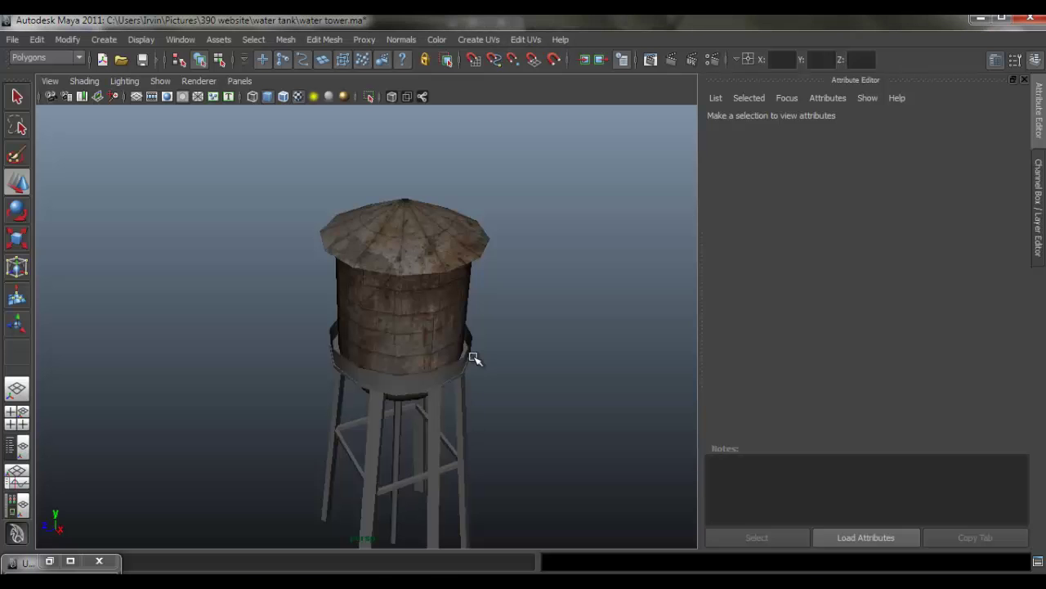
- Switch to Photoshop, scale the ring up to 138.02%, centre it on the roof's hub and save the diffuse PSD
key(alt+Tab)
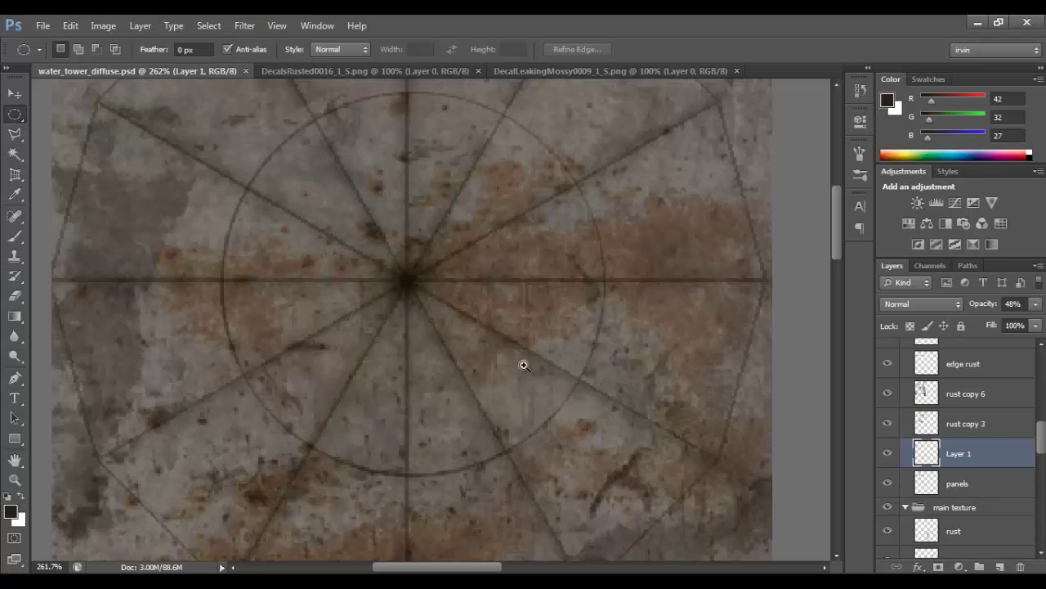
drag(524, 366, 464, 345)
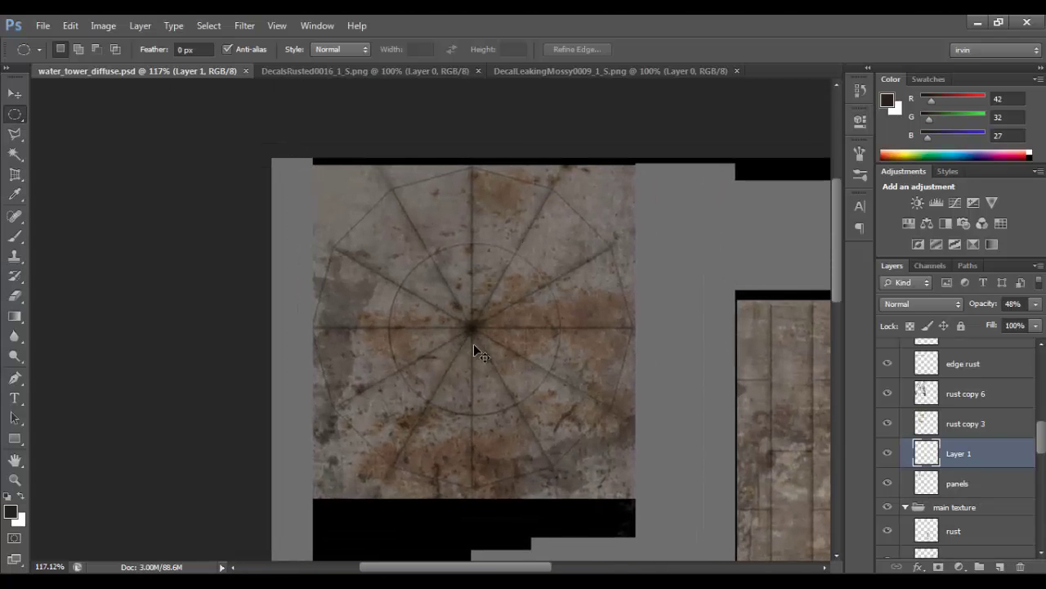
key(ctrl+t)
drag(389, 417, 339, 464)
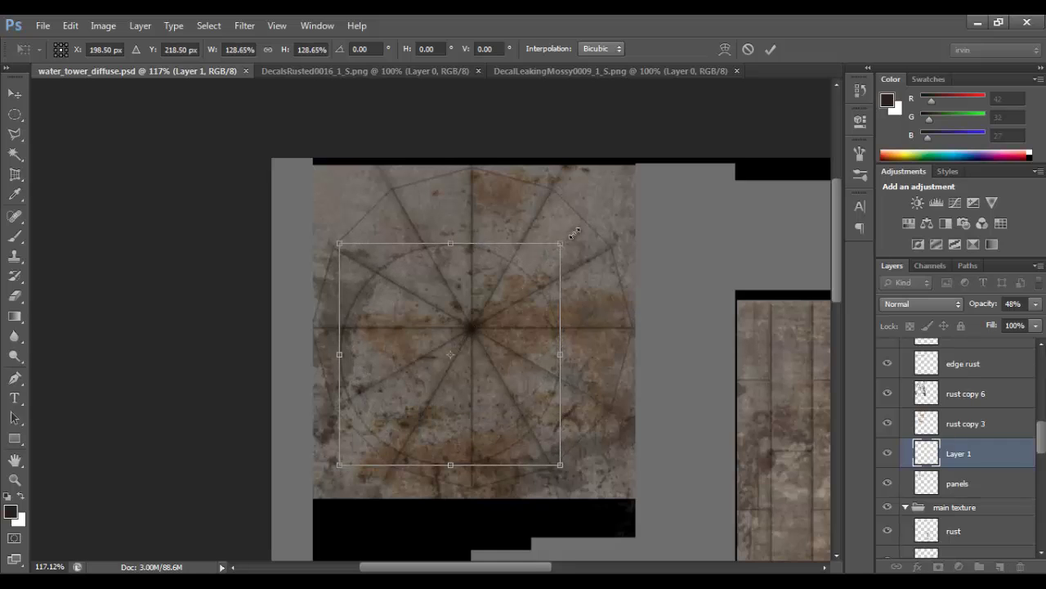
drag(575, 234, 590, 218)
drag(476, 375, 494, 355)
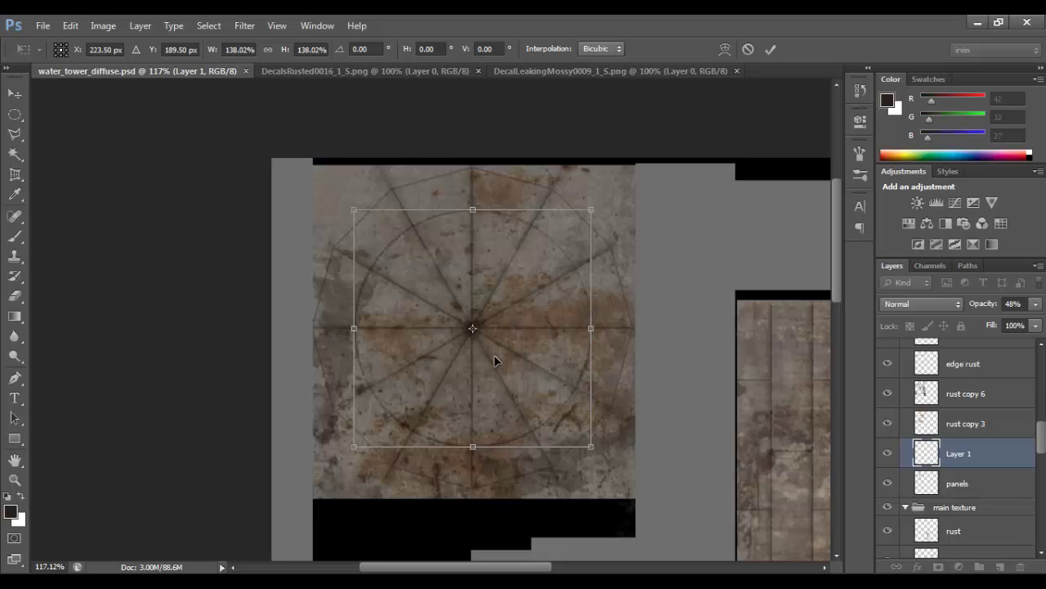
key(Return)
key(ctrl+s)
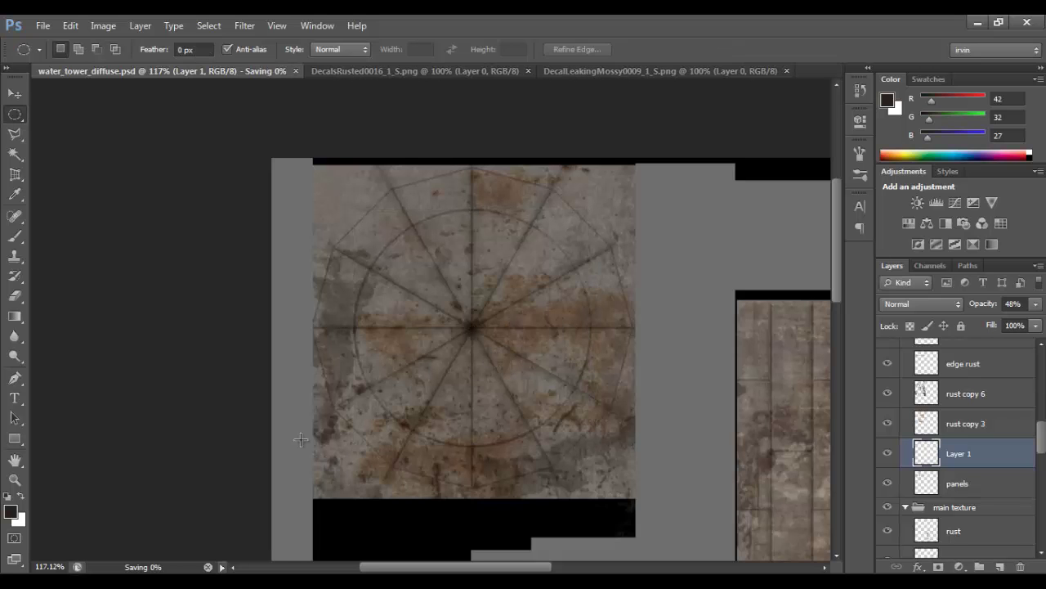
- Switch to Maya, reload the diffuse PSD in the tower's psdFileTex1 texture and inspect the ring on the roof
key(alt+Tab)
click(413, 328)
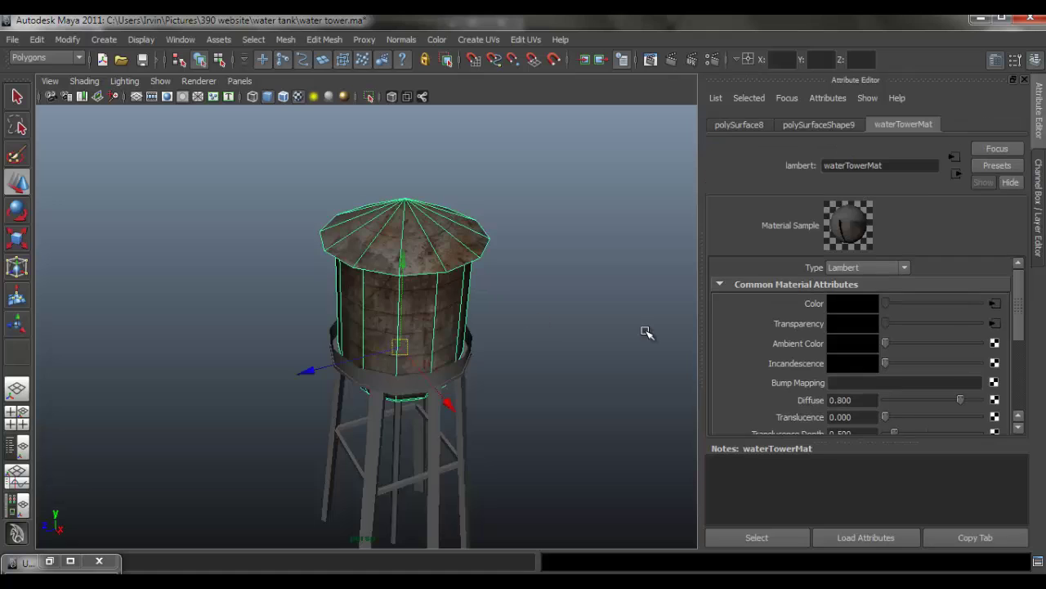
click(996, 303)
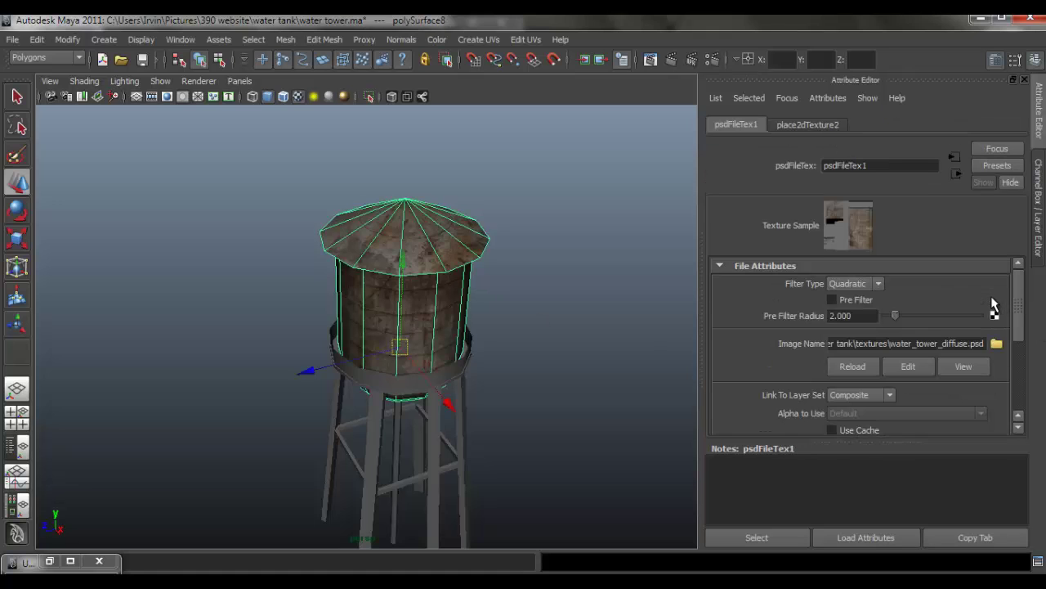
click(626, 281)
mouse_move(420, 368)
mouse_down()
mouse_move(504, 349)
mouse_move(566, 393)
mouse_move(564, 433)
mouse_move(411, 357)
mouse_move(449, 343)
mouse_move(479, 358)
mouse_move(486, 349)
mouse_move(483, 381)
mouse_move(486, 360)
mouse_move(472, 362)
mouse_move(472, 379)
mouse_move(450, 367)
mouse_move(433, 383)
mouse_up()
- Switch to Photoshop, scale the ring layer up to 114.72% and centre it on the roof's hub
click(213, 582)
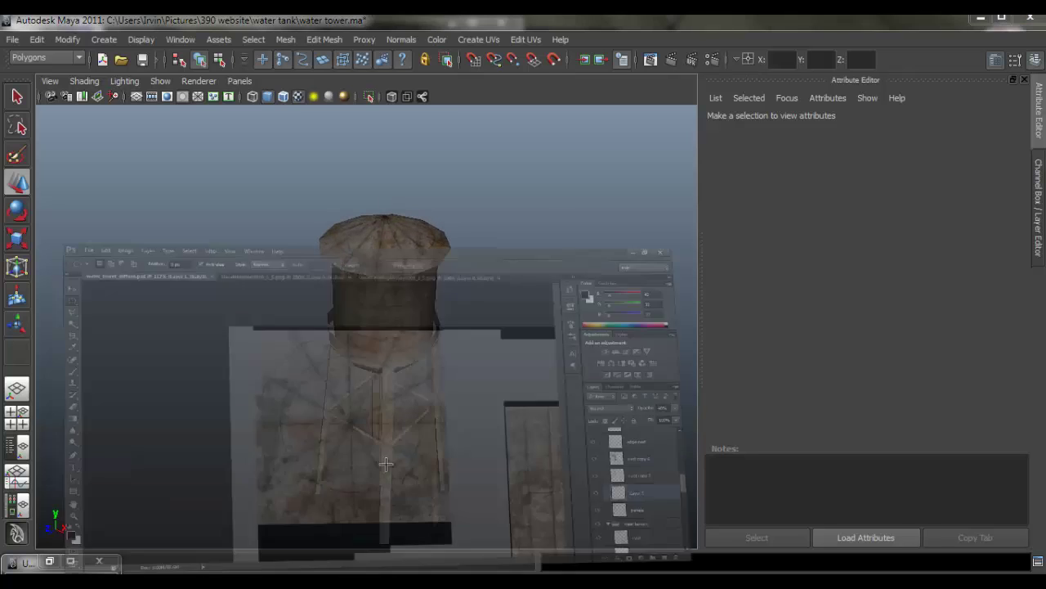
key(ctrl+t)
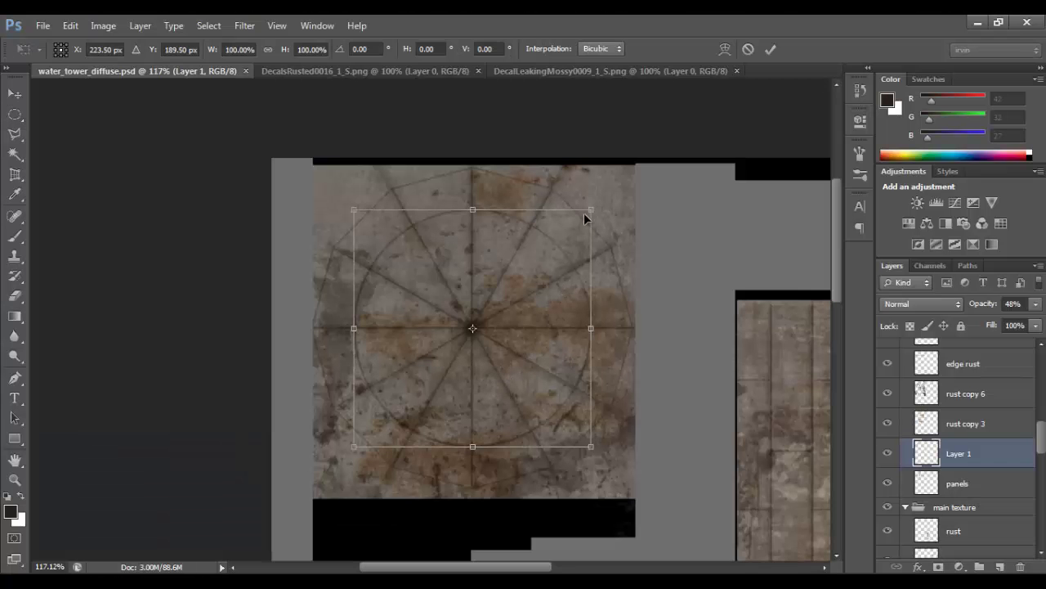
drag(585, 214, 611, 190)
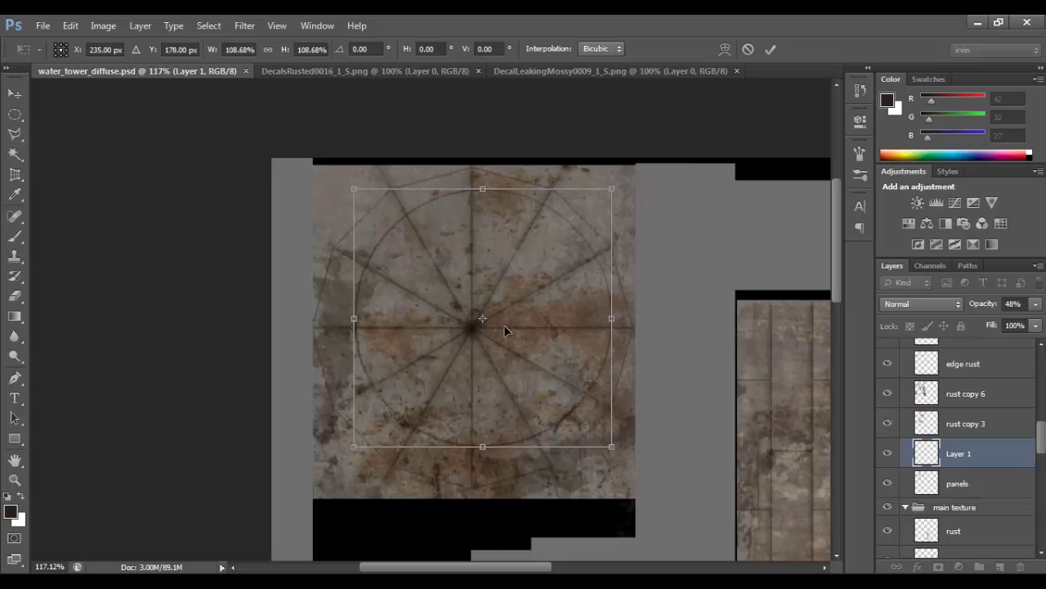
drag(504, 329, 496, 330)
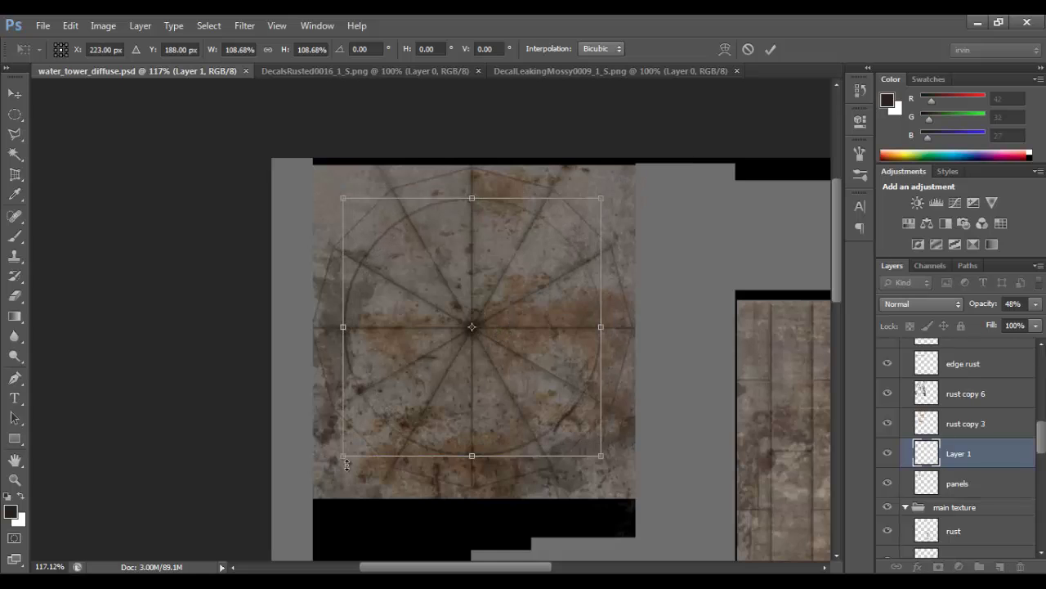
drag(347, 458, 334, 470)
drag(459, 413, 469, 406)
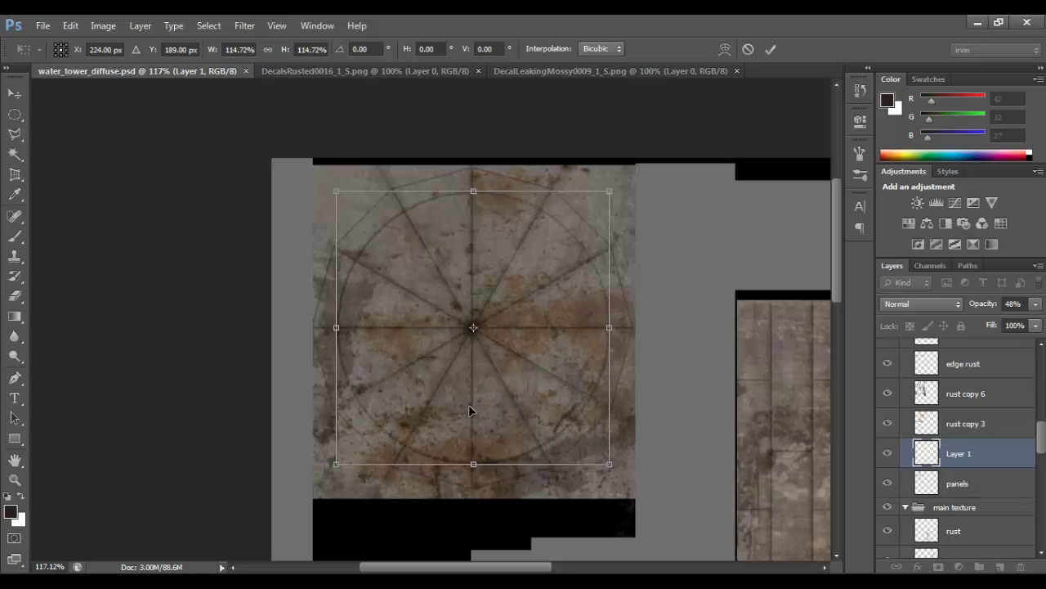
key(Return)
- Duplicate the ring layer, shrink the copy to a small inner ring around the roof's hub and save the PSD
key(ctrl+j)
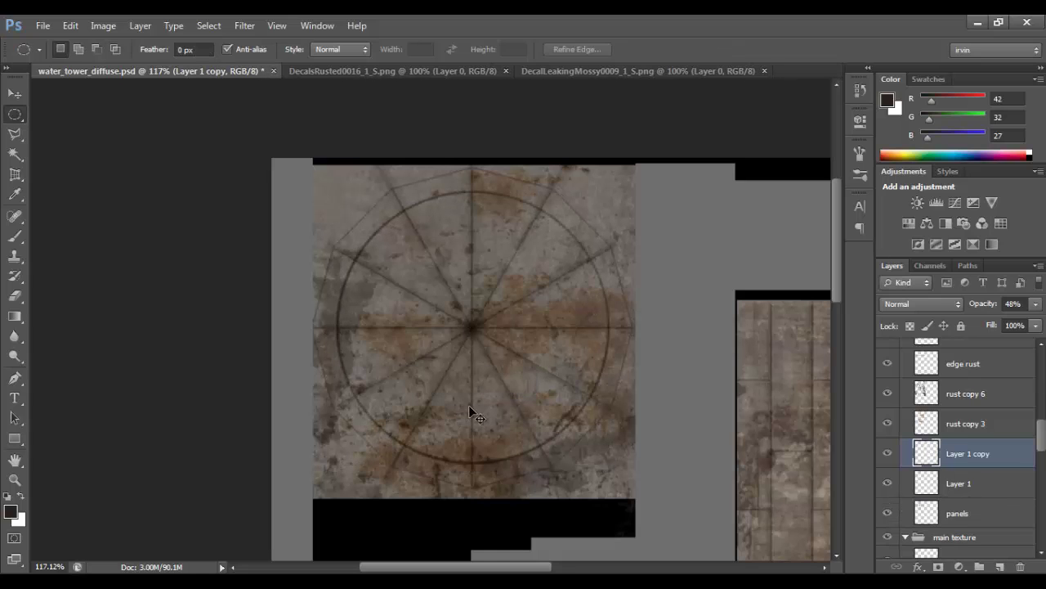
key(ctrl+t)
drag(614, 466, 500, 343)
key(Return)
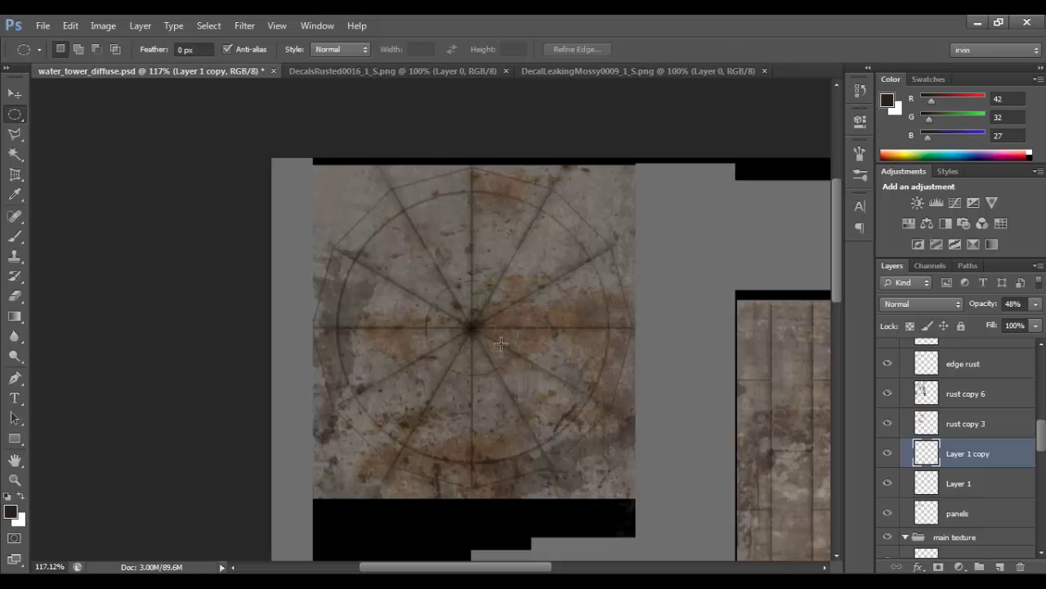
key(ctrl+s)
- Switch to Maya, reload the diffuse PSD in psdFileTex1 and inspect both roof rings from above
key(alt+Tab)
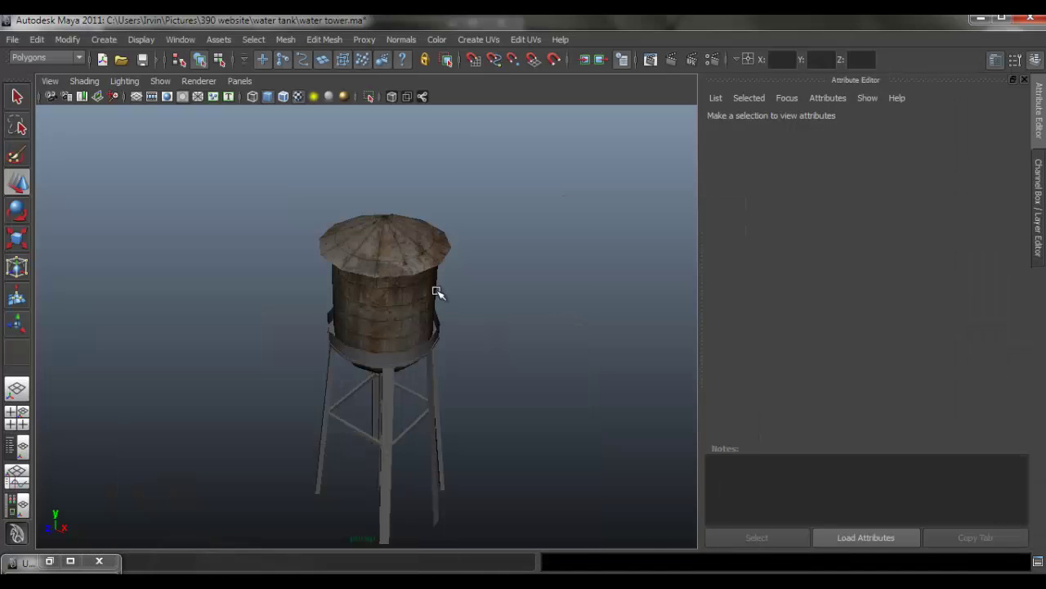
click(436, 290)
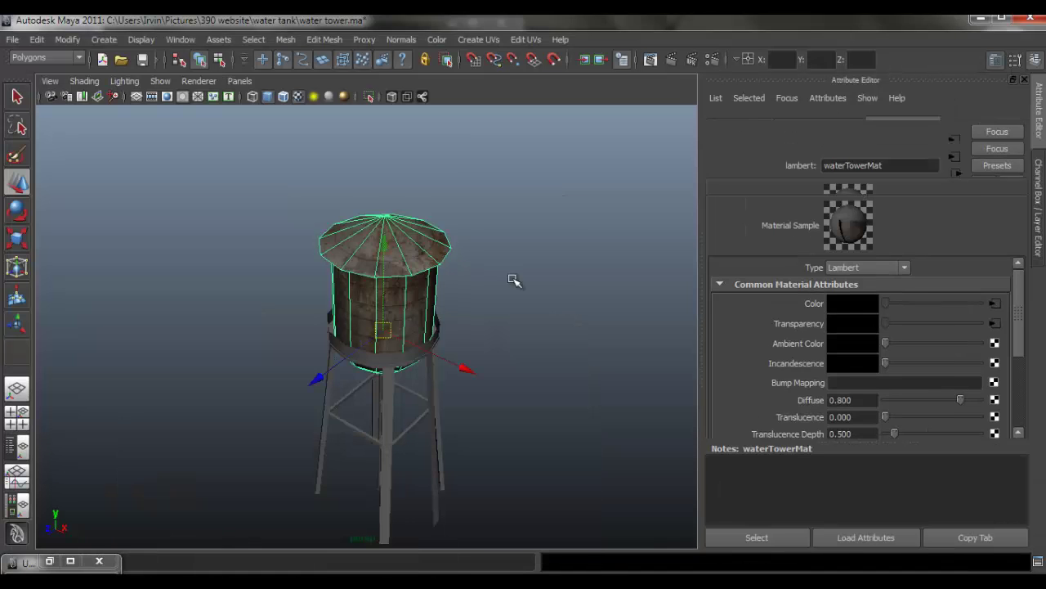
click(992, 305)
click(539, 299)
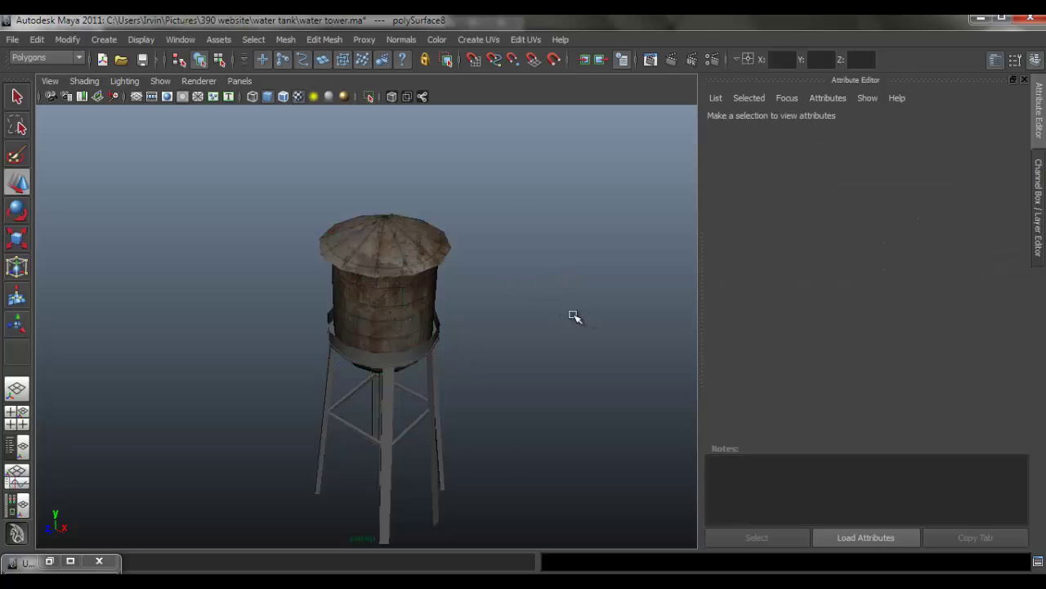
drag(462, 314, 469, 363)
scroll(468, 363, up, 2)
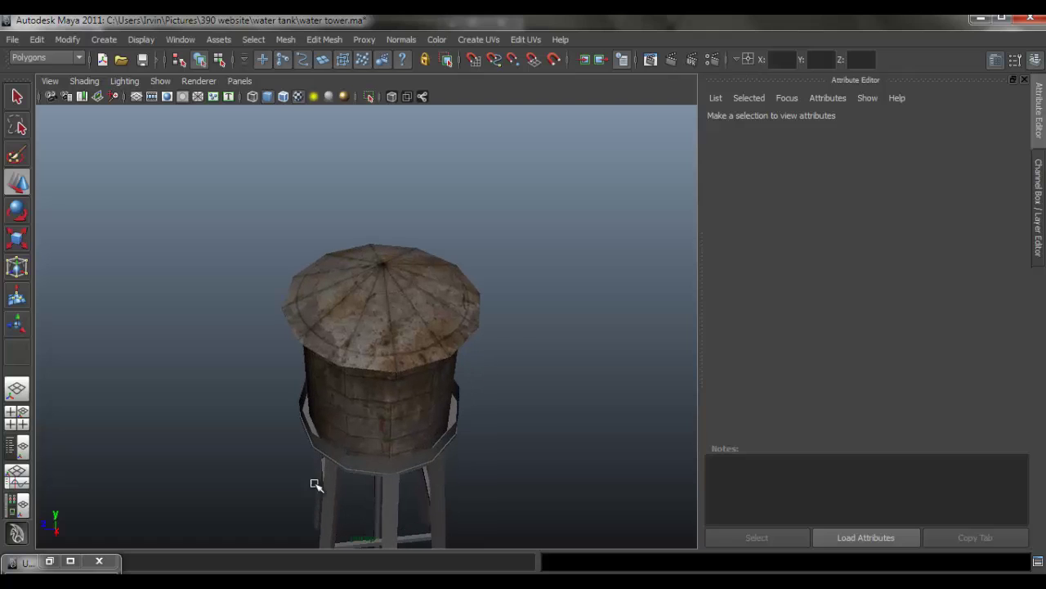
- Switch to Photoshop, raise the opacity of the inner ring layer, Layer 1 copy, and save the diffuse PSD
click(197, 582)
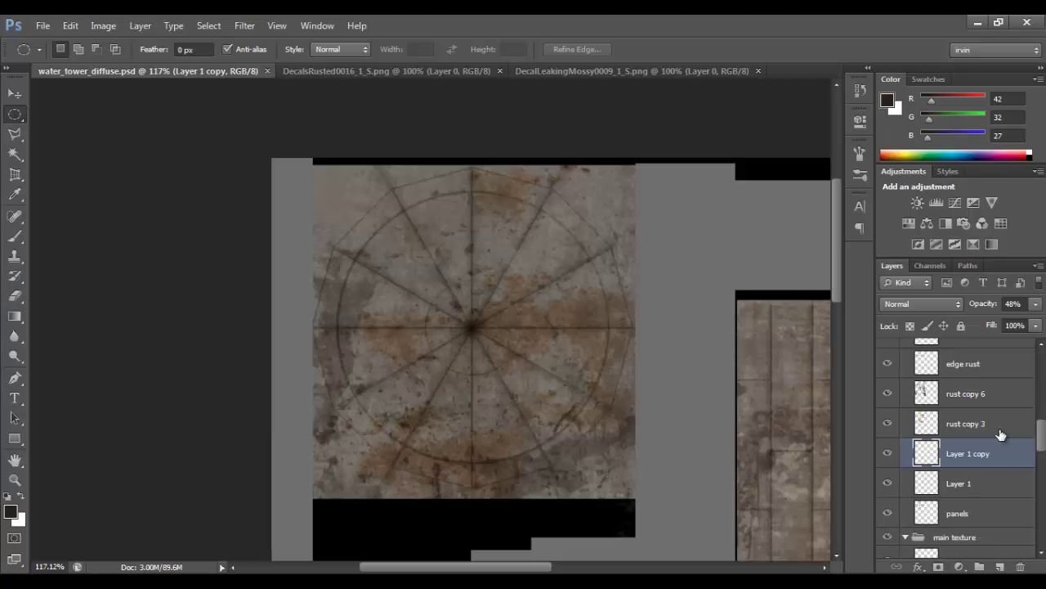
click(1034, 304)
click(1012, 323)
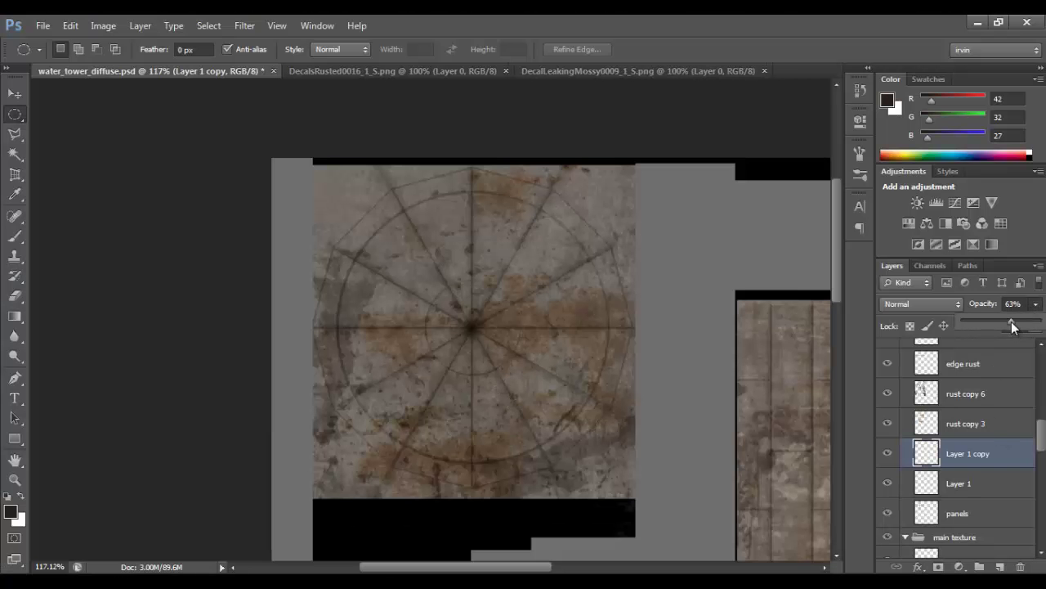
drag(1021, 325, 1031, 324)
key(ctrl+s)
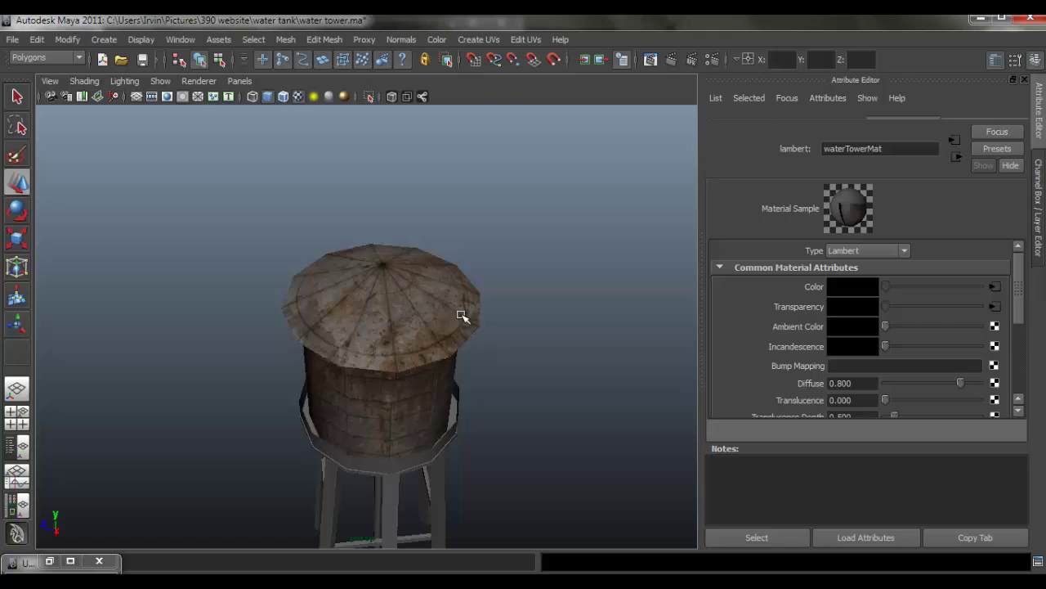
- Reload the diffuse PSD on the Maya water tower and check the stronger inner ring from above and from the side
click(462, 316)
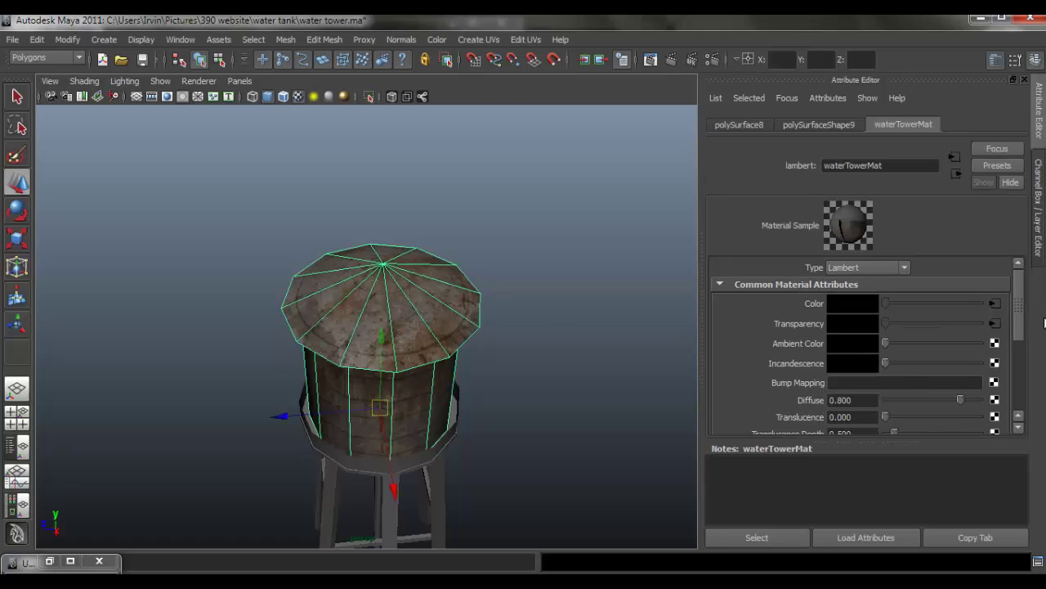
click(995, 303)
click(582, 323)
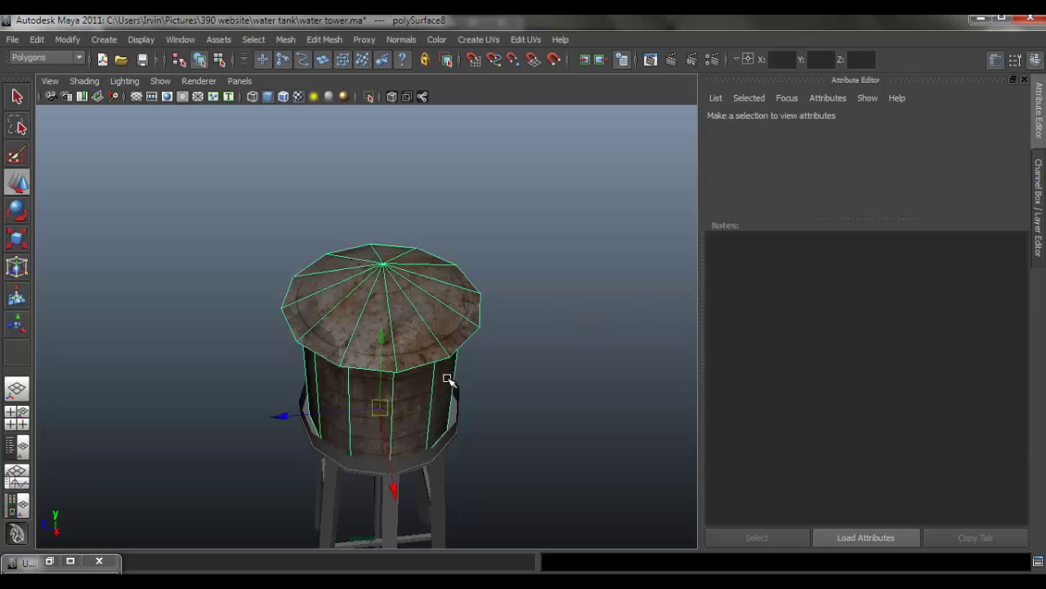
drag(453, 391, 488, 354)
drag(496, 481, 383, 507)
- Switch to Photoshop, hide both ring layers, Layer 1 copy and Layer 1, and save the diffuse PSD
key(alt+Tab)
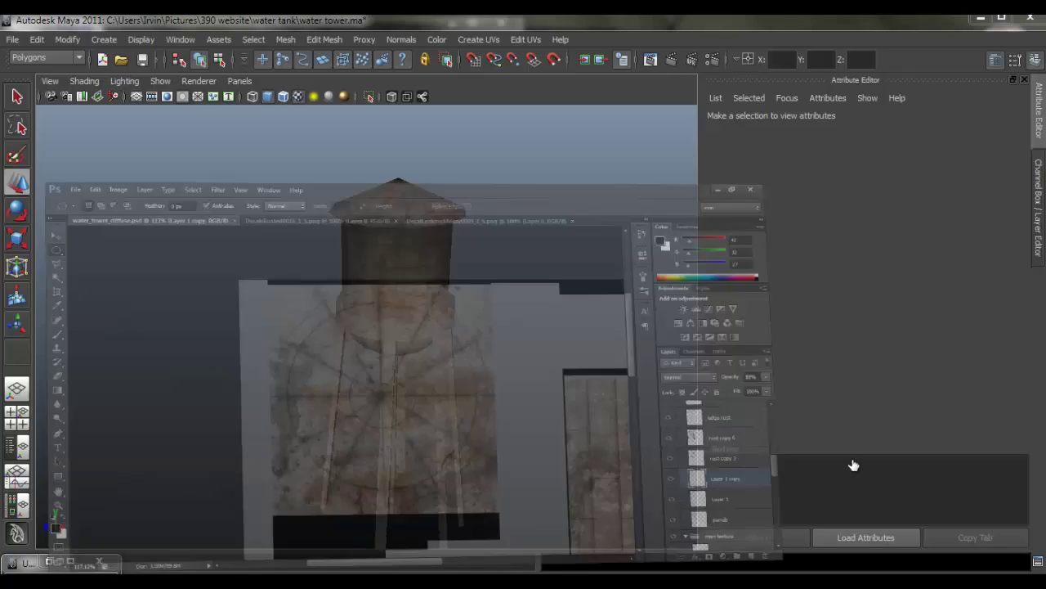
click(888, 454)
click(888, 483)
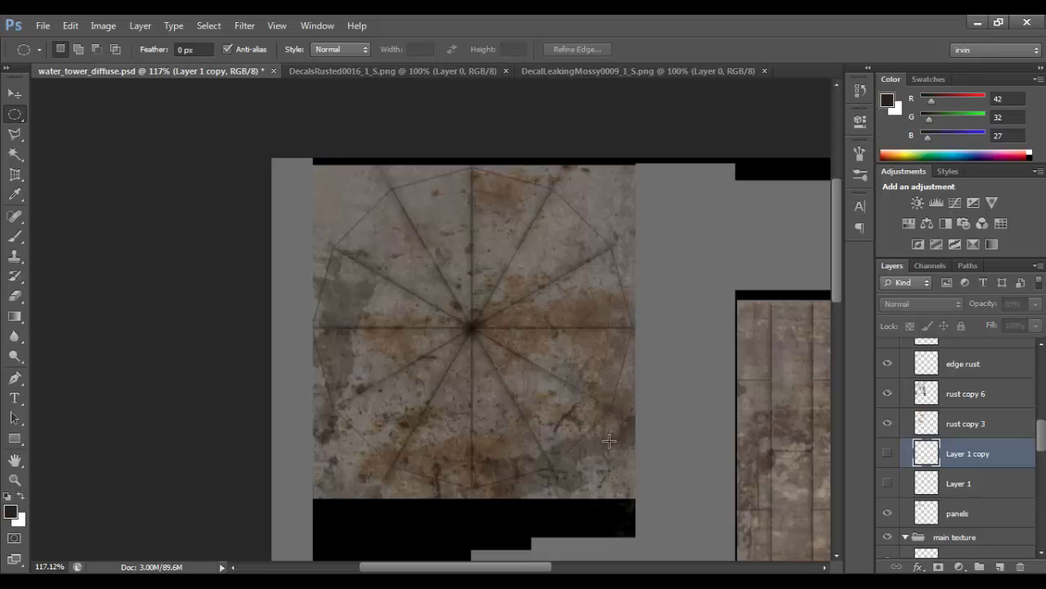
- Reload the diffuse PSD in Maya and compare the roof without rings against the water tower reference photo
key(alt+Tab)
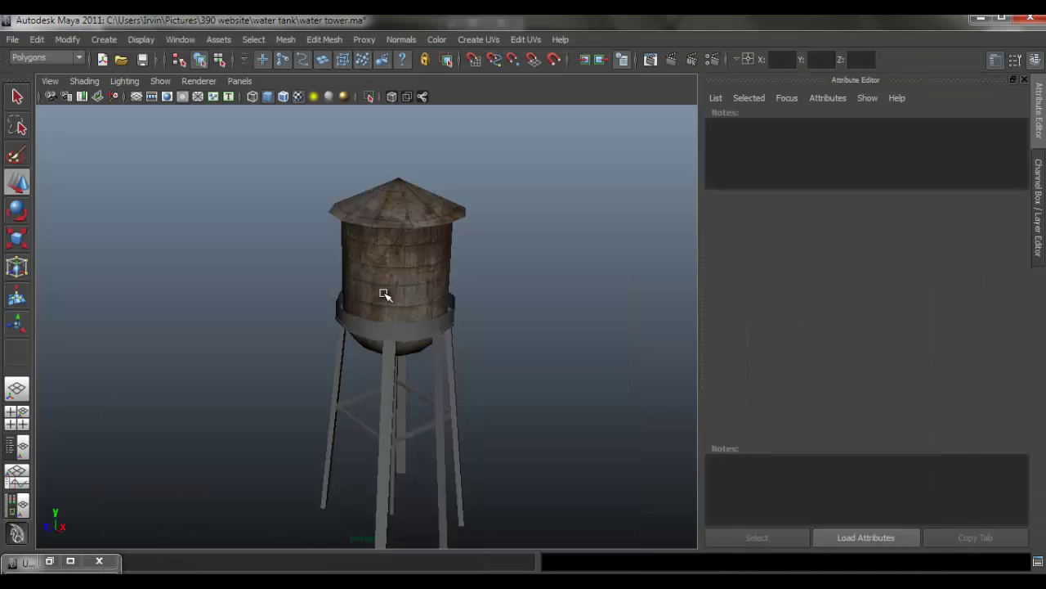
click(381, 292)
click(994, 305)
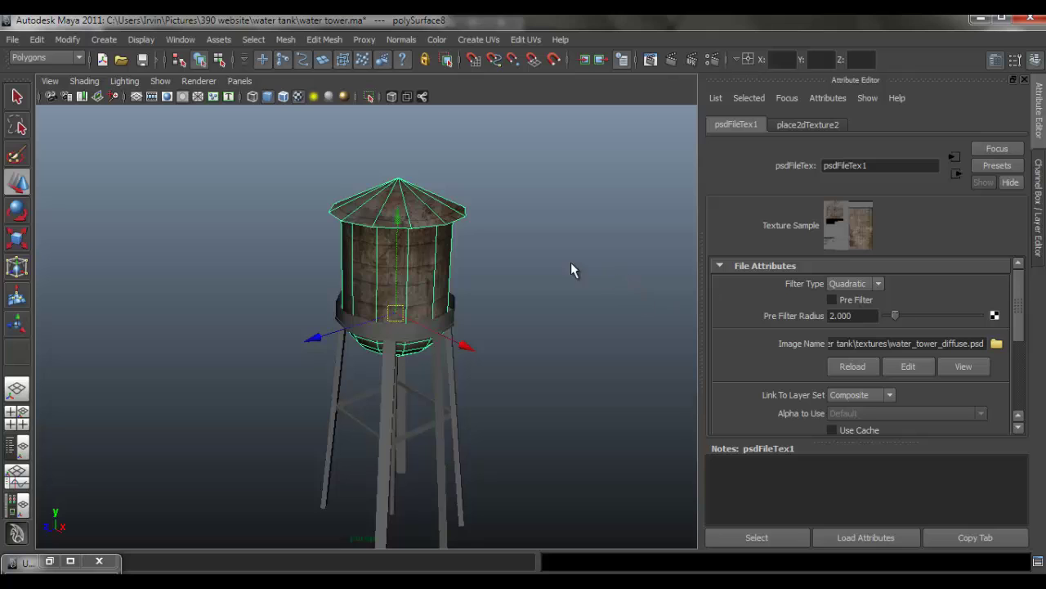
click(572, 282)
drag(472, 294, 458, 284)
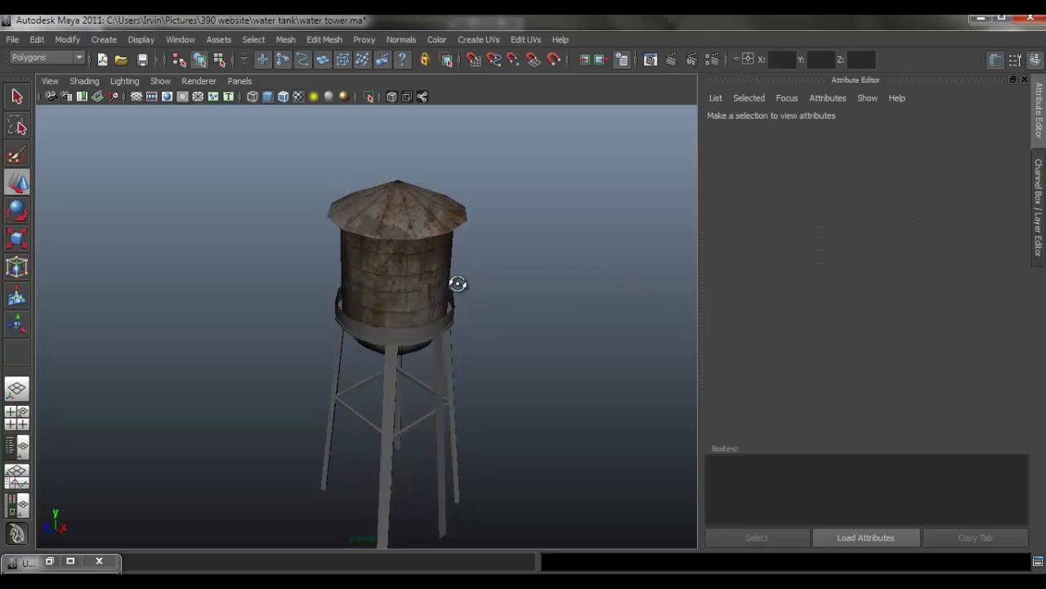
key(alt+Tab)
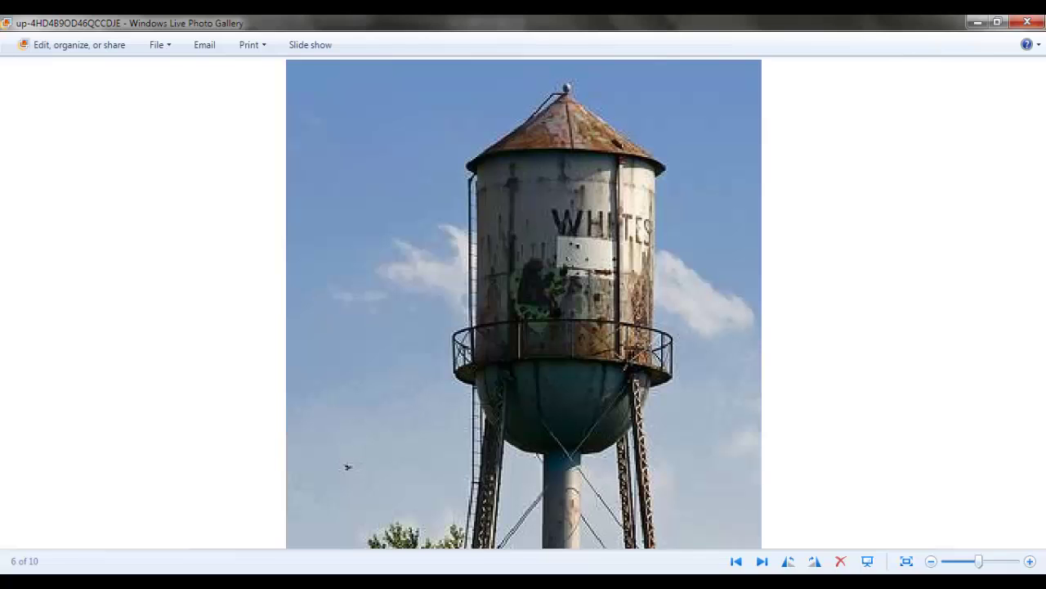
key(alt+Tab)
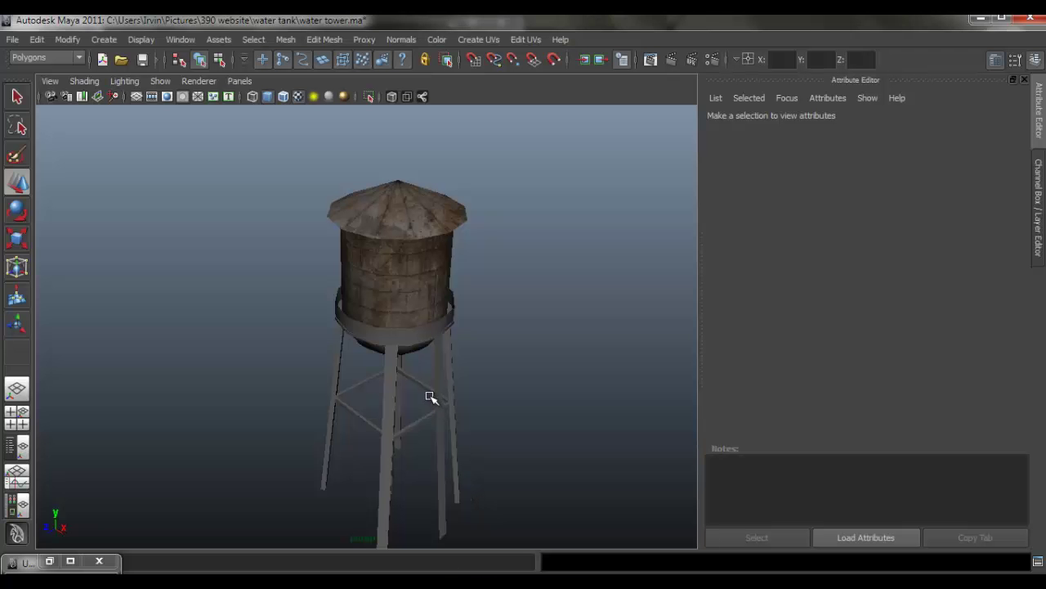
- Switch to Photoshop, duplicate the rust copy 6 layer and place the copy over the roof-underside piece with the circular hole
key(alt+Tab)
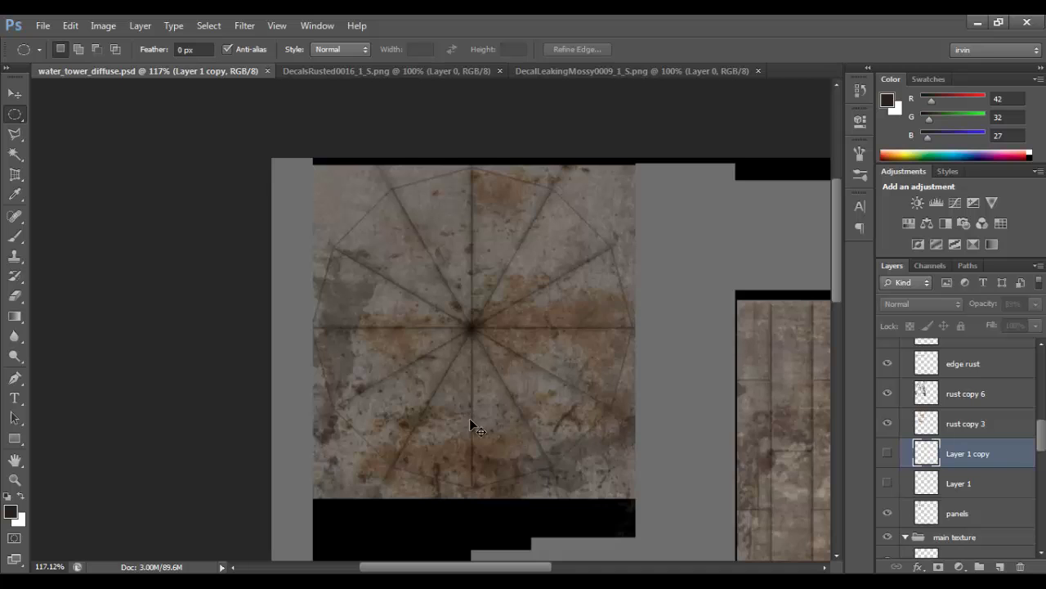
scroll(470, 425, down, 3)
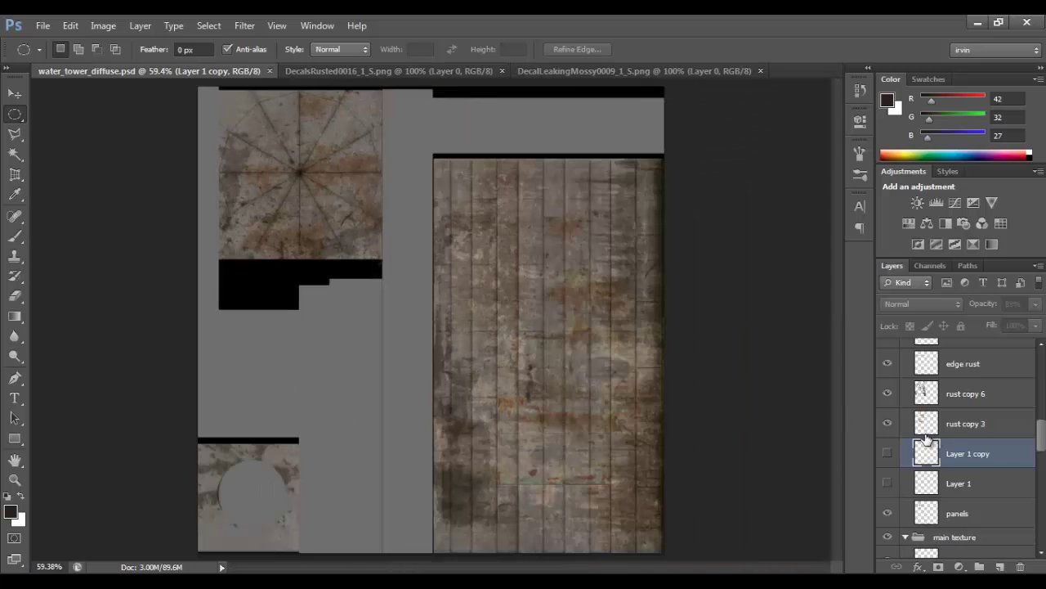
scroll(932, 435, up, 2)
click(954, 456)
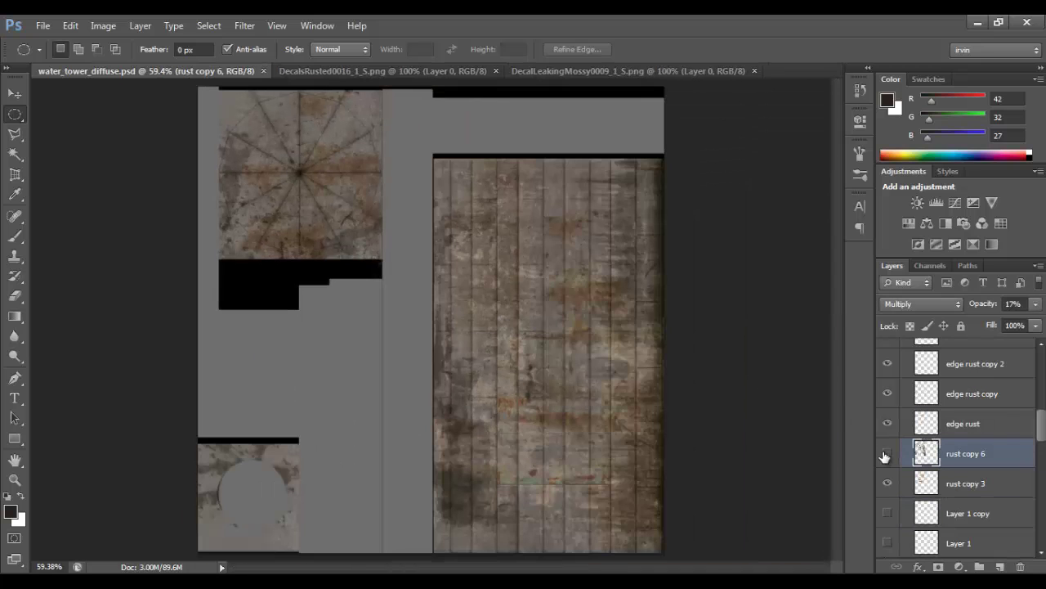
key(v)
drag(337, 225, 282, 450)
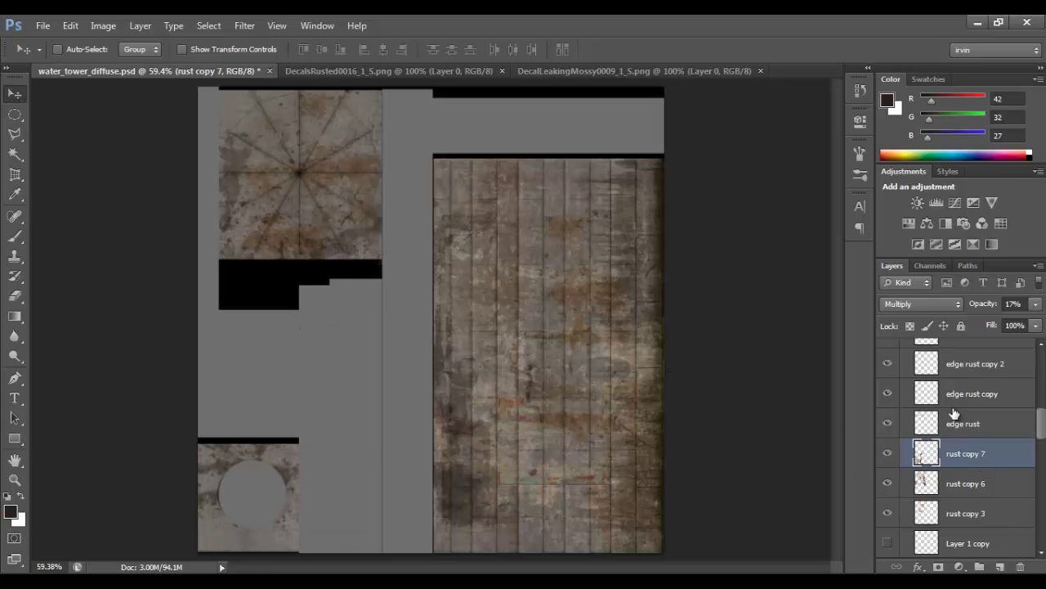
- Duplicate the rust copy 4 layer, move the copy onto the roof-underside piece and save the diffuse PSD
scroll(930, 417, up, 6)
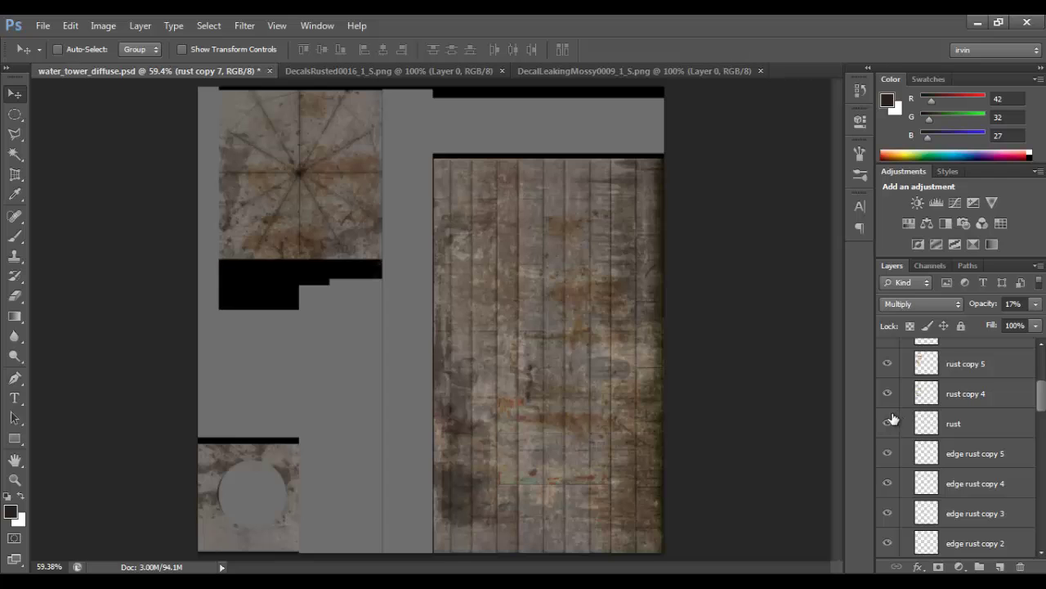
click(887, 394)
click(887, 393)
click(949, 396)
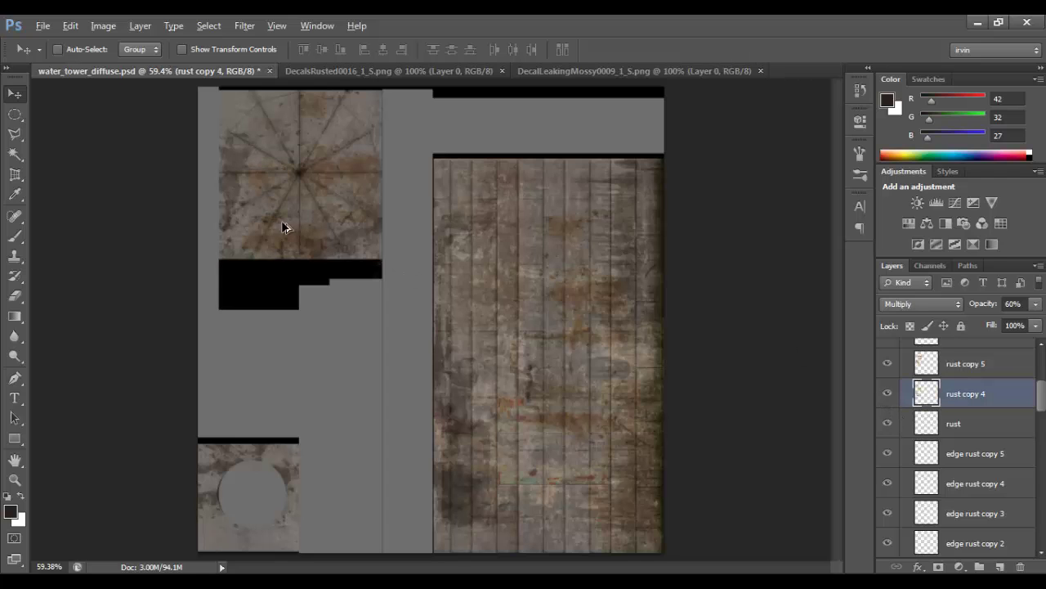
drag(283, 227, 260, 443)
key(ctrl+s)
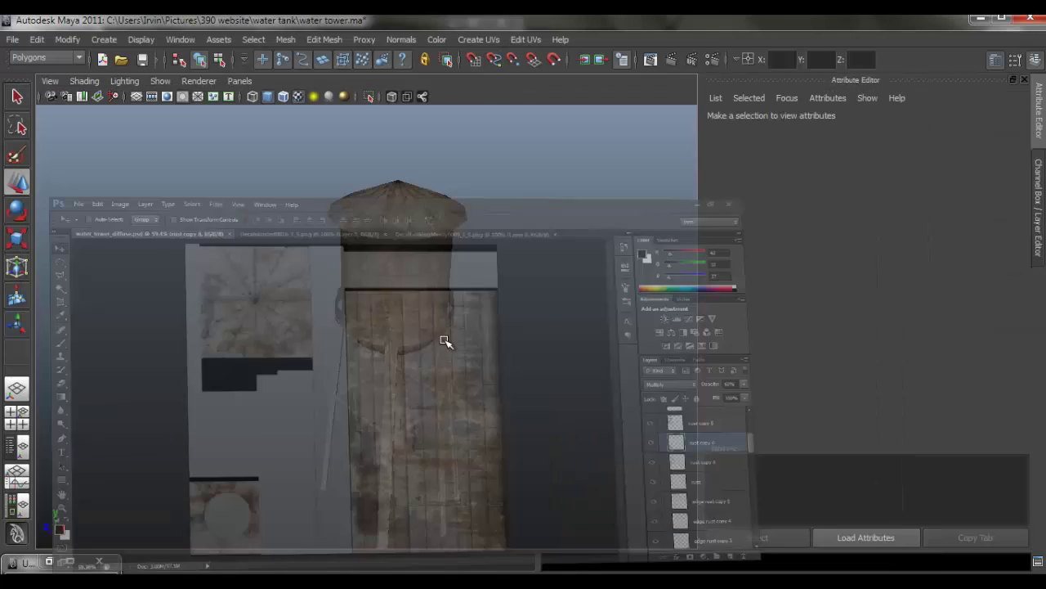
- In Maya, view the tower from below and reload the diffuse PSD in psdFileTex1 to check the roof's underside
drag(444, 341, 484, 276)
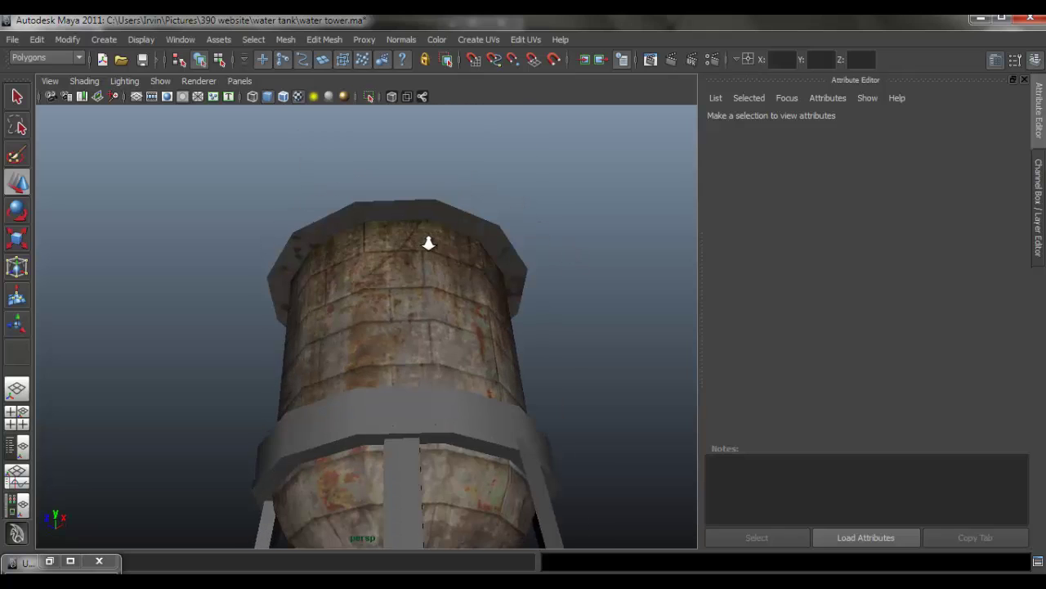
drag(429, 243, 450, 226)
click(458, 227)
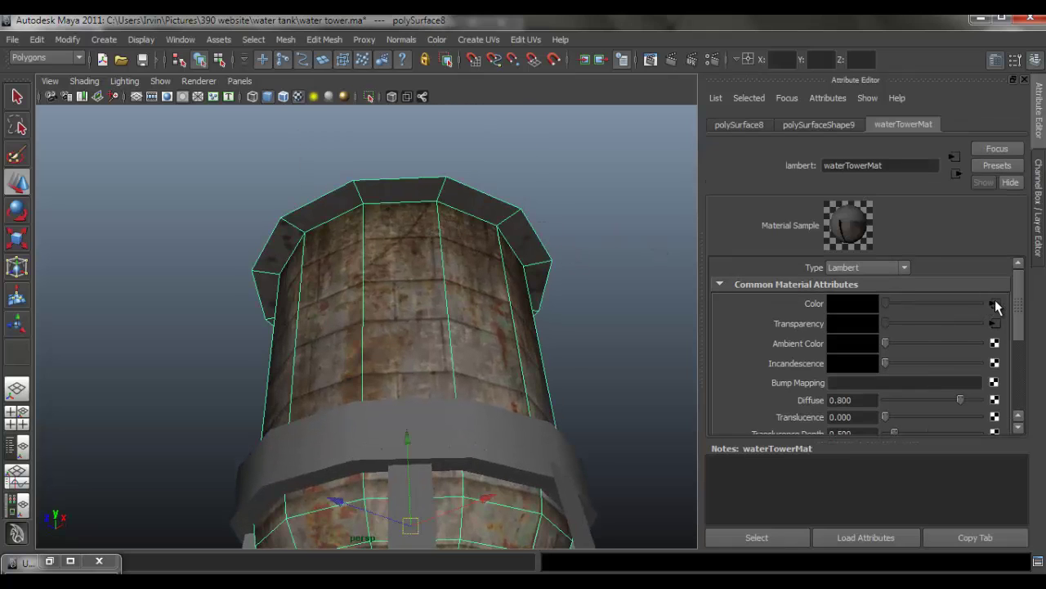
click(994, 304)
click(619, 197)
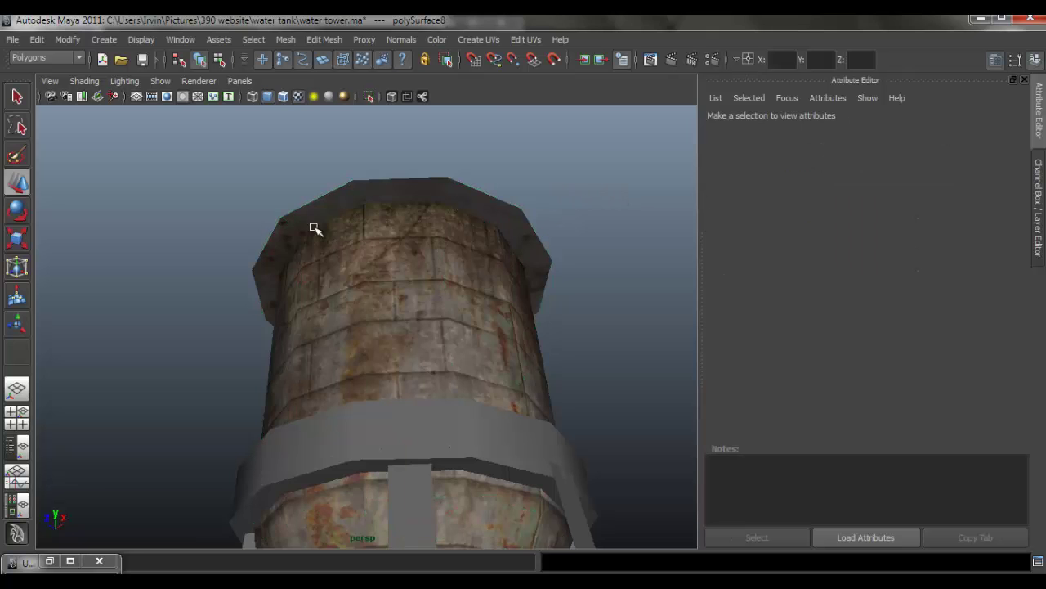
- Examine the textured water tower in Maya from several angles and compare it with the water tower reference photo
drag(283, 246, 471, 229)
drag(479, 311, 433, 278)
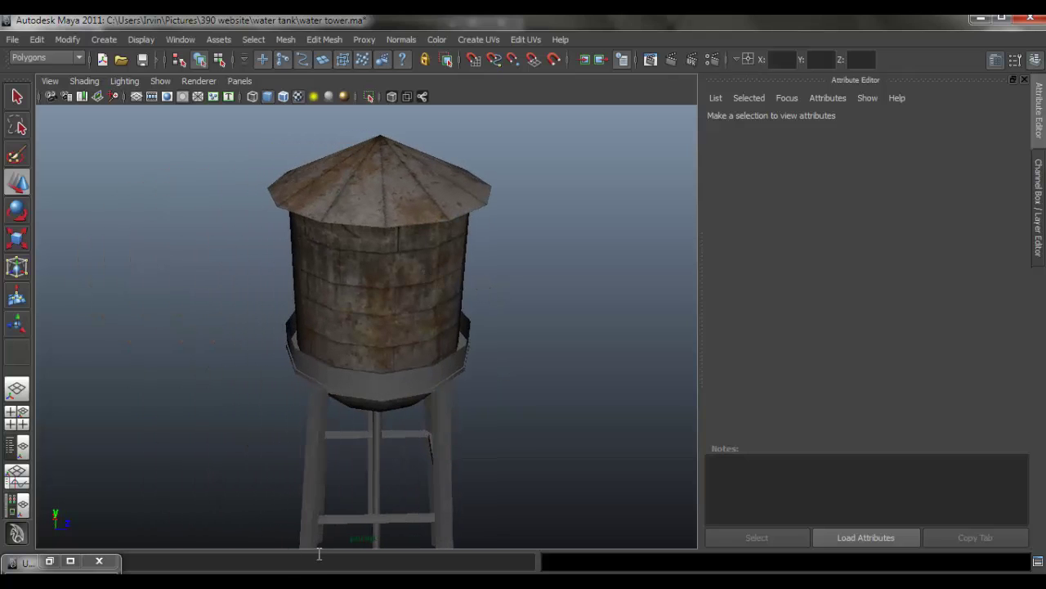
key(alt+Tab)
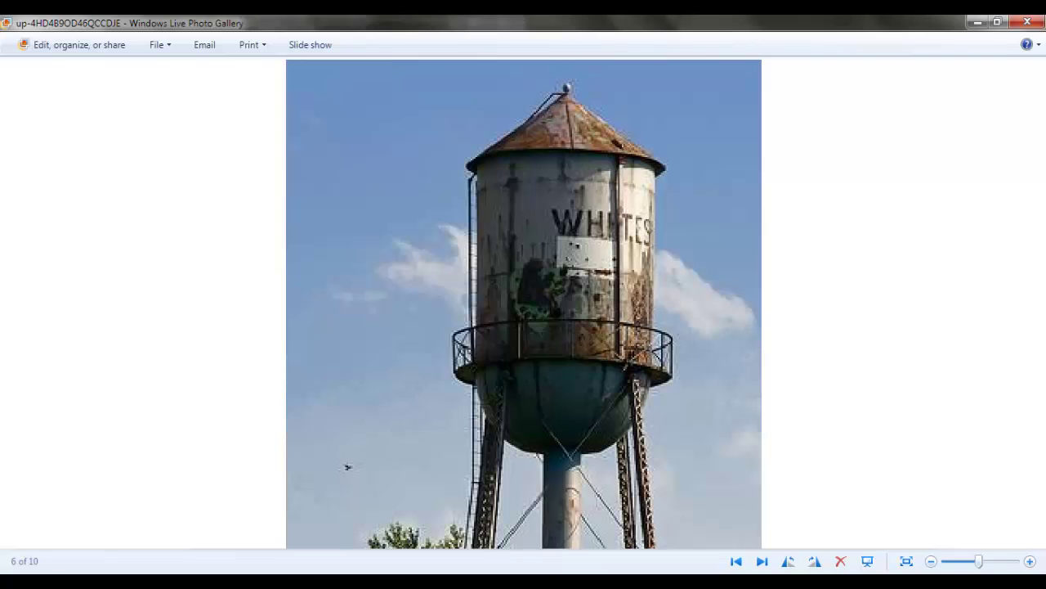
key(alt+Tab)
drag(413, 359, 381, 367)
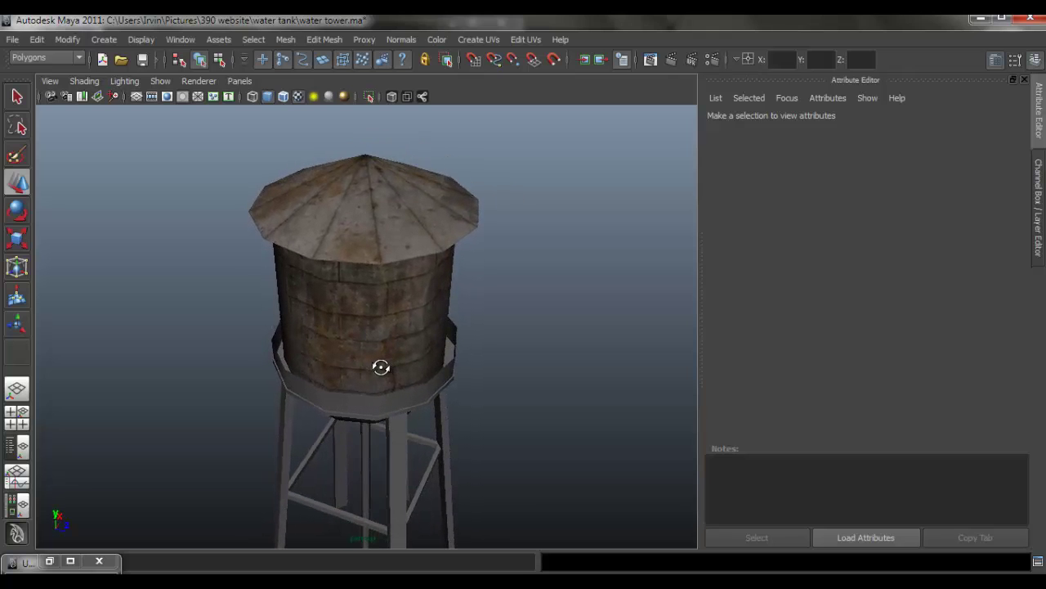
key(alt+Tab)
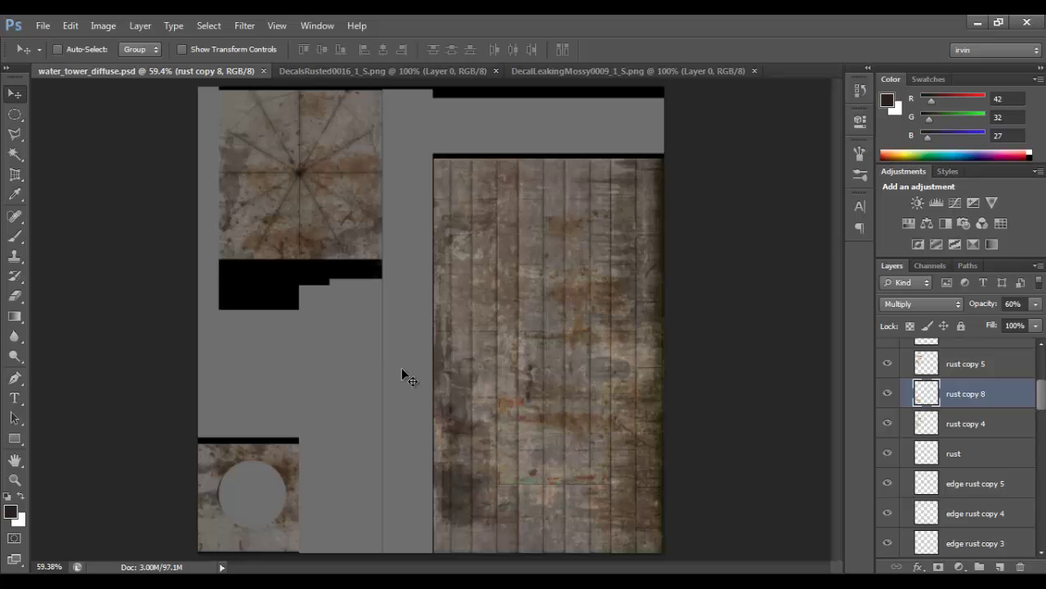
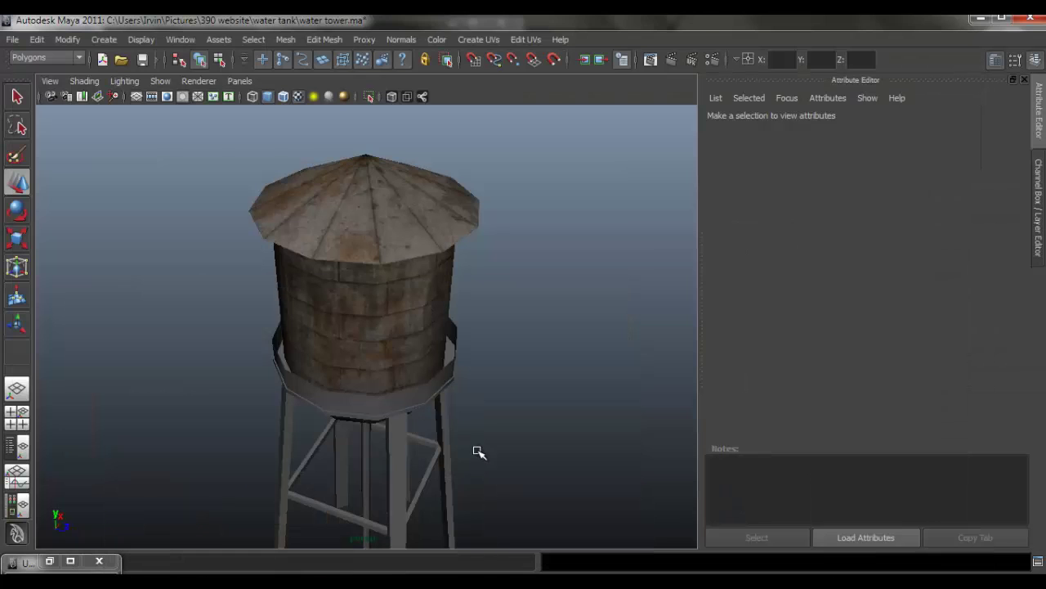
drag(479, 452, 421, 333)
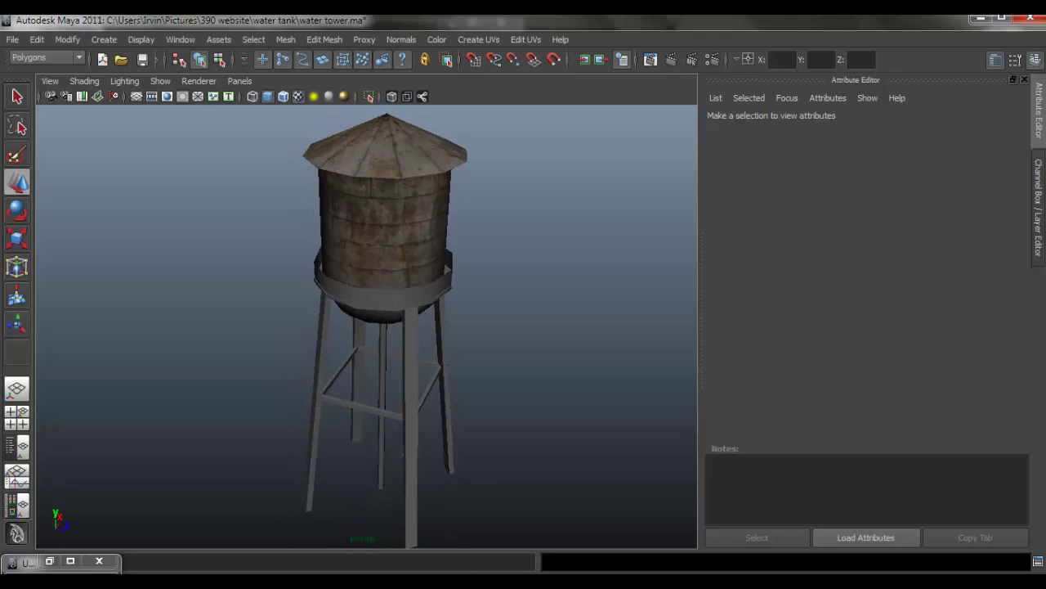
key(alt+Tab)
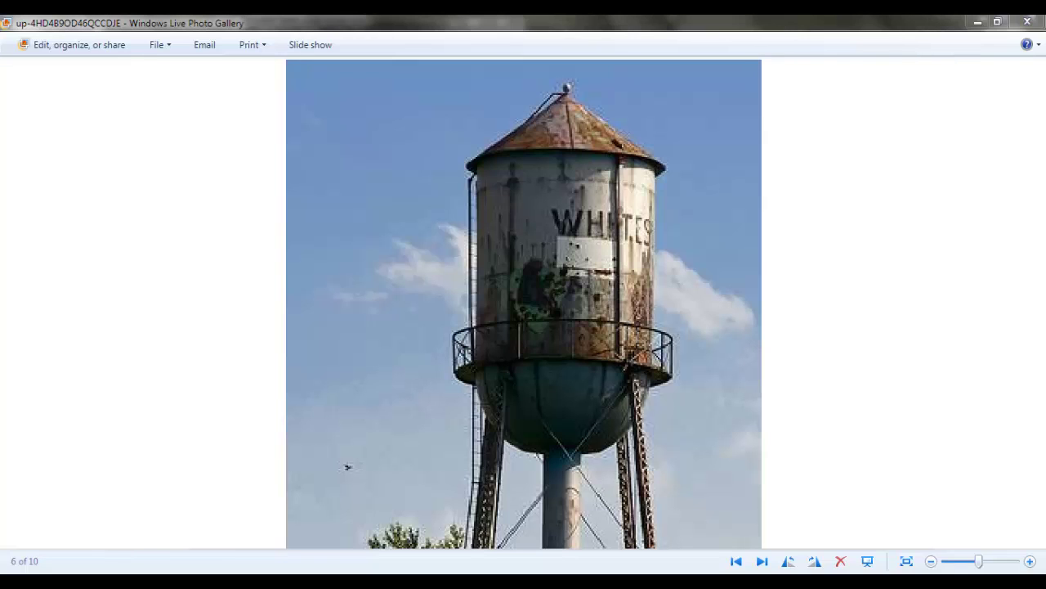
key(alt+Tab)
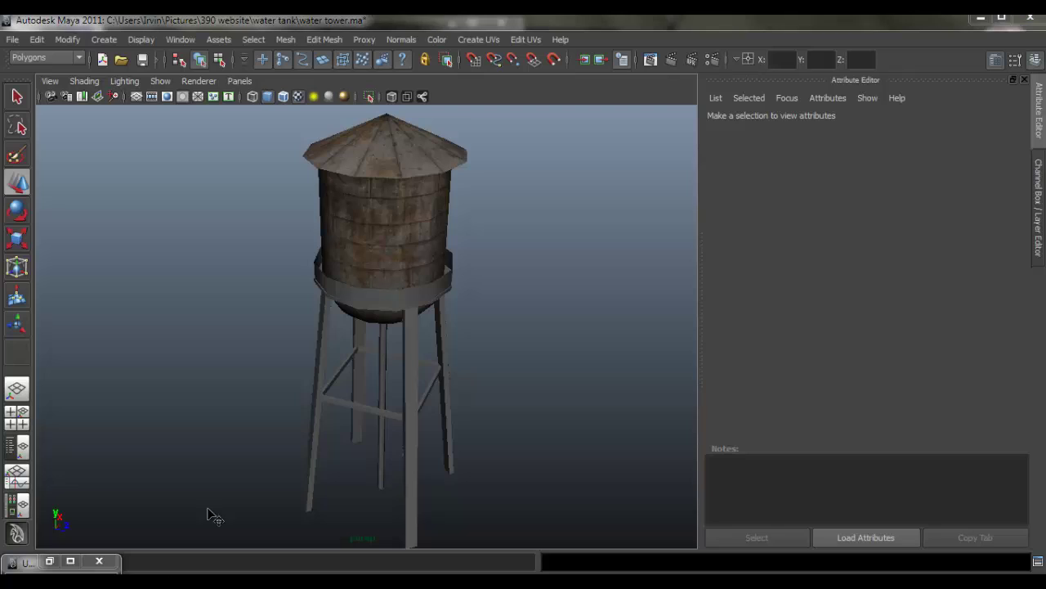
- Switch to Photoshop, collapse the roof layer group, select the support_base layer and save the diffuse PSD
key(alt+Tab)
scroll(929, 424, up, 3)
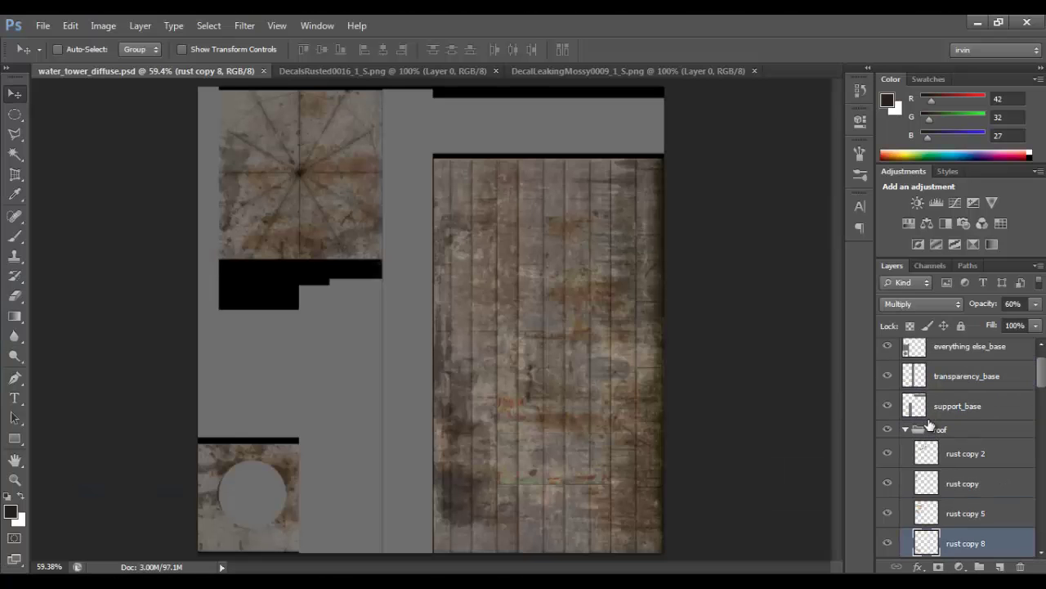
click(906, 431)
click(906, 448)
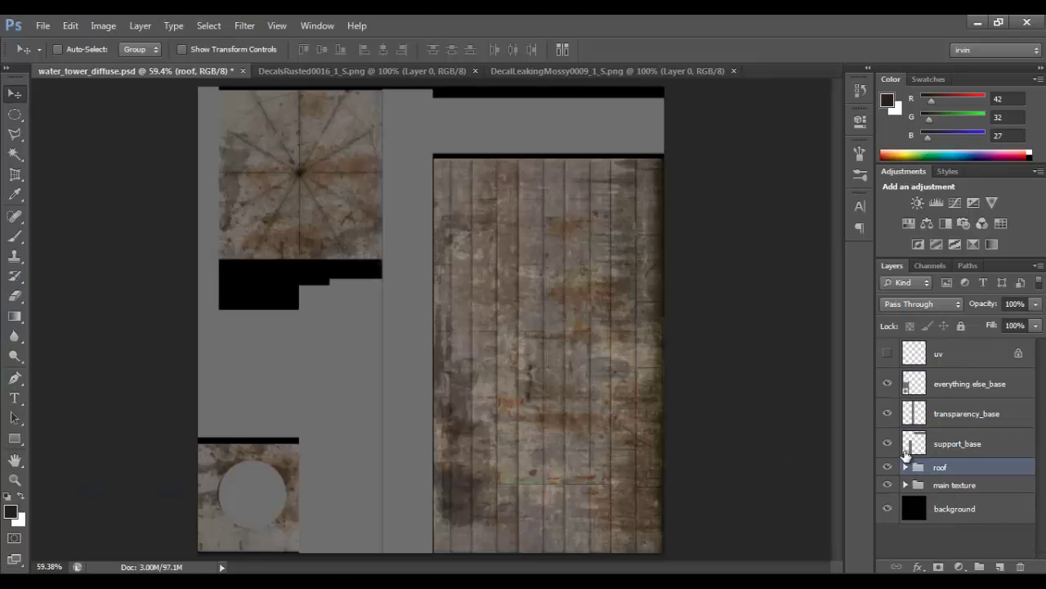
click(887, 485)
click(887, 486)
click(977, 451)
key(ctrl+s)
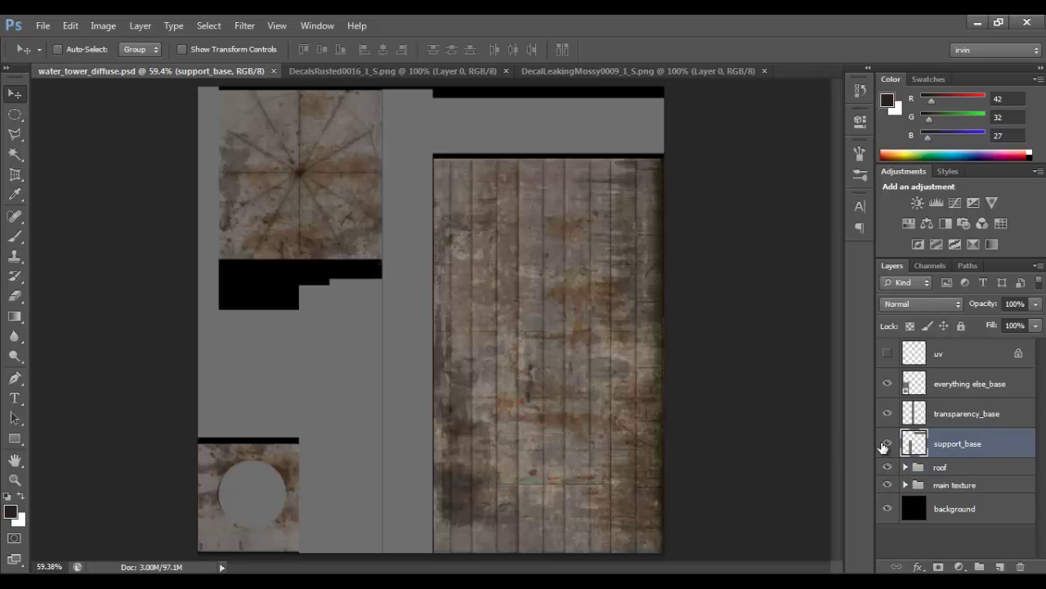
- Toggle the visibility of the support_base and everything else_base layers to check which texture areas they cover
click(884, 446)
click(884, 446)
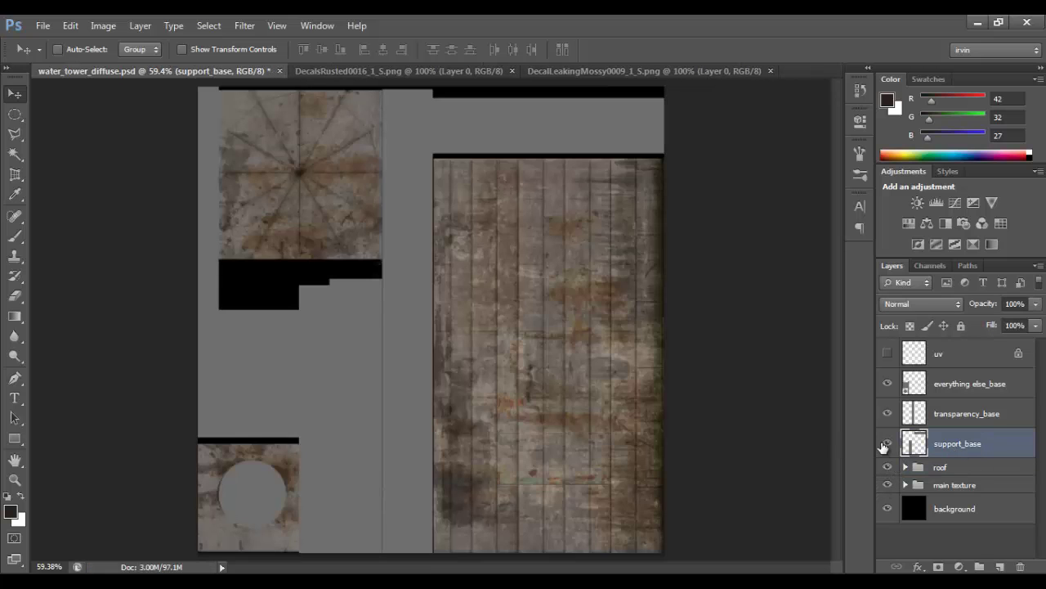
click(950, 414)
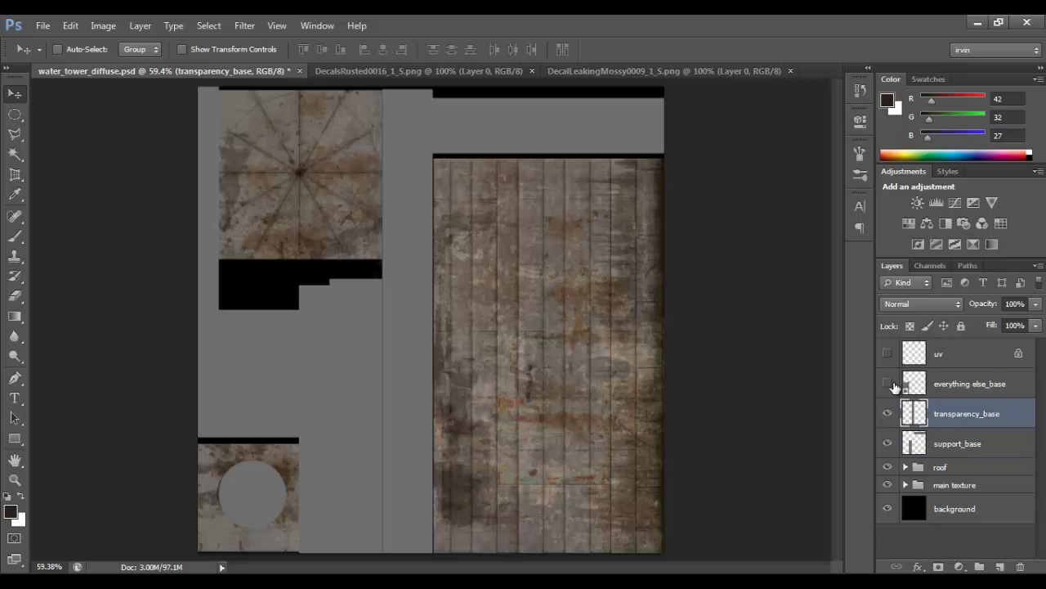
click(889, 384)
click(888, 384)
click(954, 384)
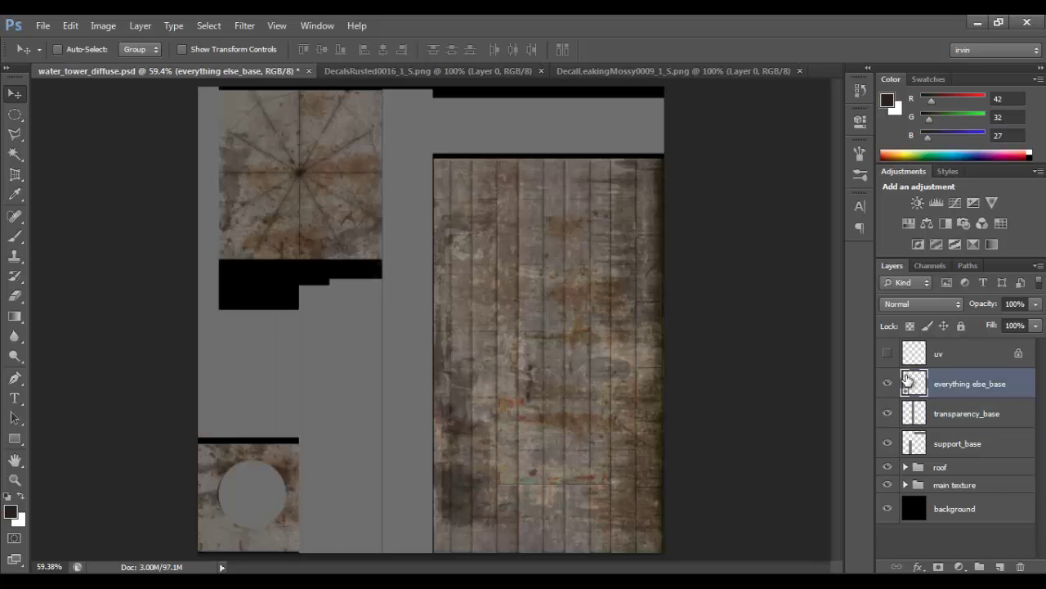
click(889, 384)
click(888, 383)
- In Maya, select the tower's central pipe and then its supports, and examine their layout in the UV Texture Editor
key(alt+Tab)
drag(320, 344, 437, 384)
scroll(405, 386, up, 1)
scroll(386, 368, up, 3)
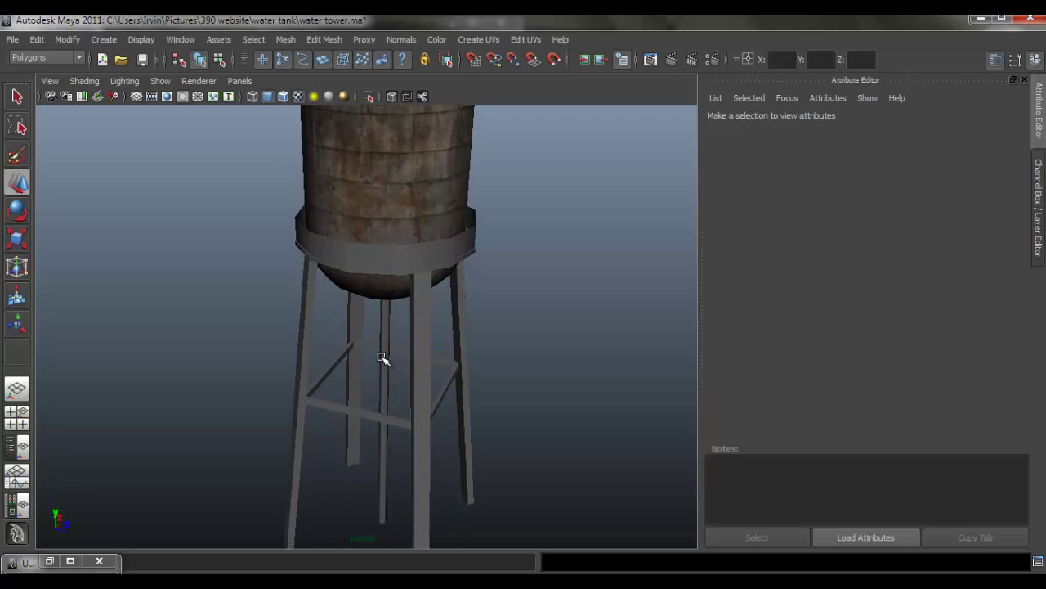
click(381, 357)
click(49, 561)
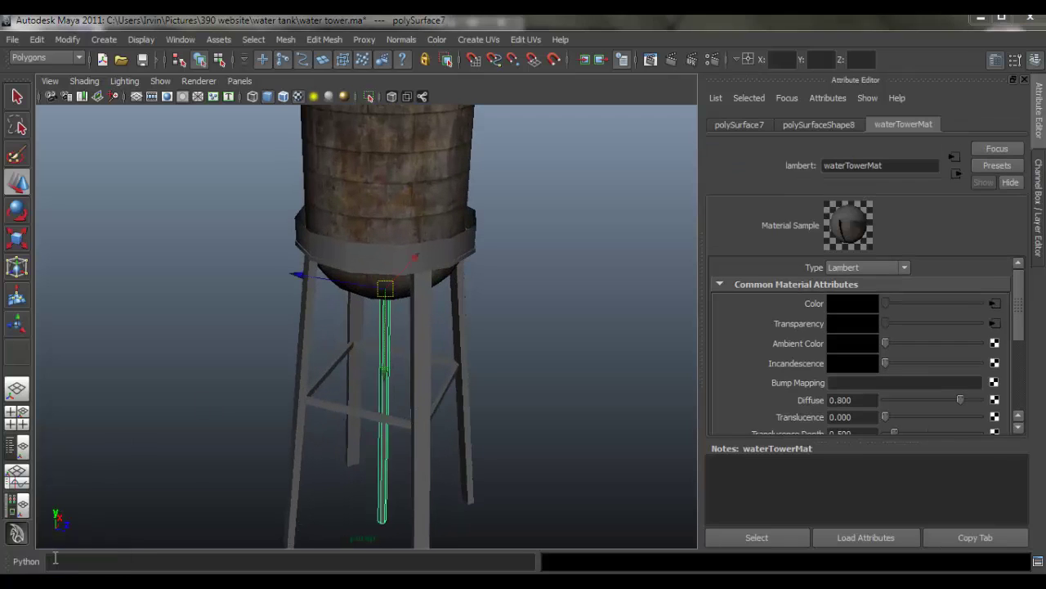
scroll(722, 366, down, 5)
scroll(717, 381, up, 2)
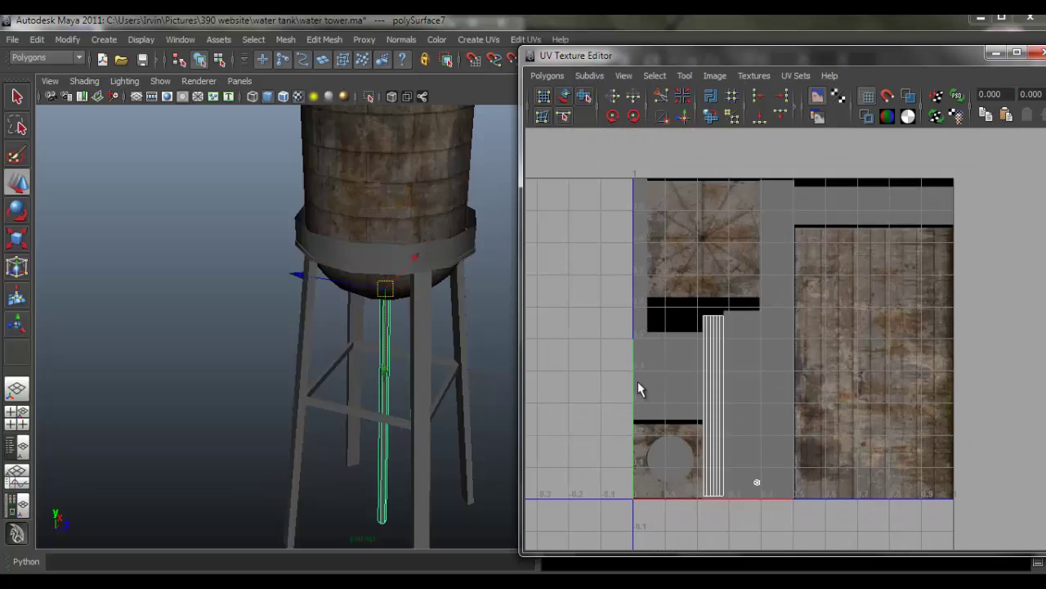
drag(370, 390, 405, 388)
click(403, 360)
- Switch to Photoshop, select the support_base layer and show the uv overlay to check which UV pieces each base layer covers
key(alt+Tab)
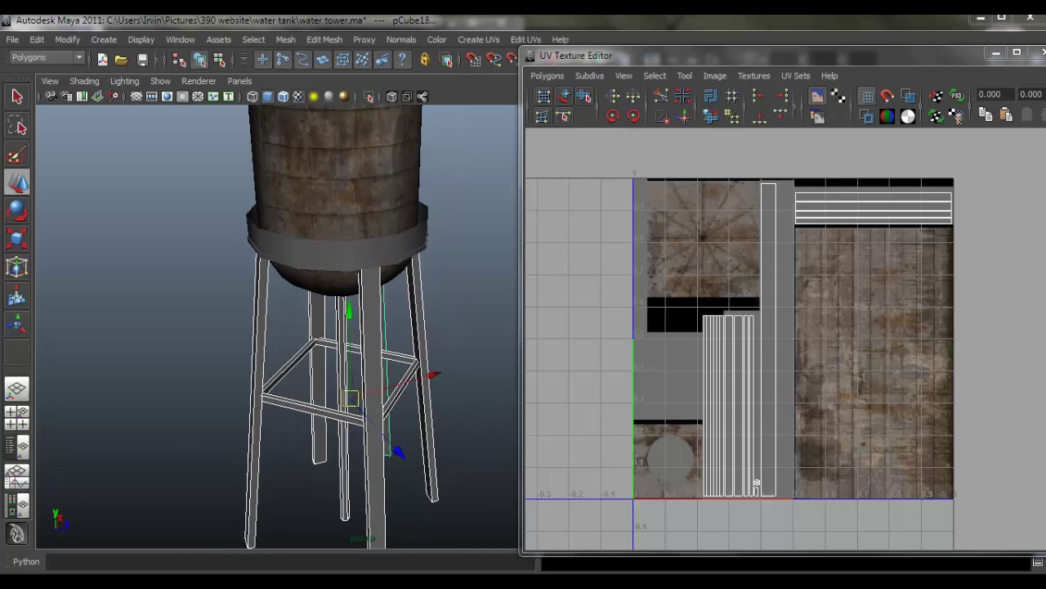
click(886, 422)
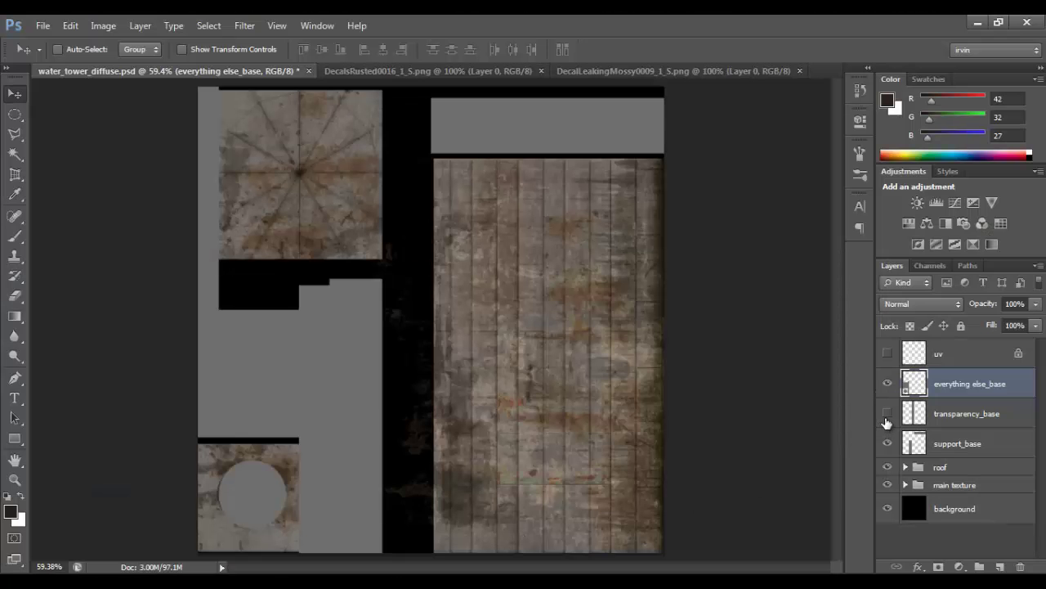
click(887, 420)
click(889, 442)
click(889, 443)
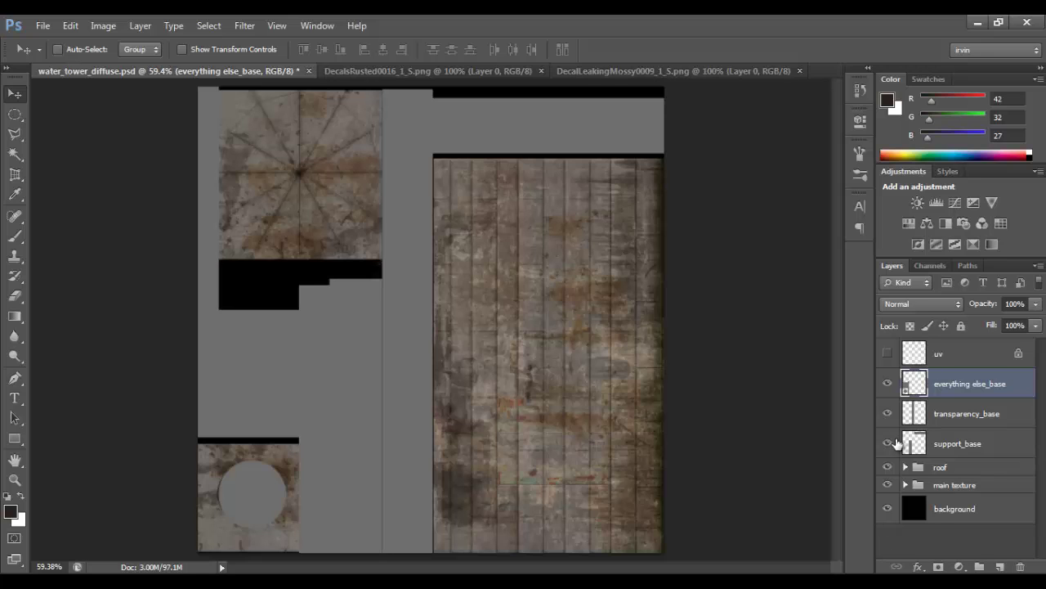
click(941, 444)
click(888, 353)
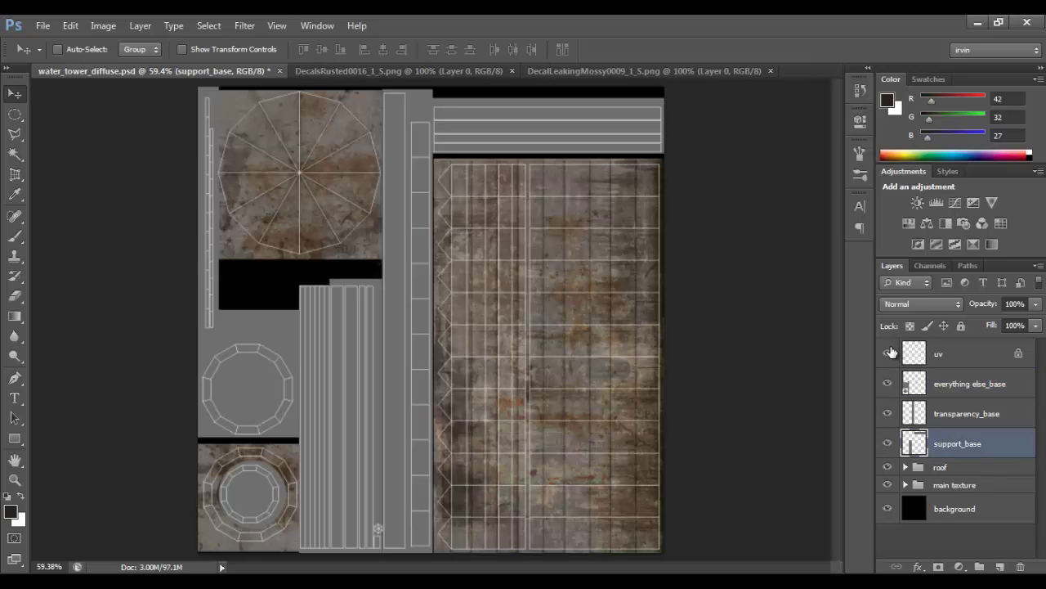
click(887, 383)
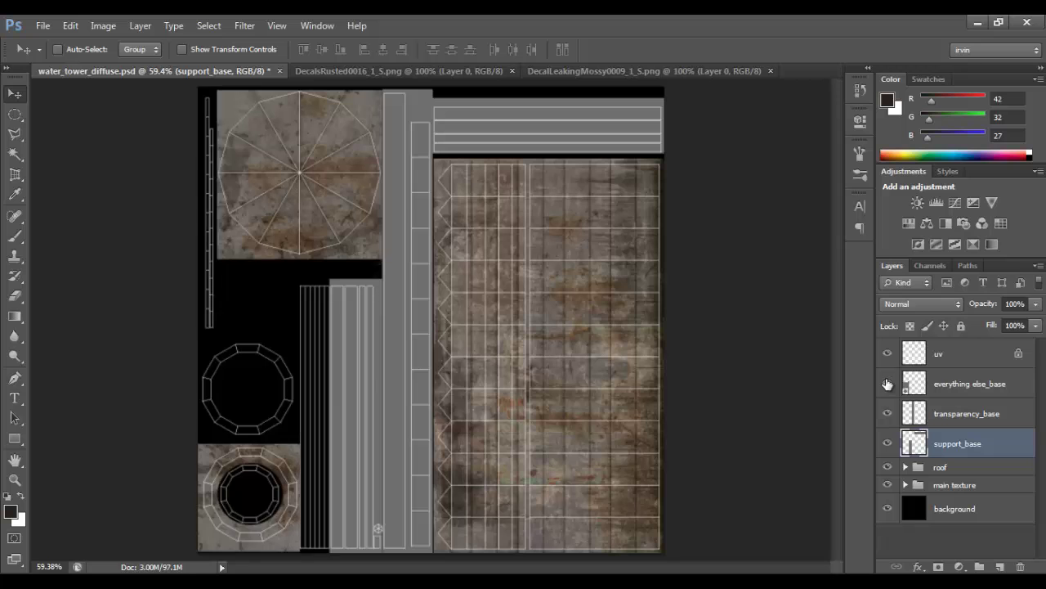
click(888, 384)
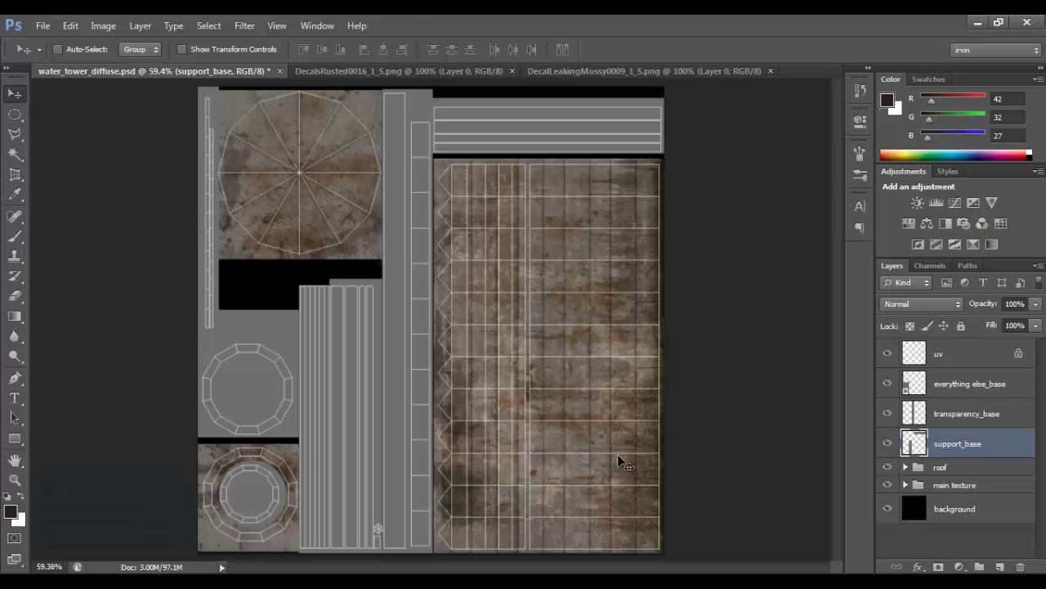
click(514, 581)
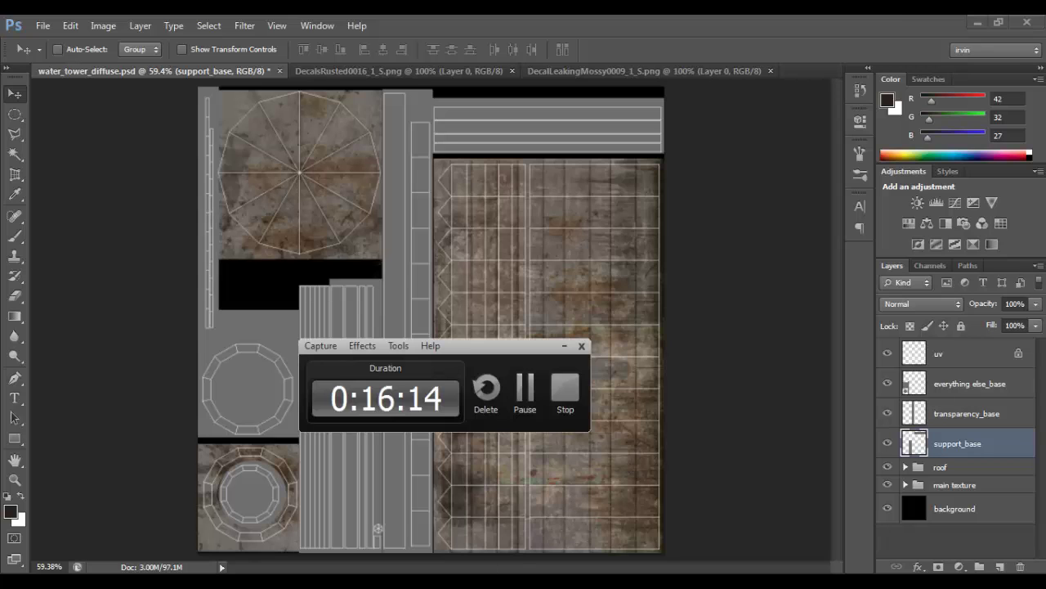
click(522, 392)
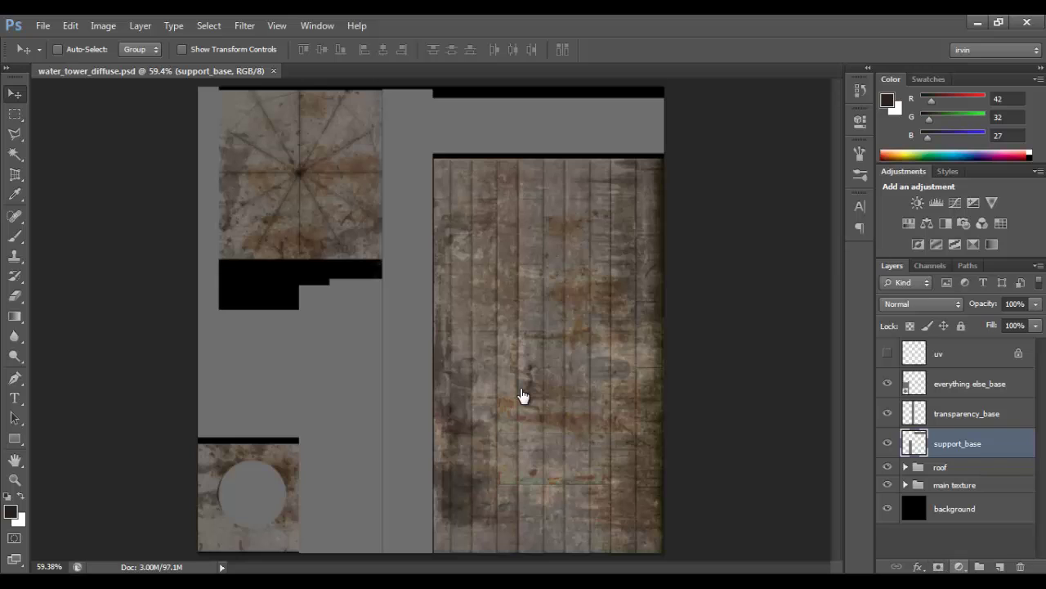
- Create a layer group named support and move the support_base layer into it
key(ctrl+g)
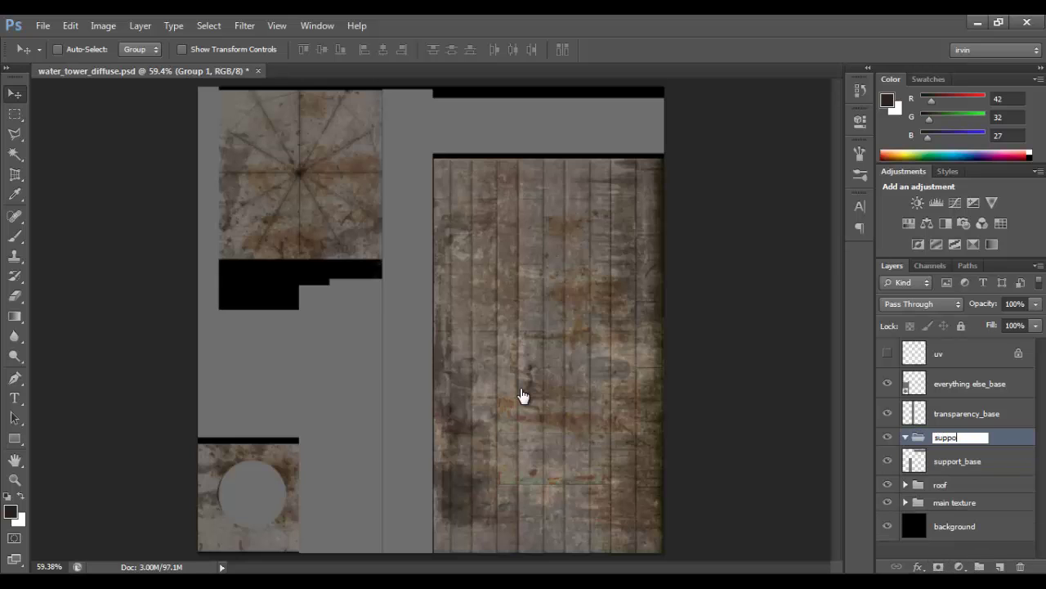
key(Return)
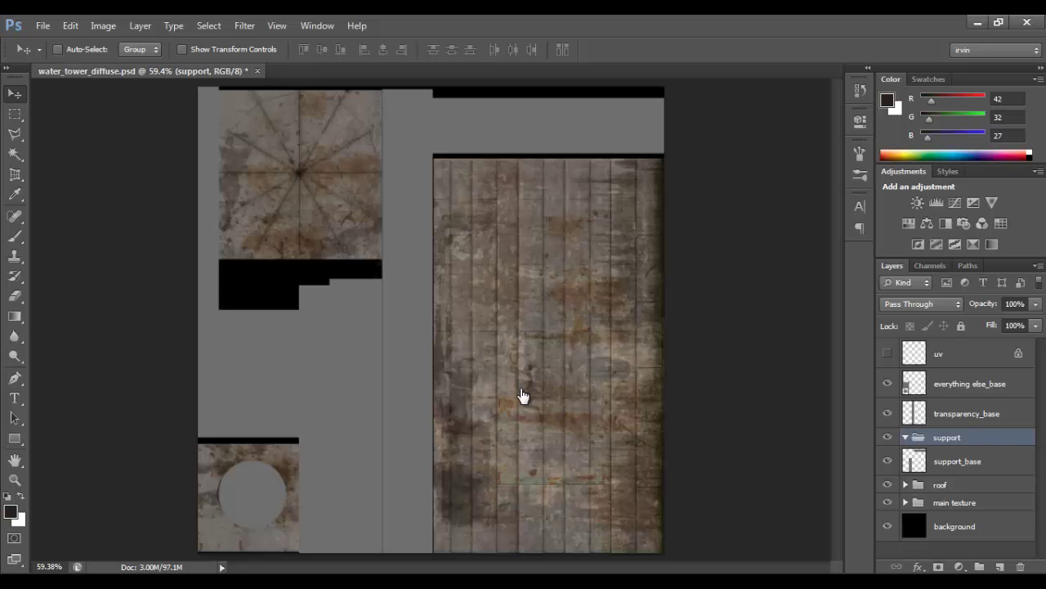
key(alt+[)
key(ctrl+])
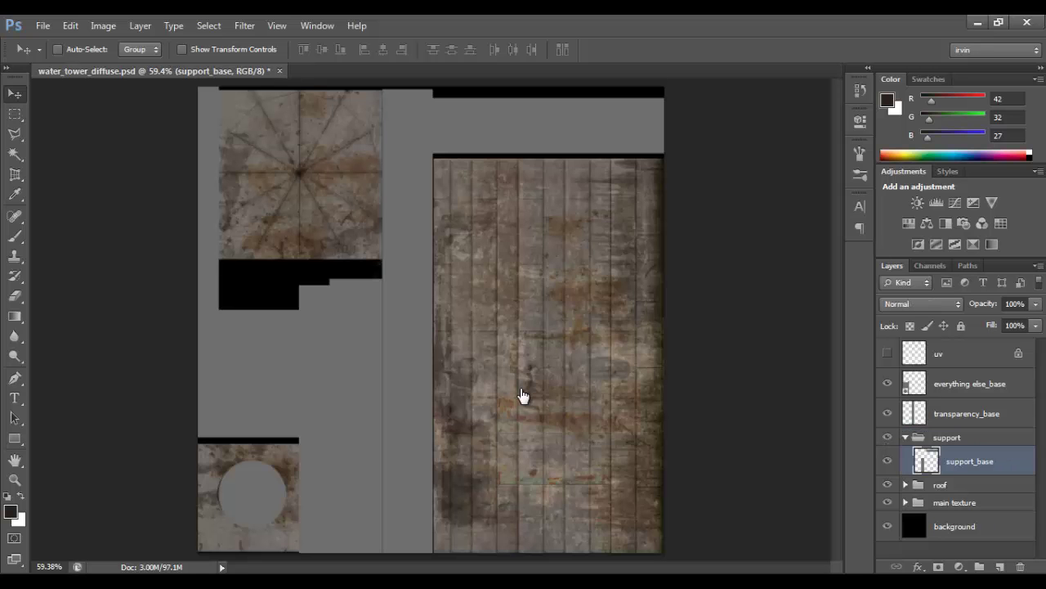
- Open the rusty truss-beam image MetalBulkheads0010_S.jpg from the metals folder
key(ctrl+o)
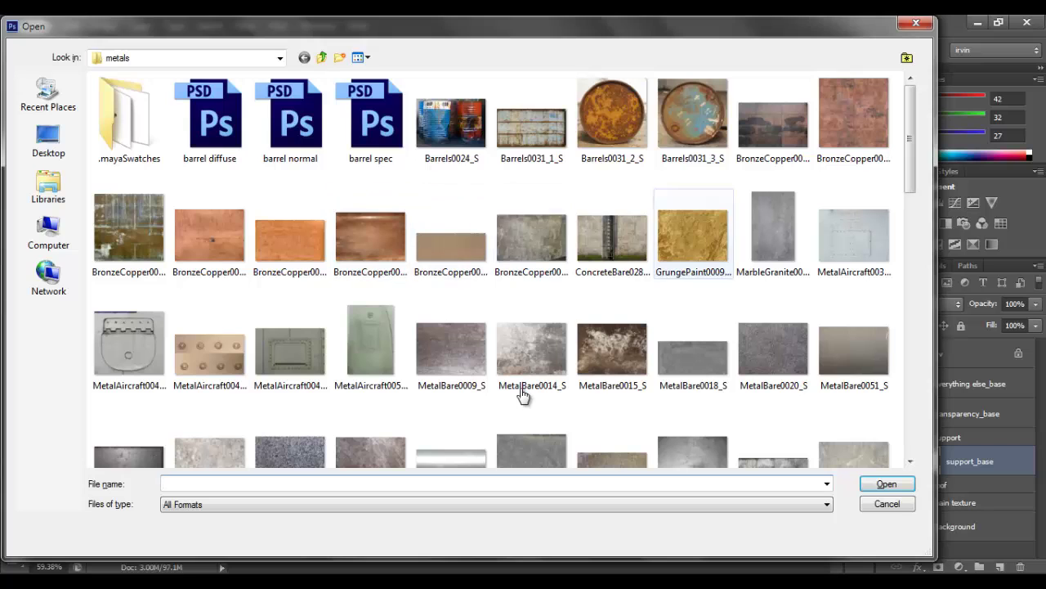
scroll(524, 396, down, 3)
scroll(524, 396, down, 2)
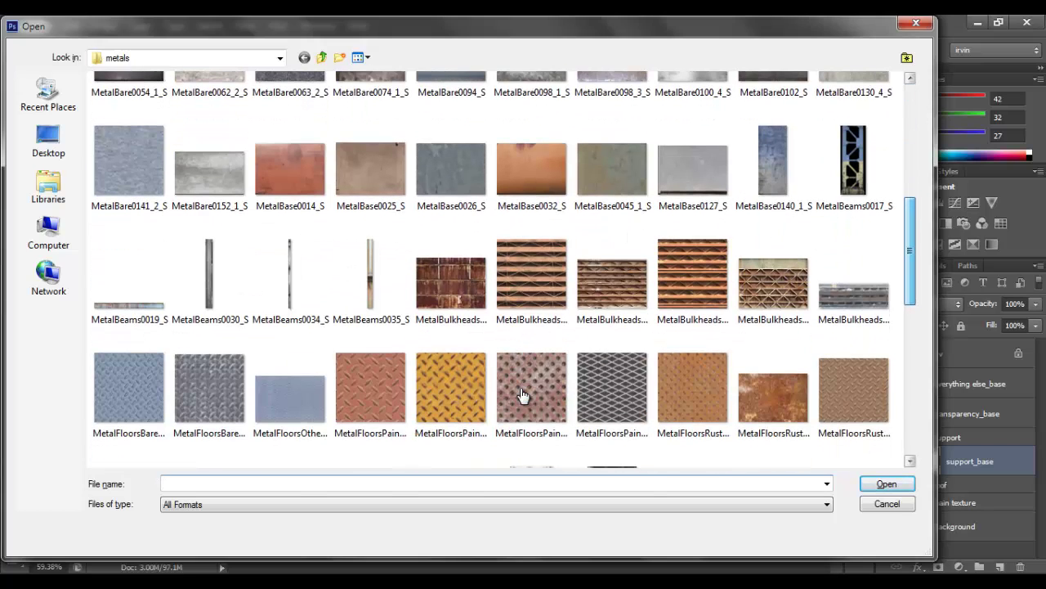
click(773, 283)
click(887, 484)
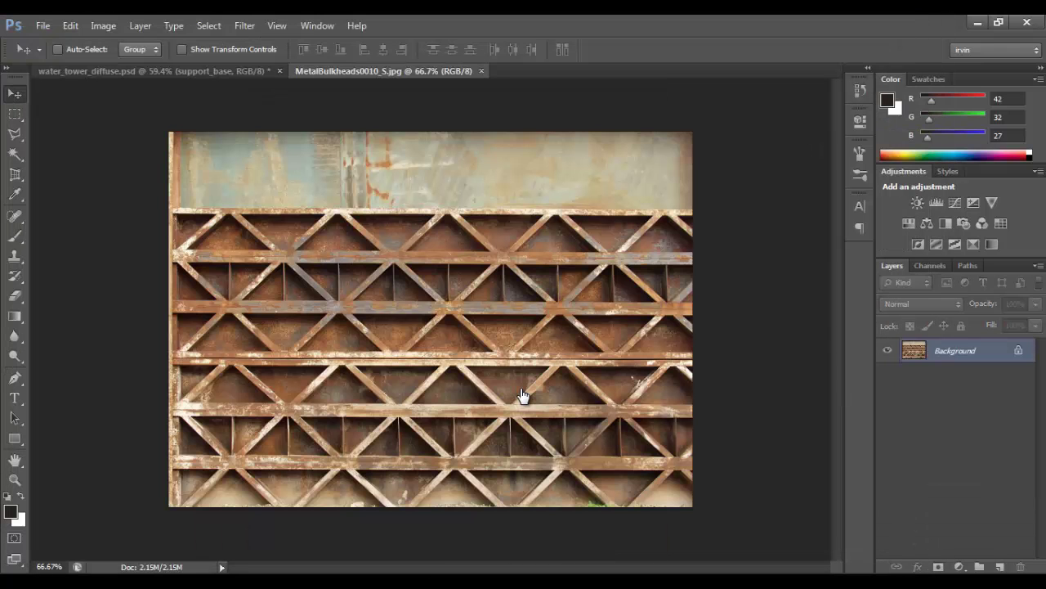
- Frame the second truss row of the rusty bulkhead photo across its full width with the Perspective Crop tool
scroll(523, 395, up, 2)
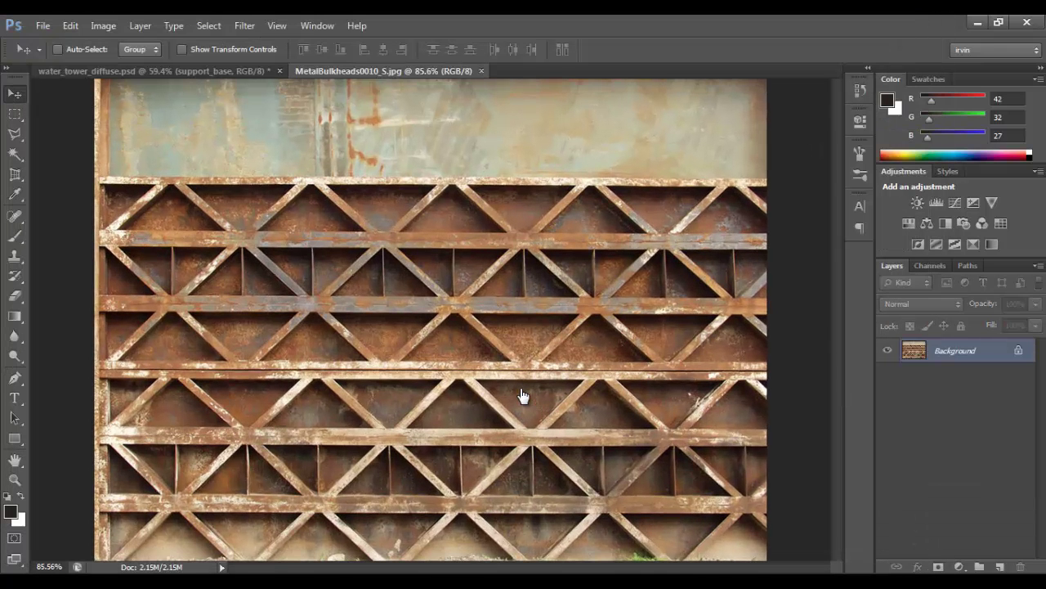
click(15, 174)
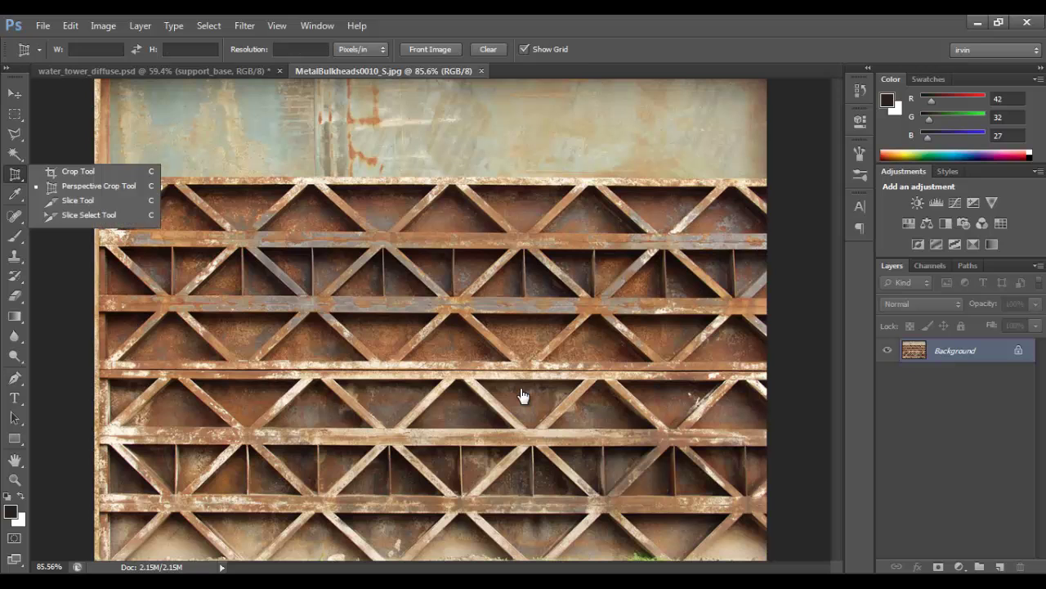
mouse_move(98, 308)
mouse_down()
mouse_move(180, 335)
mouse_move(397, 364)
mouse_move(780, 367)
mouse_up()
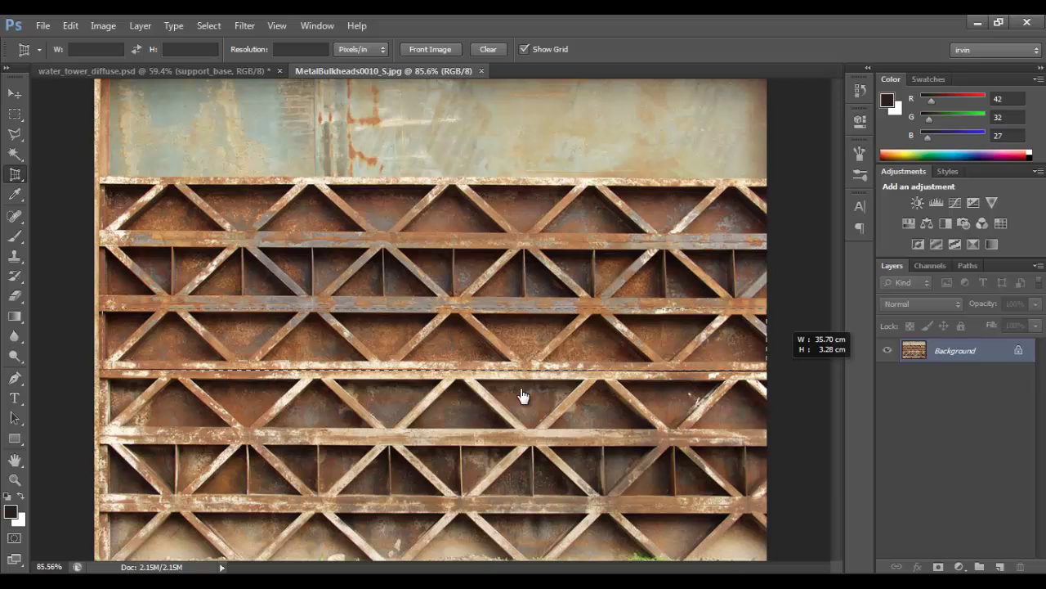
key(space)
drag(781, 367, 781, 356)
drag(771, 321, 768, 313)
drag(521, 293, 577, 292)
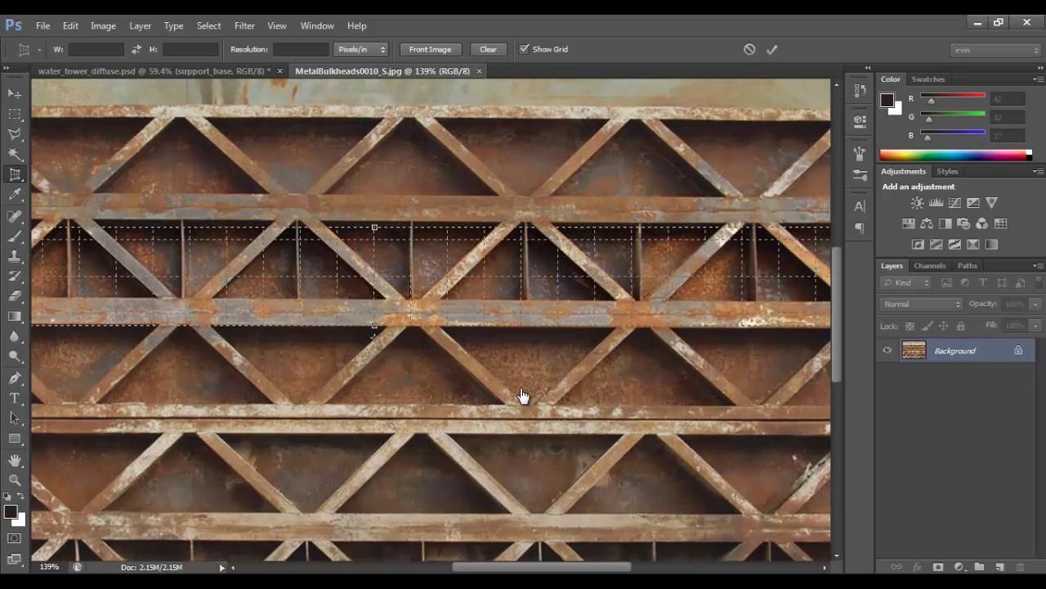
- Align the perspective crop corners with the outer edges of the row's two horizontal beams and apply the crop
drag(375, 227, 374, 196)
drag(384, 246, 614, 294)
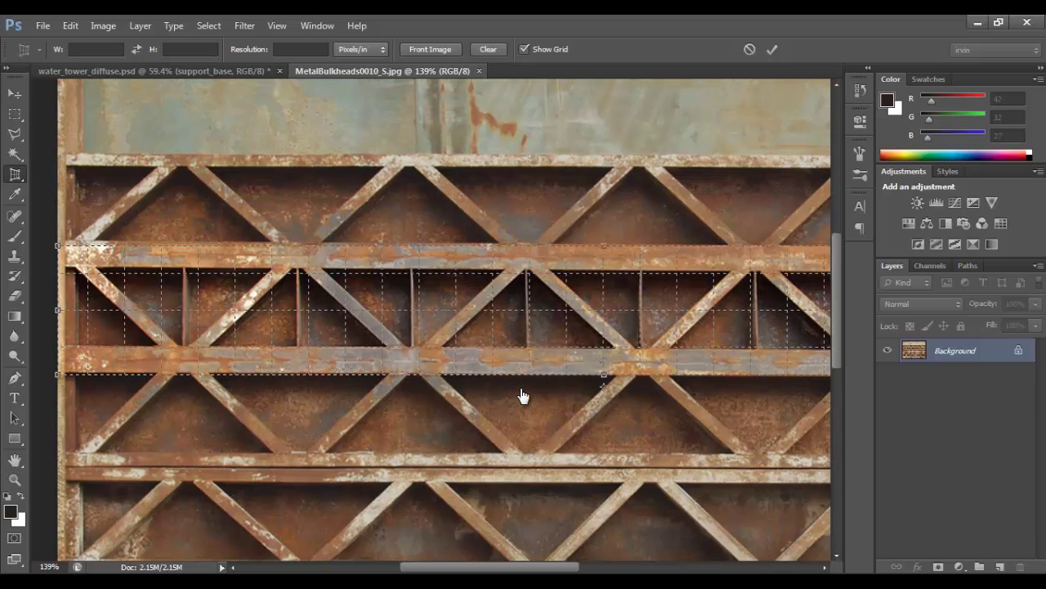
drag(57, 244, 57, 240)
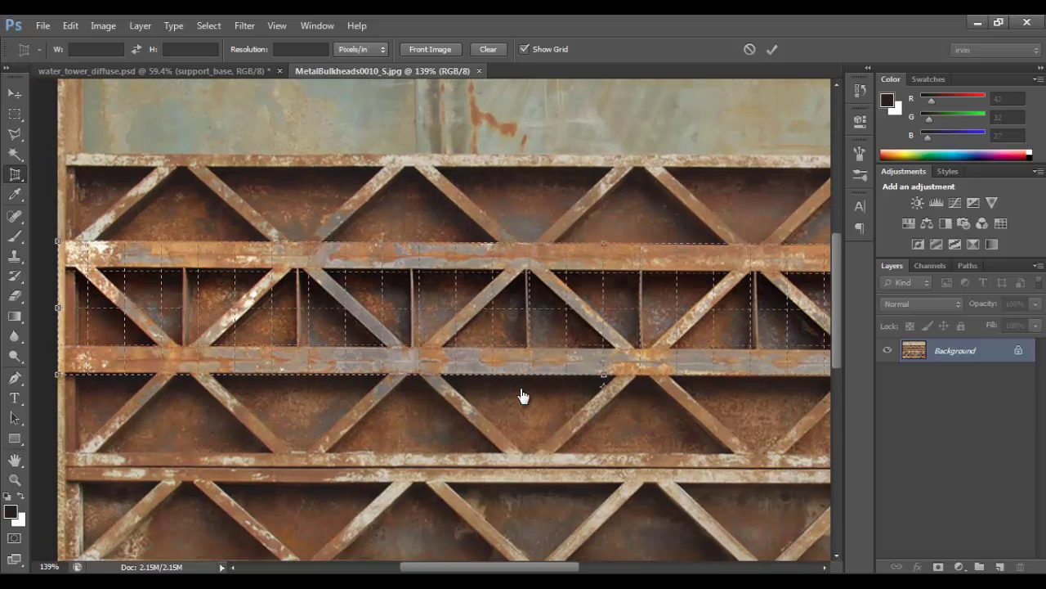
drag(57, 374, 57, 369)
scroll(523, 396, right, 6)
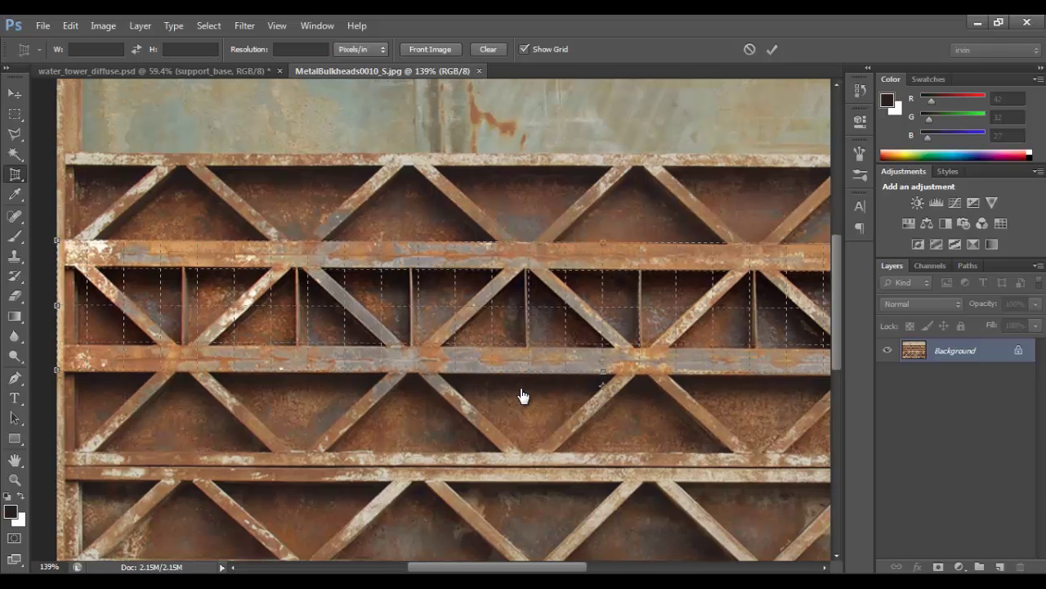
scroll(523, 395, right, 4)
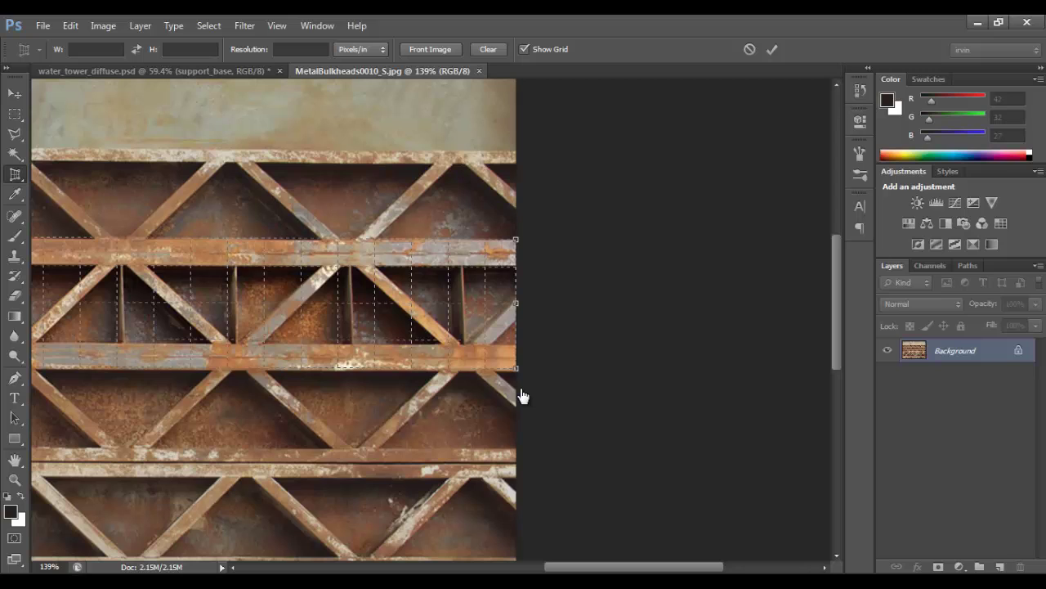
drag(516, 368, 523, 396)
drag(516, 239, 515, 243)
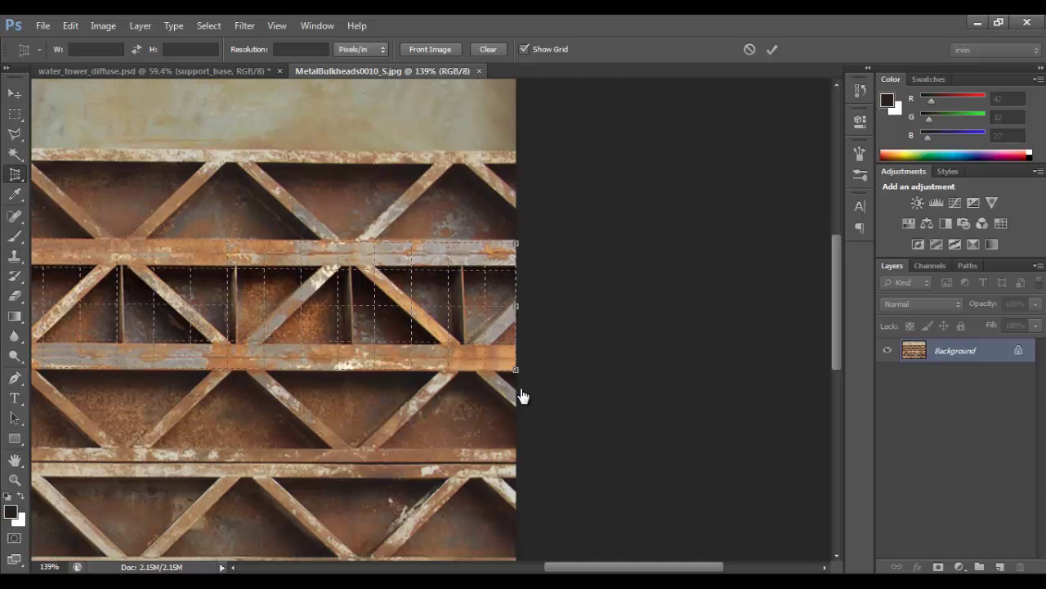
key(Return)
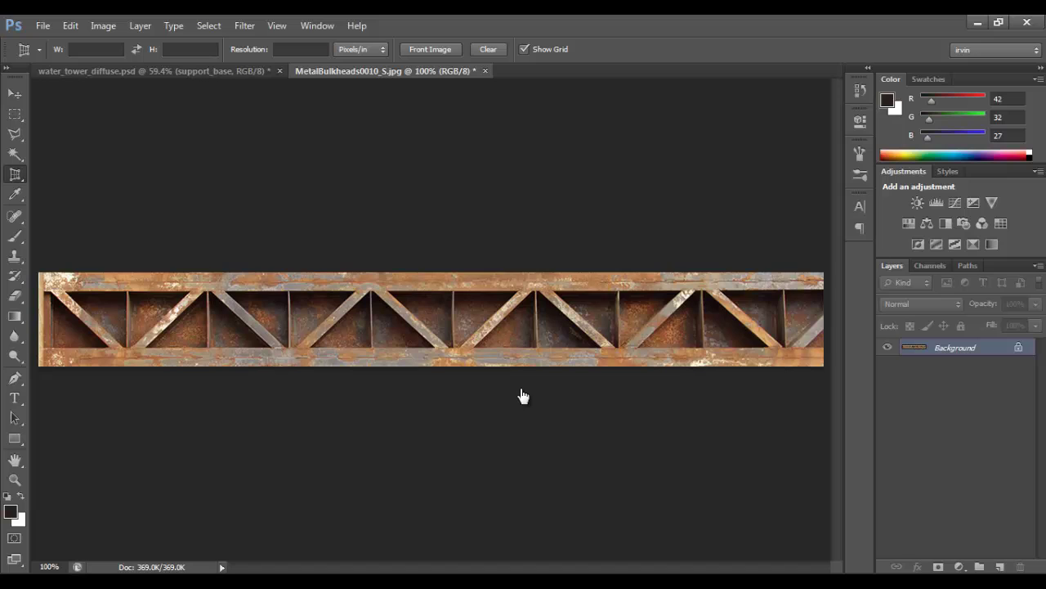
- Copy the cropped truss into water_tower_diffuse.psd above support_base in the support group, and move it down toward the canvas centre
key(v)
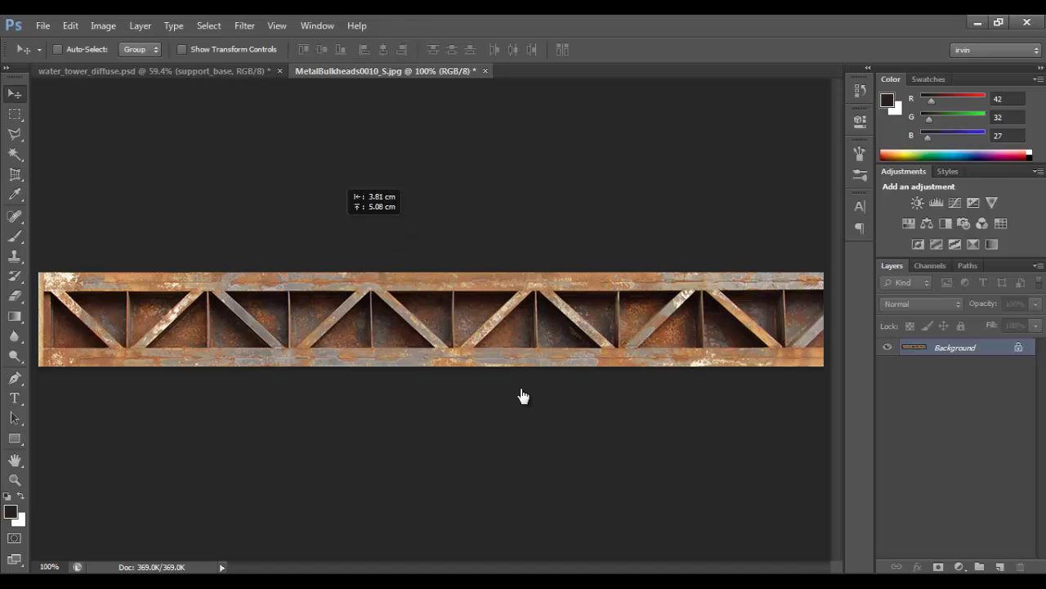
key(ctrl+Tab)
key(ctrl+v)
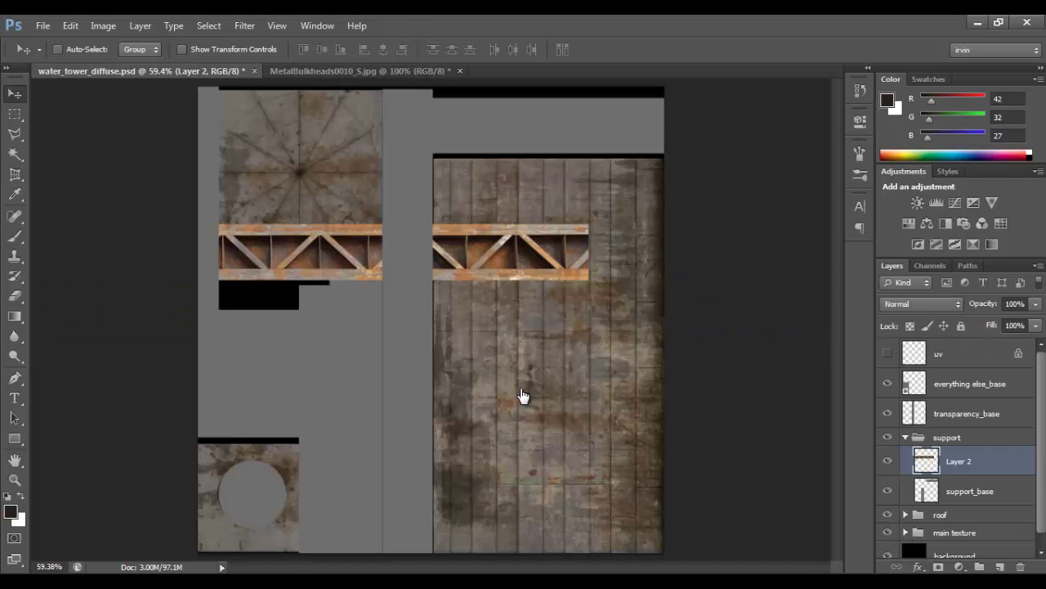
key(shift+Down)
key(shift+Down)
key(shift+Down)
key(shift+Down)
key(shift+Down)
key(shift+Down)
key(shift+Down)
key(shift+Down)
key(shift+Down)
key(shift+Down)
key(shift+Down)
key(shift+Down)
key(shift+Down)
key(shift+Down)
key(shift+Down)
key(shift+Down)
key(shift+Down)
key(shift+Down)
key(shift+Down)
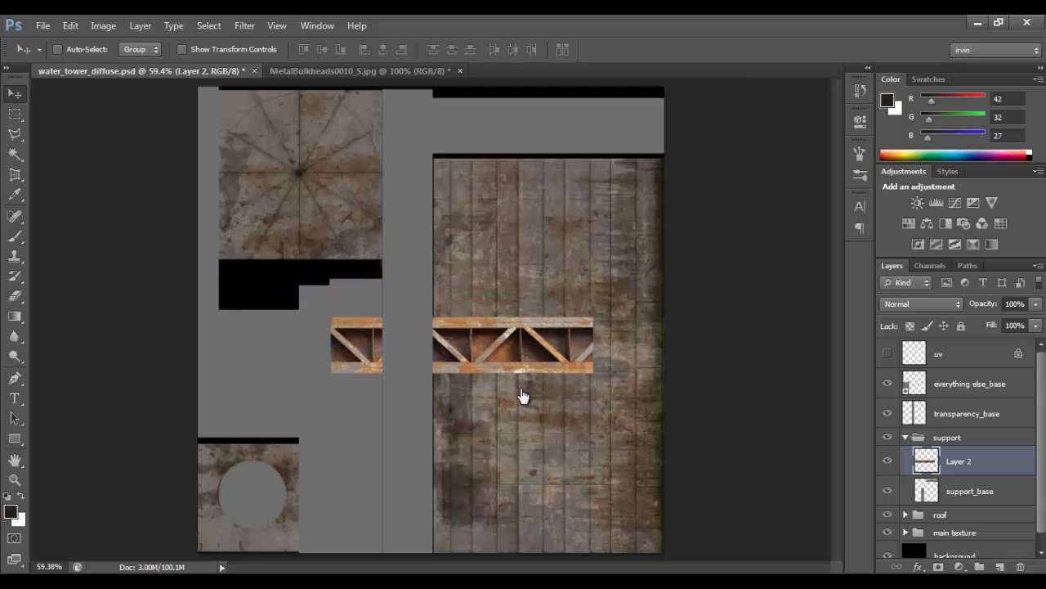
- Rotate the truss to vertical, scale it down and place it at the lower end of the support area
key(ctrl+t)
mouse_move(606, 282)
mouse_down()
mouse_move(582, 304)
mouse_move(526, 482)
mouse_move(401, 511)
mouse_up()
drag(388, 112, 352, 426)
key(Return)
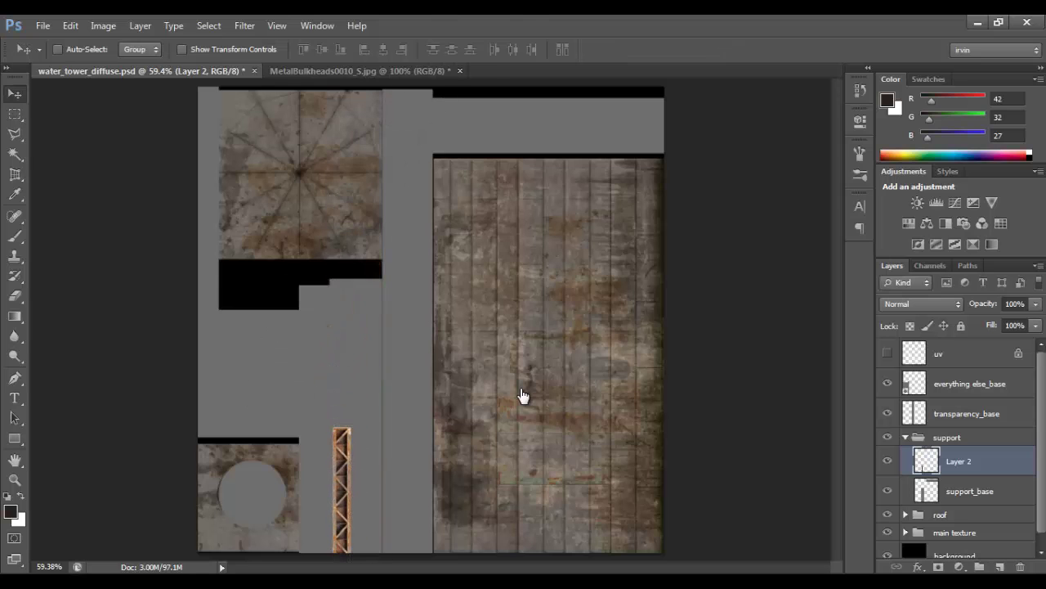
- With the uv overlay shown, scale the truss to about 70% and align it with the wide support UV strip
scroll(397, 459, up, 6)
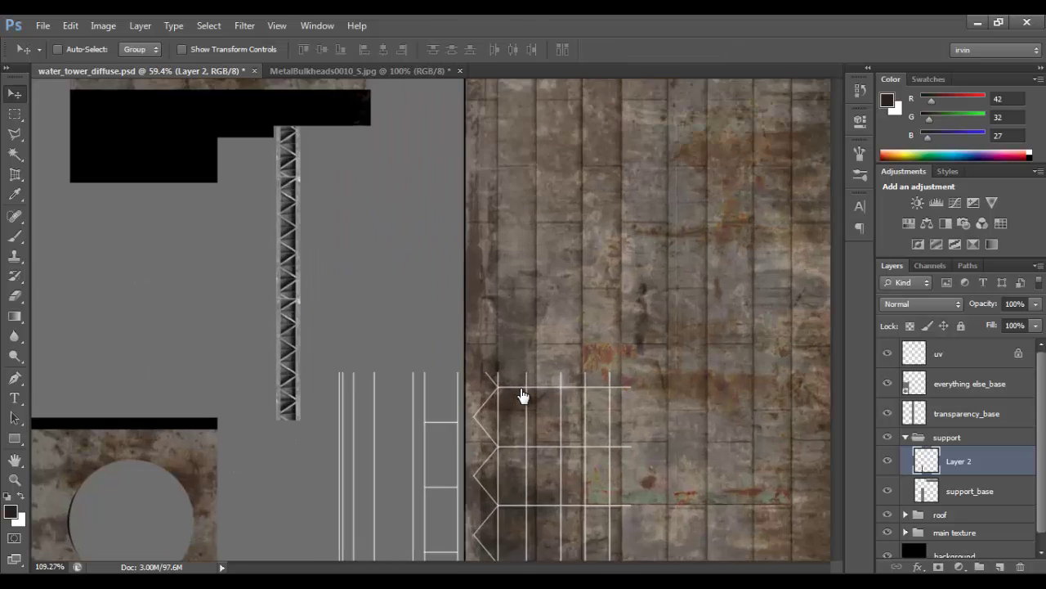
mouse_move(396, 460)
mouse_down()
mouse_move(465, 460)
mouse_move(492, 281)
mouse_up()
key(ctrl+t)
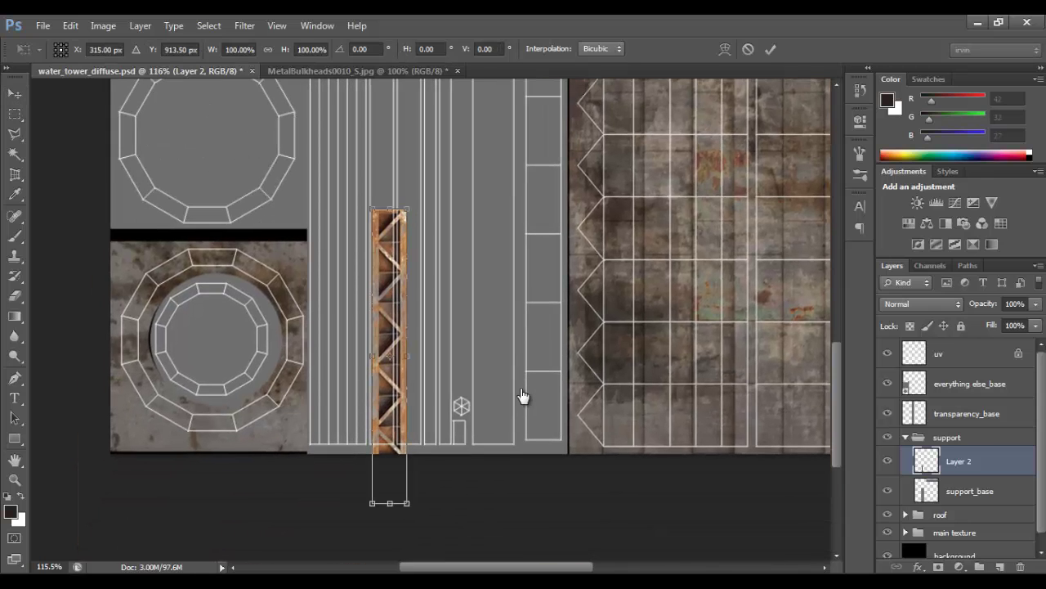
drag(407, 209, 396, 296)
scroll(388, 331, up, 4)
scroll(389, 333, up, 5)
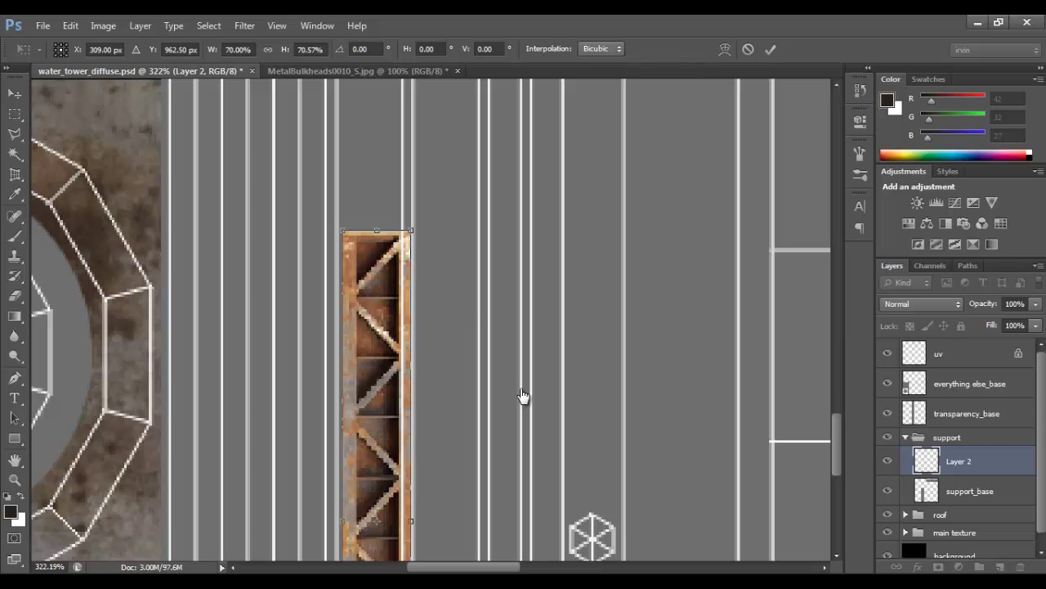
key(Left)
key(Left)
key(Left)
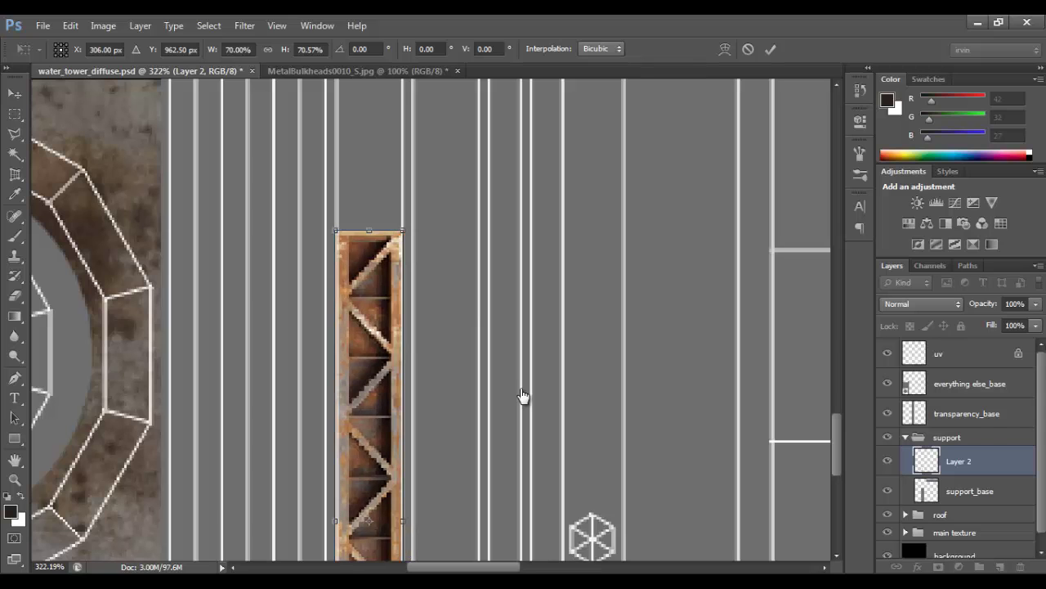
key(Right)
key(Return)
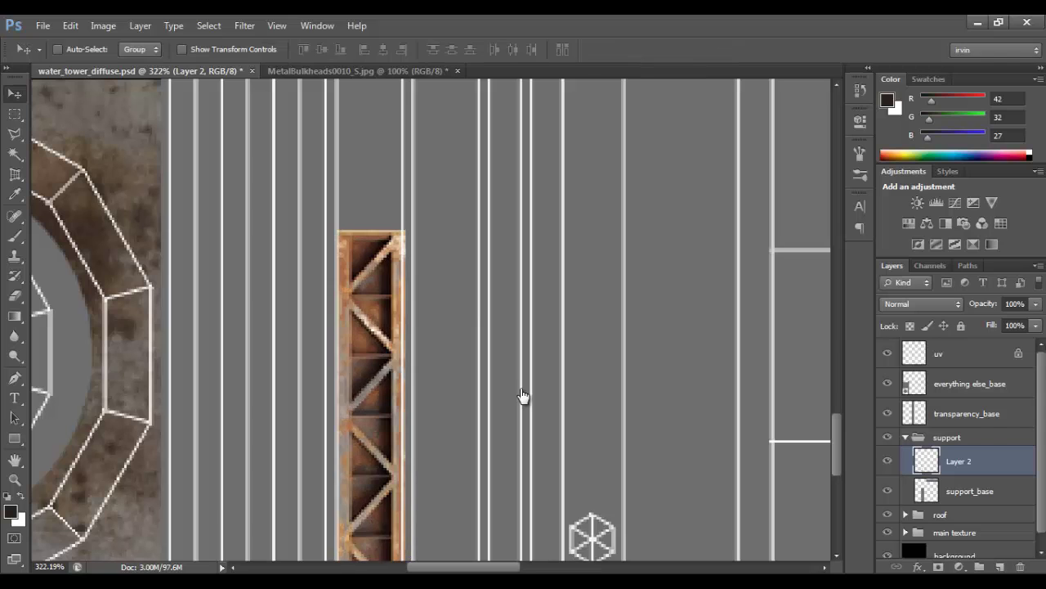
- Slide the truss along its UV strip so its lower end covers the bottom of the strip
scroll(523, 396, down, 5)
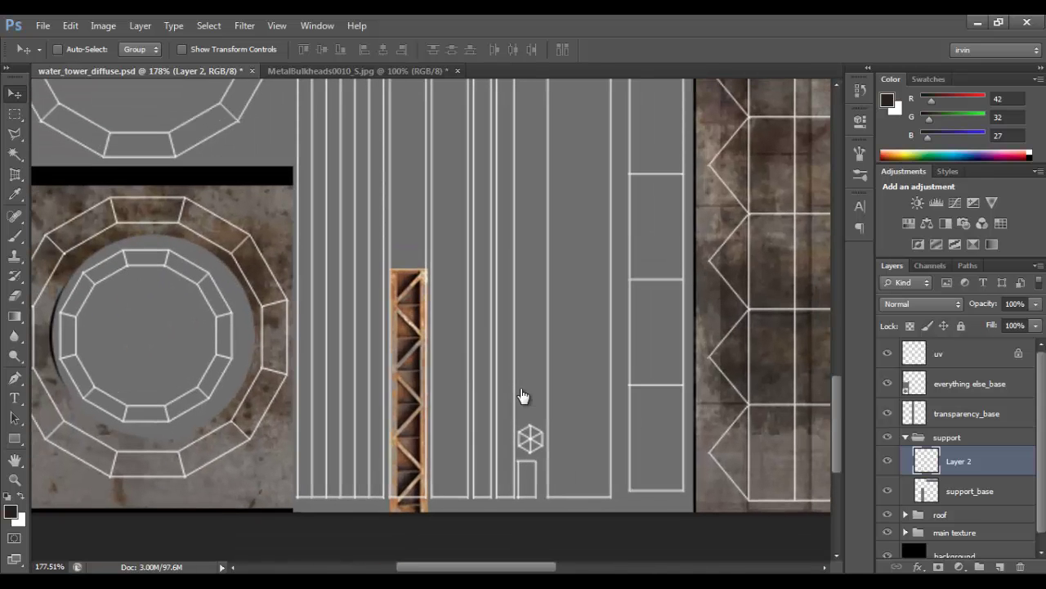
drag(416, 382, 424, 296)
key(ctrl+z)
mouse_move(415, 429)
mouse_down()
mouse_move(415, 253)
mouse_move(424, 433)
mouse_up()
scroll(523, 396, down, 2)
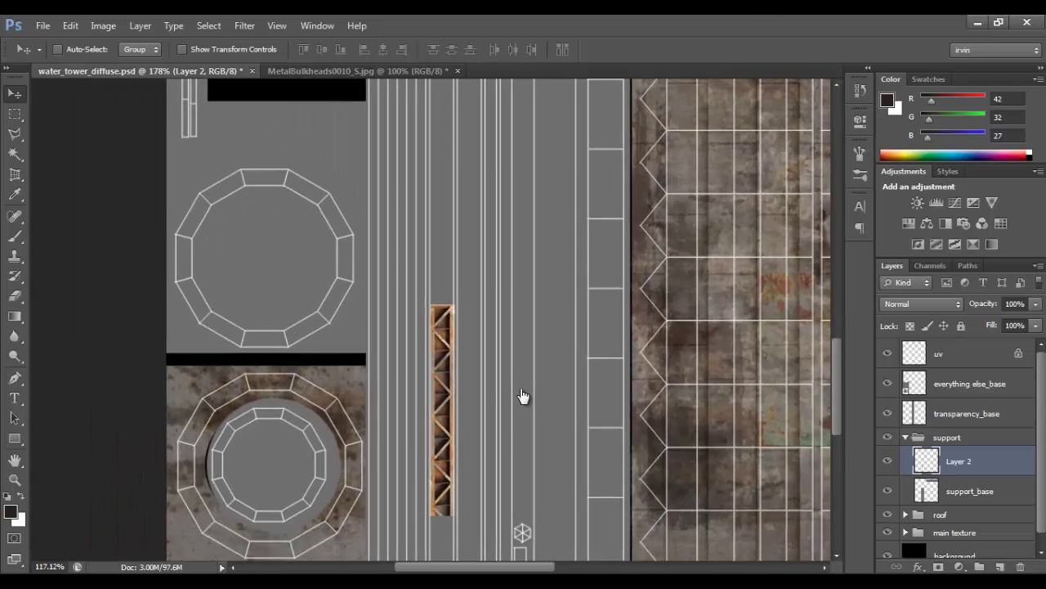
key(shift+Down)
key(shift+Down)
key(shift+Down)
key(shift+Down)
key(shift+Down)
key(shift+Down)
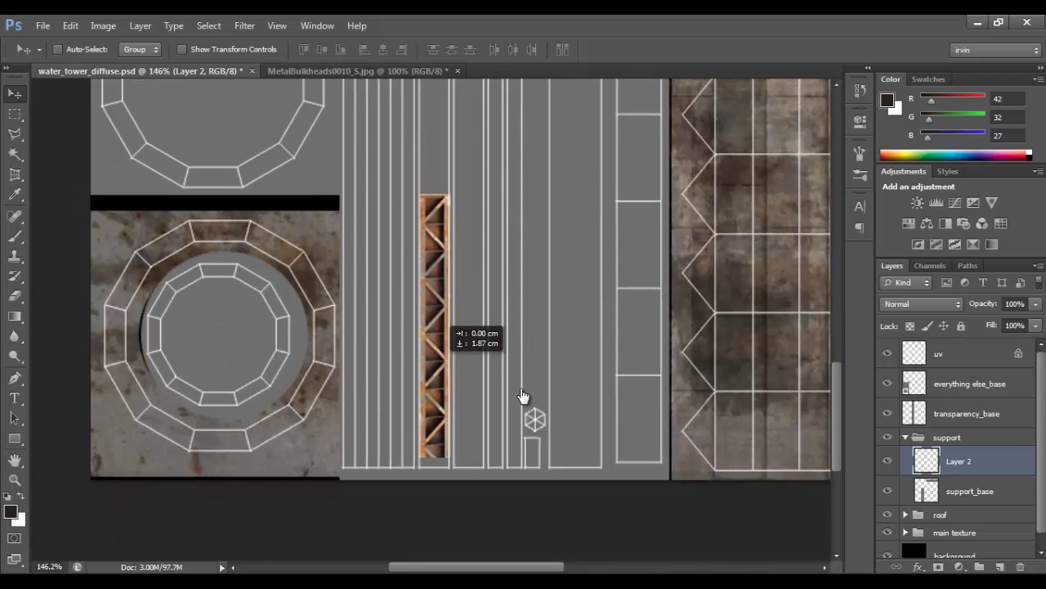
- Duplicate the truss layer and stack the copy directly above the original along the same UV strip
key(shift+Up)
key(shift+Up)
key(shift+Up)
key(shift+Up)
key(shift+Up)
key(shift+Up)
key(shift+Up)
key(shift+Up)
key(shift+Up)
key(shift+Up)
key(shift+Up)
key(shift+Up)
key(shift+Up)
key(shift+Up)
key(shift+Up)
key(shift+Up)
key(shift+Up)
key(shift+Up)
key(shift+Up)
key(shift+Up)
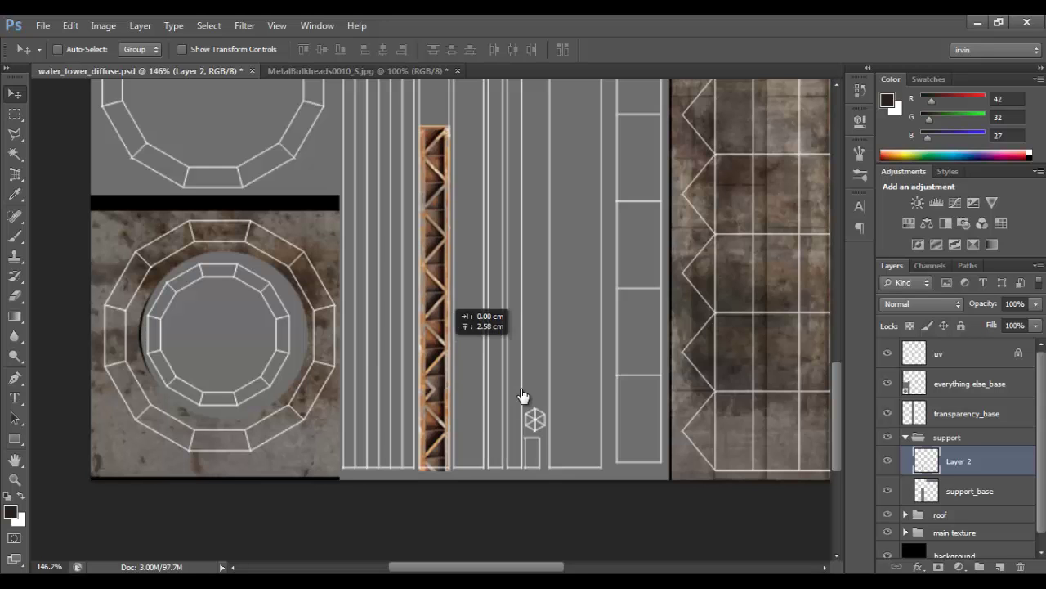
key(ctrl+j)
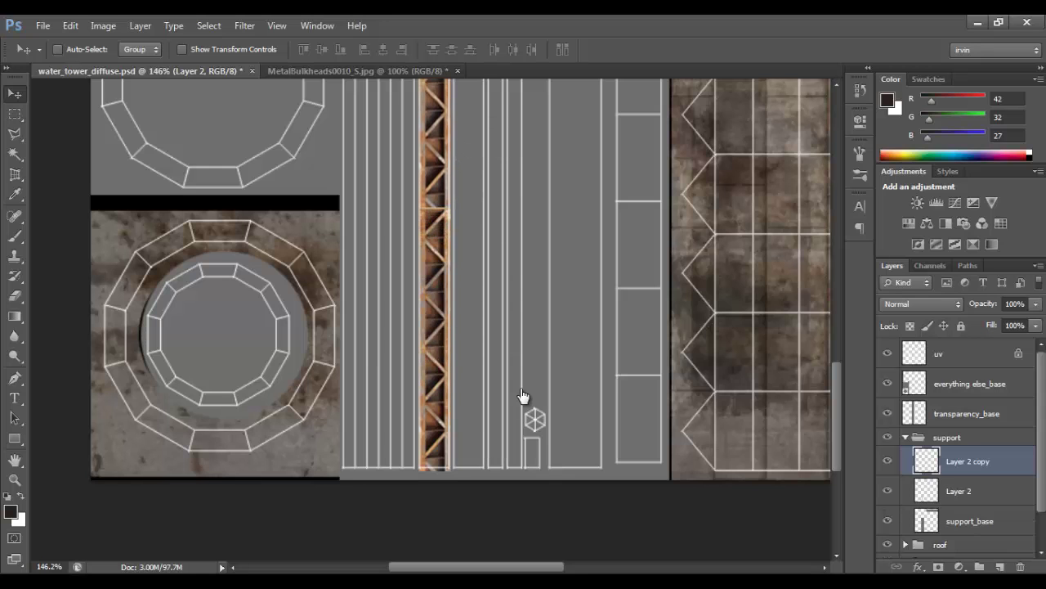
- Add another copy of the truss above the second one so the pattern runs past the strip's upper end
scroll(523, 396, up, 5)
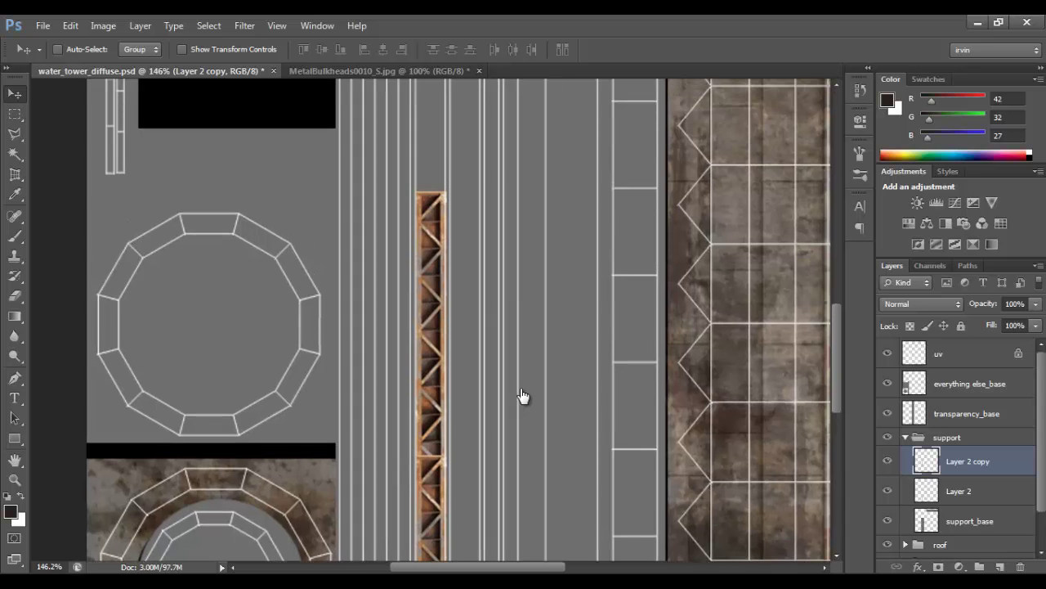
key(shift+Up)
key(shift+Up)
key(shift+Up)
key(shift+Up)
key(shift+Up)
key(shift+Up)
key(shift+Up)
key(shift+Up)
key(shift+Up)
key(shift+Up)
key(shift+Up)
key(shift+Up)
key(shift+Up)
key(shift+Up)
key(shift+Up)
key(shift+Up)
key(shift+Up)
key(shift+Up)
key(shift+Up)
key(shift+Up)
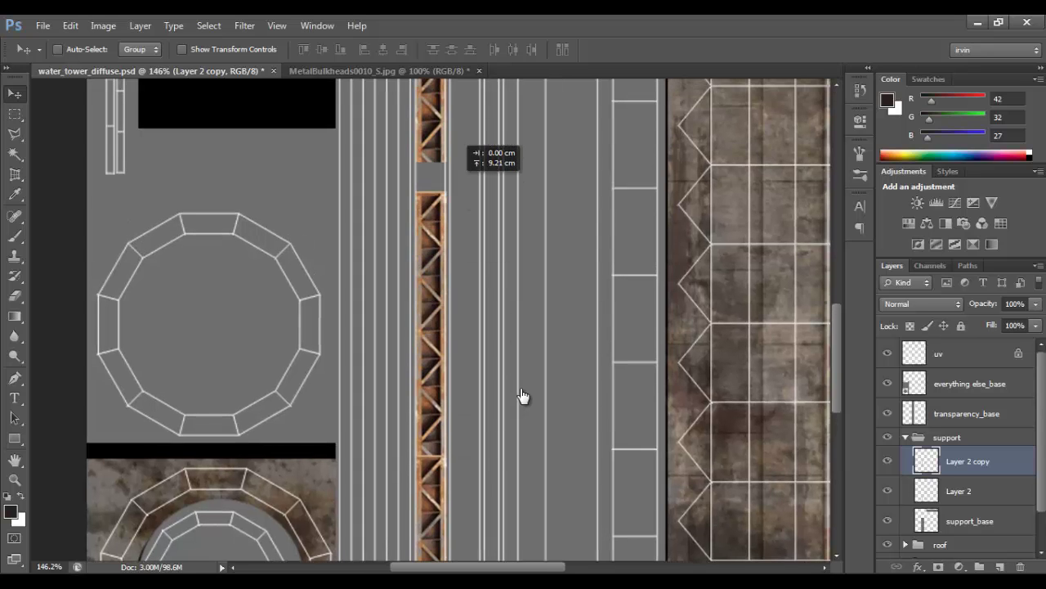
key(shift+Up)
key(shift+Up)
key(shift+Up)
key(shift+Up)
key(ctrl+j)
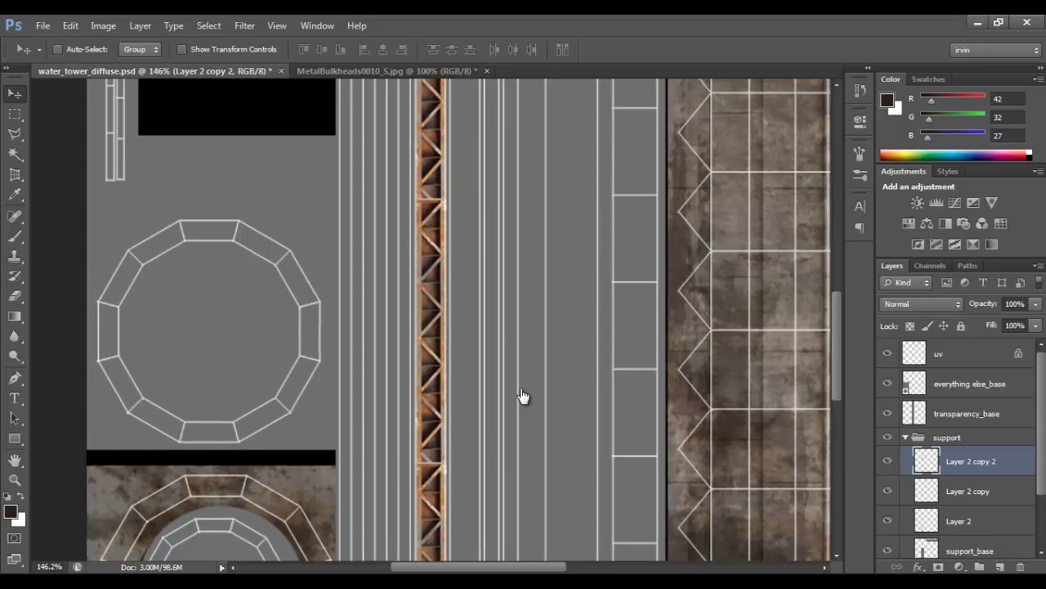
- Delete the part of the uppermost truss copy that overlaps the roof texture, using a rectangular selection, and deselect
scroll(523, 396, up, 5)
key(m)
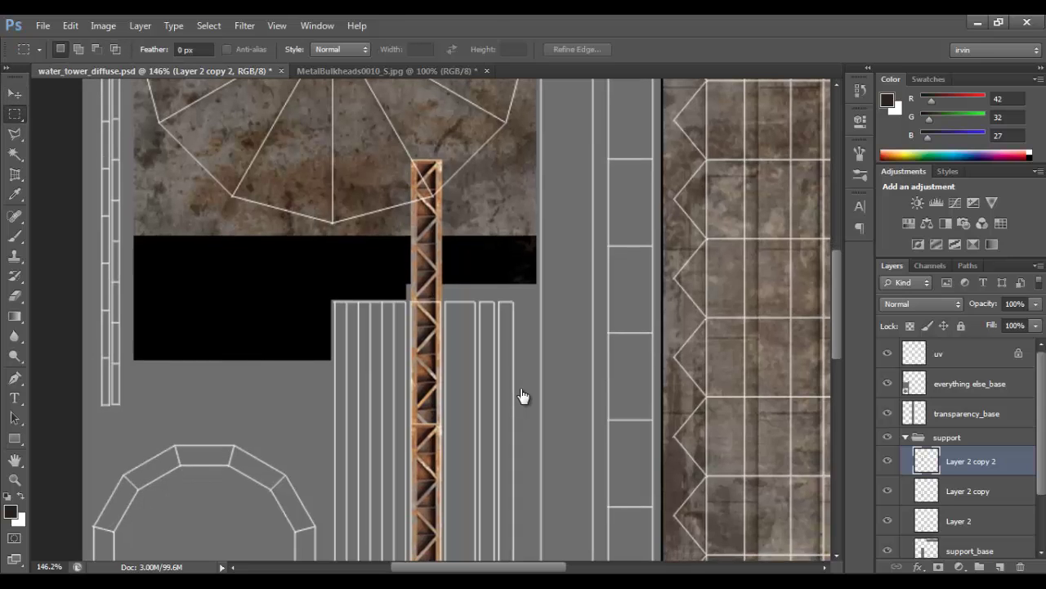
drag(399, 146, 460, 258)
key(Delete)
key(ctrl+d)
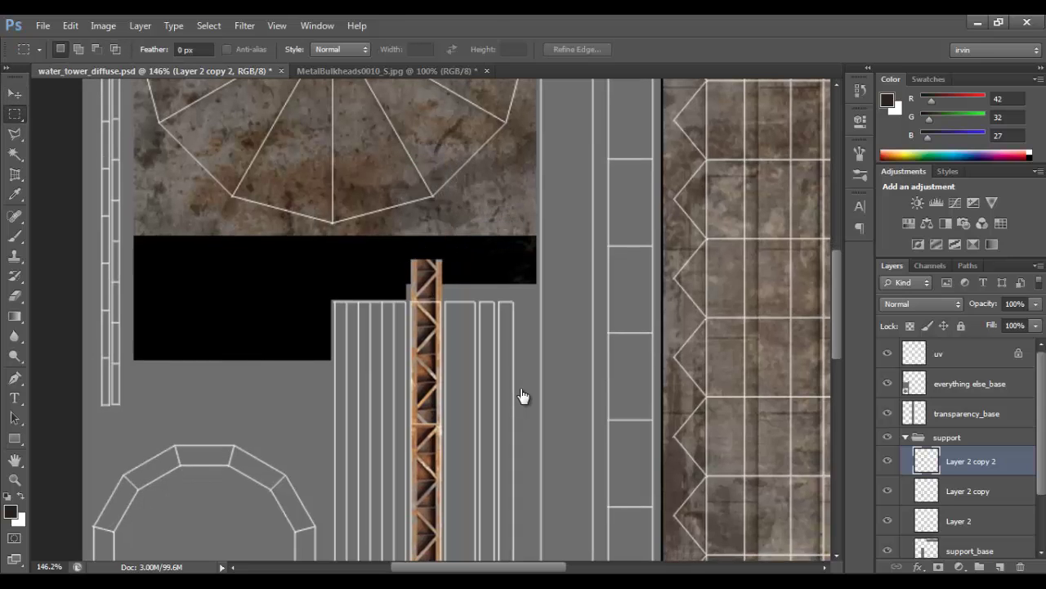
- Merge the three truss layers in the support group into one layer and hide the uv overlay
shift+click(958, 521)
right_click(959, 520)
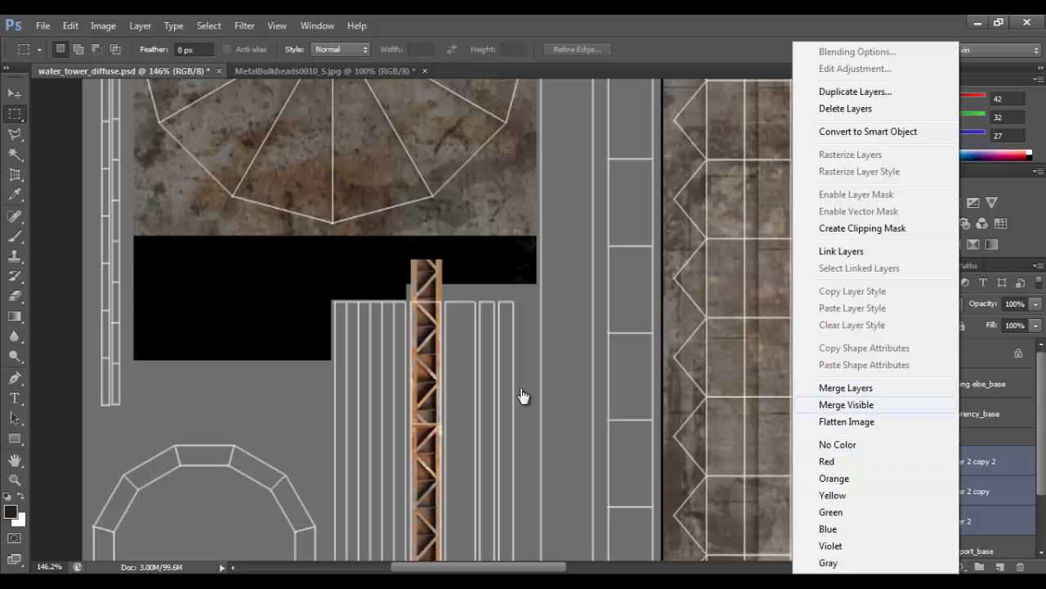
click(883, 388)
scroll(524, 396, down, 8)
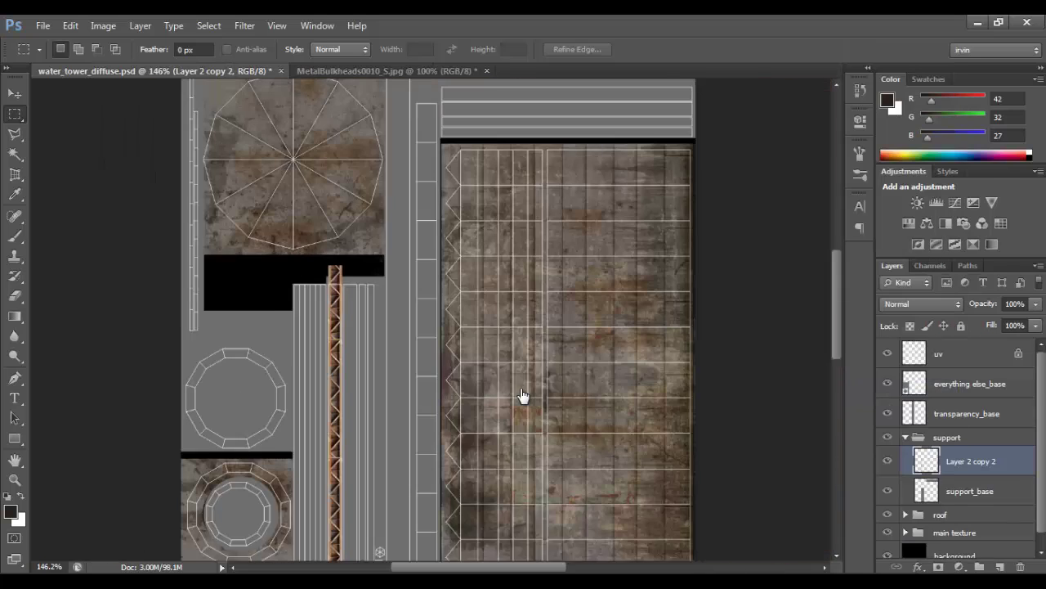
click(888, 354)
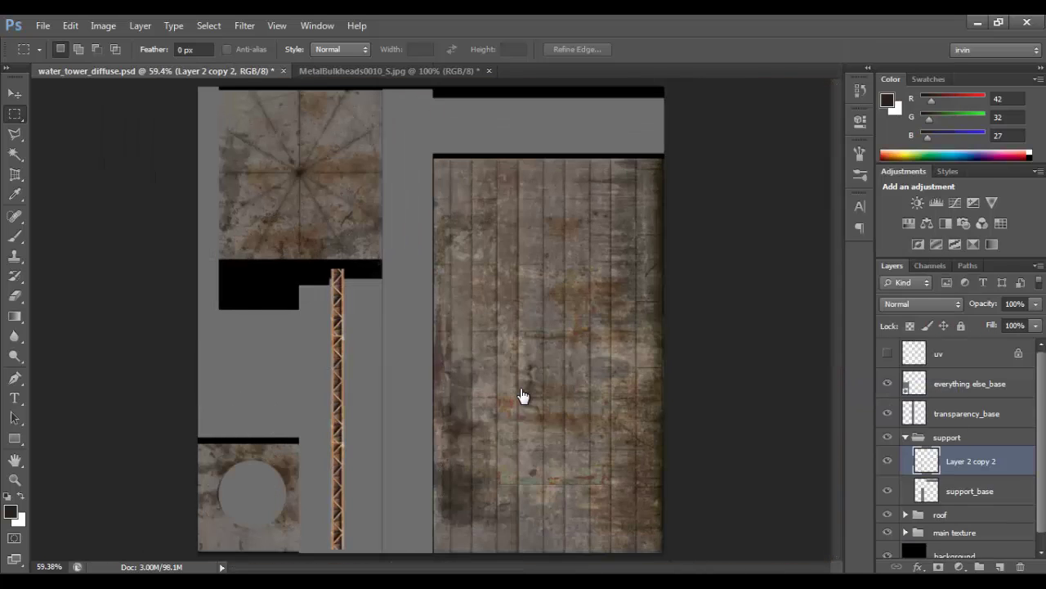
- Save the diffuse PSD, switch to Maya and reload the color texture of the tower's waterTowerMat material
key(ctrl+s)
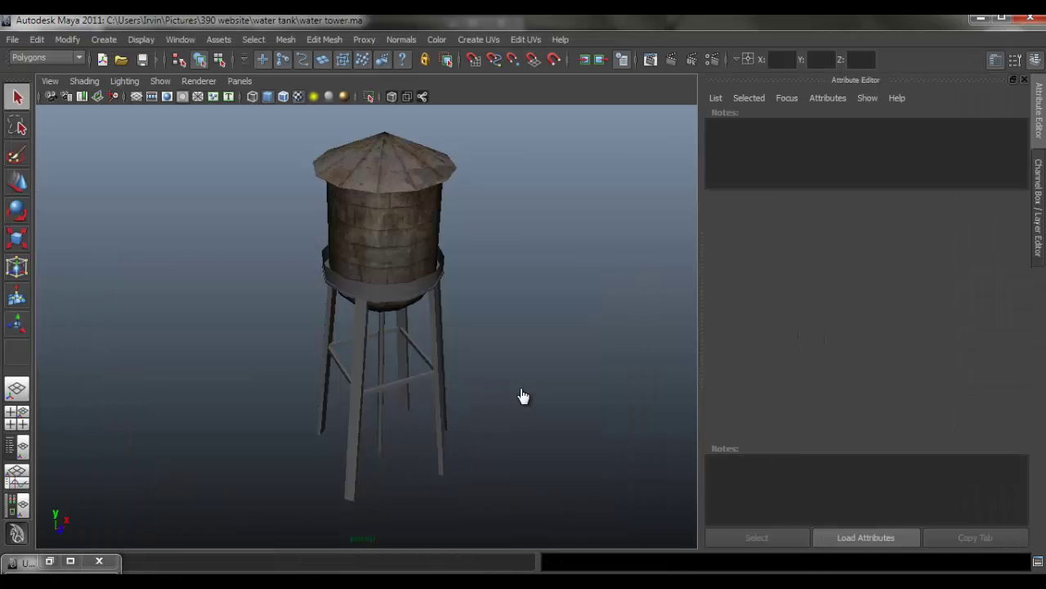
click(384, 233)
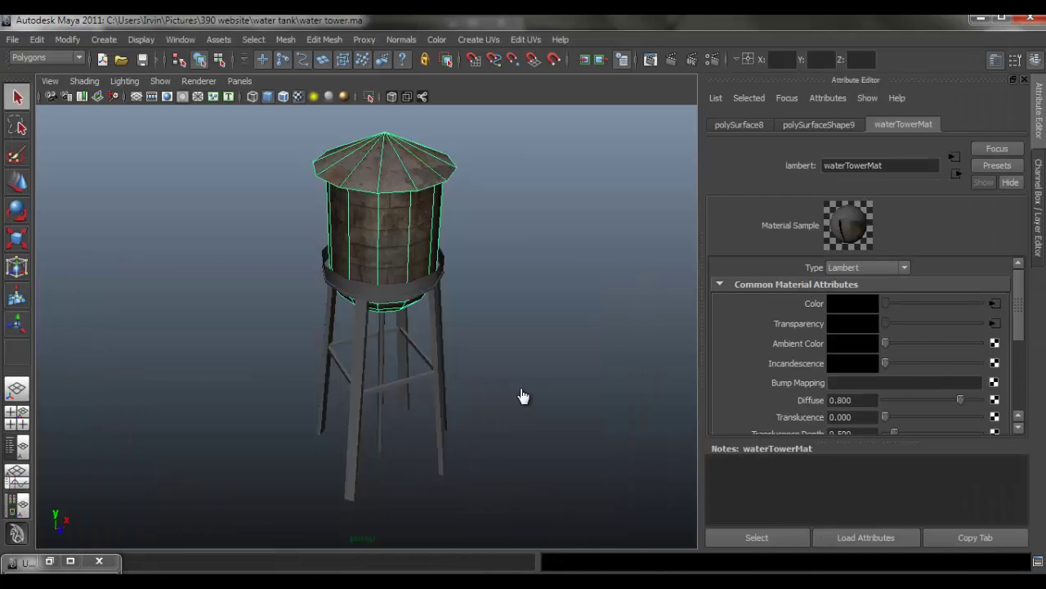
click(996, 303)
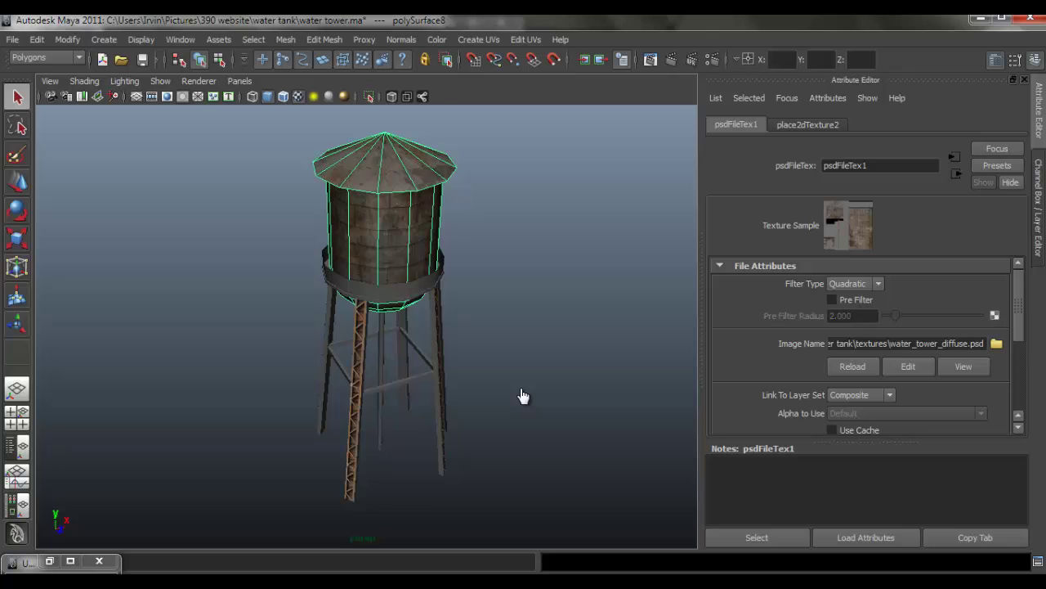
- Switch to Photoshop and squash the merged truss layer to about 53% of its height, keeping its lower end in place
click(523, 396)
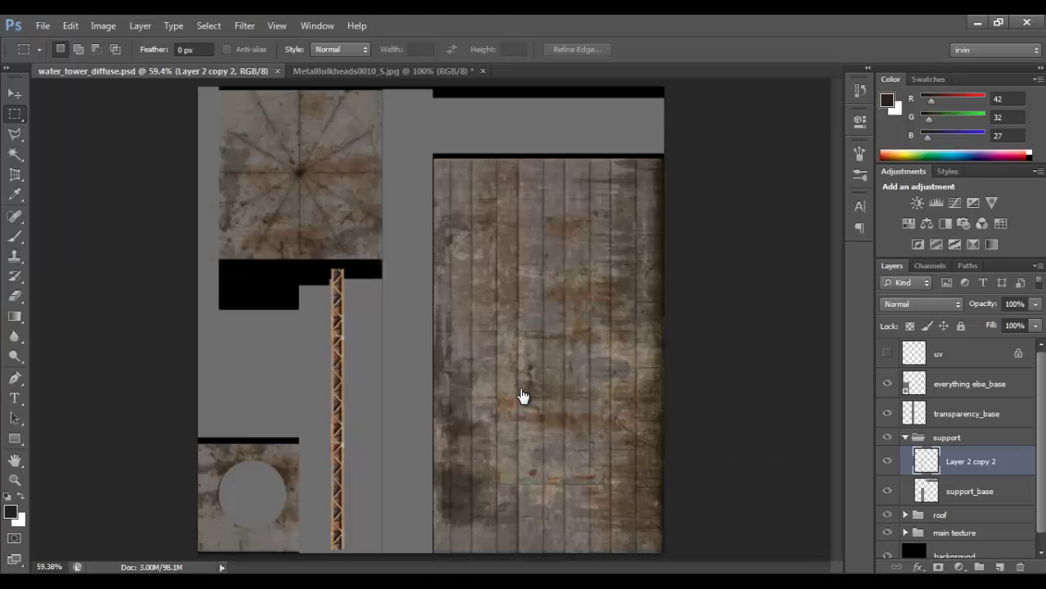
key(ctrl+t)
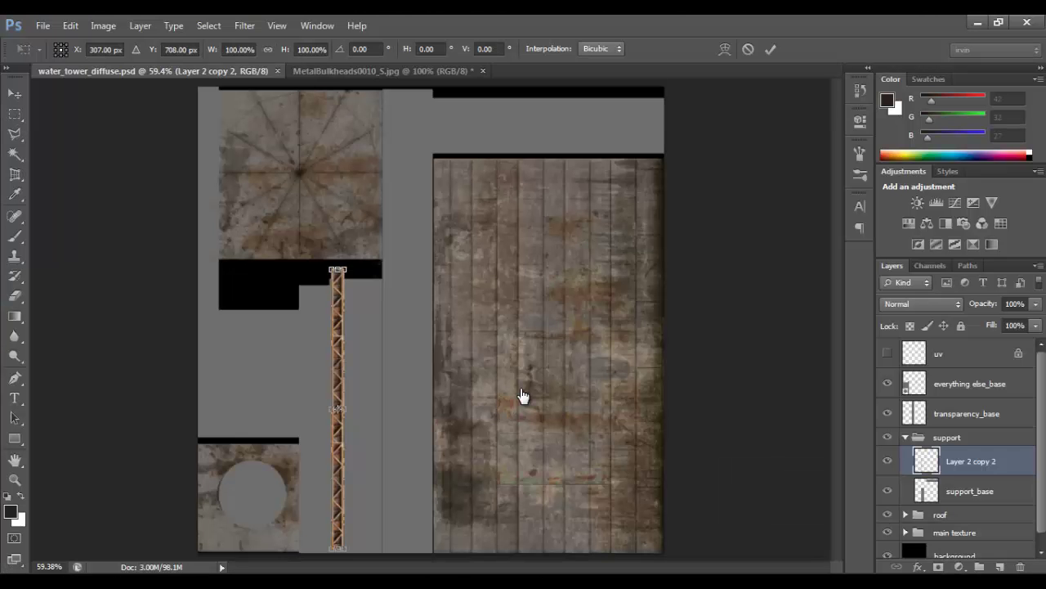
drag(338, 269, 338, 399)
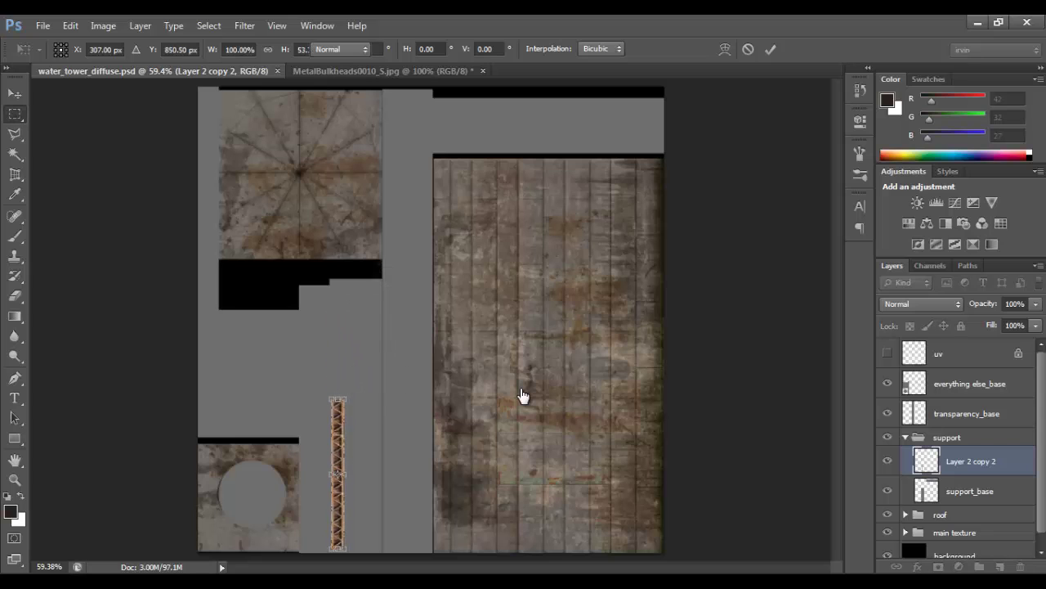
key(Return)
- Duplicate the squashed truss directly above itself and align the copy so the lattice pattern continues up the strip
drag(338, 433, 339, 283)
drag(305, 315, 378, 457)
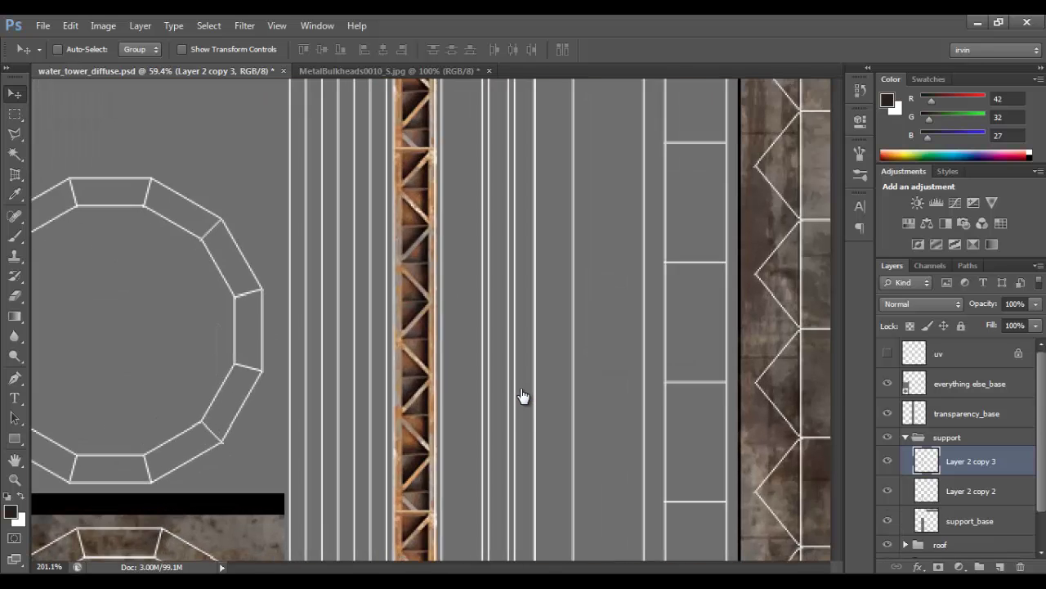
mouse_move(428, 418)
mouse_down()
mouse_move(435, 403)
mouse_move(436, 442)
mouse_move(434, 410)
mouse_up()
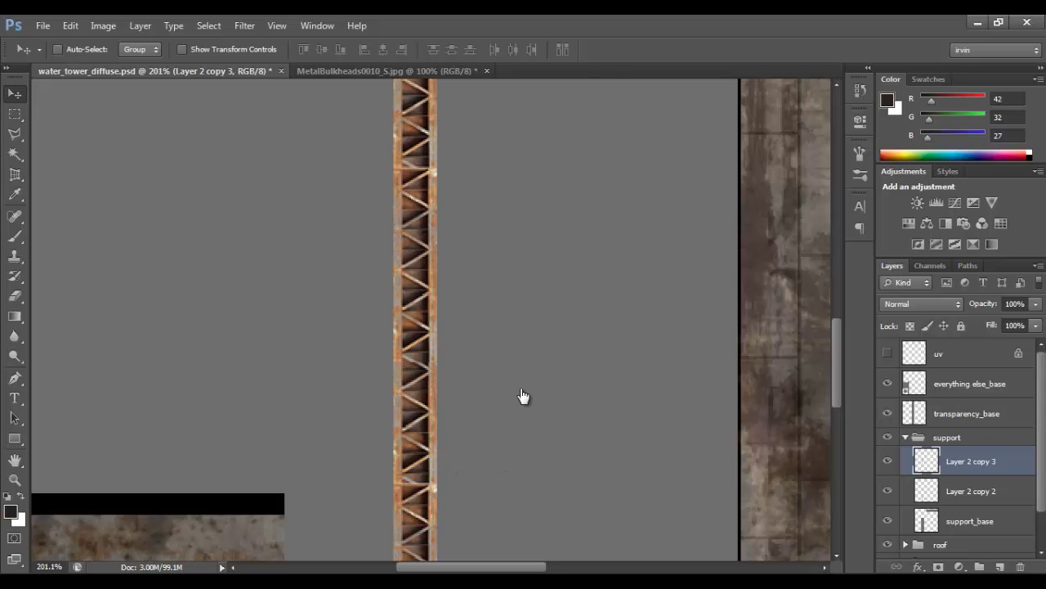
key(Up)
key(Down)
- Delete the part of the upper truss copy that overlaps the roof texture, using a rectangular selection, and deselect
scroll(496, 382, down, 6)
key(m)
drag(426, 159, 519, 209)
key(Delete)
key(ctrl+d)
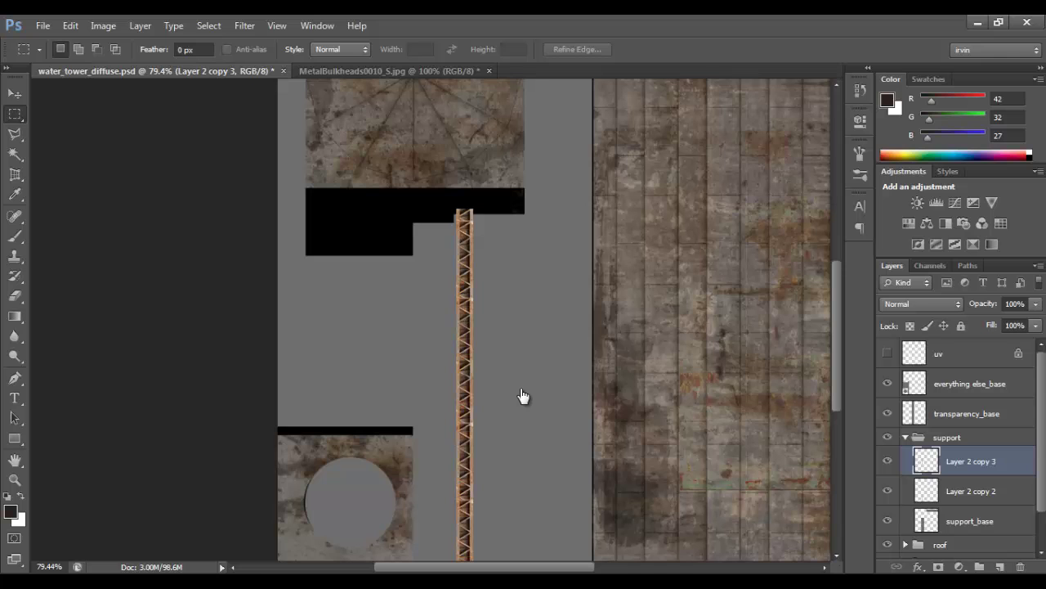
- Merge the two stacked truss layers in the support group into one layer
shift+click(971, 490)
right_click(981, 491)
click(900, 388)
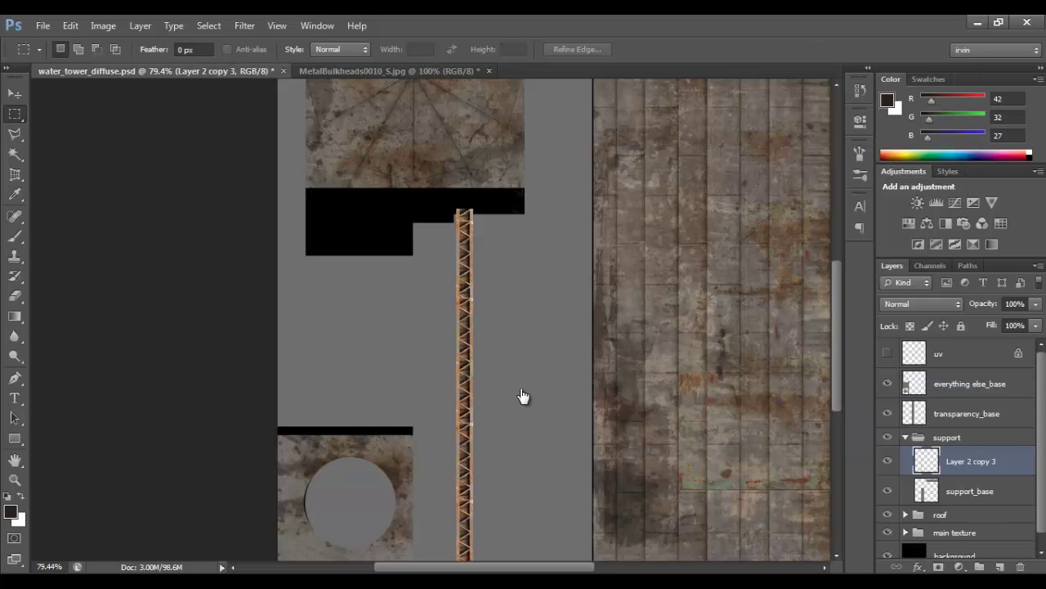
- Show the uv overlay and place a copy of the merged truss side by side on the neighbouring support UV strip
scroll(523, 395, up, 5)
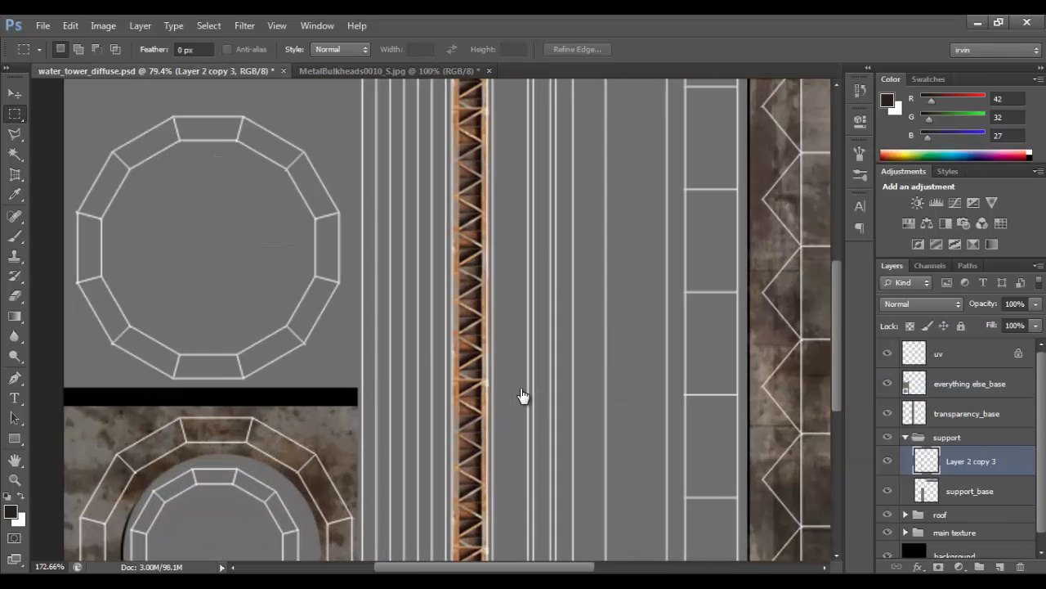
key(v)
key(shift+Right)
key(shift+Right)
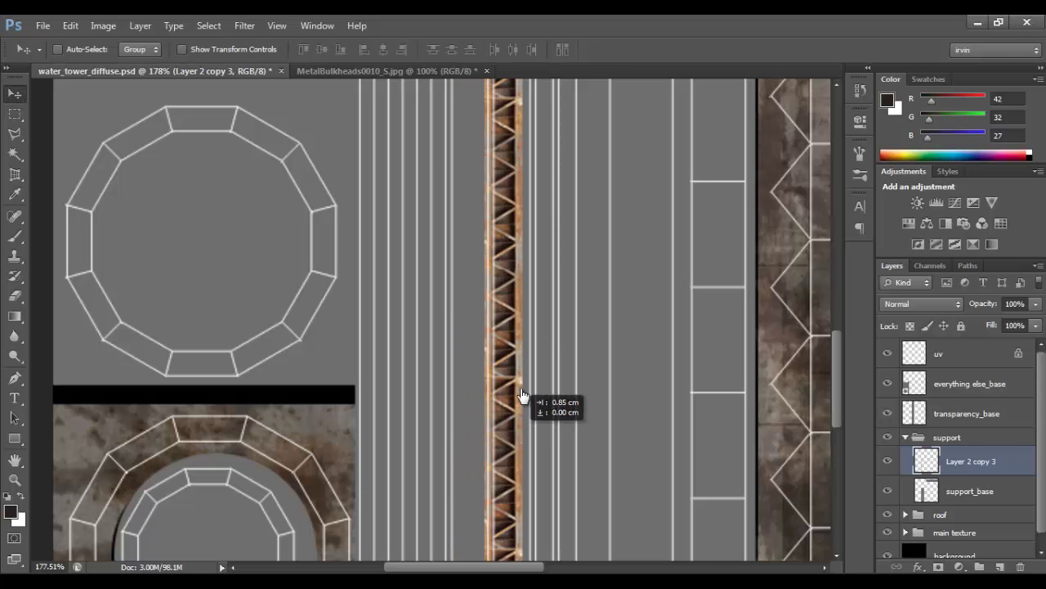
key(ctrl+z)
drag(482, 395, 523, 396)
scroll(523, 396, up, 3)
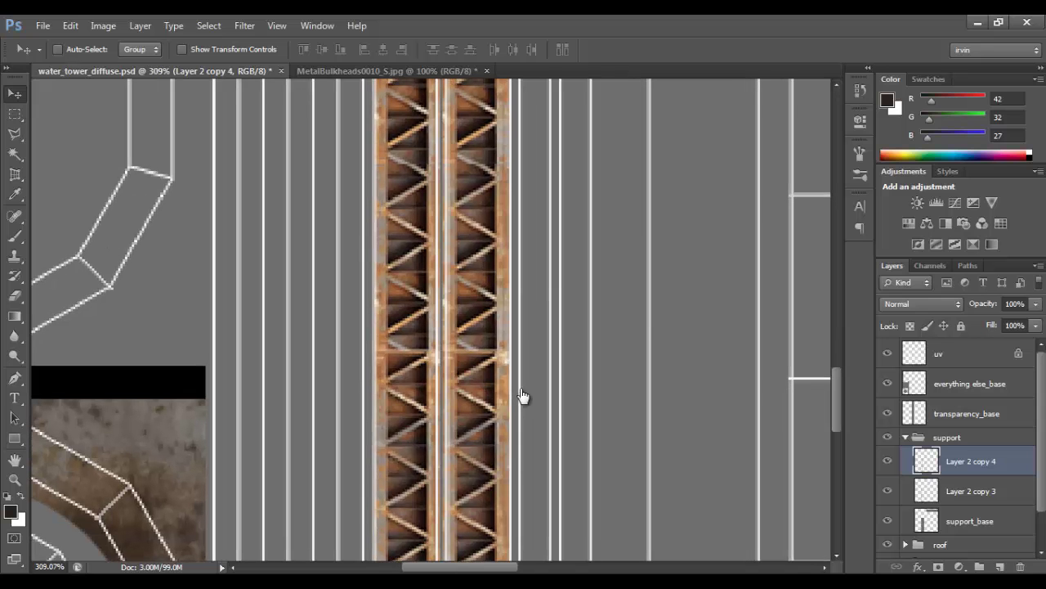
key(Right)
- Hide the uv overlay and merge the two side-by-side truss layers into one
scroll(523, 395, down, 5)
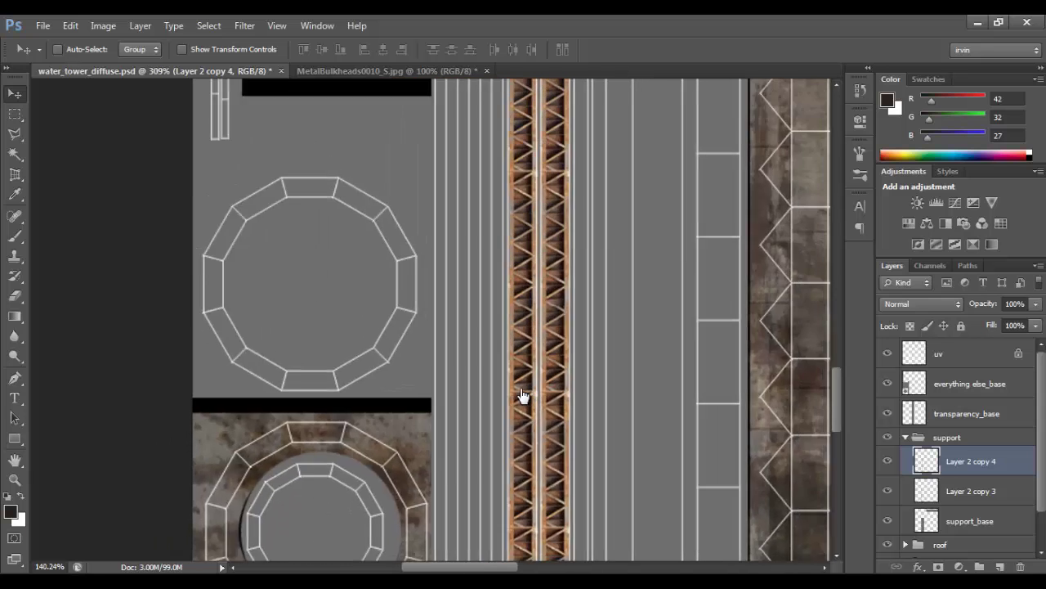
scroll(523, 396, up, 1)
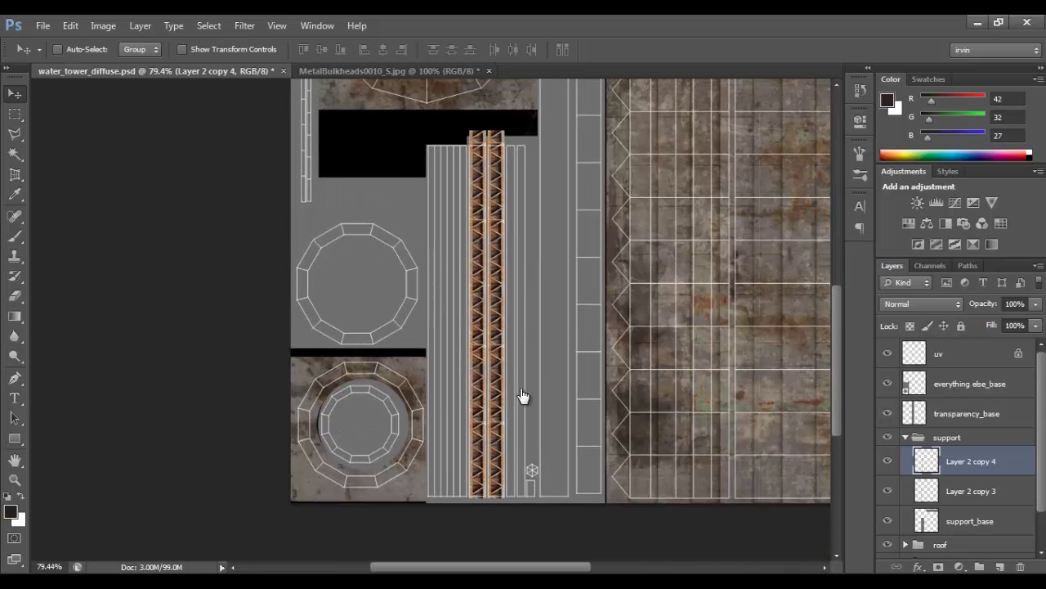
click(888, 354)
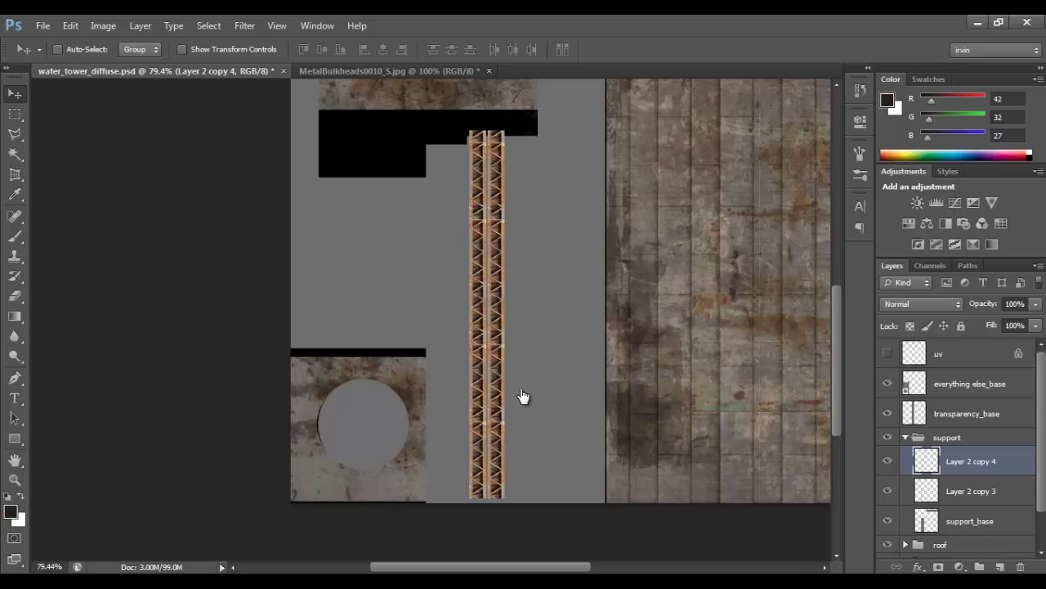
shift+click(971, 491)
right_click(973, 476)
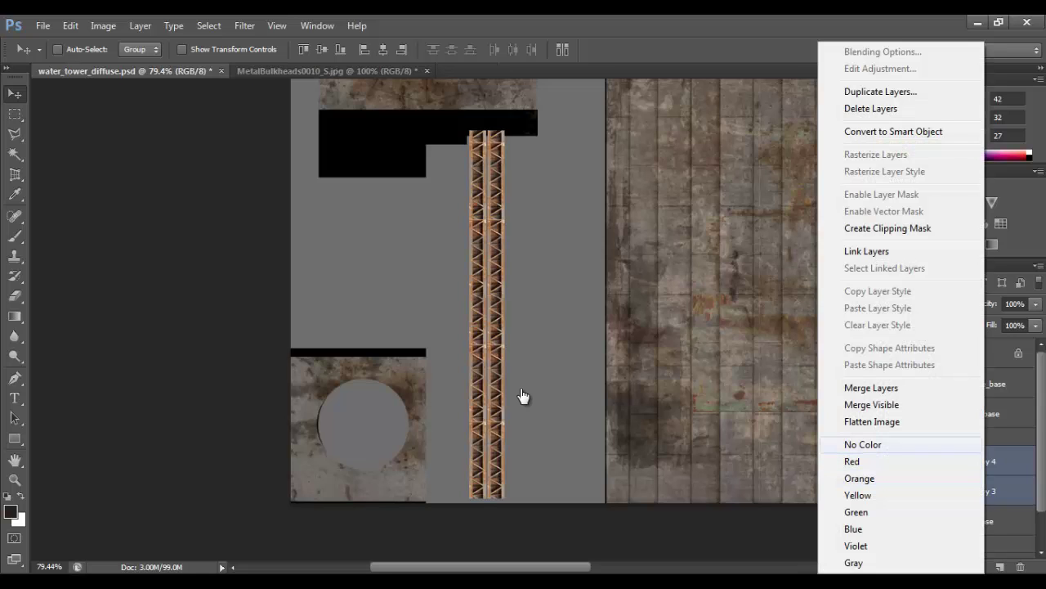
click(871, 388)
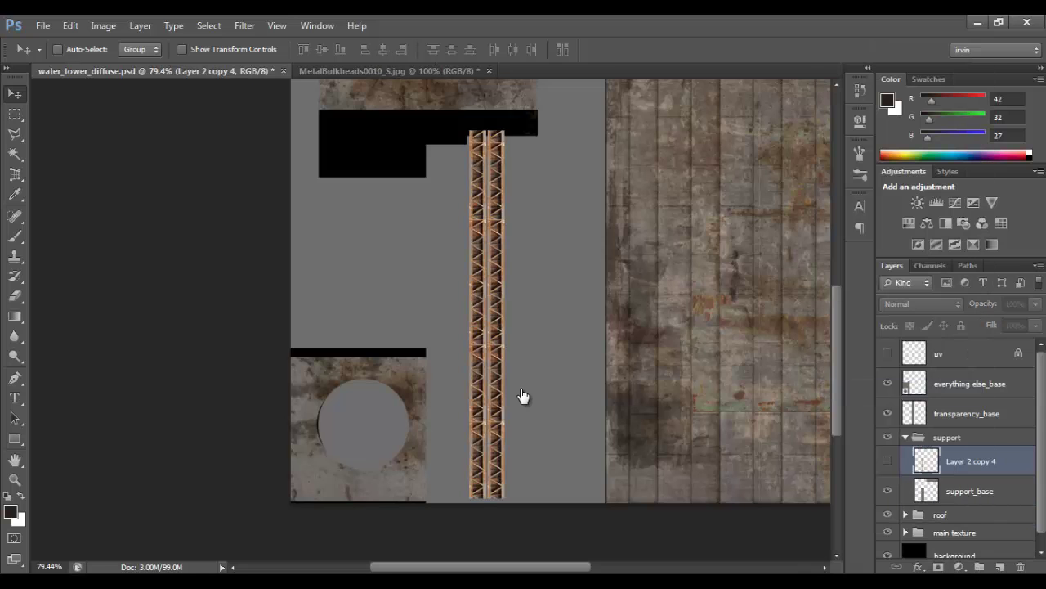
- Duplicate the merged truss layer and, with the upper copy hidden, desaturate the lower one
key(ctrl+j)
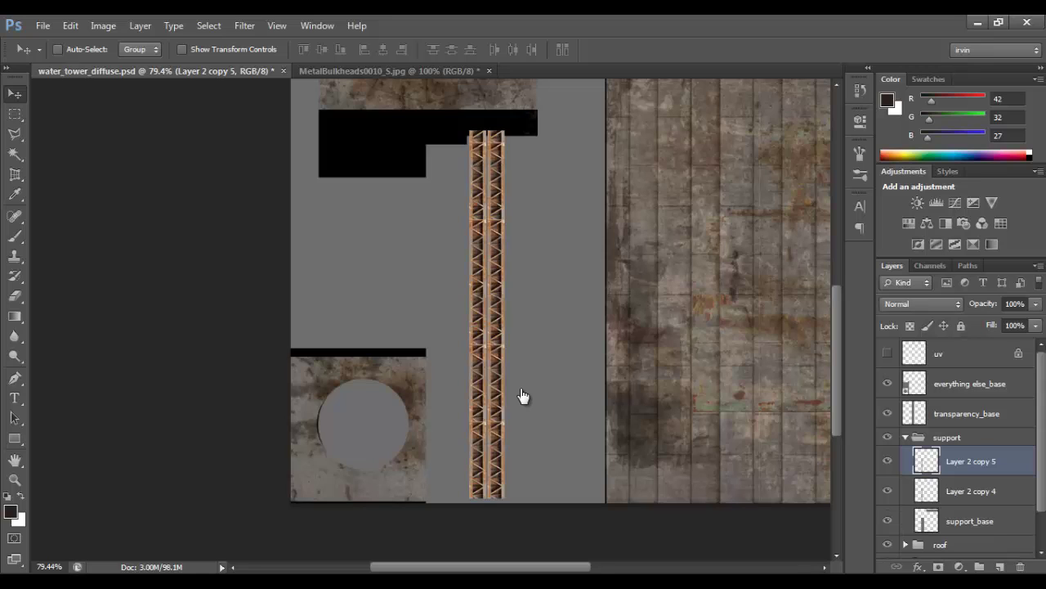
click(888, 460)
click(970, 491)
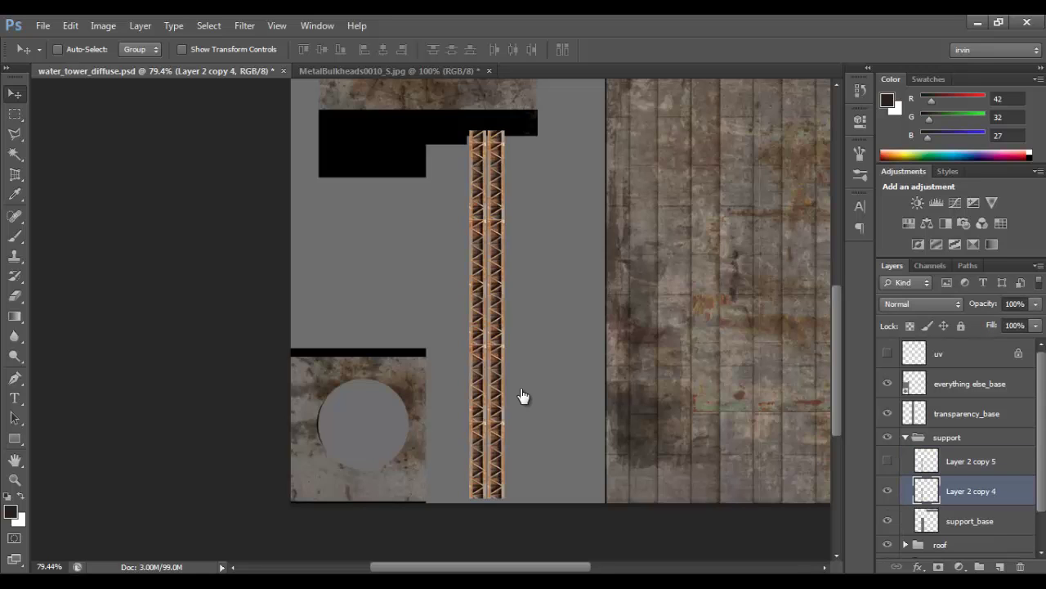
key(ctrl+shift+u)
- Show the coloured upper truss copy and set its blending mode to Soft Light
click(970, 461)
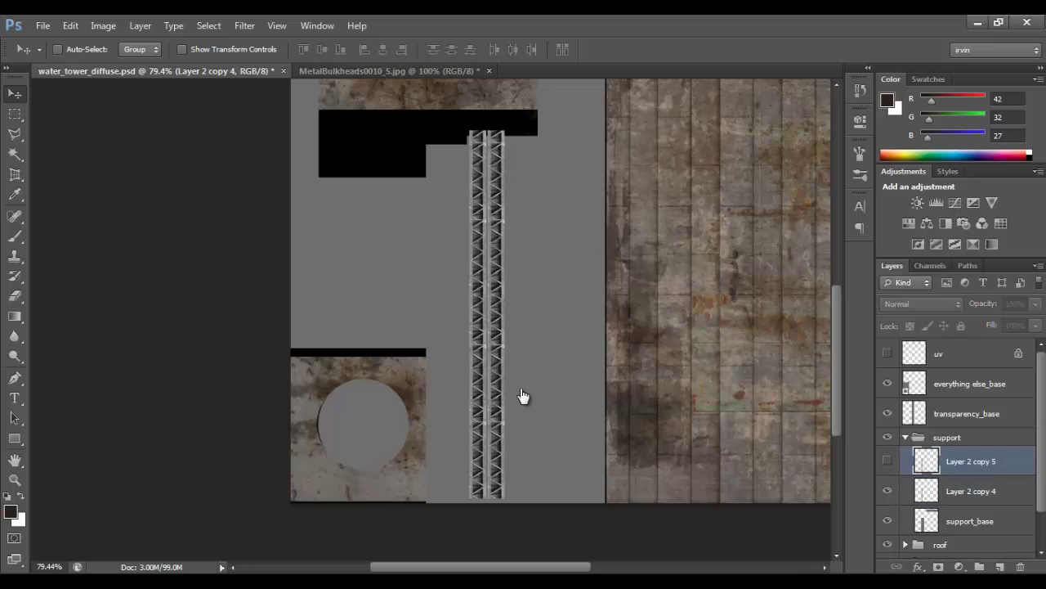
click(888, 460)
click(922, 303)
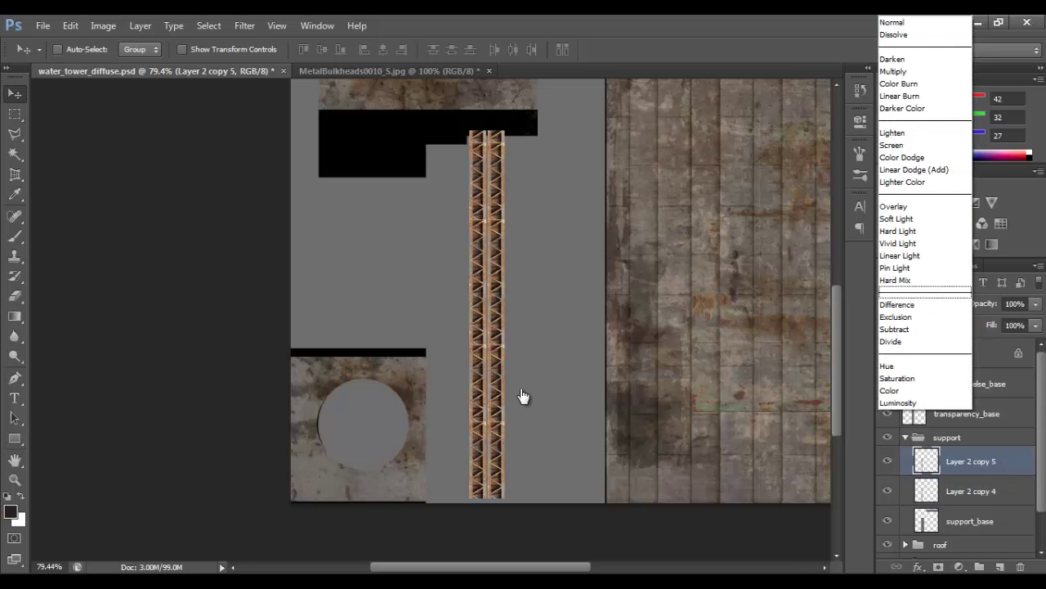
click(908, 224)
scroll(523, 396, up, 2)
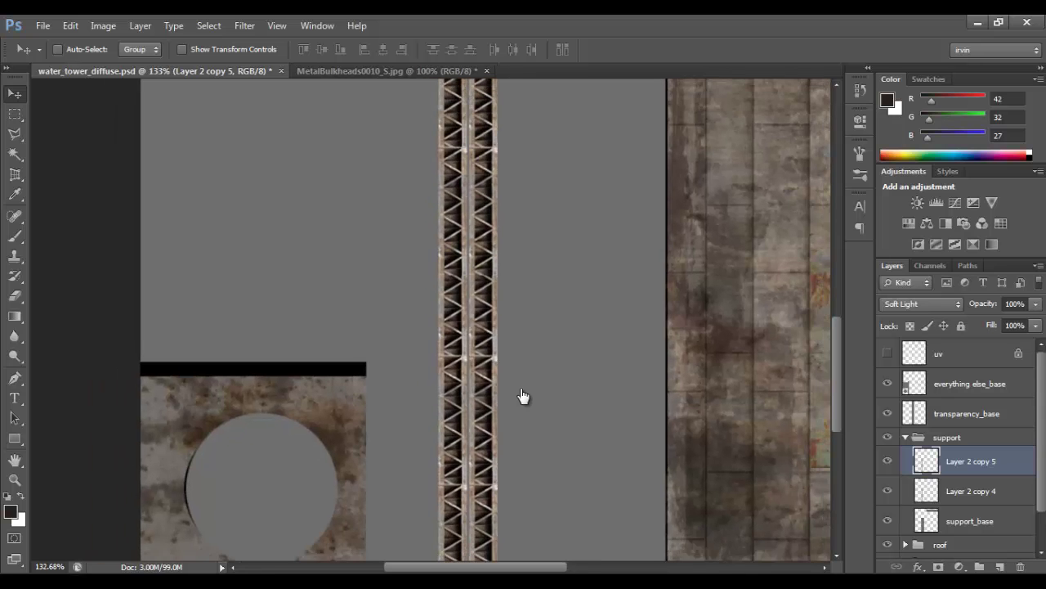
- Save the diffuse PSD, check the truss texture on the tower legs in Maya, and return to Photoshop
key(ctrl+s)
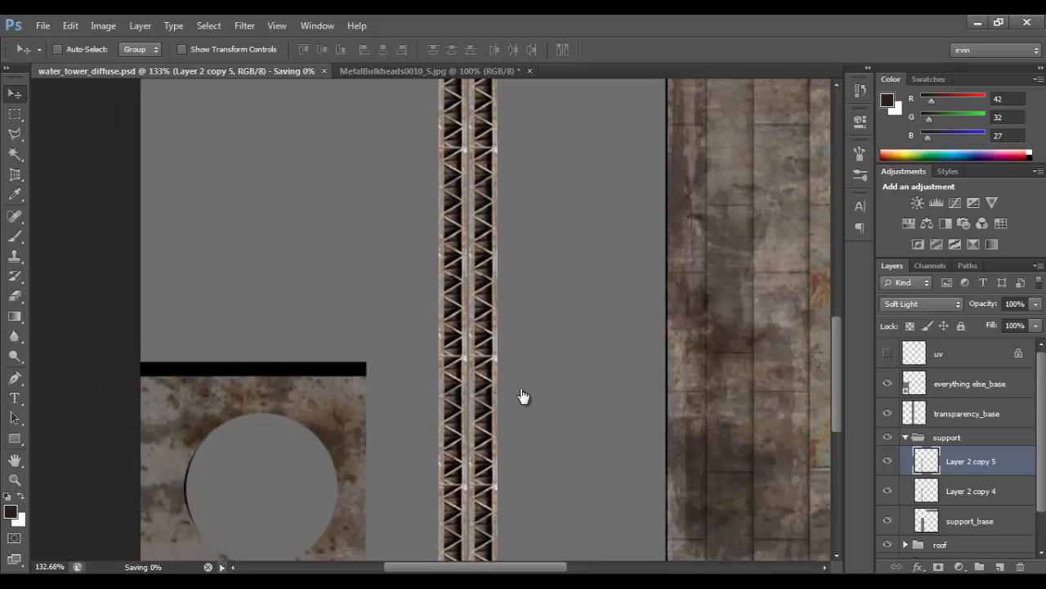
key(alt+Tab)
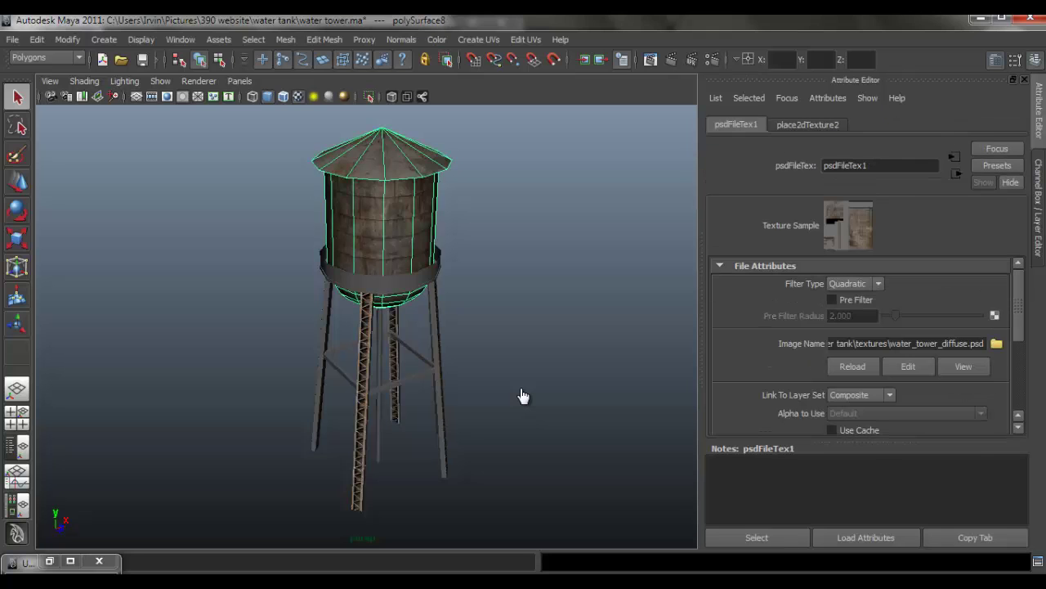
click(524, 396)
drag(523, 396, 523, 396)
key(alt+Tab)
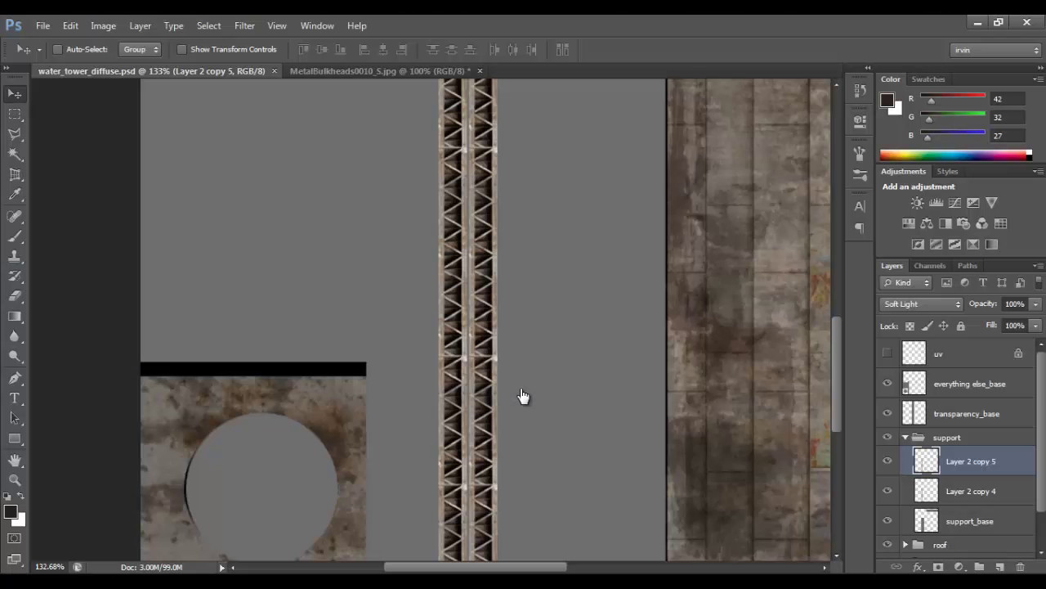
- Reduce the Soft Light truss layer's opacity to 36%
click(887, 461)
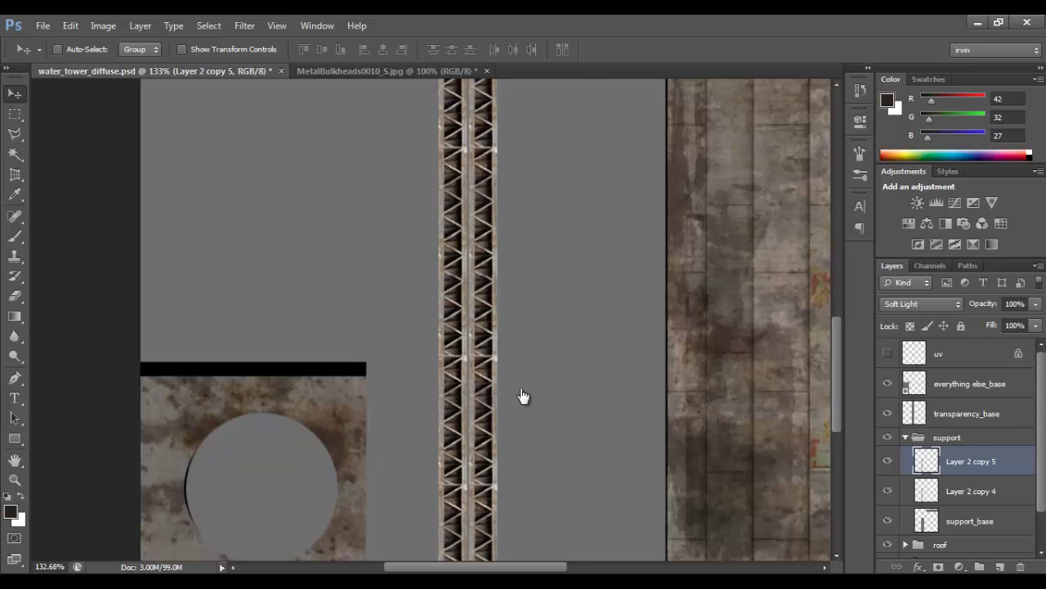
click(1035, 304)
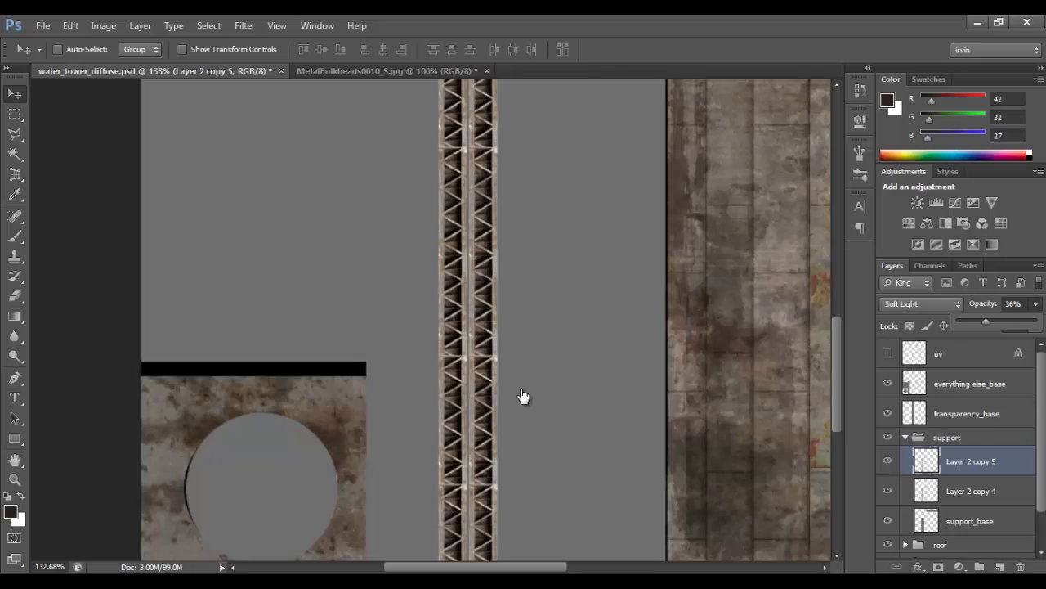
click(523, 396)
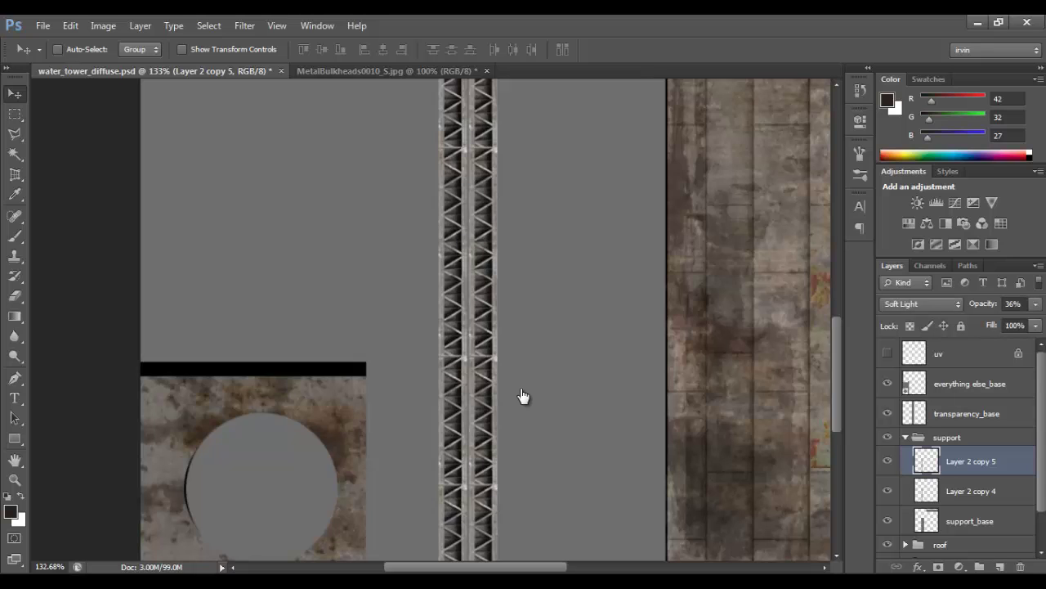
- Delete the inner lattice areas of both truss strips from the Soft Light layer, using rectangular selections, and deselect
key(m)
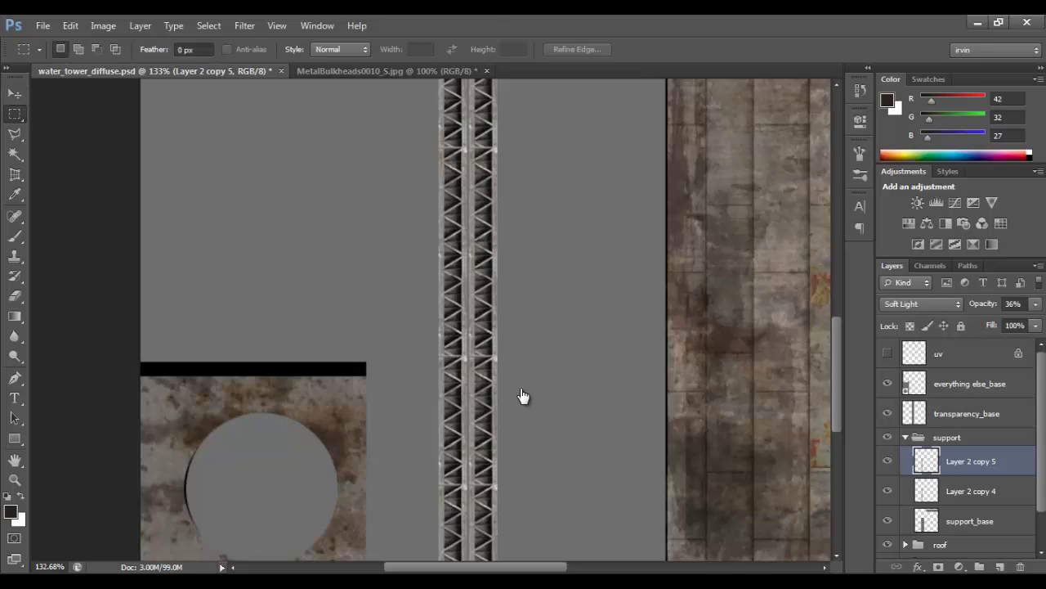
scroll(523, 396, down, 2)
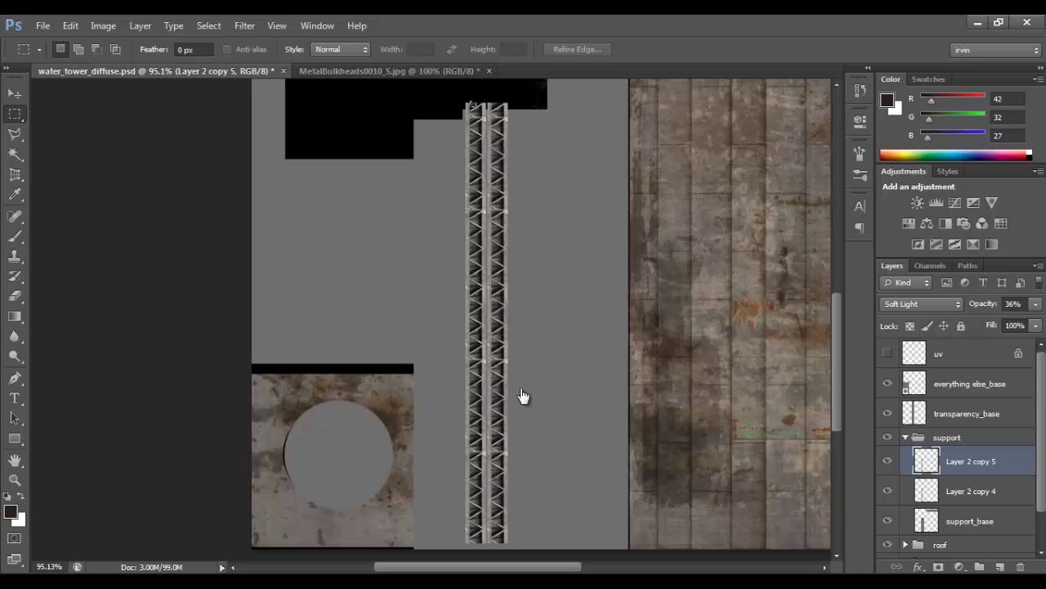
mouse_move(469, 101)
mouse_down()
mouse_move(479, 106)
mouse_move(479, 502)
mouse_up()
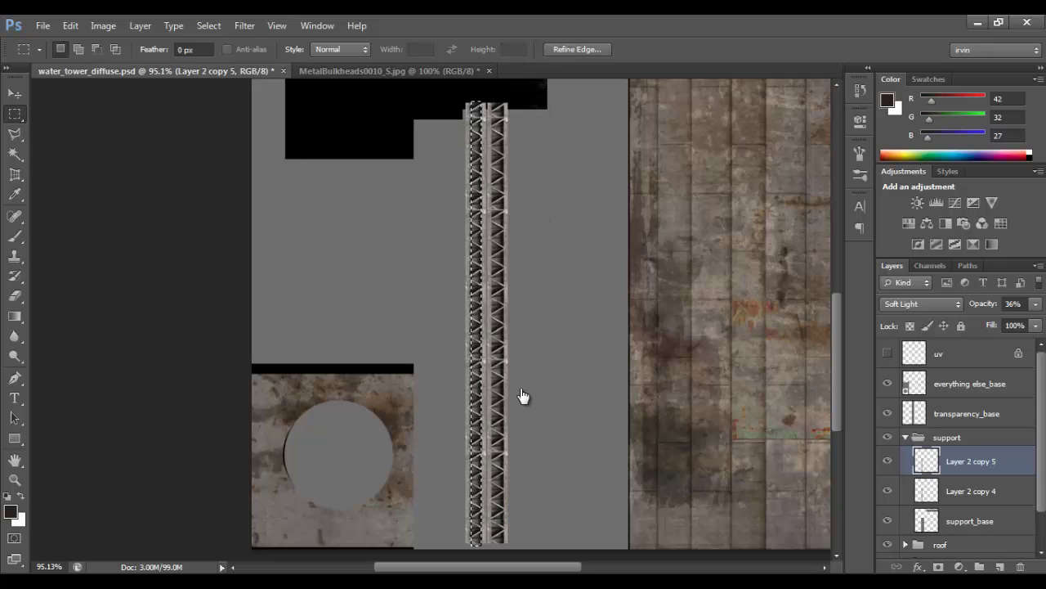
scroll(523, 396, up, 4)
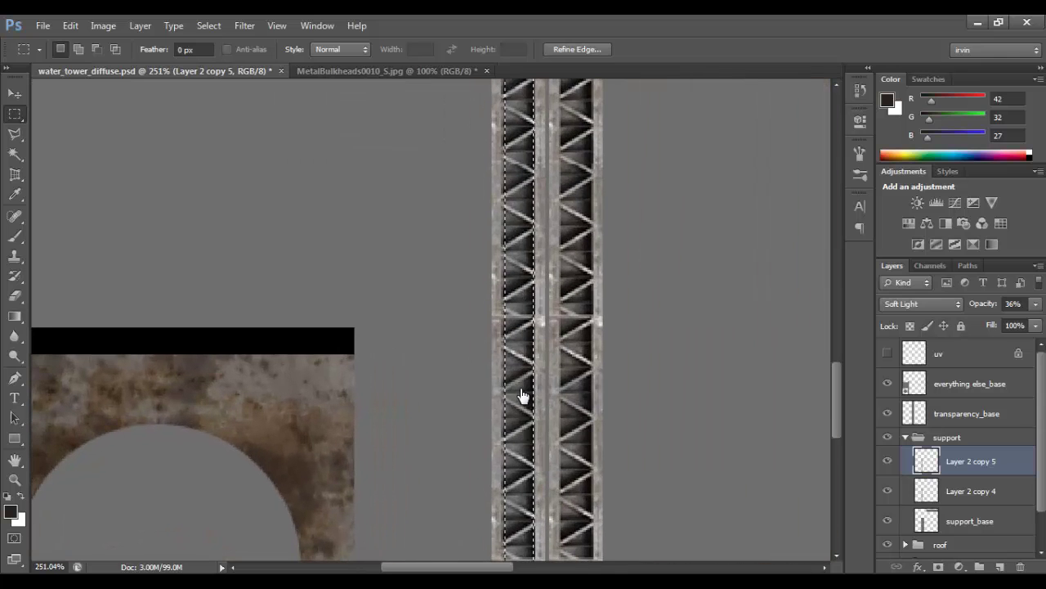
mouse_move(523, 396)
mouse_down()
mouse_move(586, 394)
mouse_move(524, 395)
mouse_up()
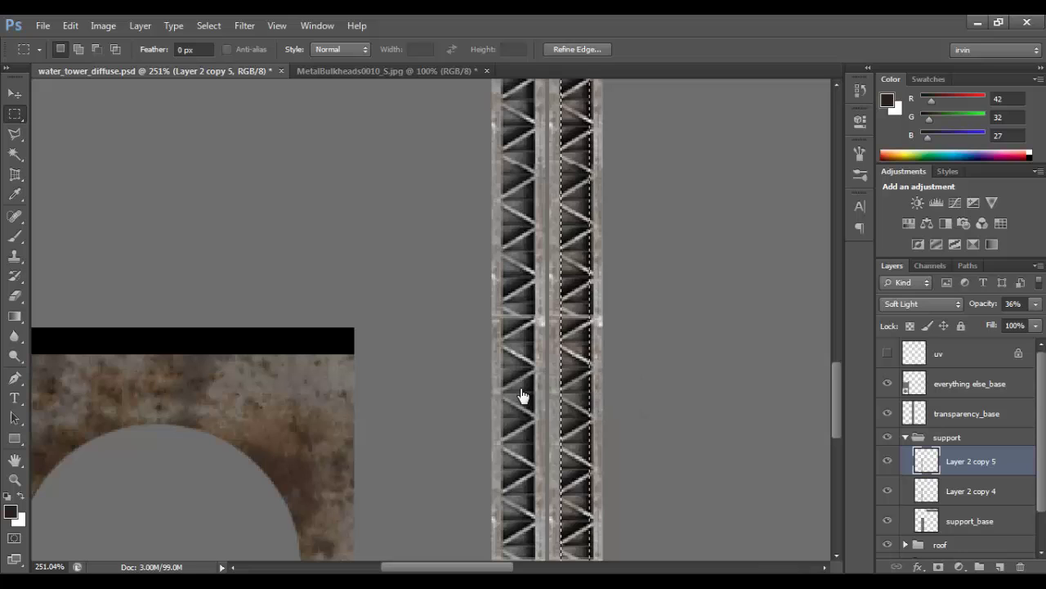
key(ctrl+d)
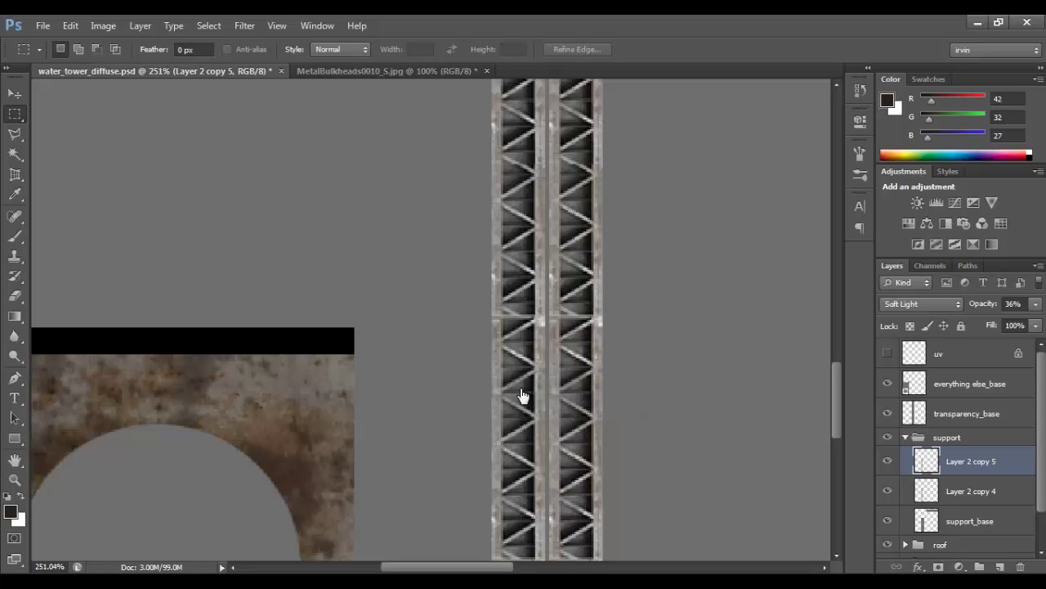
- Set the Soft Light truss layer's opacity to 88%, compare it on and off, and save the diffuse PSD
click(1036, 304)
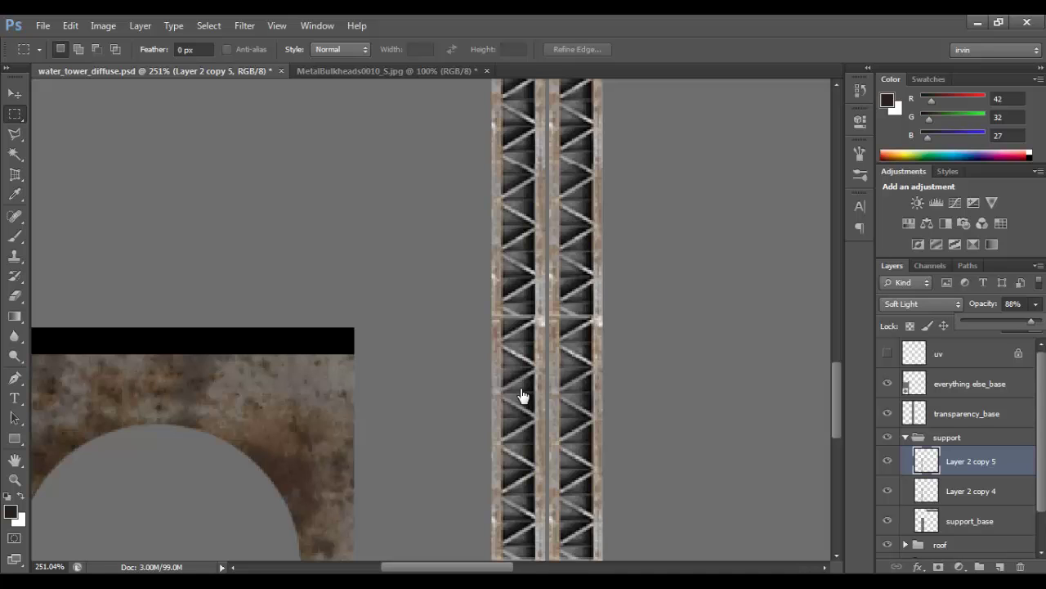
click(888, 461)
click(887, 461)
click(888, 461)
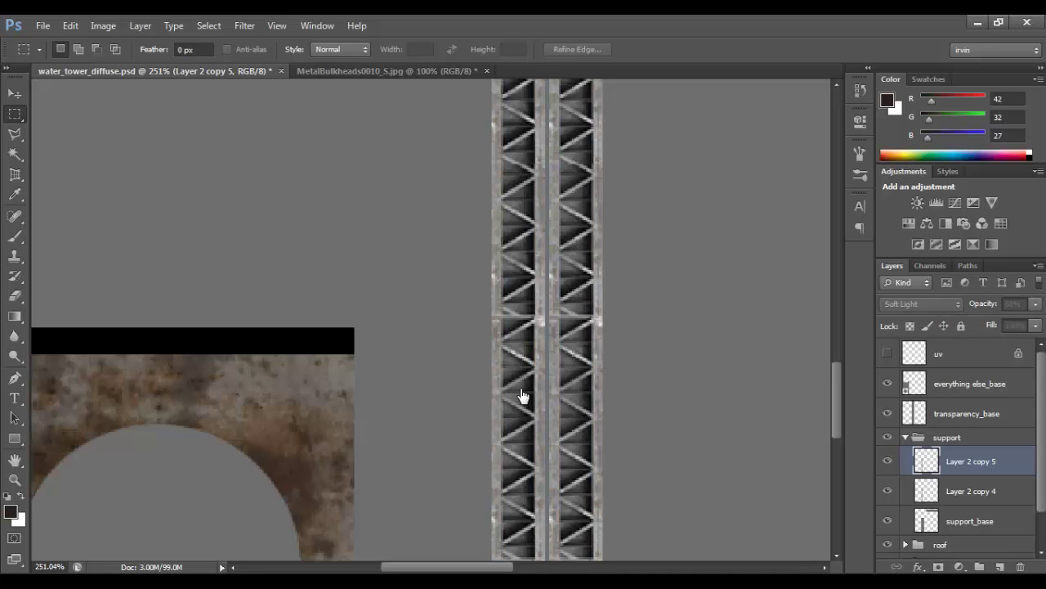
click(888, 461)
key(ctrl+s)
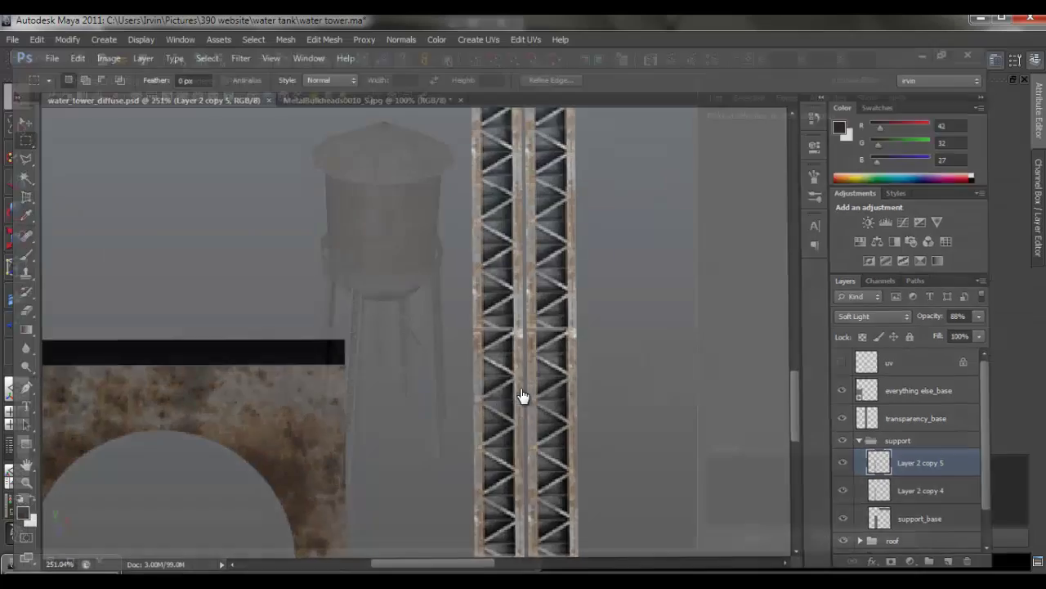